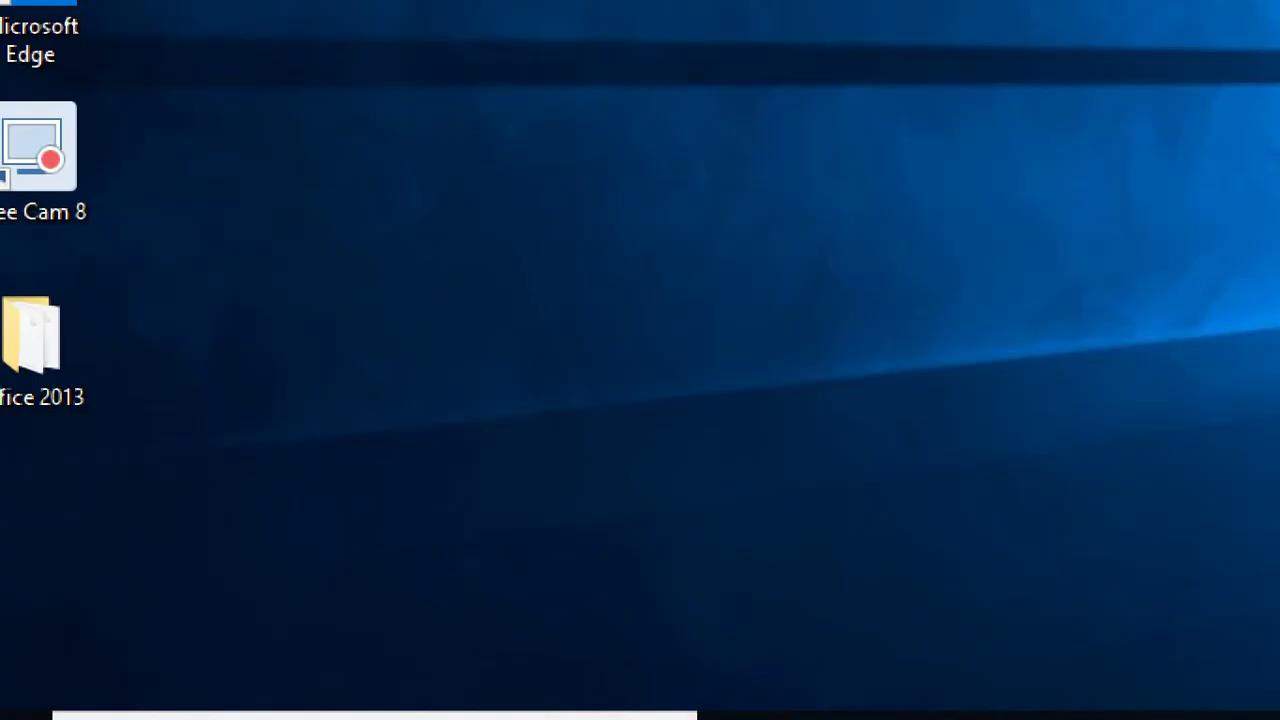
Step: Locate Calculator among the installed apps and pin it to the taskbar
click(12, 690)
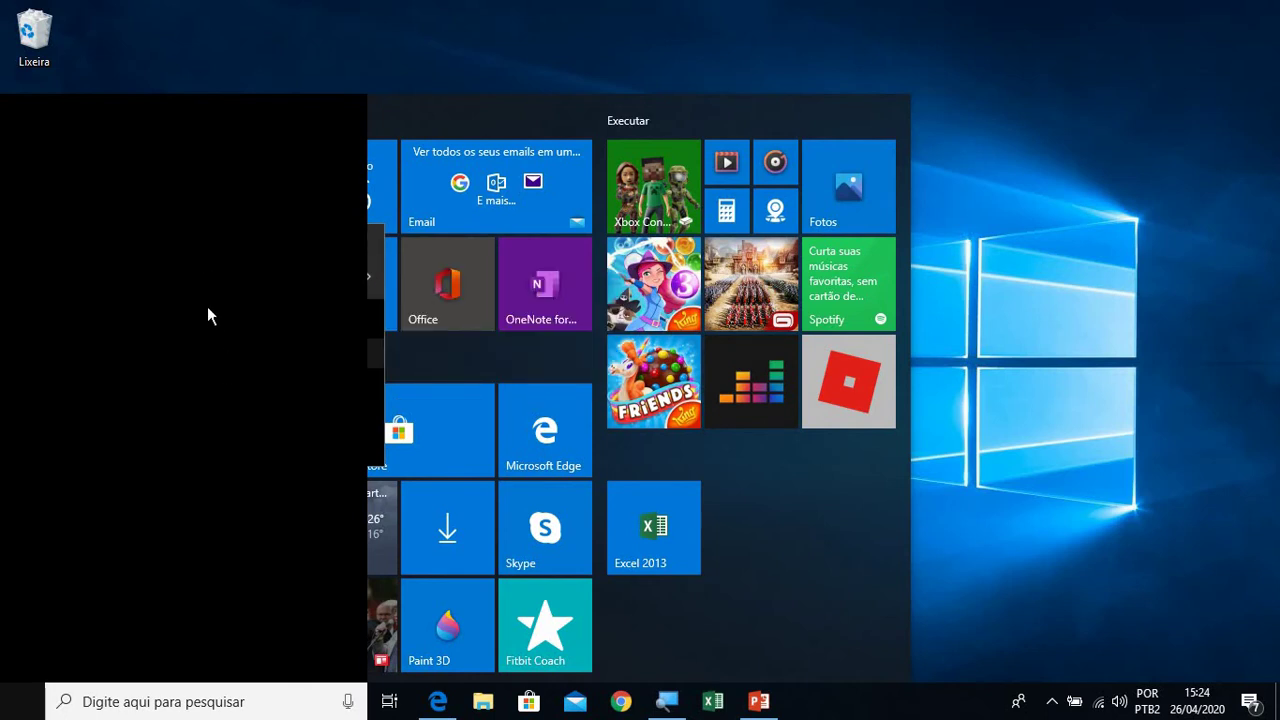
mouse_move(205, 283)
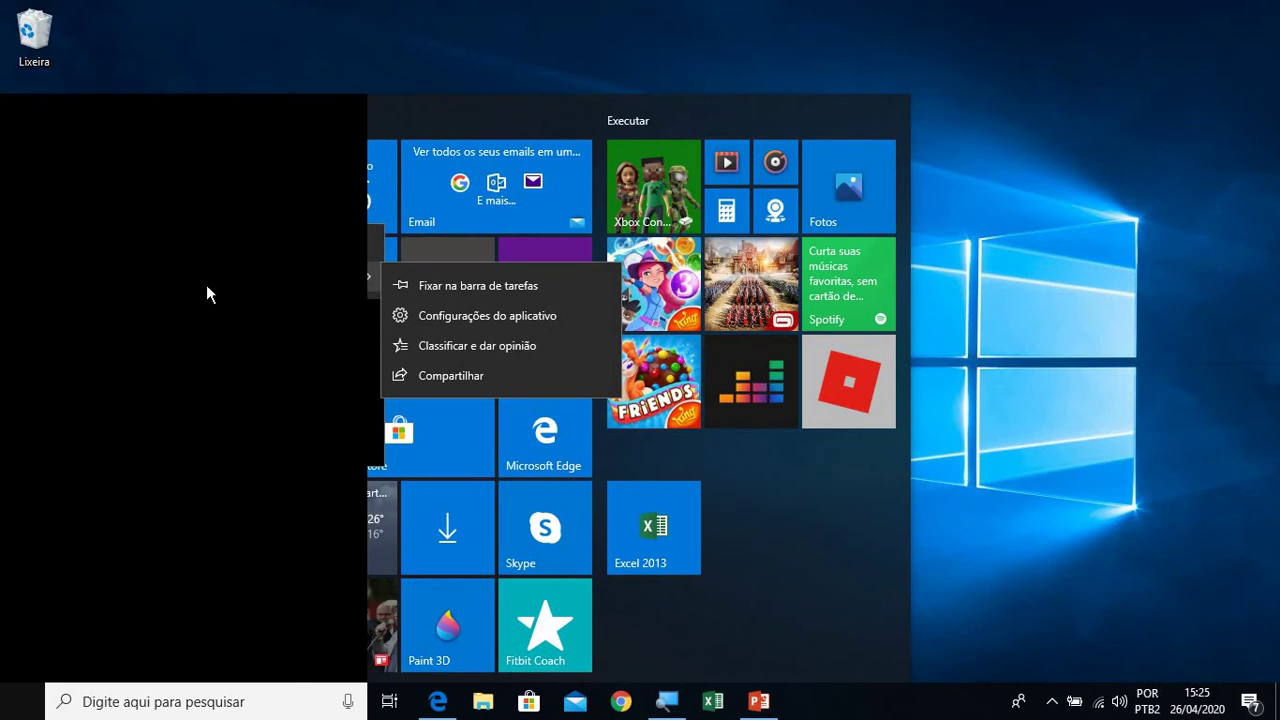
click(427, 288)
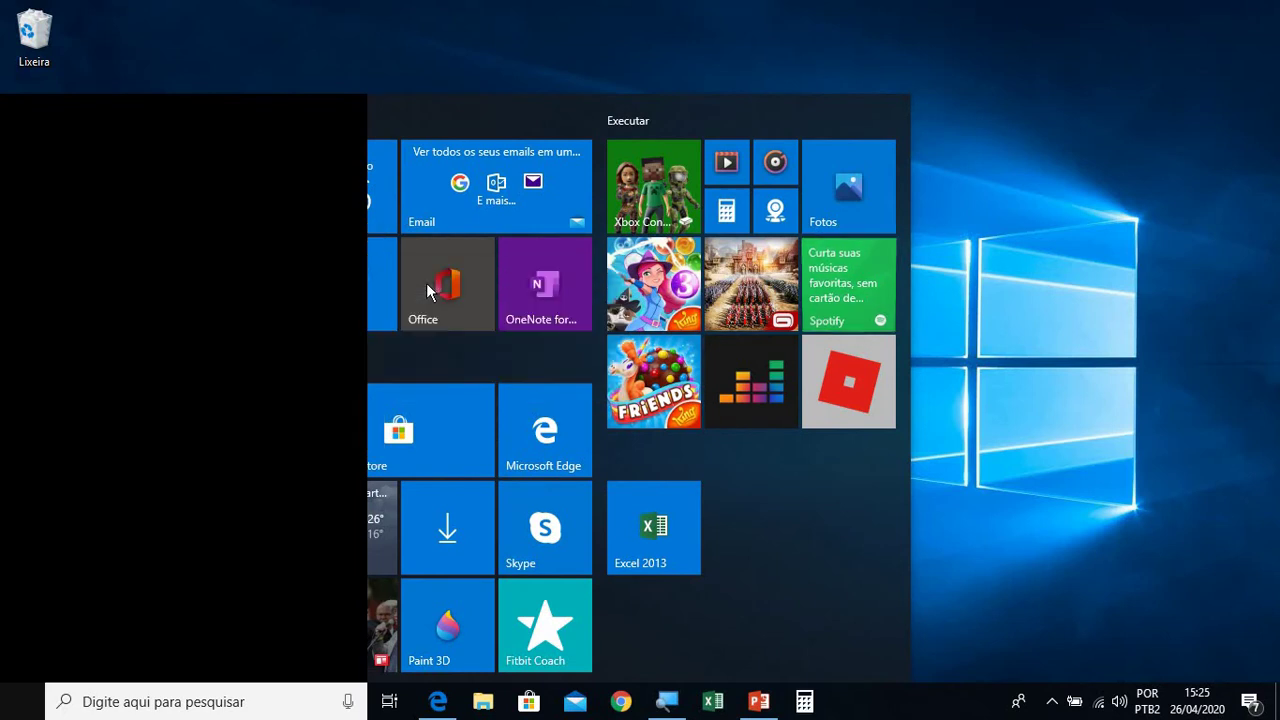
click(938, 590)
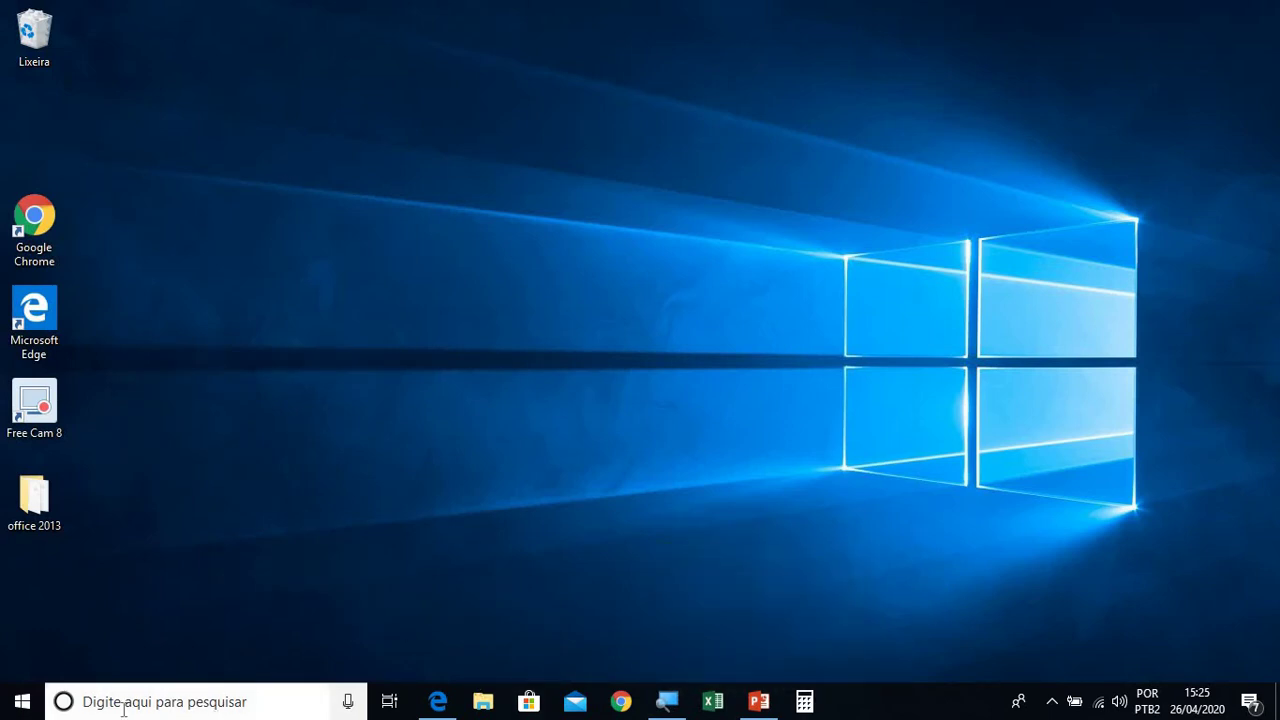
Step: Search Windows for "cal" to look up the Calculator app, and dismiss the results
click(36, 712)
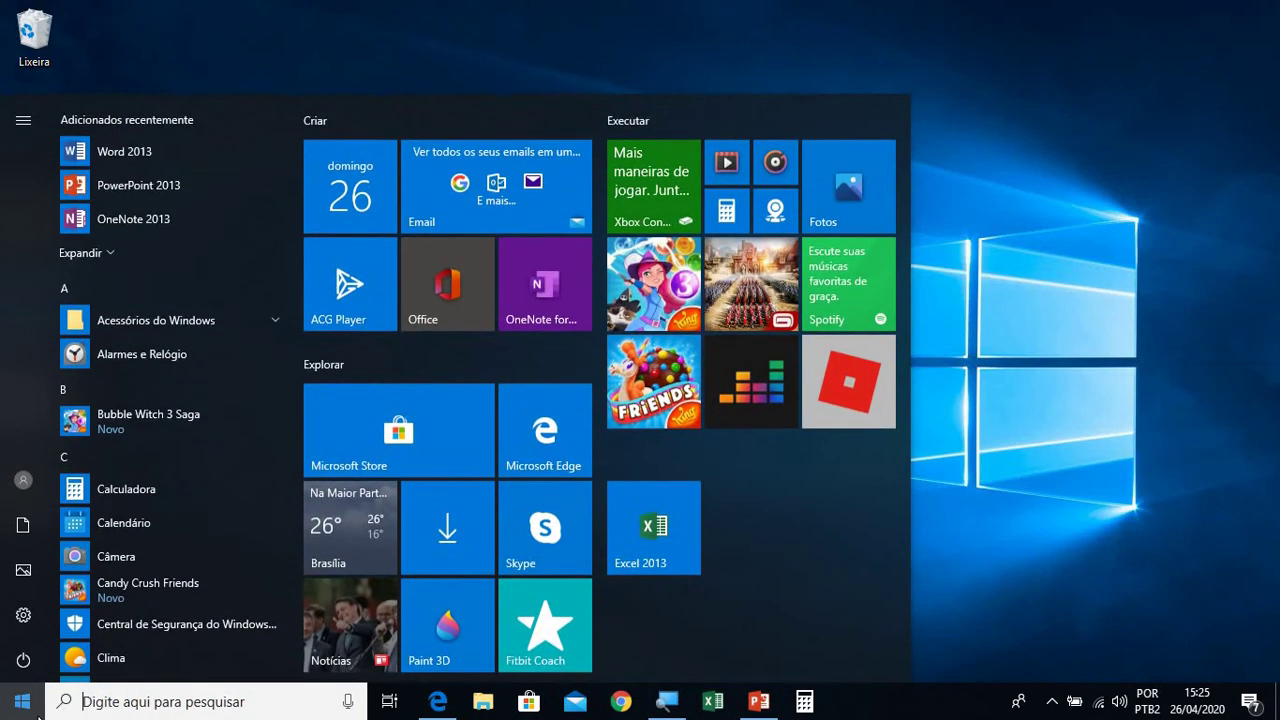
click(22, 702)
click(87, 705)
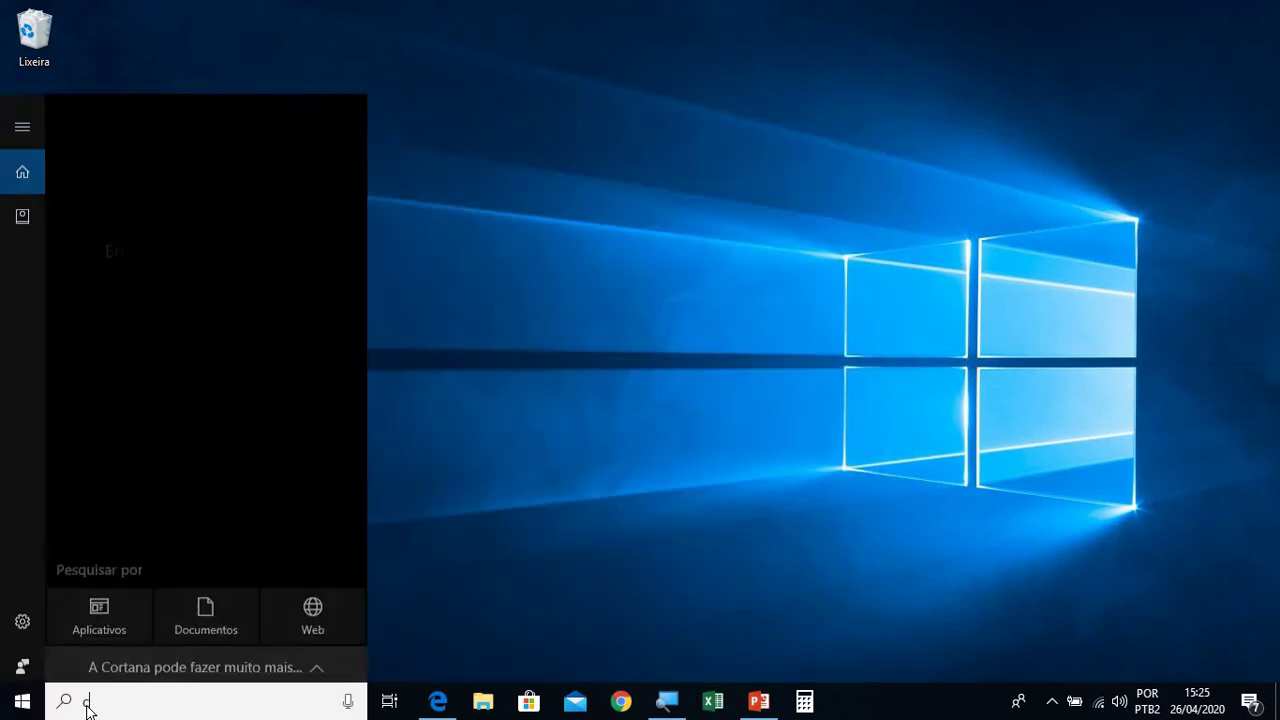
text(cal)
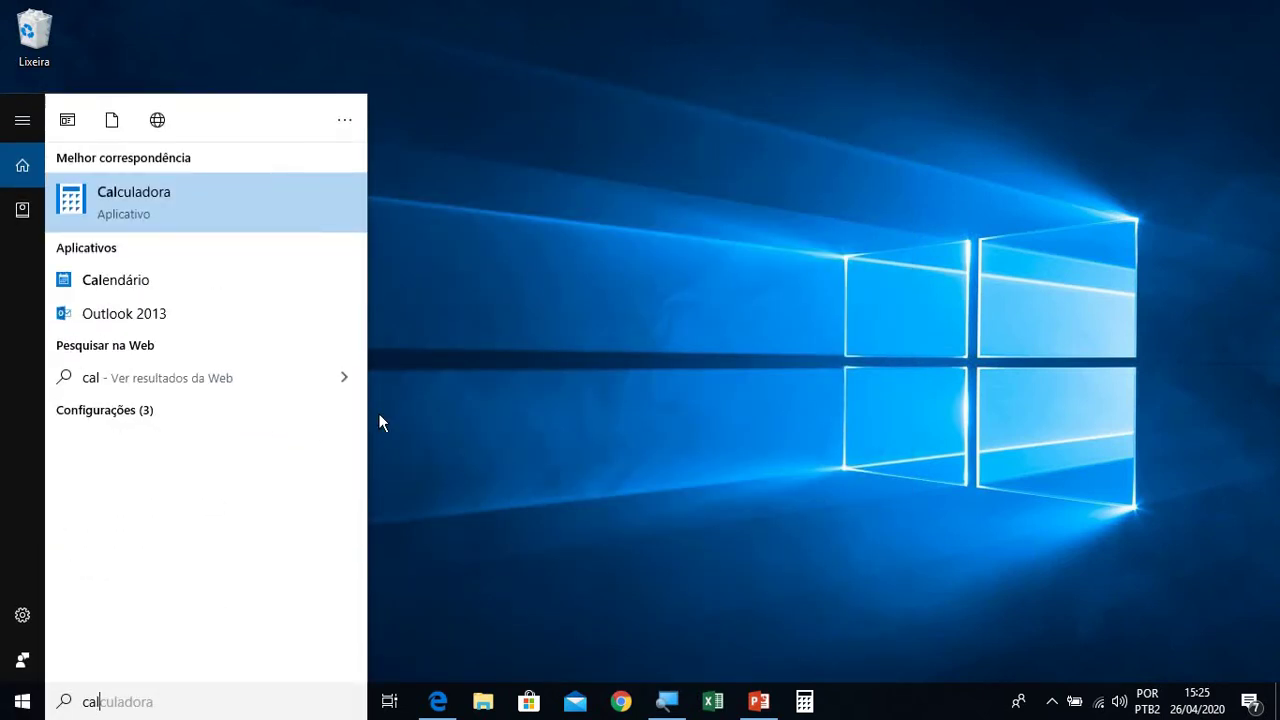
click(380, 417)
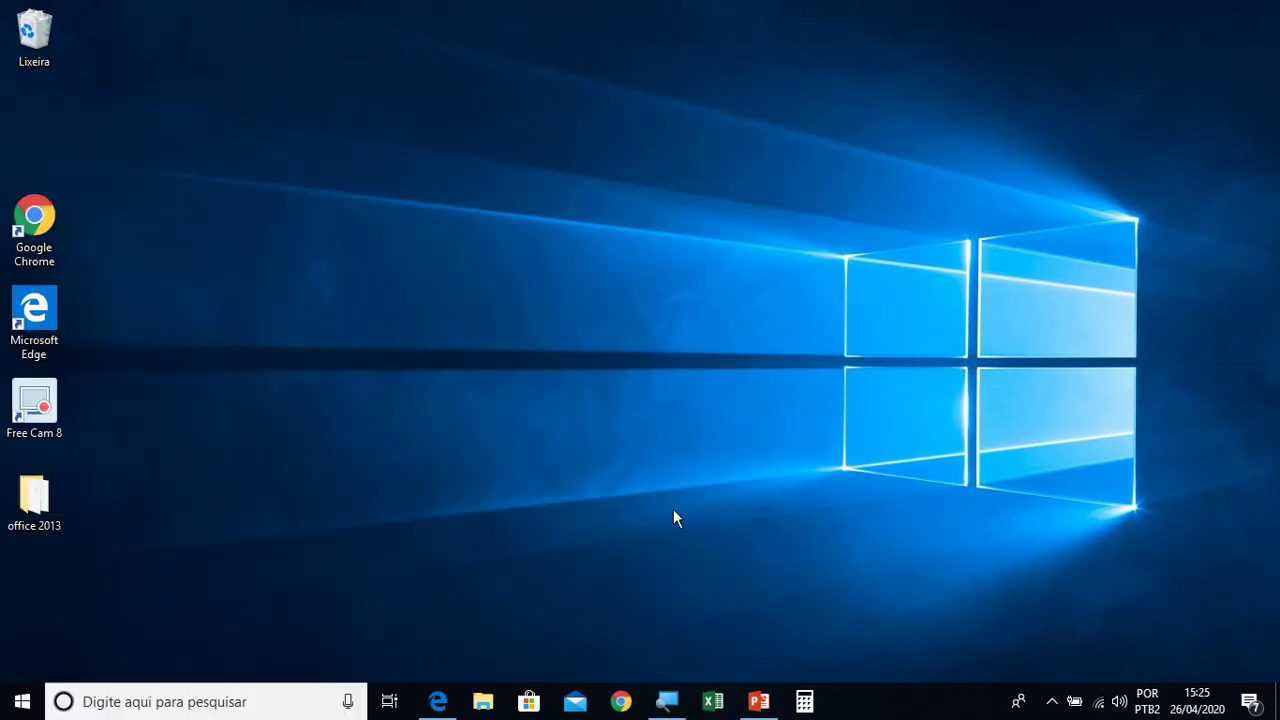
Step: Launch Calculator from its taskbar shortcut, close it, and unpin it from the taskbar
click(805, 702)
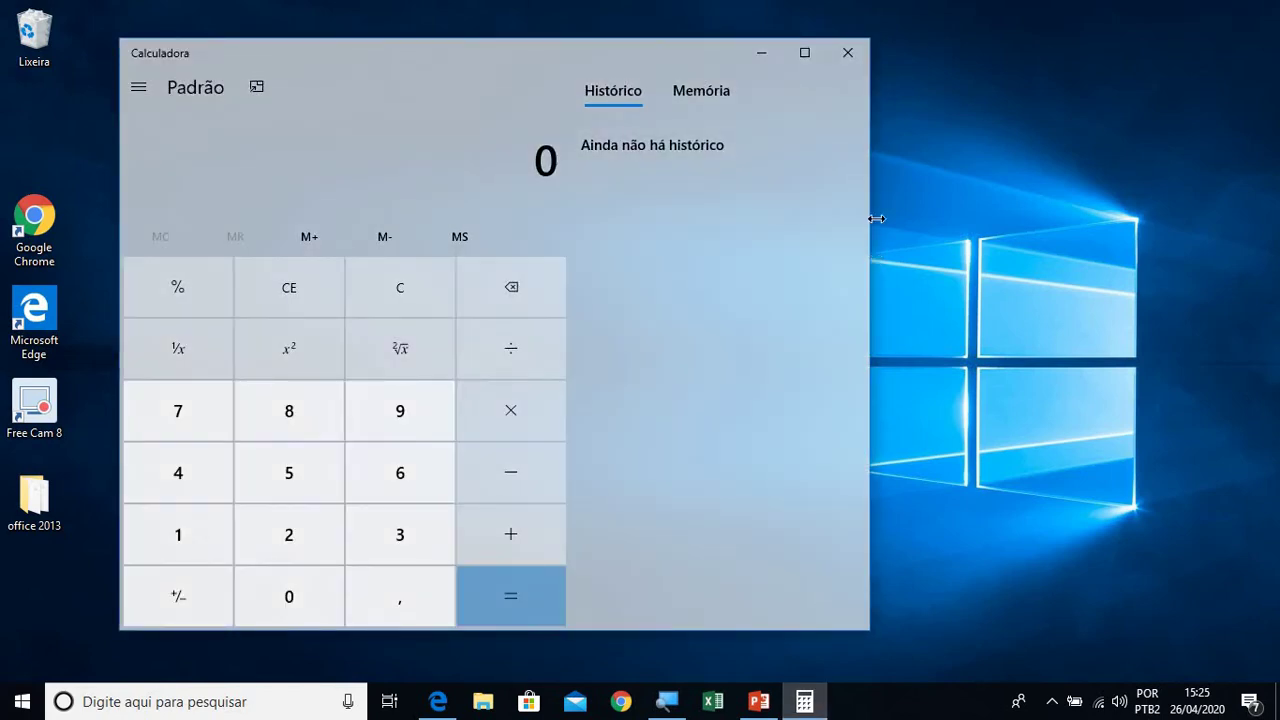
click(849, 55)
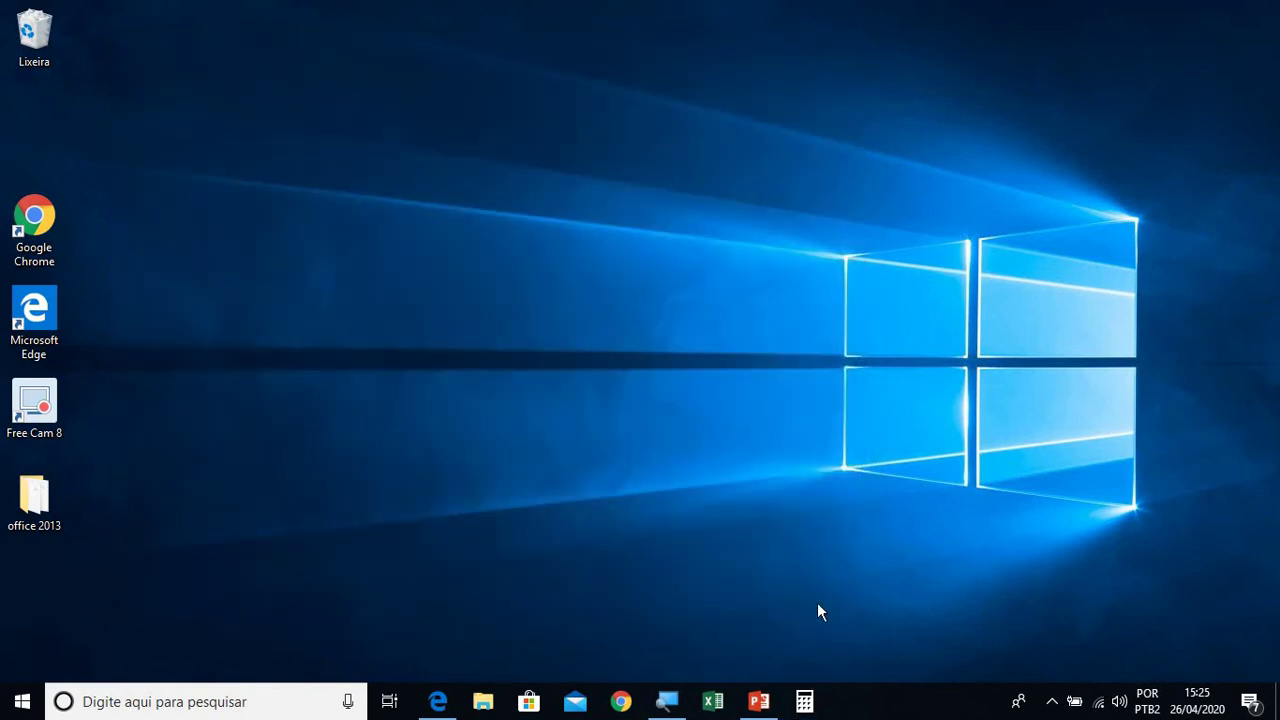
right_click(808, 702)
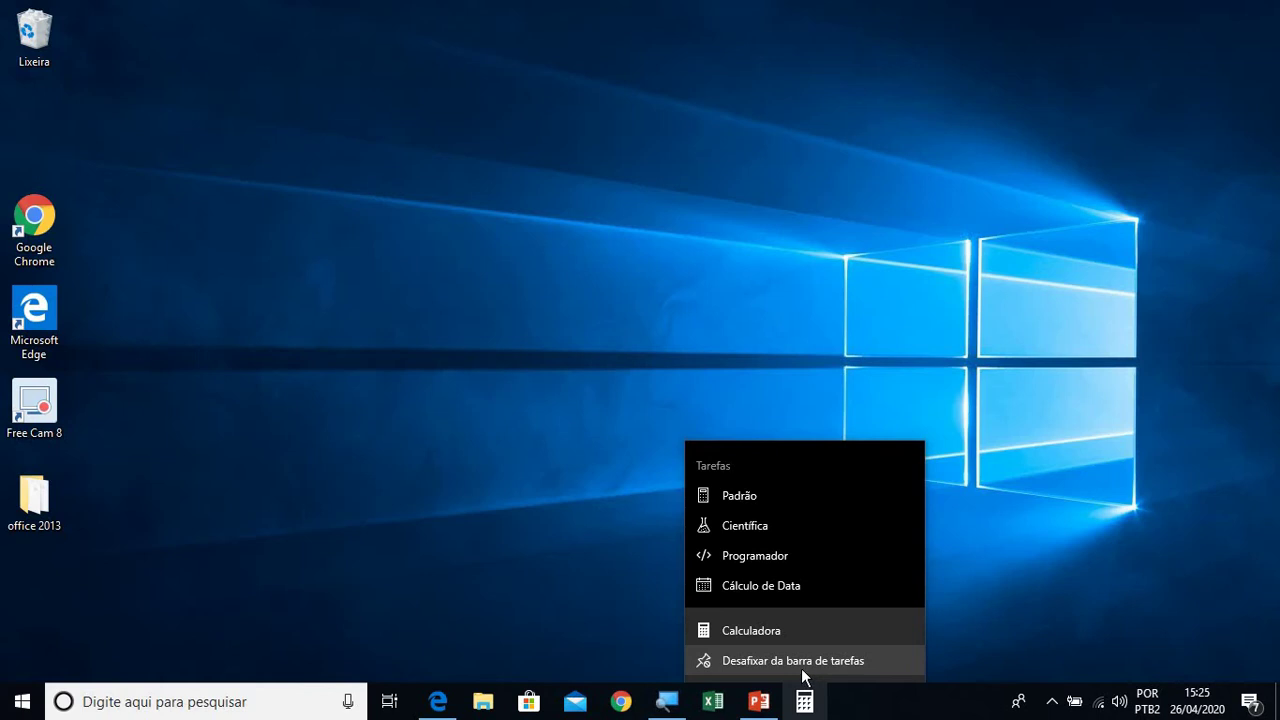
click(802, 662)
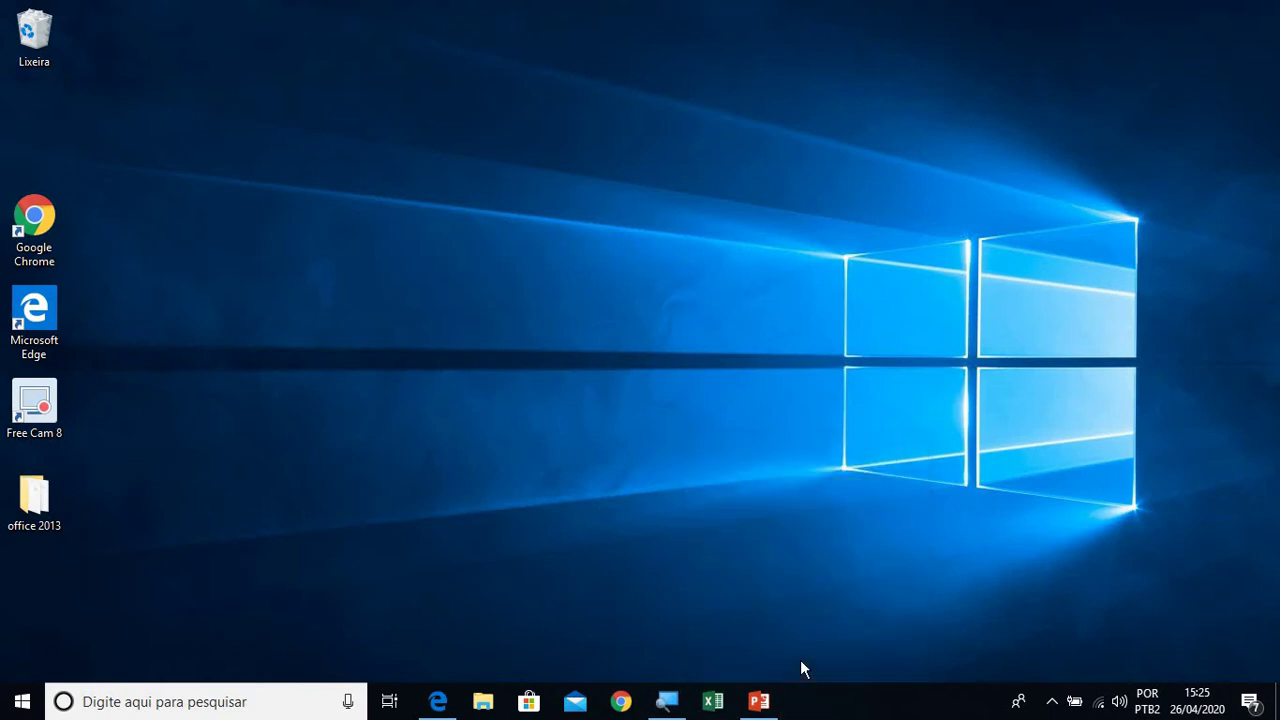
Step: Search Windows for "cal" and pin the Calculator app found to the taskbar
click(184, 706)
text(cal)
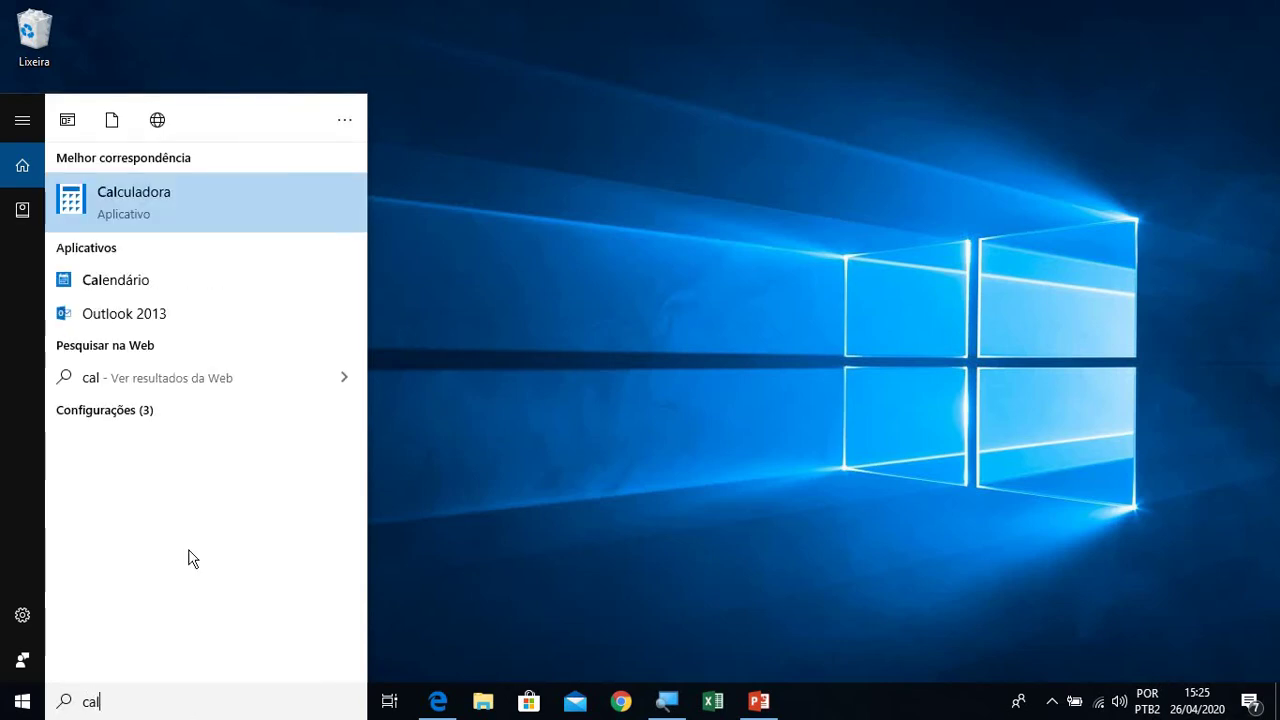
right_click(131, 194)
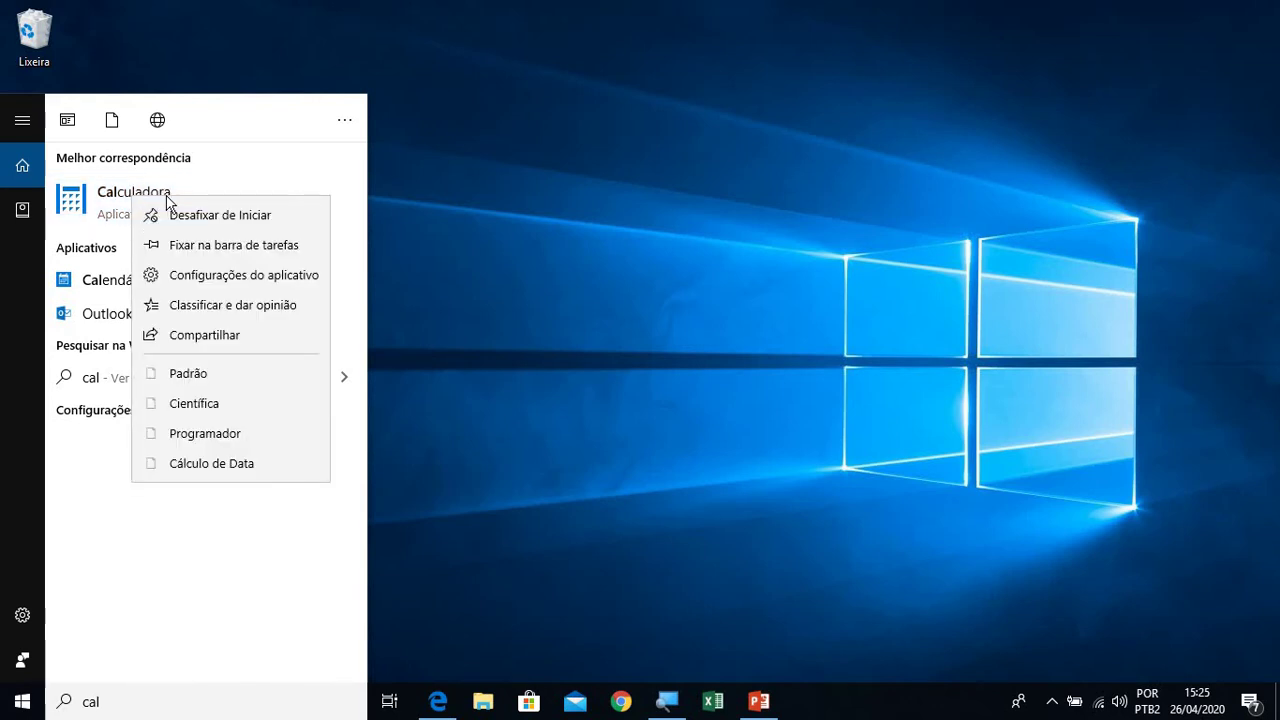
click(239, 245)
click(611, 456)
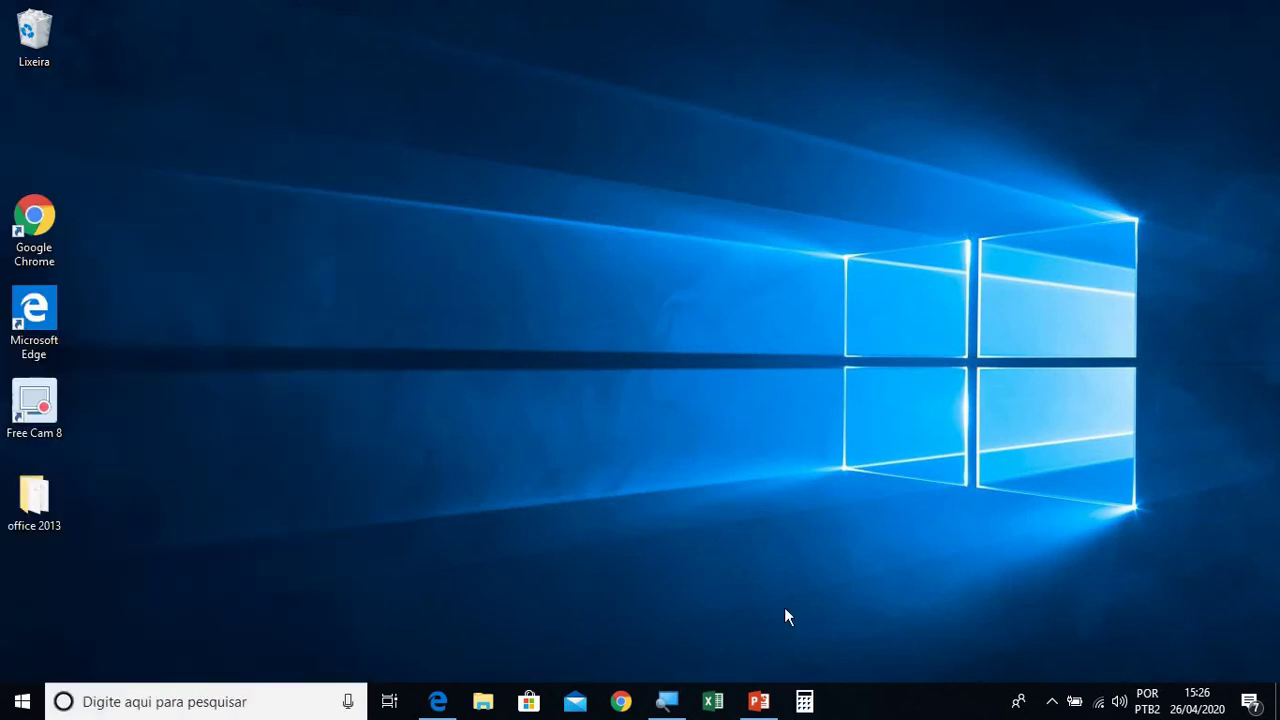
Step: Open Calculator and multiply 58 by 9
click(810, 704)
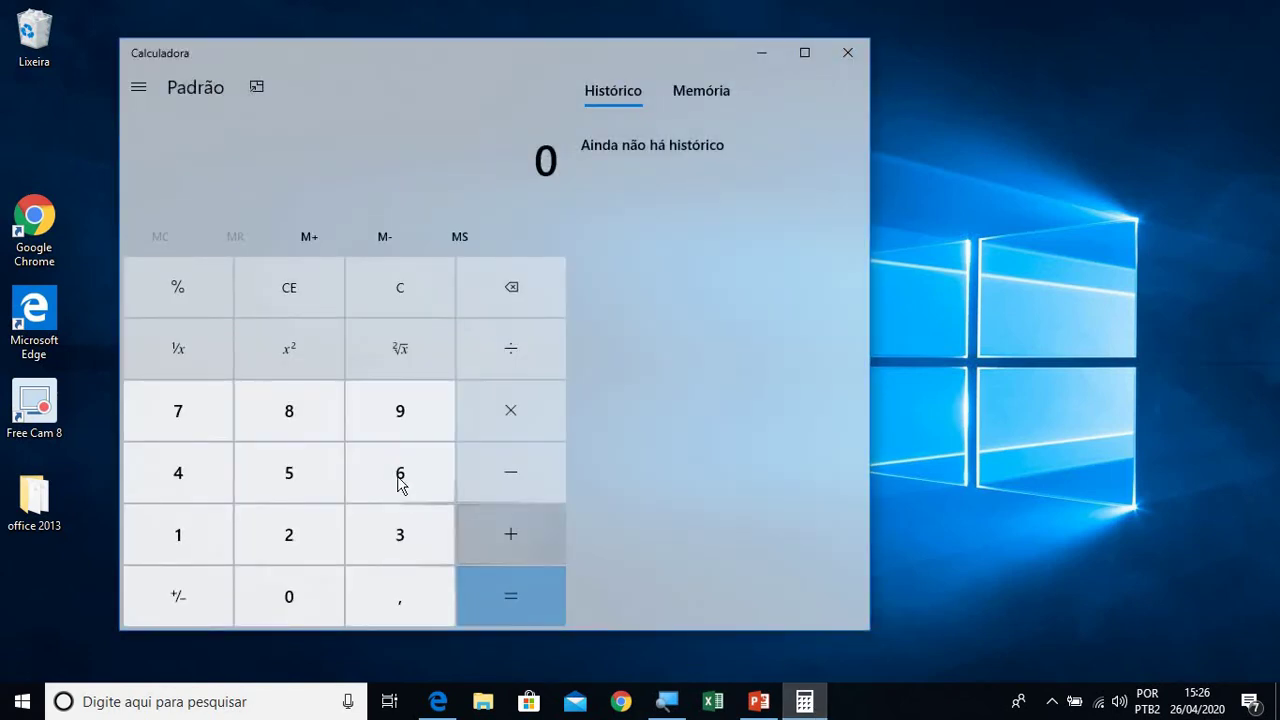
click(310, 471)
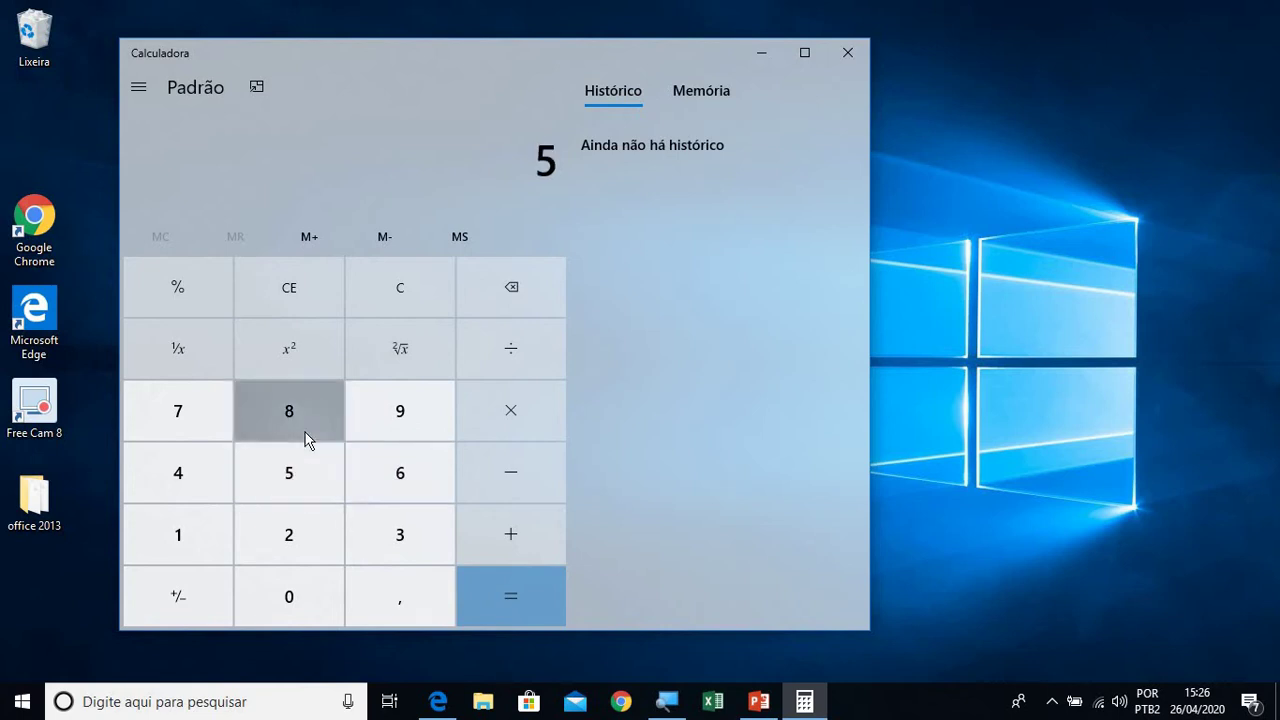
click(306, 434)
click(502, 392)
click(440, 406)
click(532, 591)
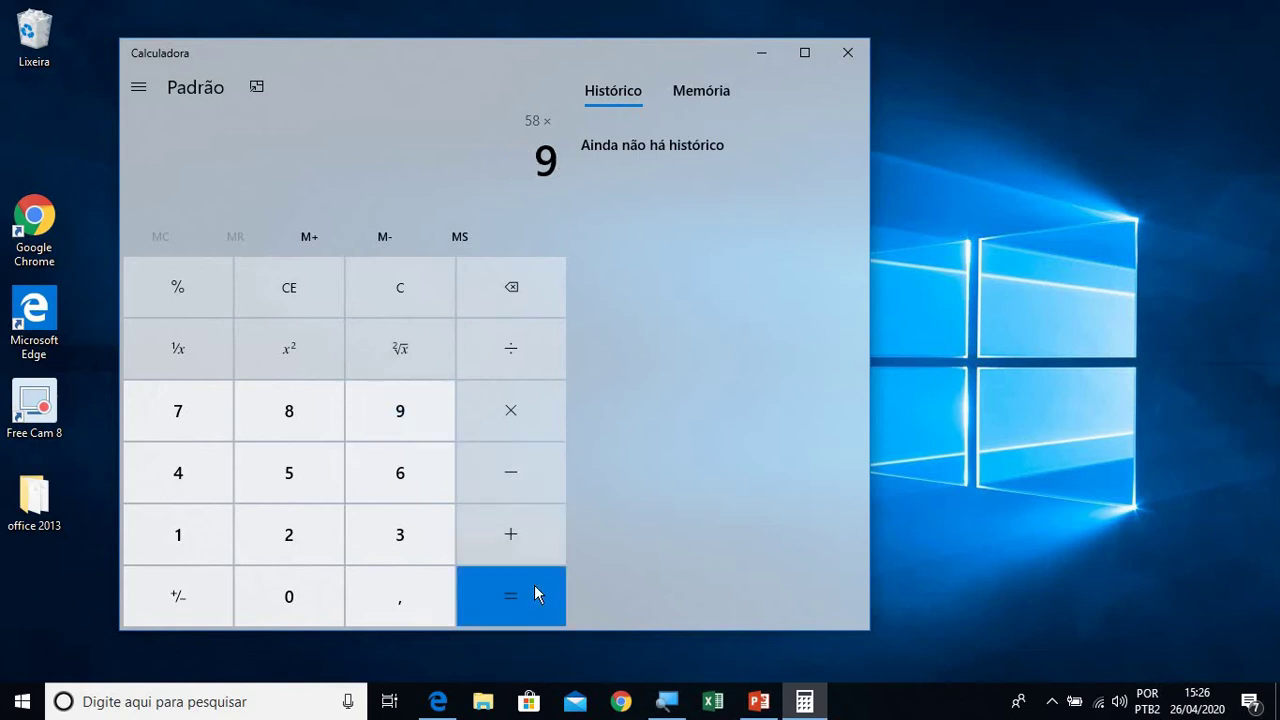
Step: Clear the display, add 150 and 65, and close Calculator after clearing it again
click(408, 312)
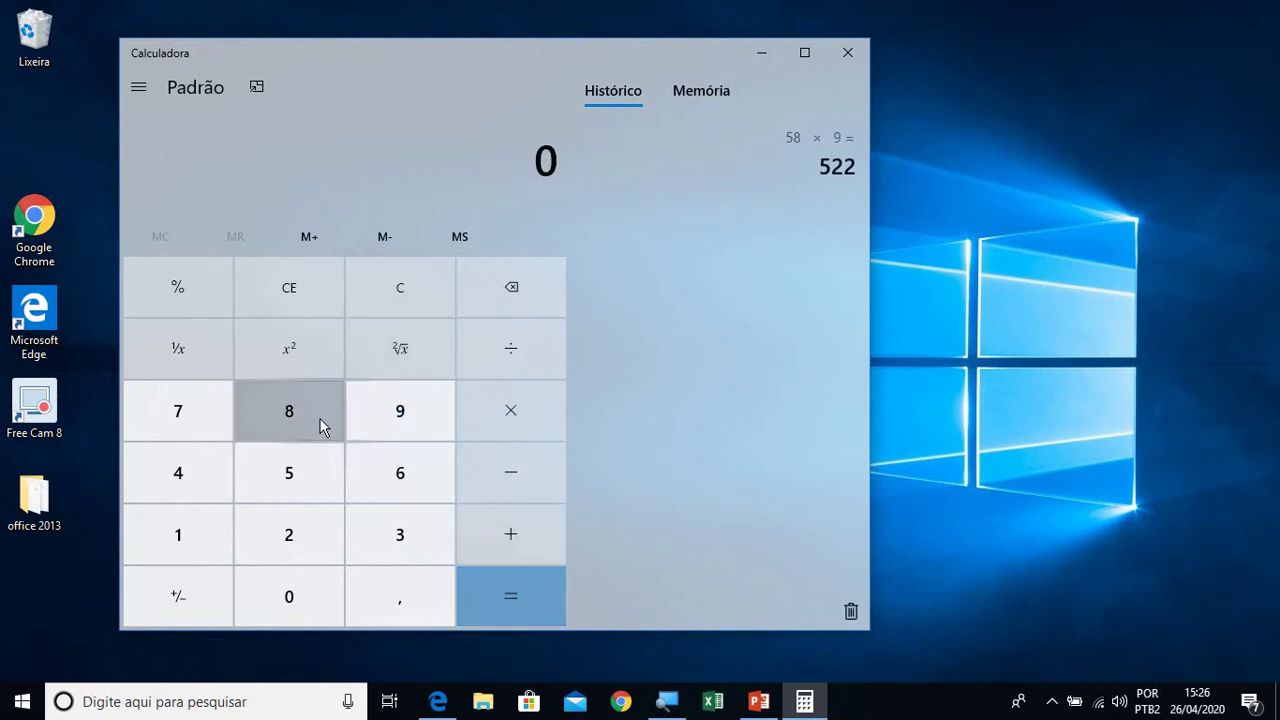
text(150)
key(plus)
text(65)
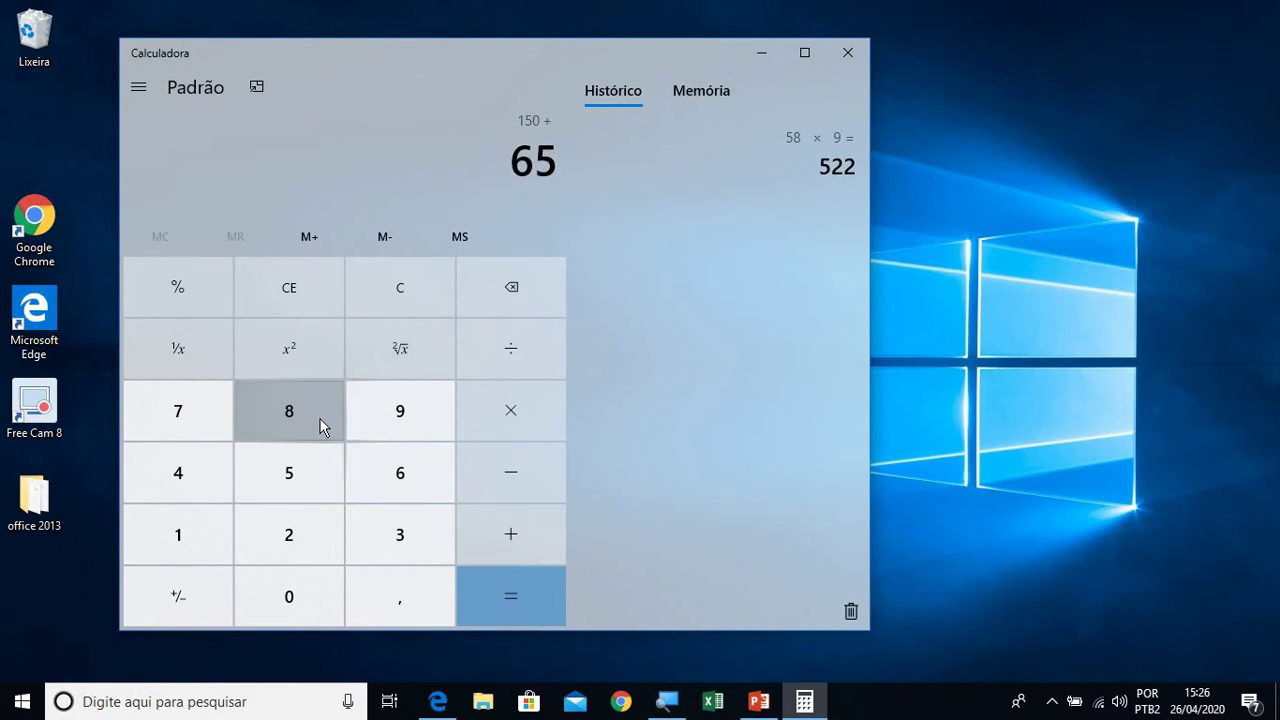
key(Return)
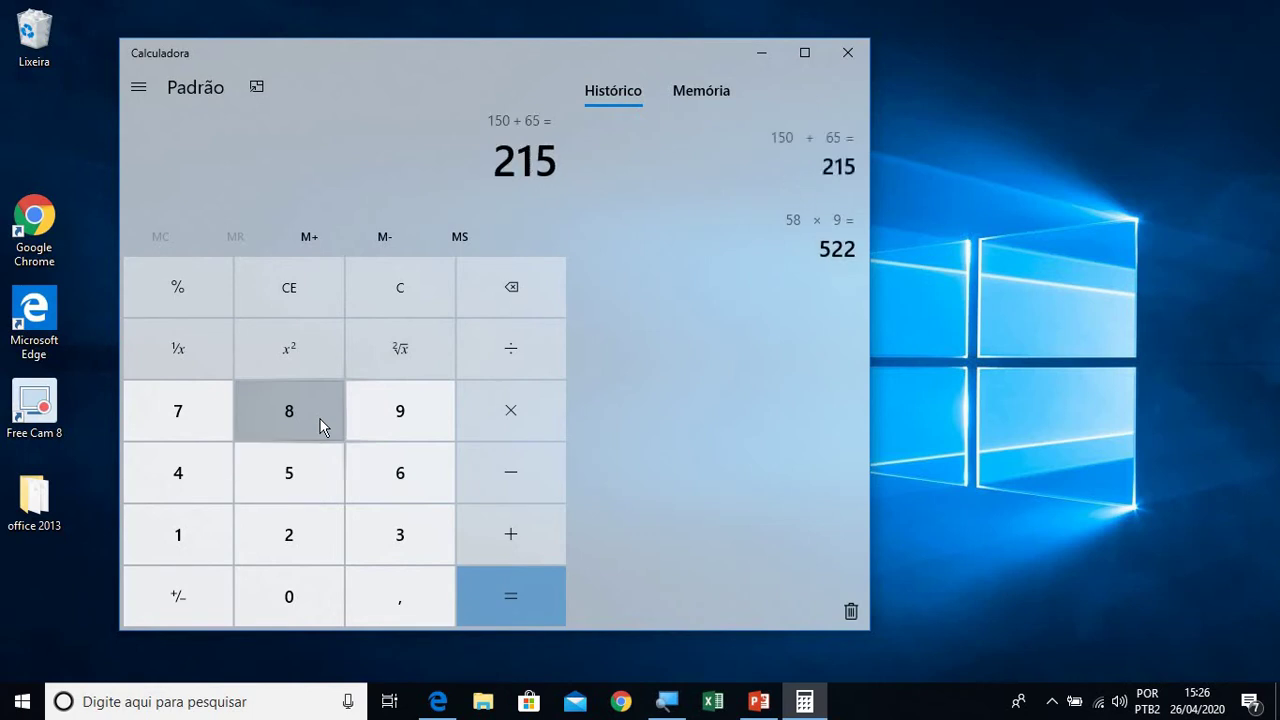
click(392, 313)
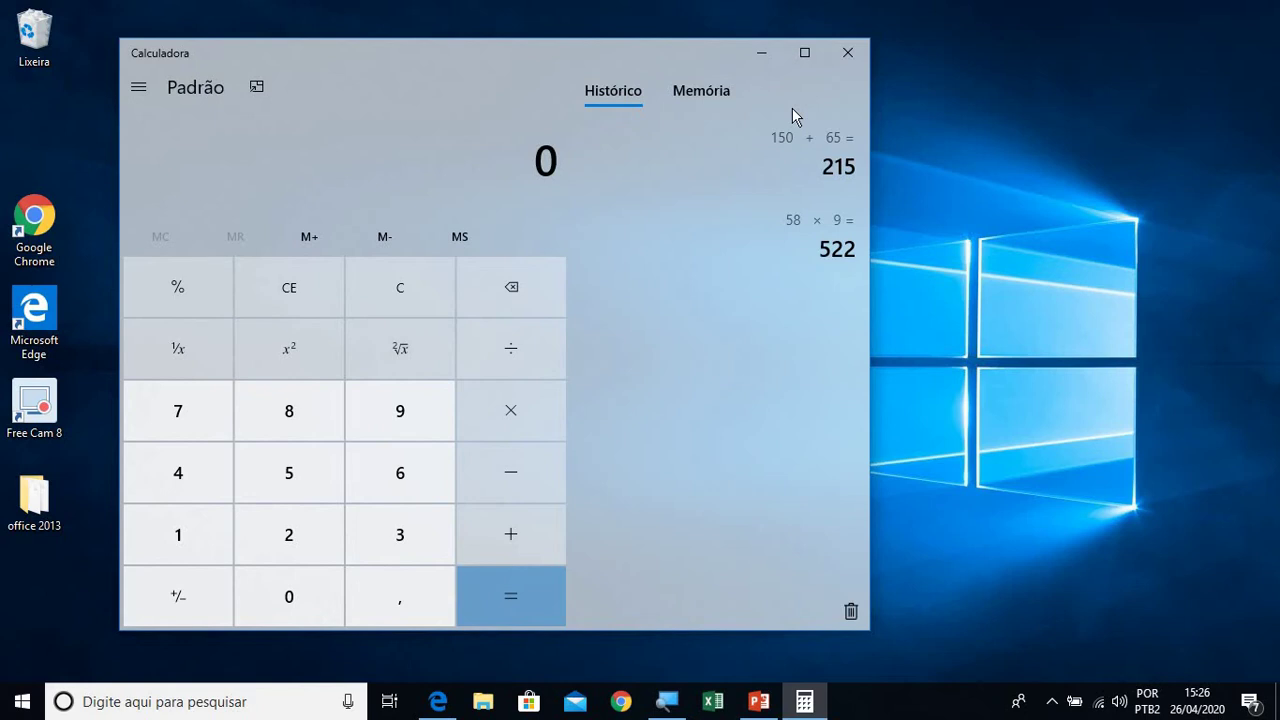
key(alt+F4)
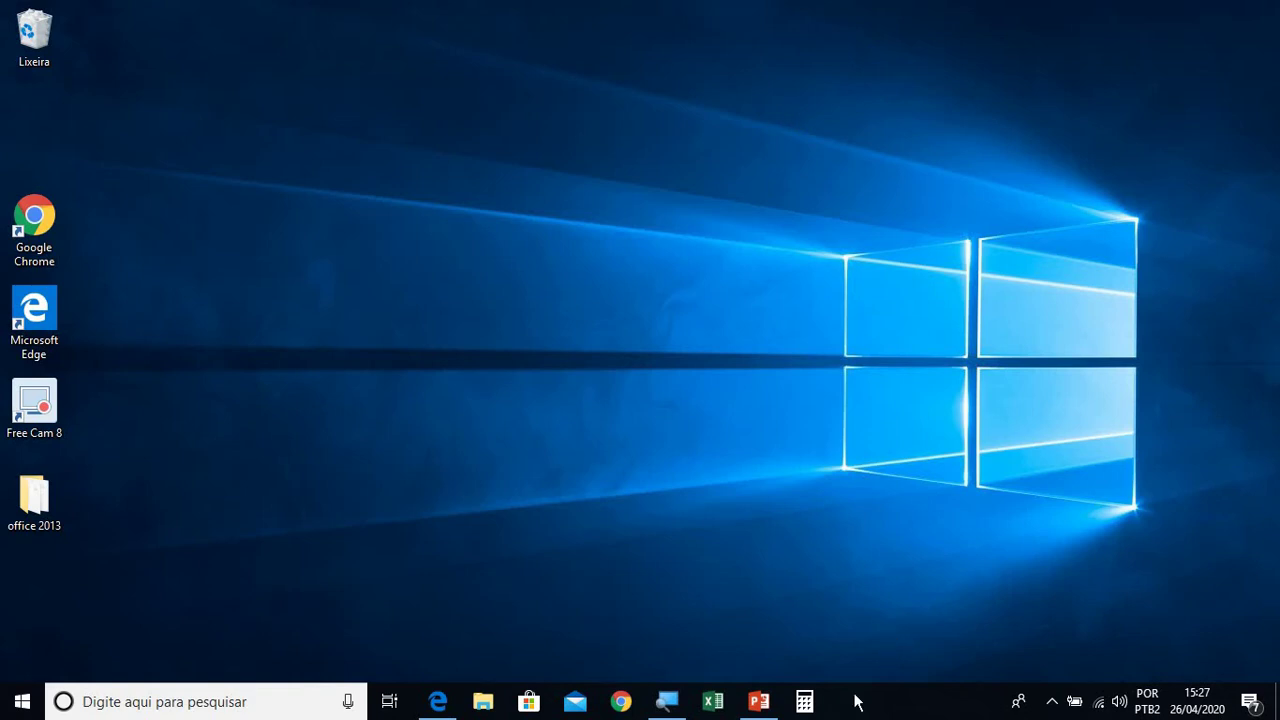
Step: Reopen and close Calculator, and remove its pinned shortcut from the taskbar
click(804, 701)
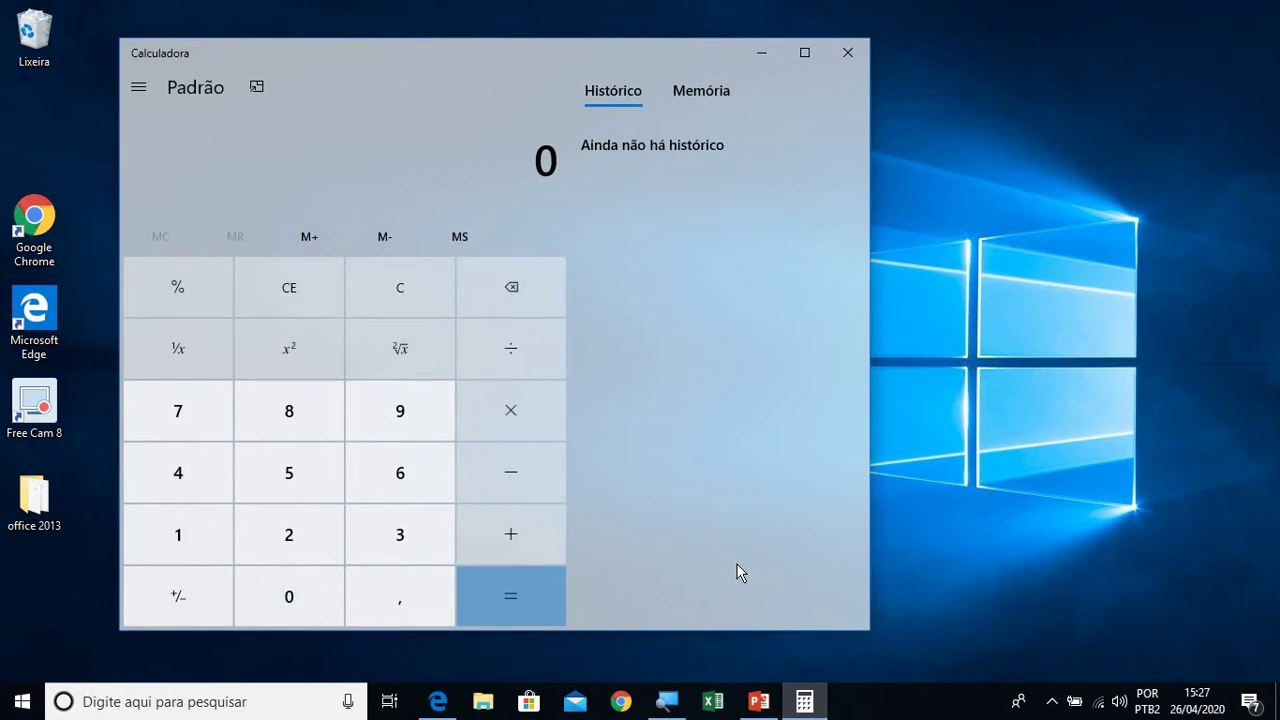
key(alt+F4)
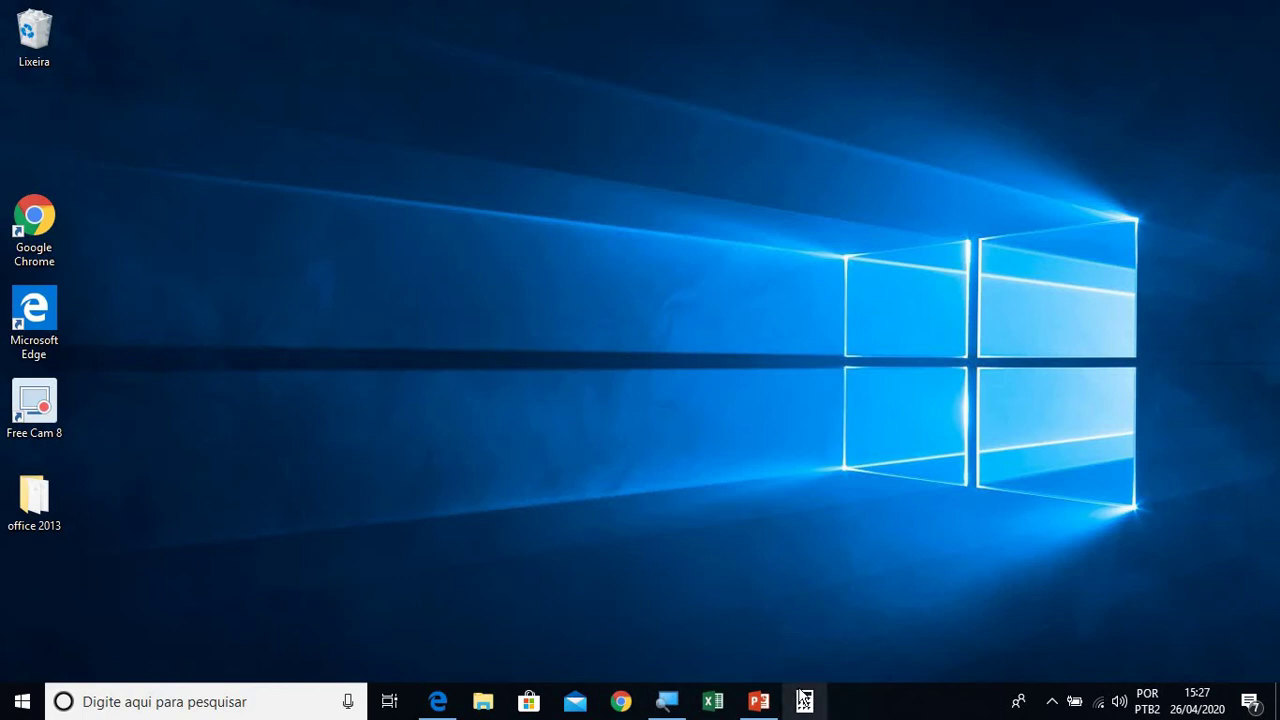
right_click(804, 700)
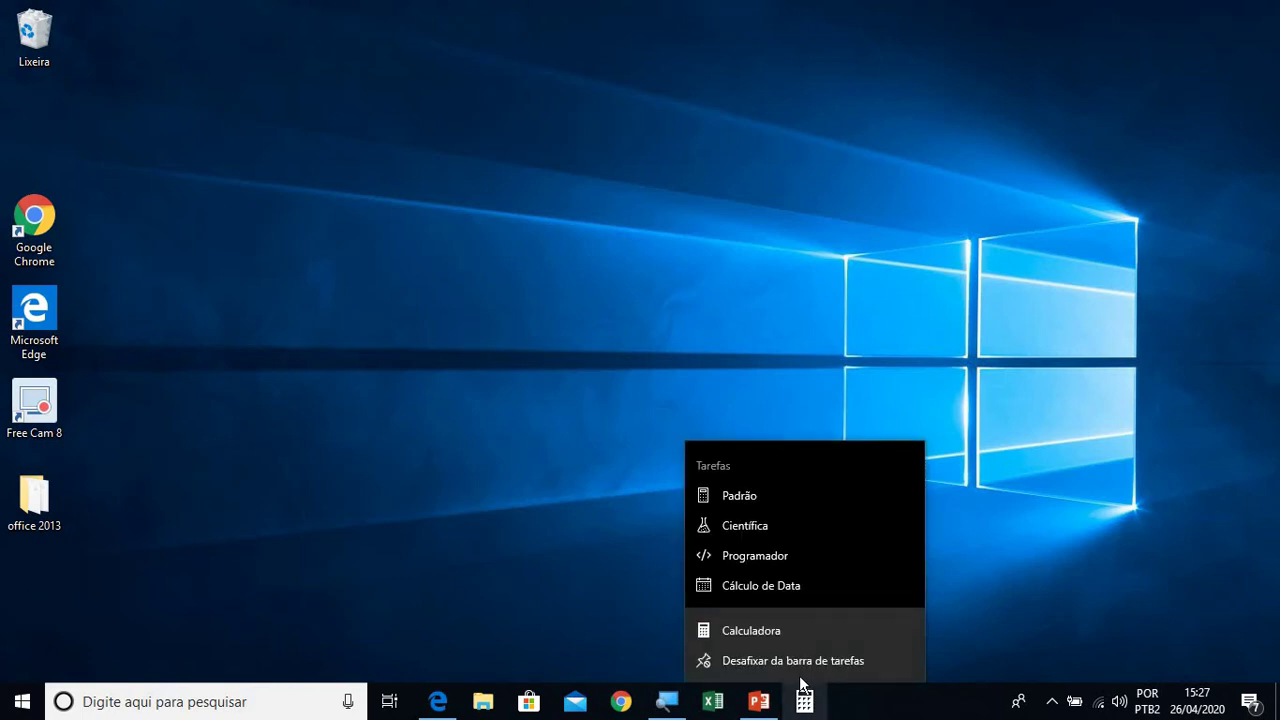
click(803, 662)
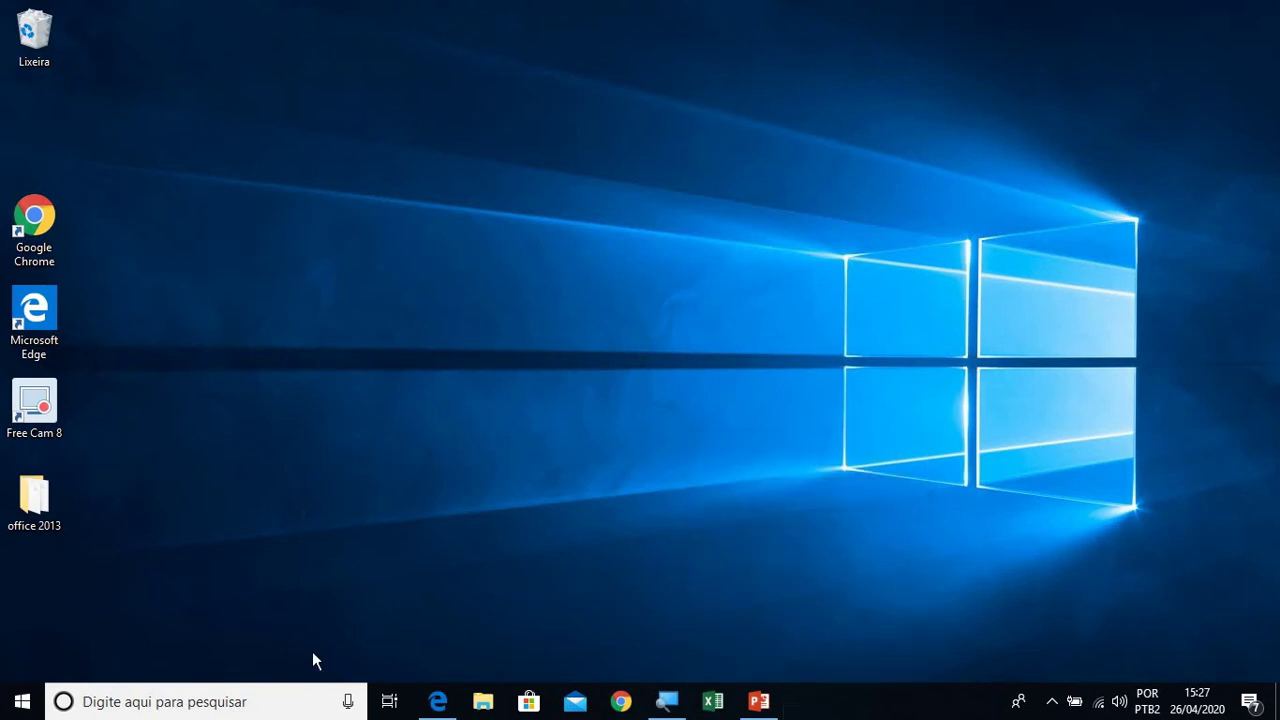
Step: Search Windows for "wor", switch to WordPad and maximize its window
click(263, 702)
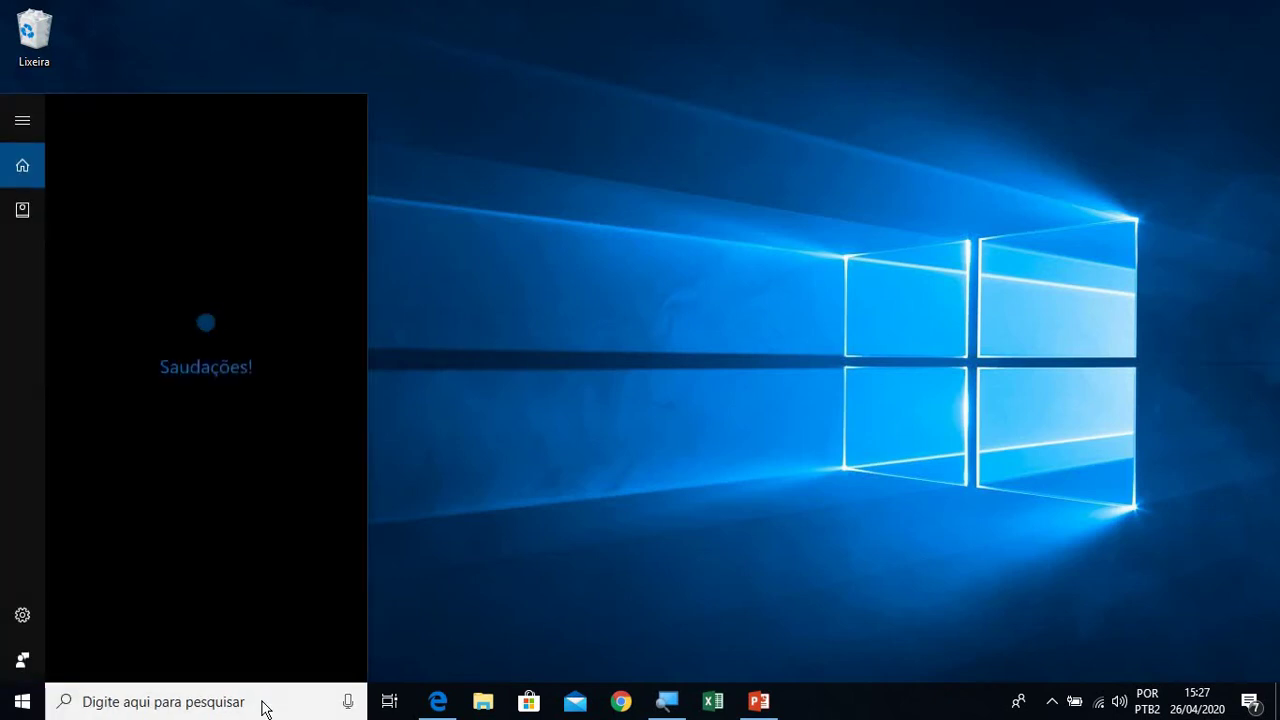
text(wor)
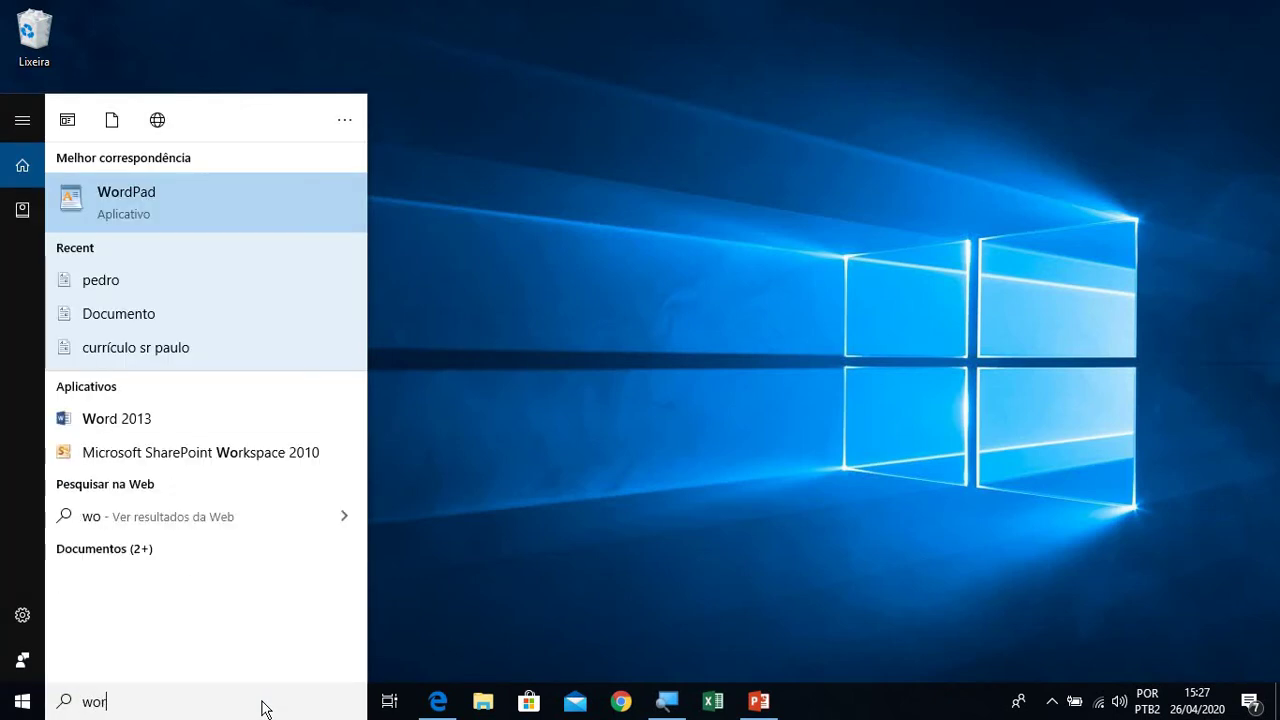
click(234, 229)
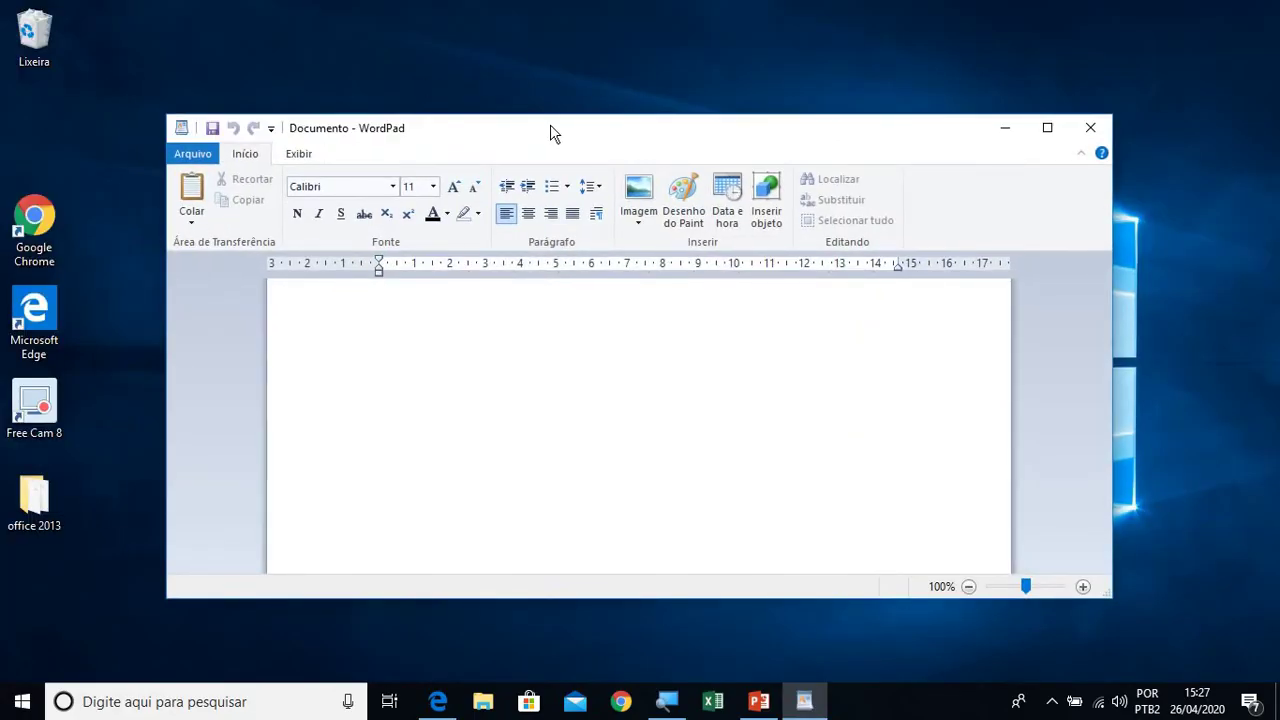
click(1047, 127)
double_click(1040, 9)
double_click(615, 133)
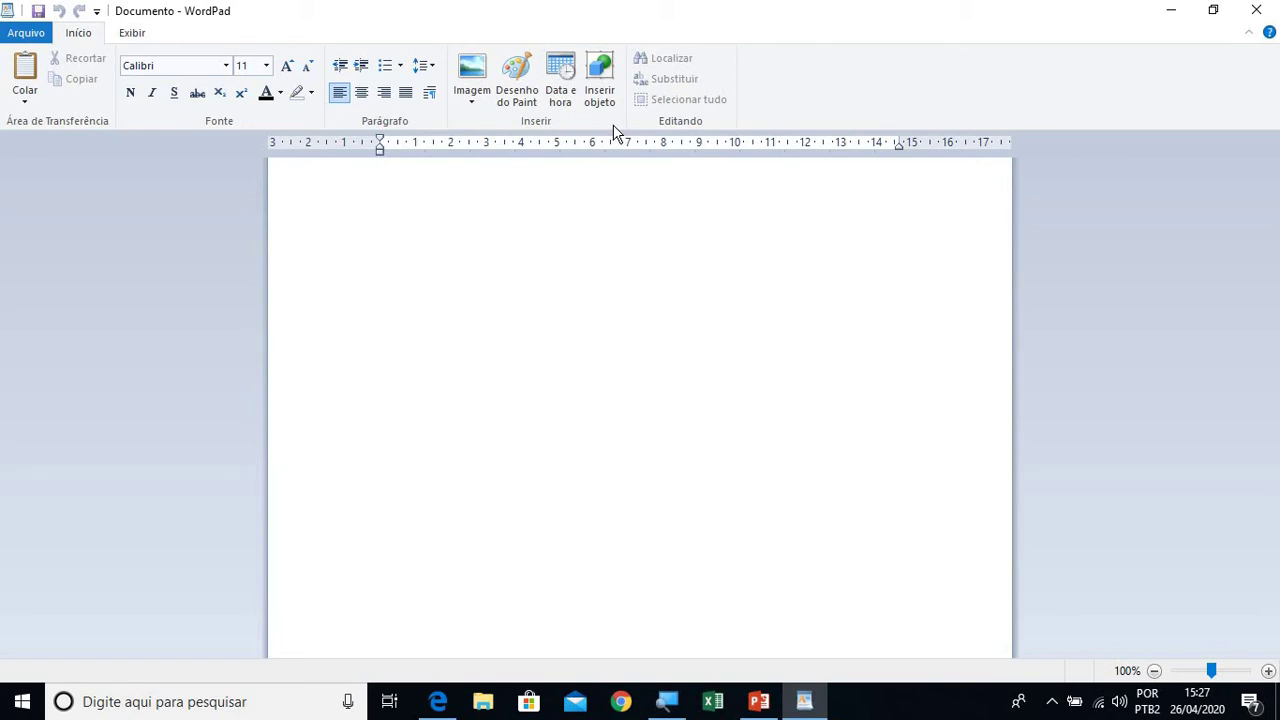
Step: Write "Curso de Informática" in the blank document and view the available font families without changing the font
text(Curso de )
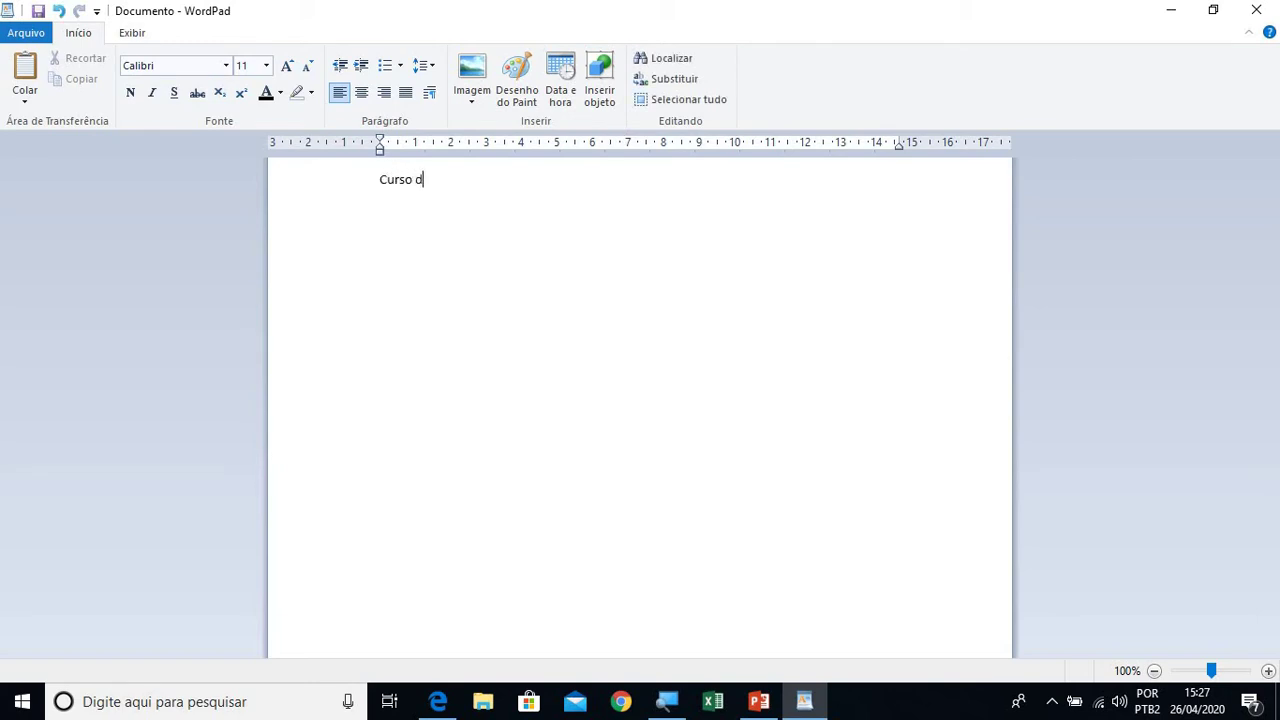
text(Informática)
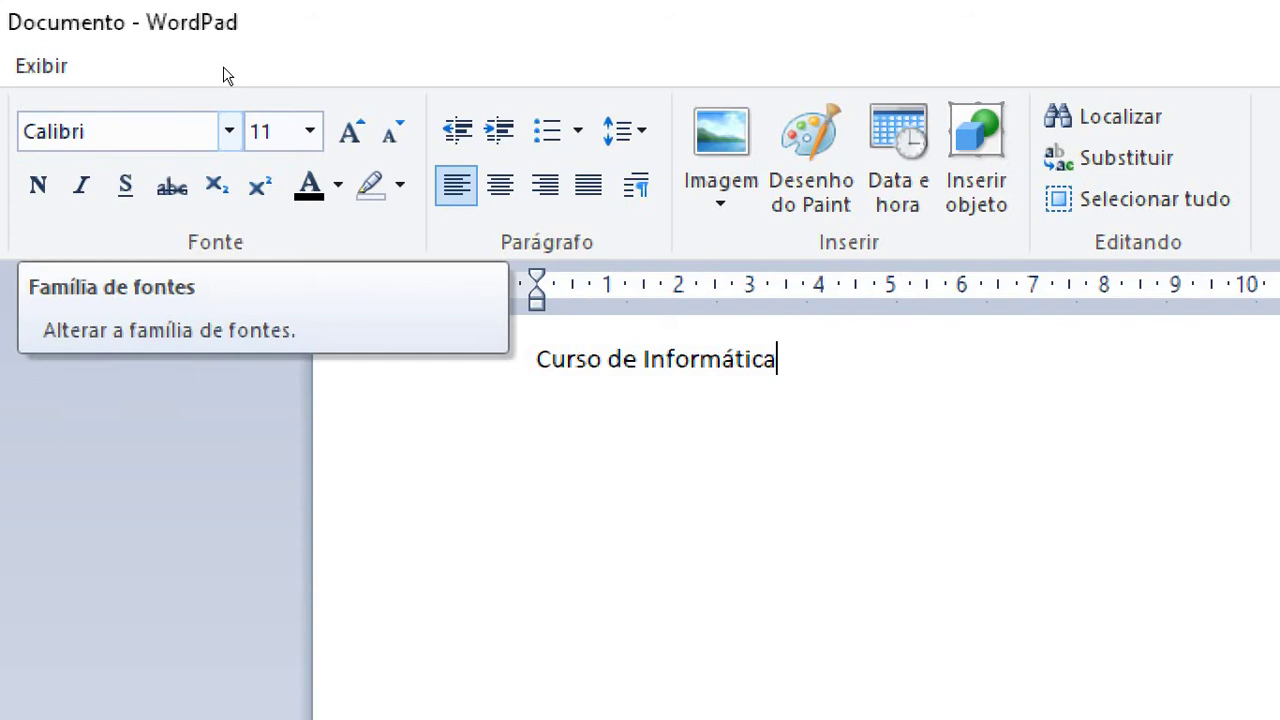
click(229, 131)
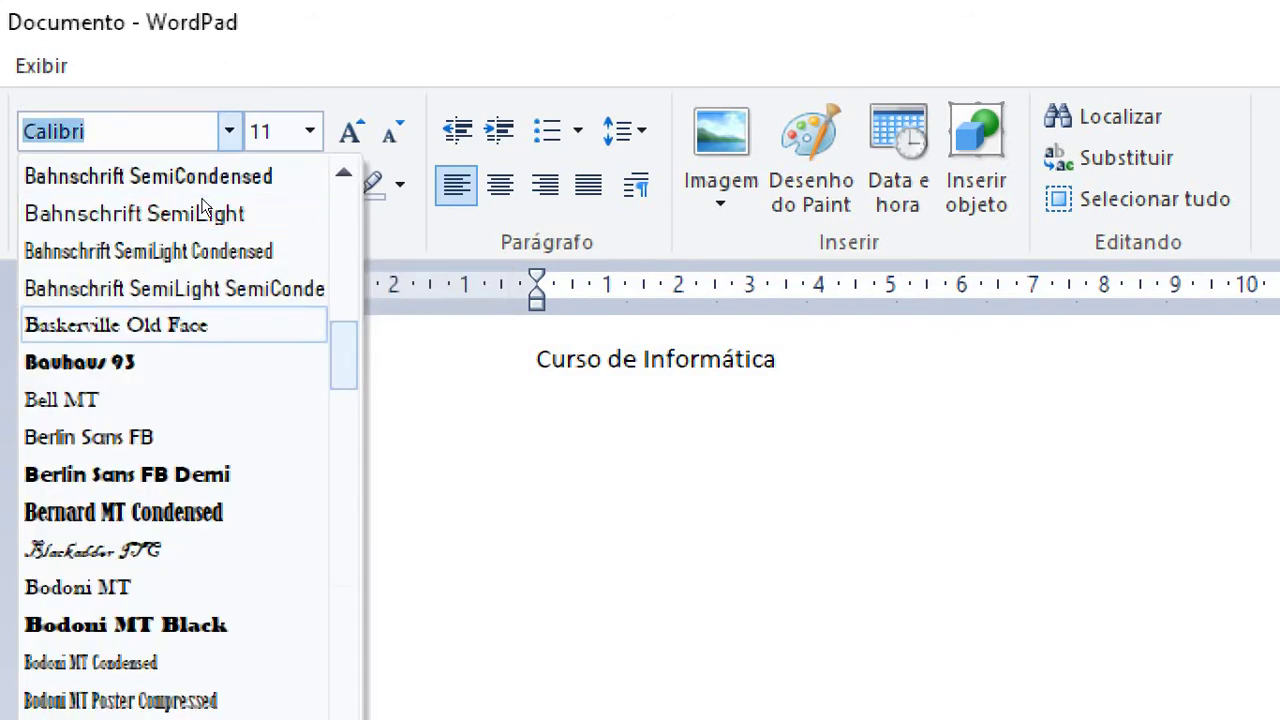
click(229, 69)
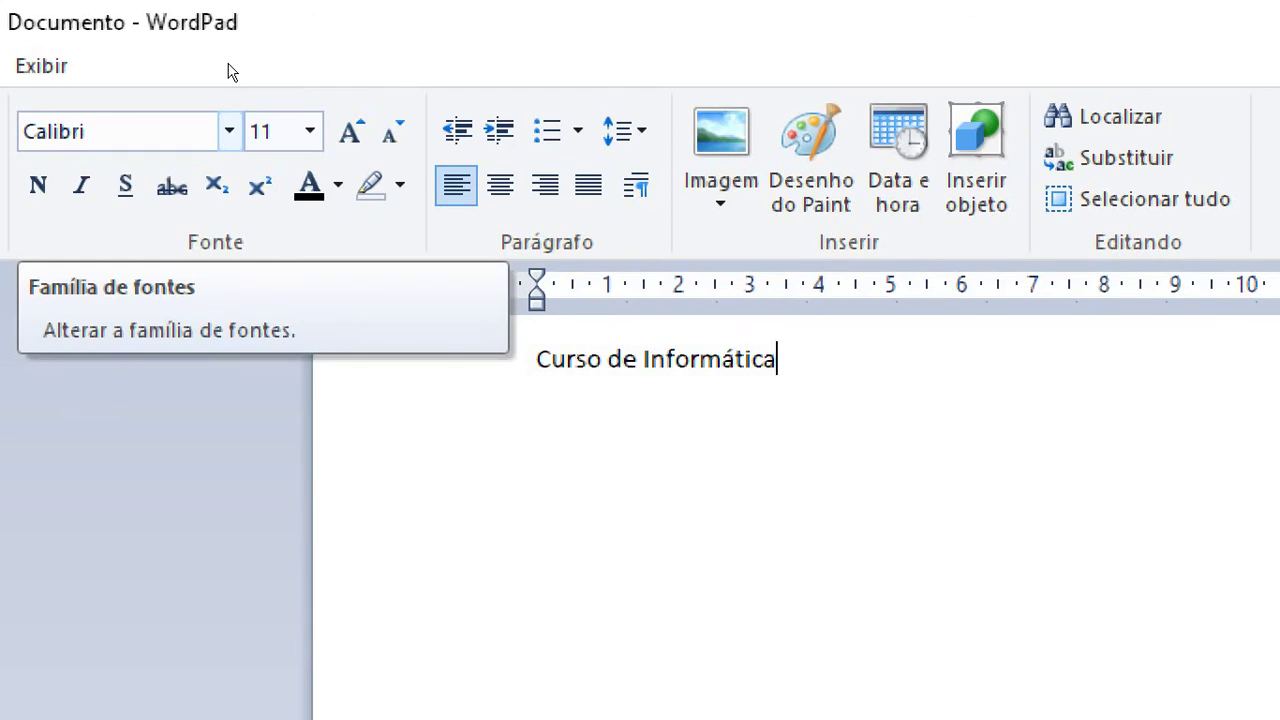
key(ctrl+shift+f)
key(alt+Down)
key(Escape)
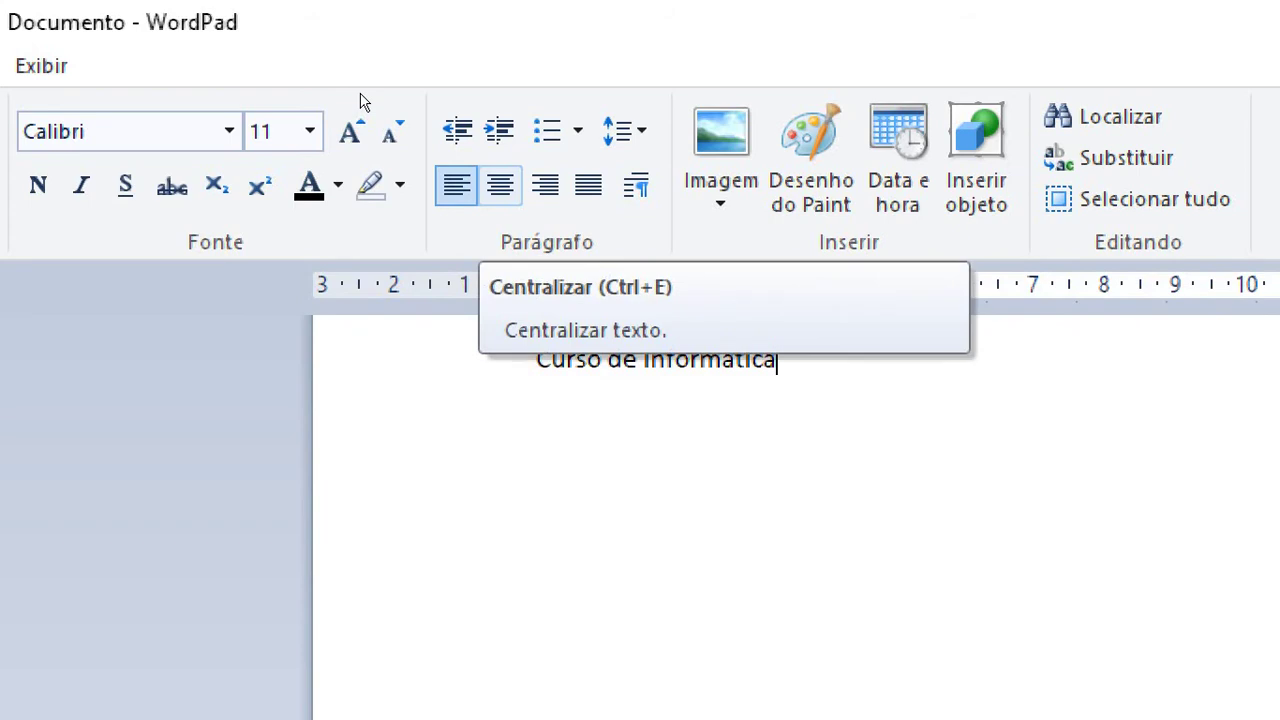
Step: Align the line "Curso de Informática" right, change it to centered, and close WordPad without saving the document
key(ctrl+r)
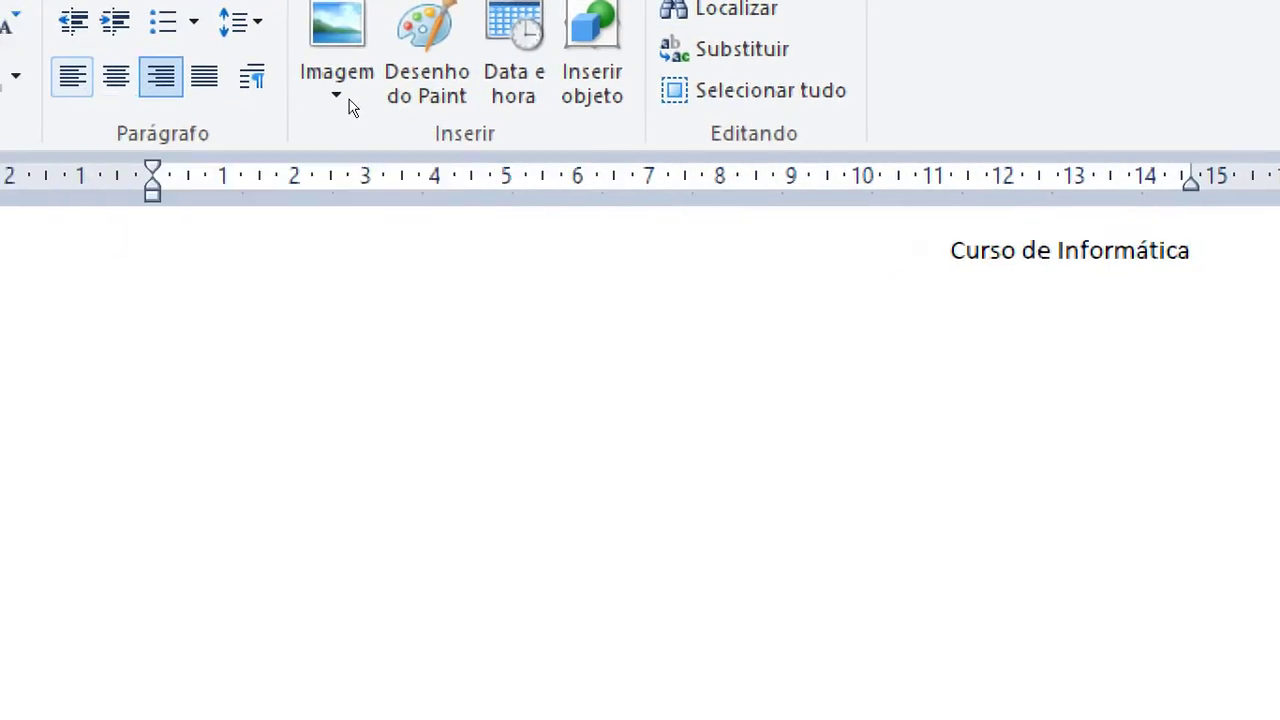
key(ctrl+e)
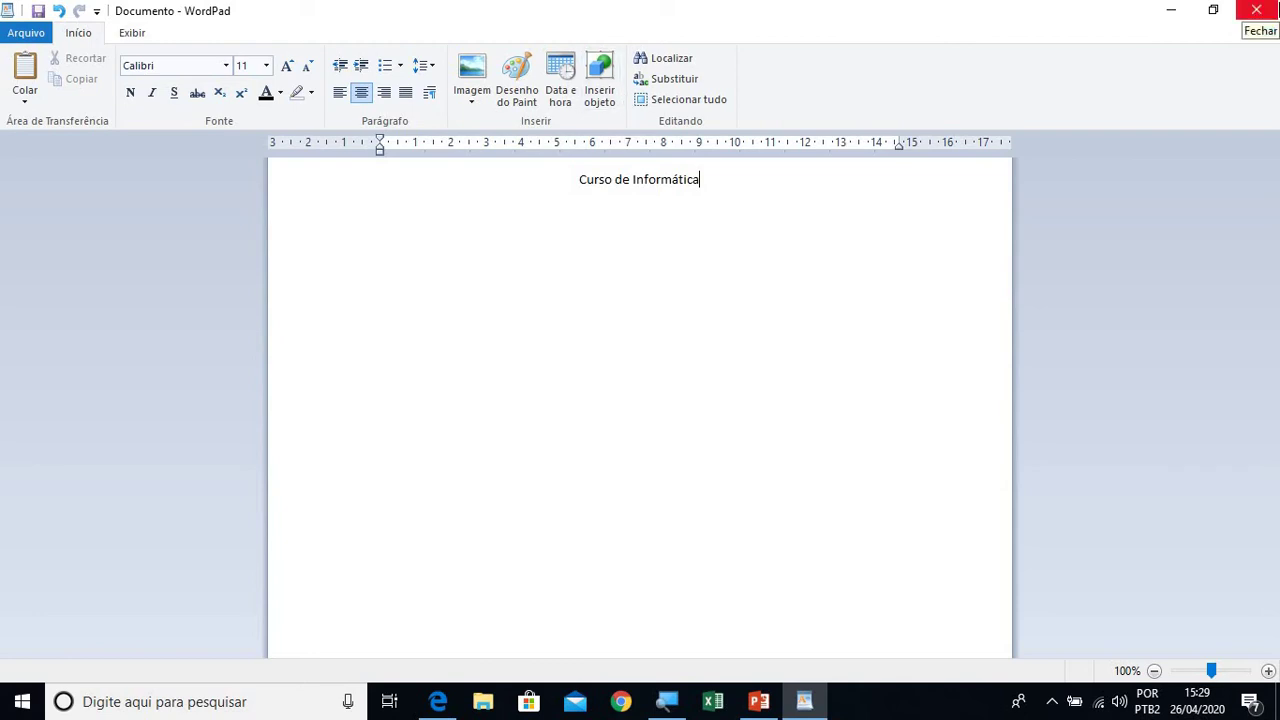
click(1256, 10)
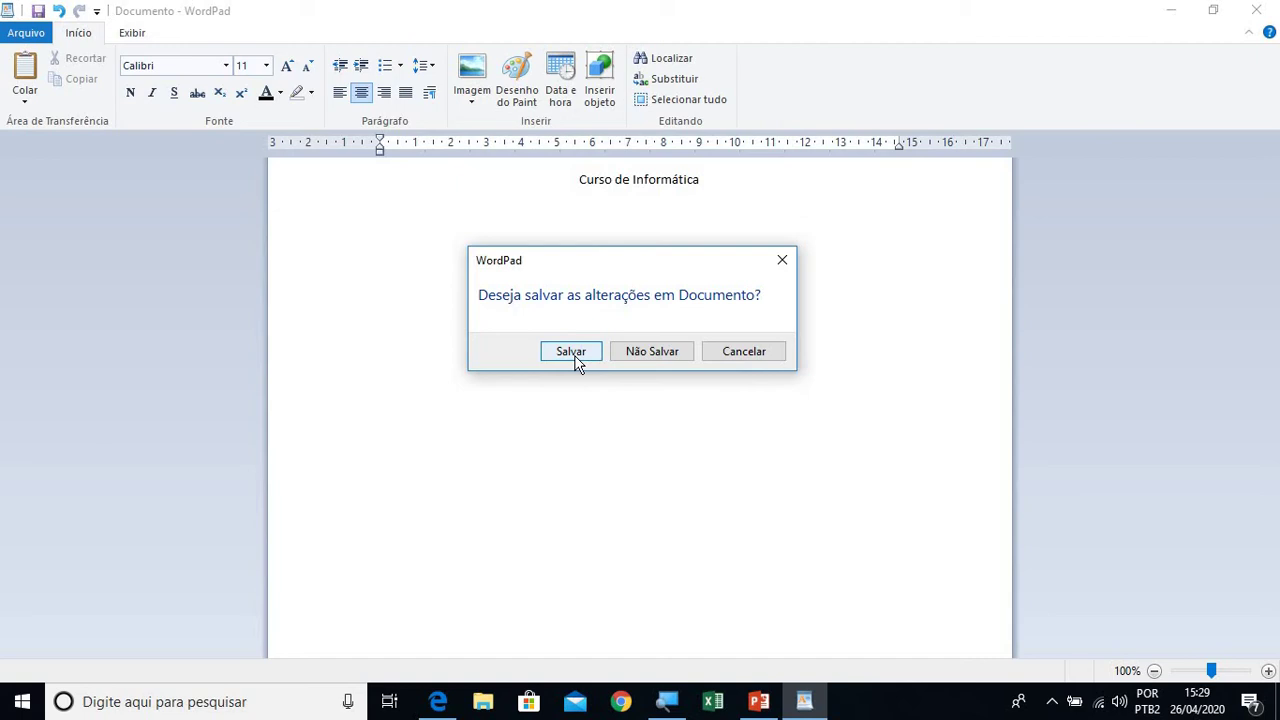
click(638, 358)
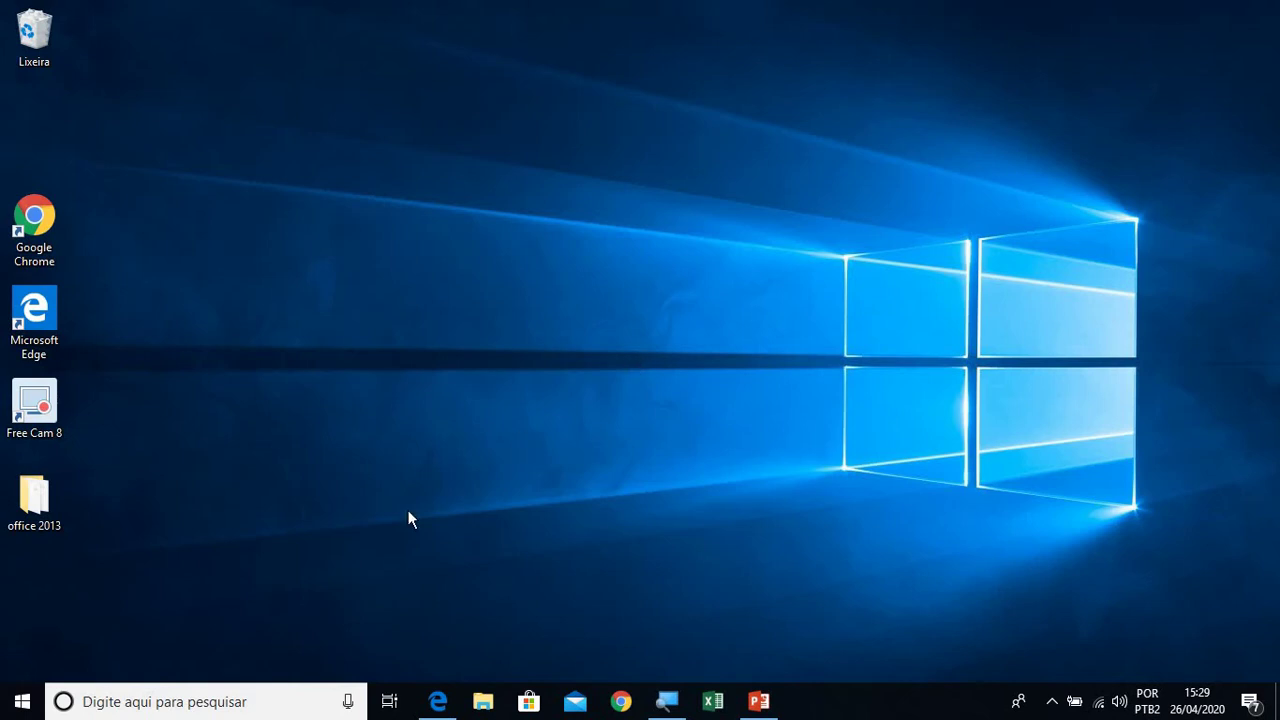
Step: Search Windows for "pain", open Paint and maximize its window
click(170, 704)
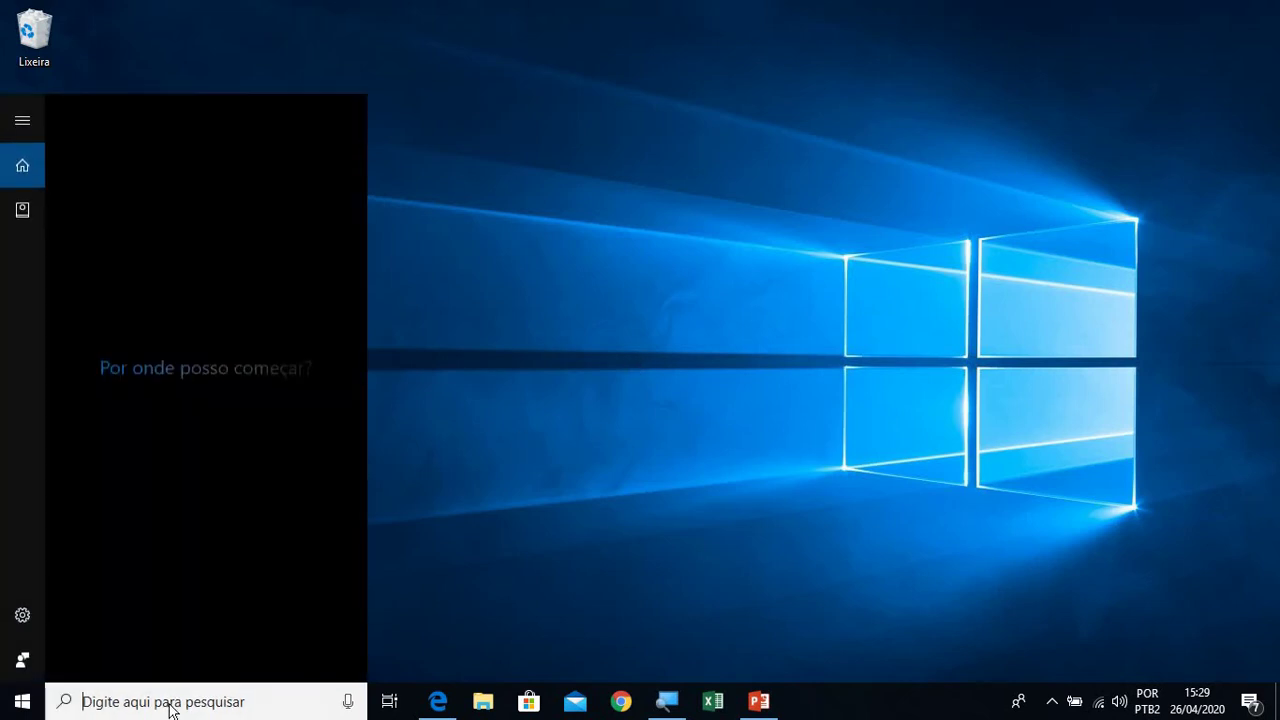
text(pai)
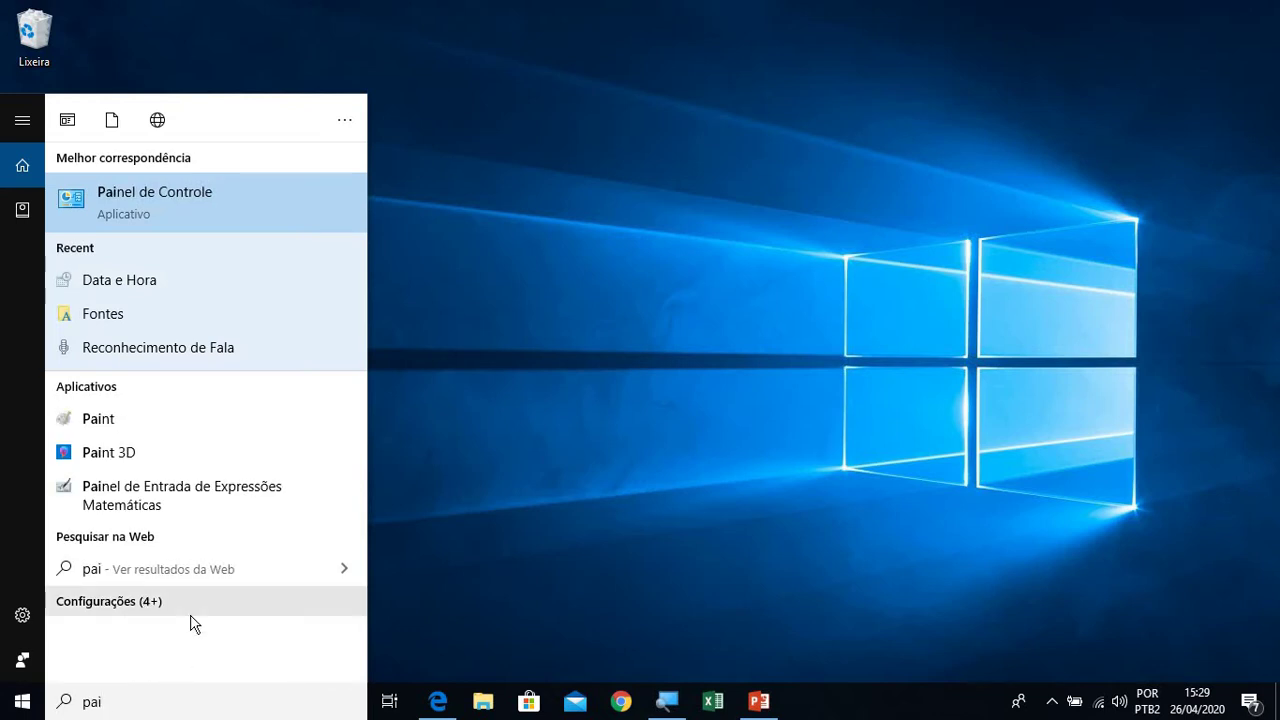
text(n)
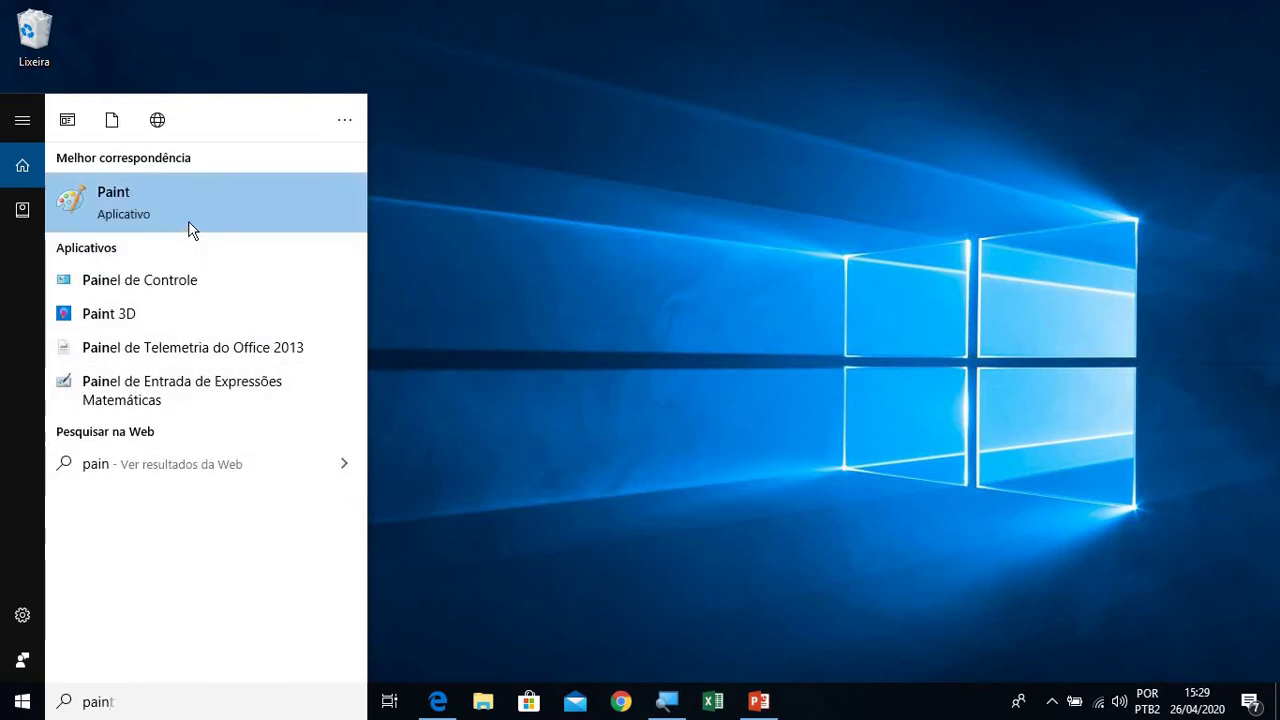
click(191, 215)
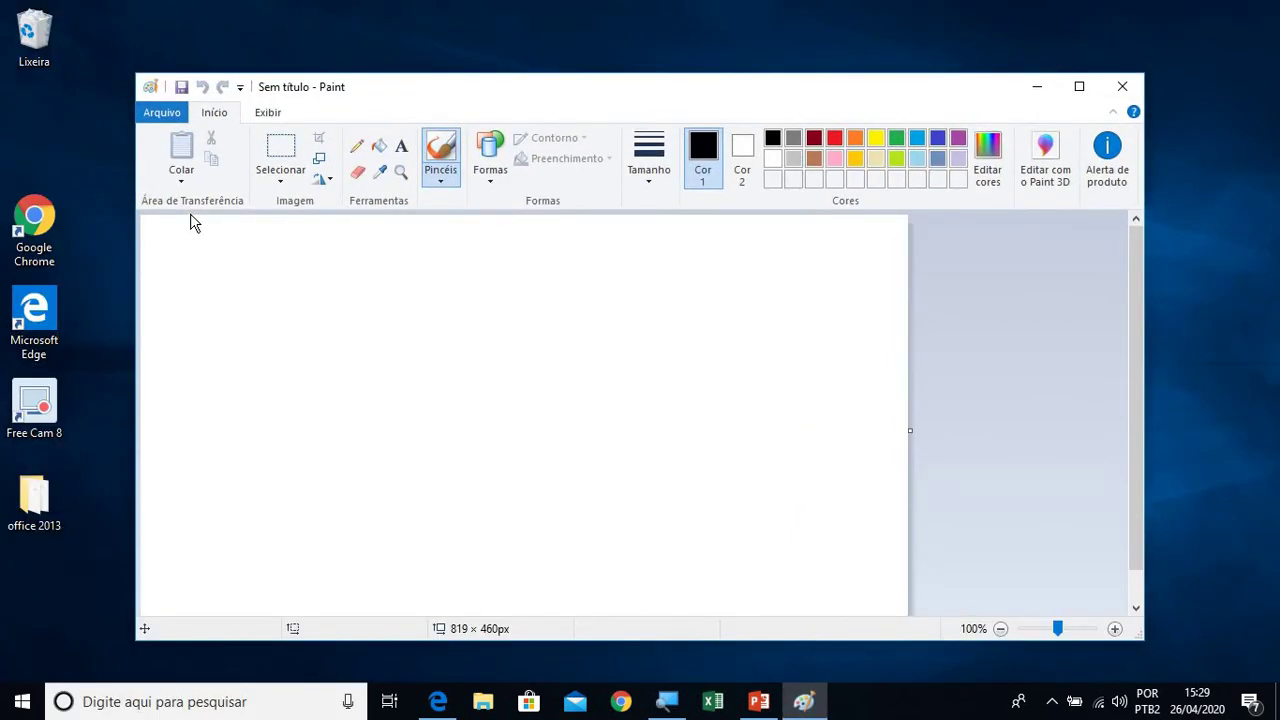
double_click(563, 95)
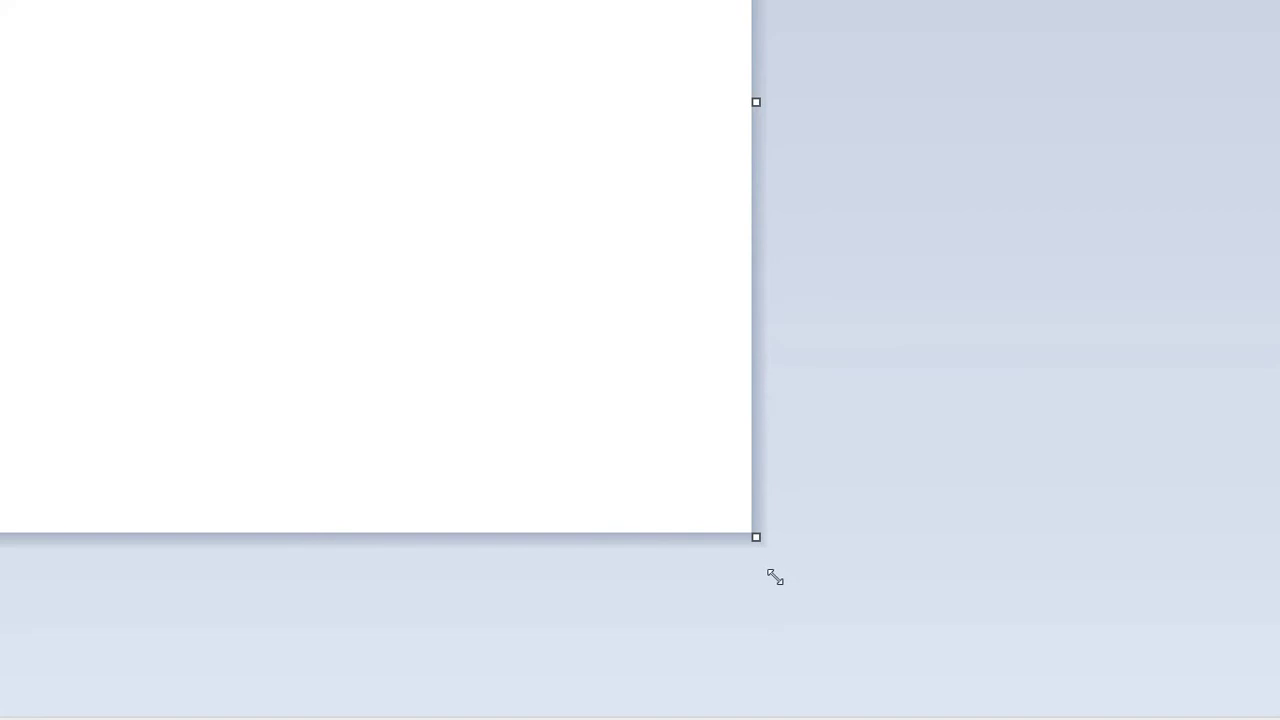
Step: Enlarge the canvas to about 1124 × 601 px and draw a small closed cup-shaped outline freehand with the Pencil
mouse_move(774, 570)
mouse_down()
mouse_move(1112, 719)
mouse_move(1062, 706)
mouse_up()
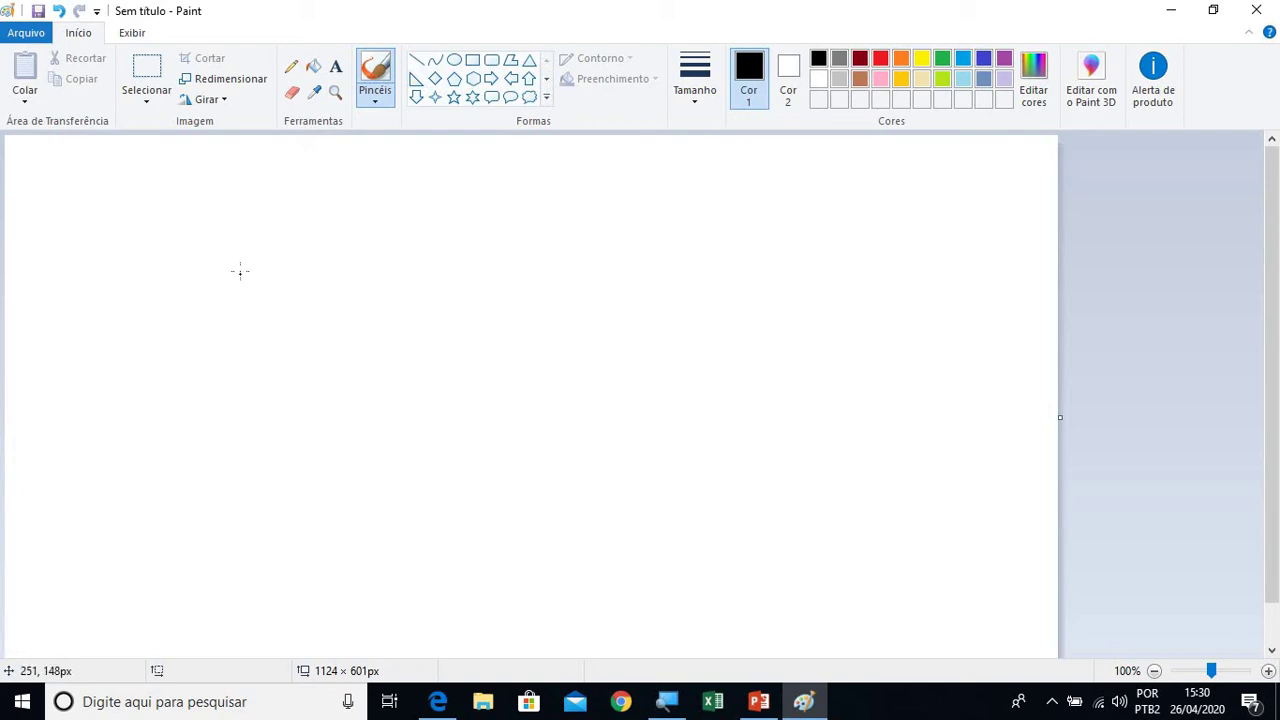
click(292, 70)
mouse_move(168, 318)
mouse_down()
mouse_move(244, 229)
mouse_move(261, 295)
mouse_move(192, 363)
mouse_move(168, 306)
mouse_up()
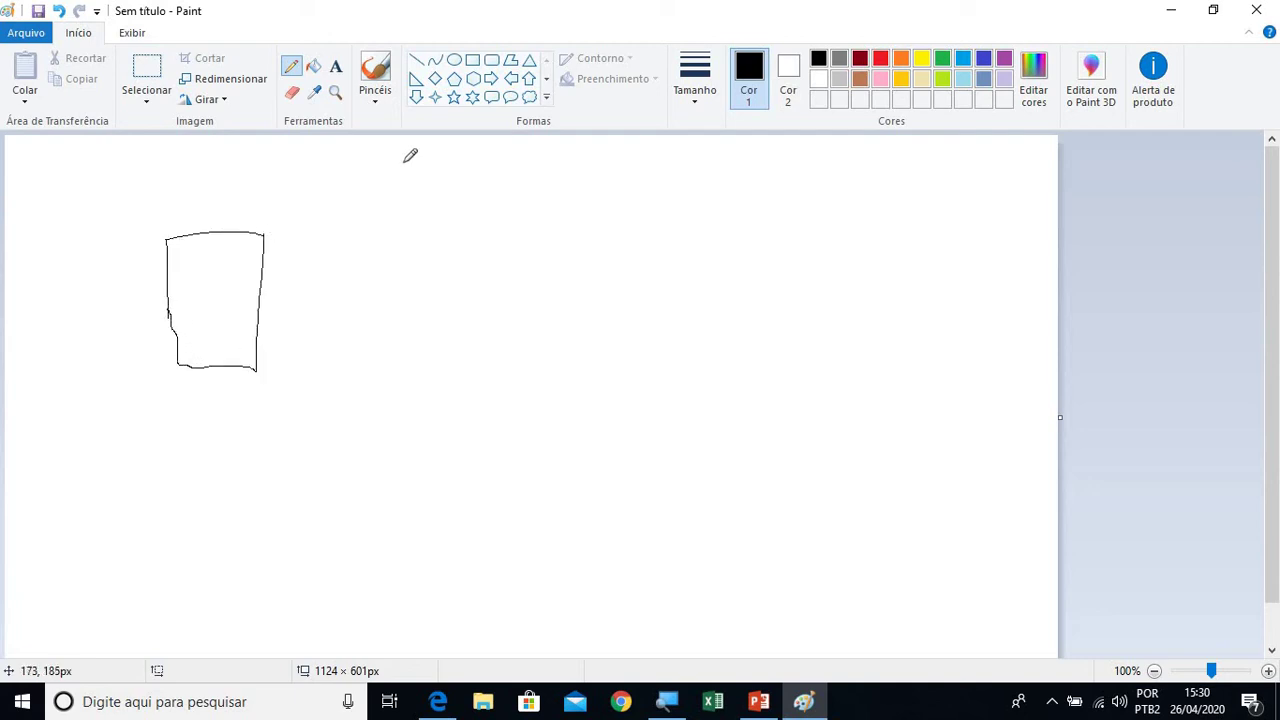
Step: Draw a black rectangle about 384 × 281 px beside the pencil outline and move it slightly up and left
click(473, 62)
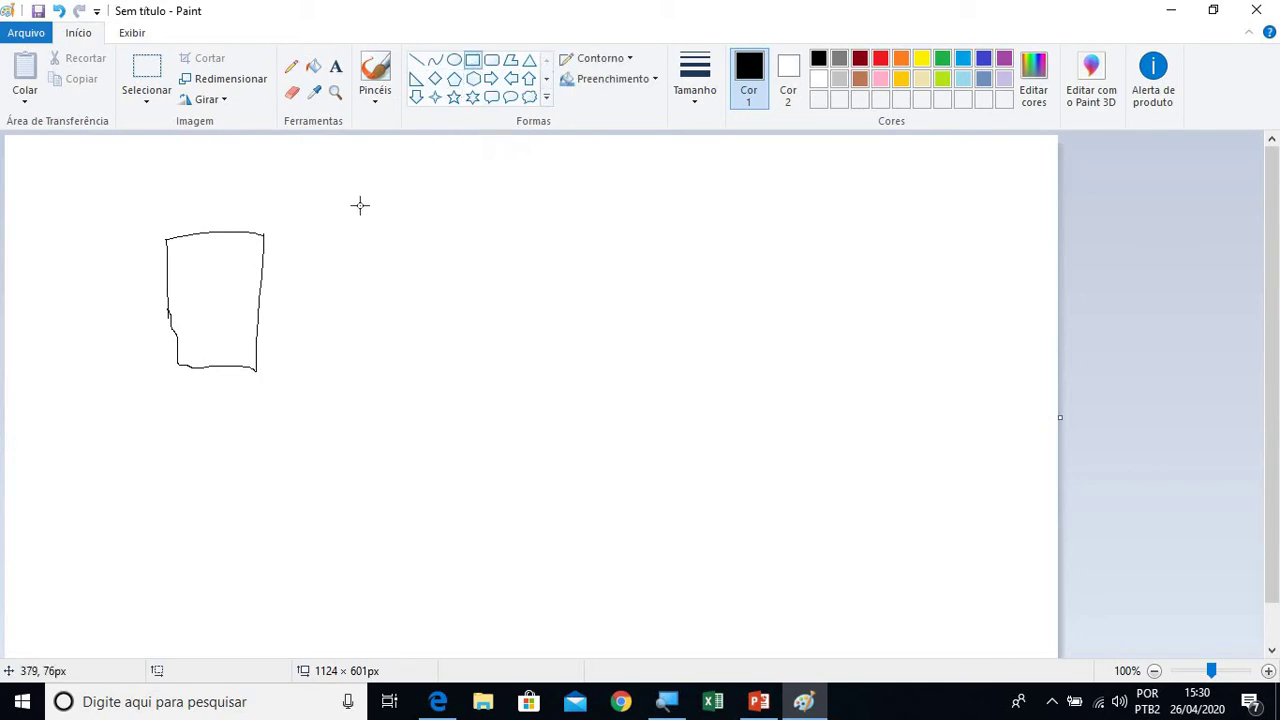
mouse_move(360, 205)
mouse_down()
mouse_move(486, 323)
mouse_move(543, 340)
mouse_move(620, 449)
mouse_move(720, 468)
mouse_up()
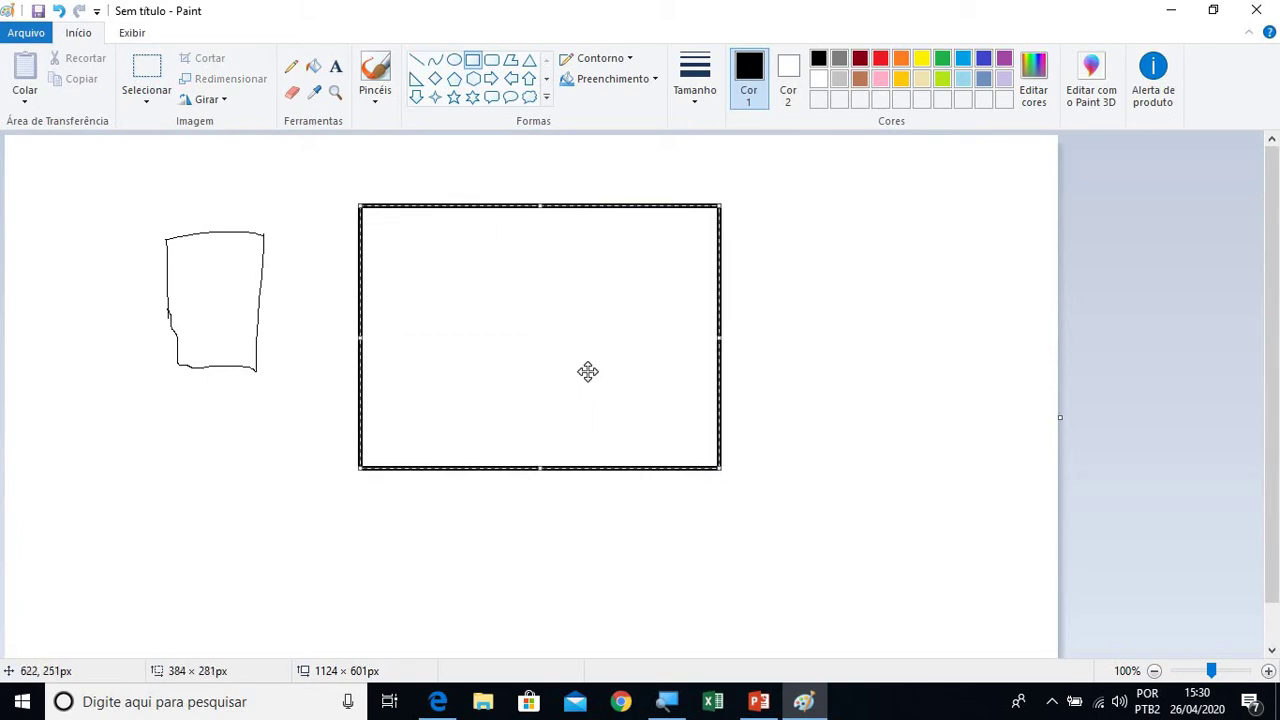
mouse_move(584, 366)
mouse_down()
mouse_move(731, 357)
mouse_move(520, 354)
mouse_move(573, 358)
mouse_up()
click(719, 372)
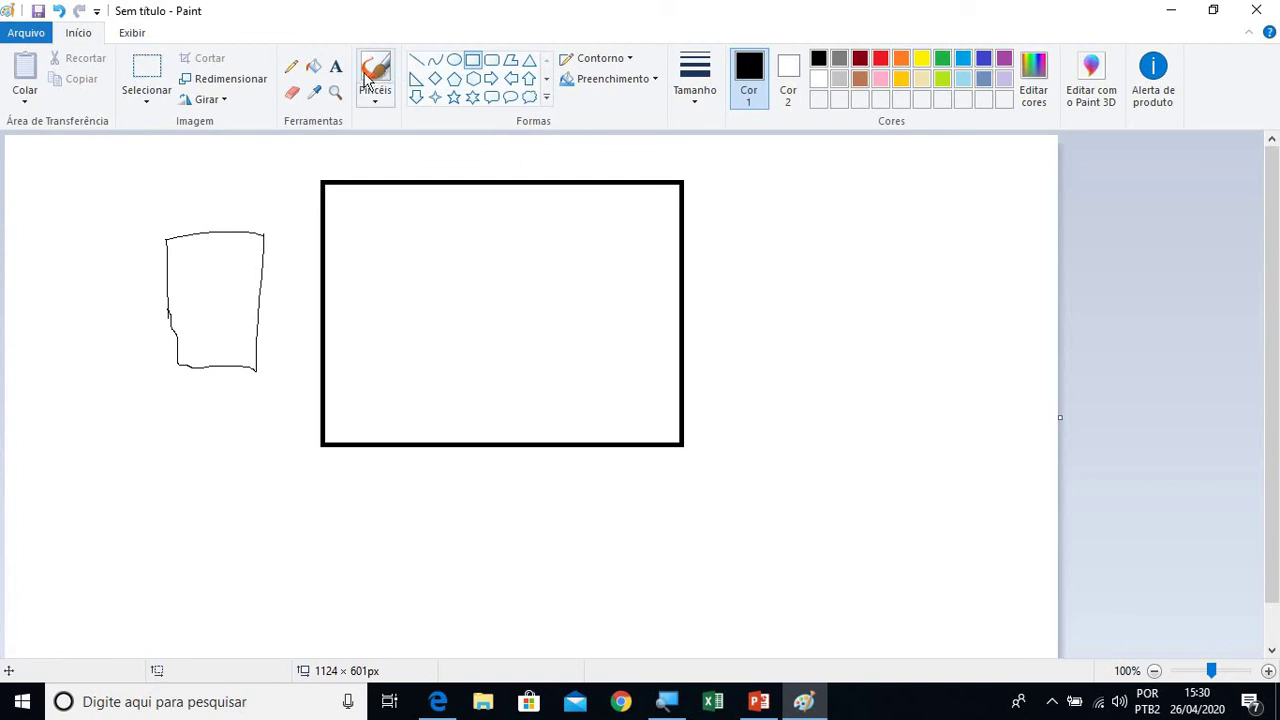
Step: Fill the inside of the rectangle with yellow
click(314, 67)
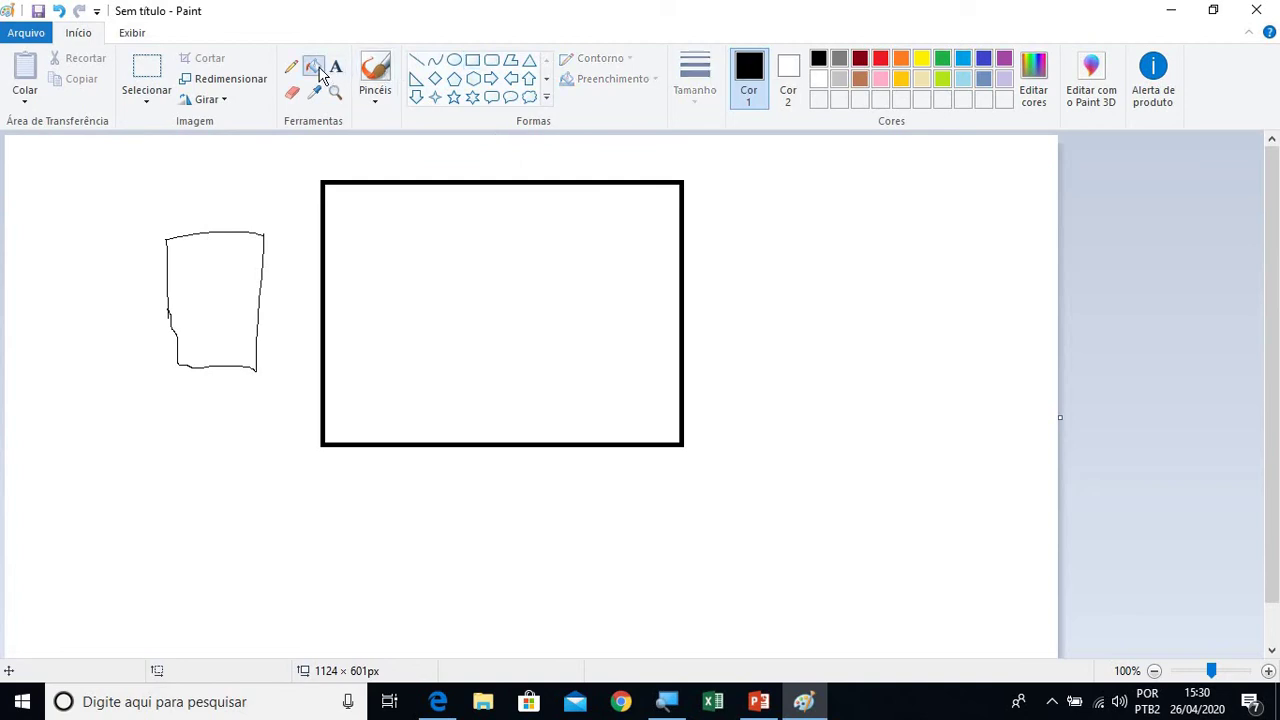
click(920, 58)
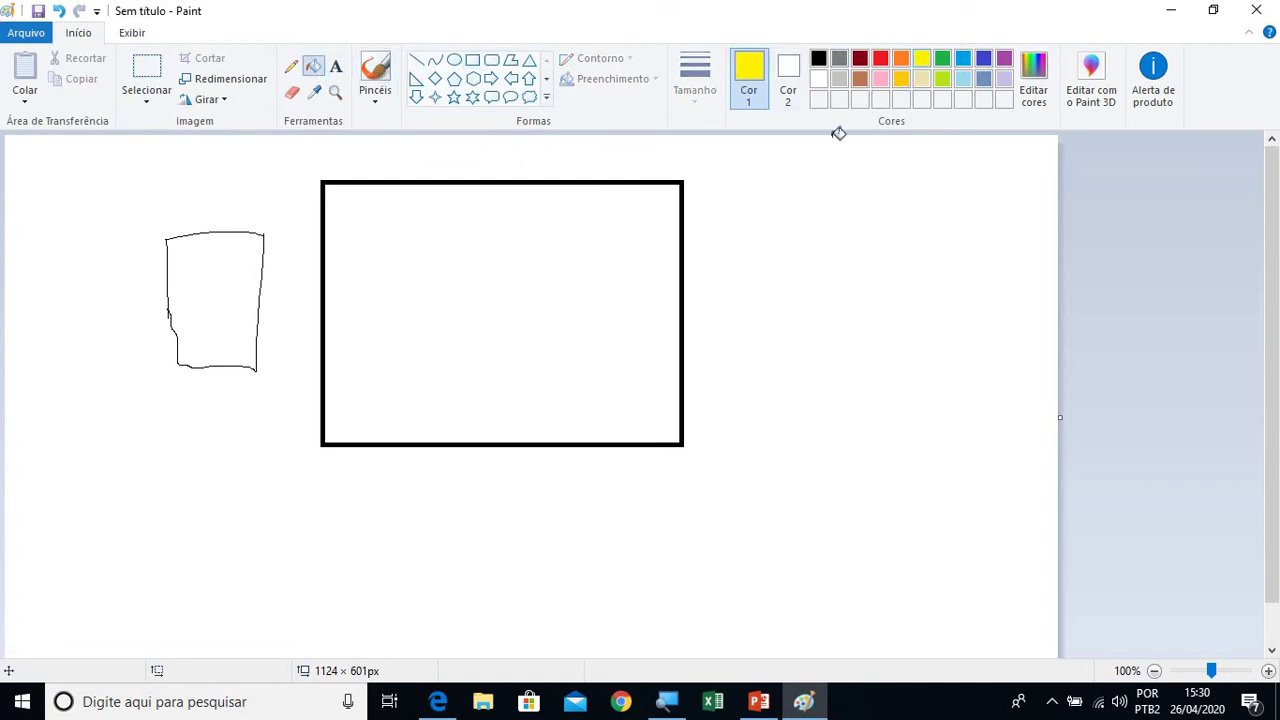
click(564, 344)
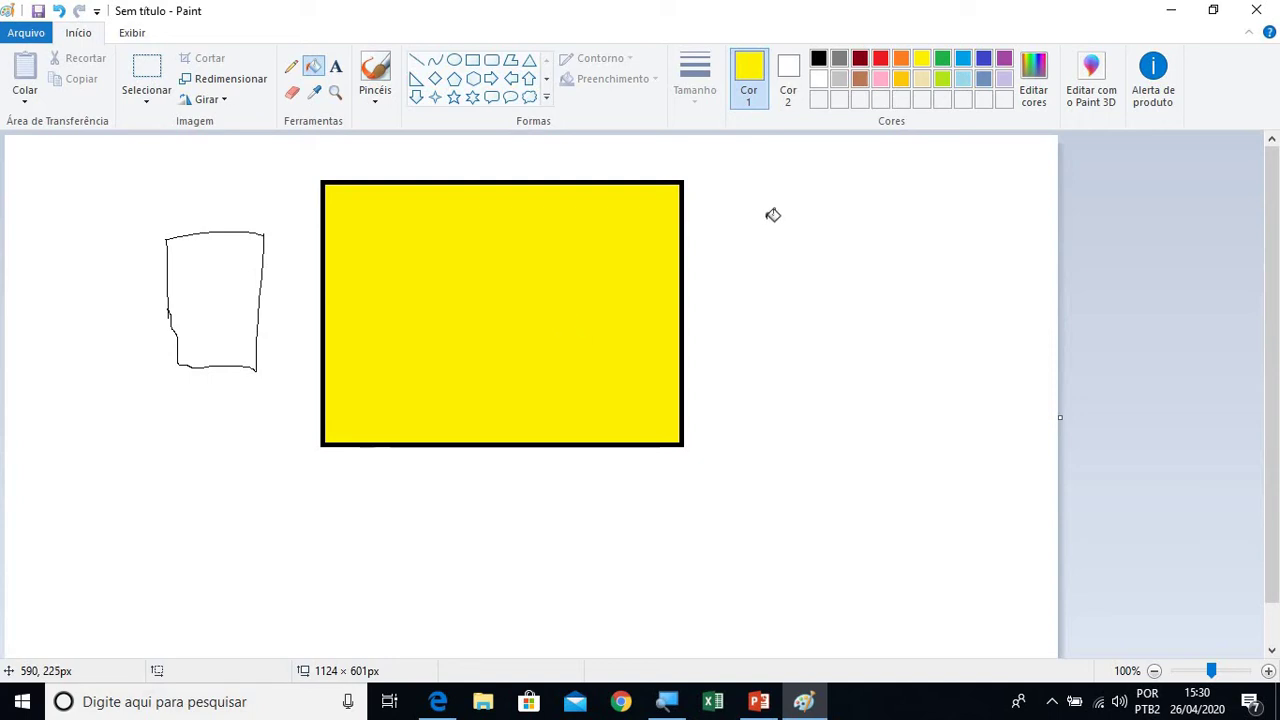
Step: Draw a circle about 310 × 311 px to the right of the rectangle with a light gray outline
click(454, 59)
drag(729, 195, 1018, 486)
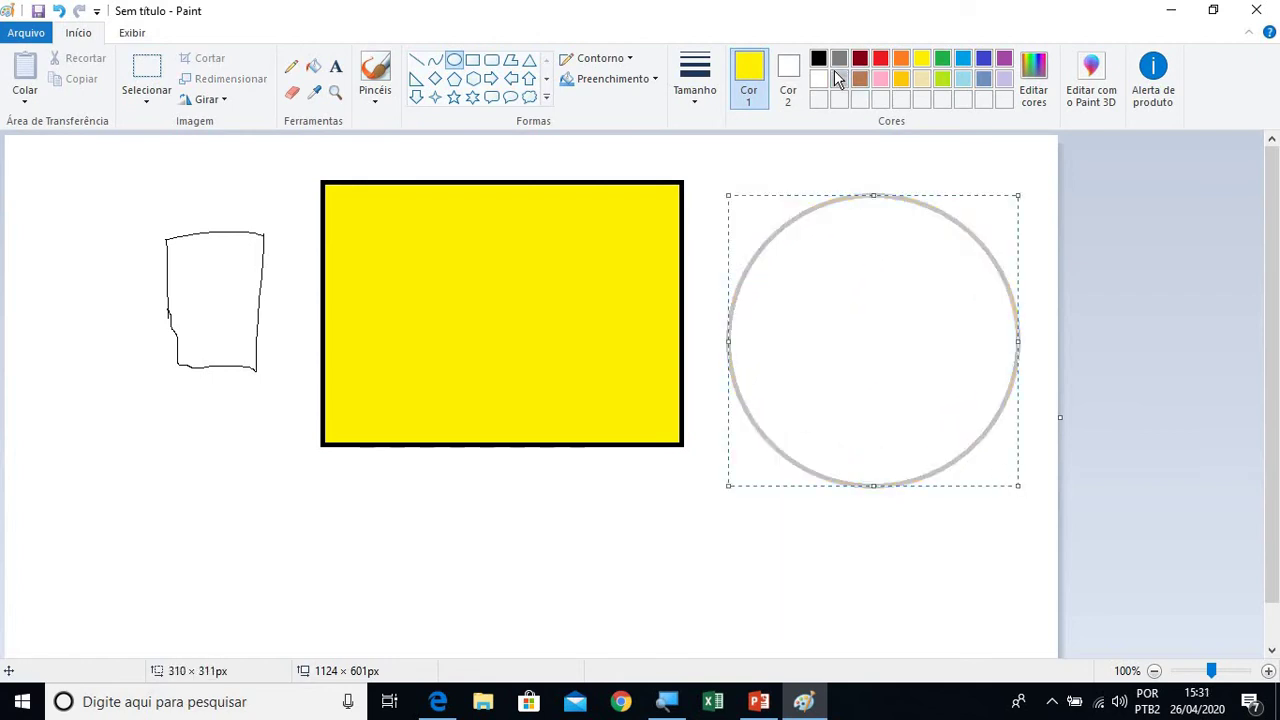
click(839, 79)
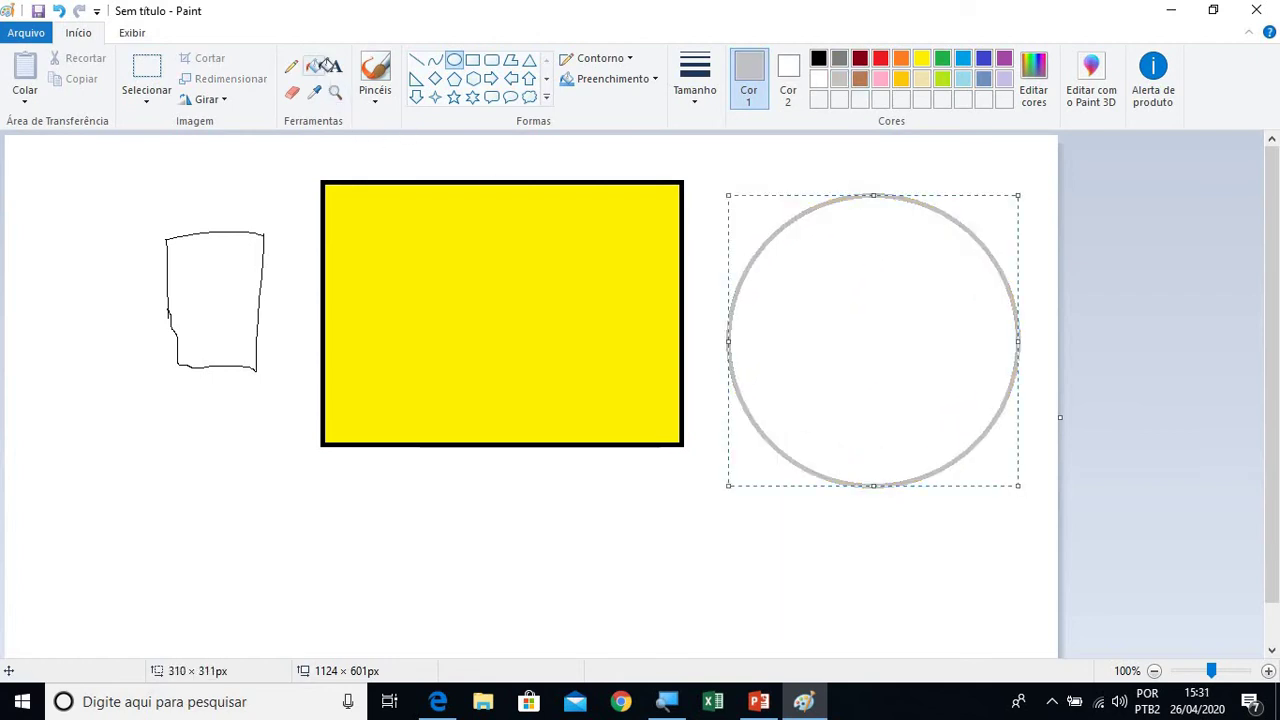
Step: Fill the circle with black and close Paint without saving the drawing
click(313, 66)
click(818, 59)
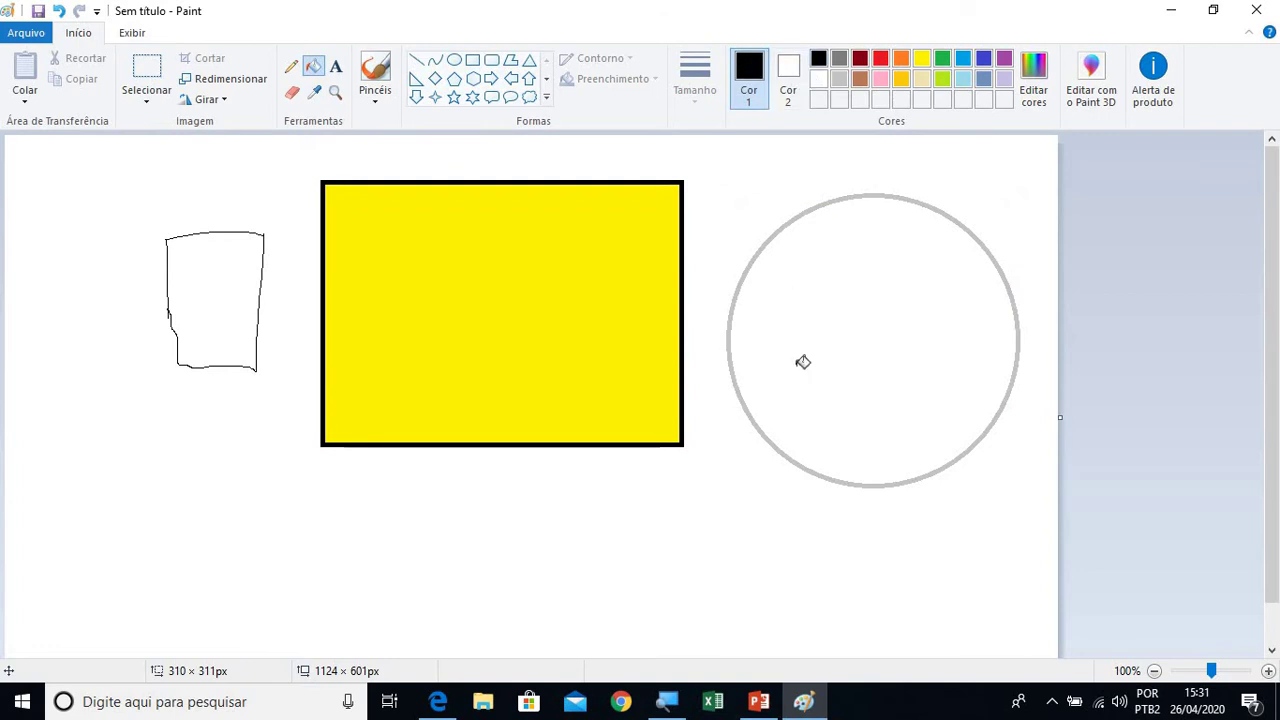
click(801, 362)
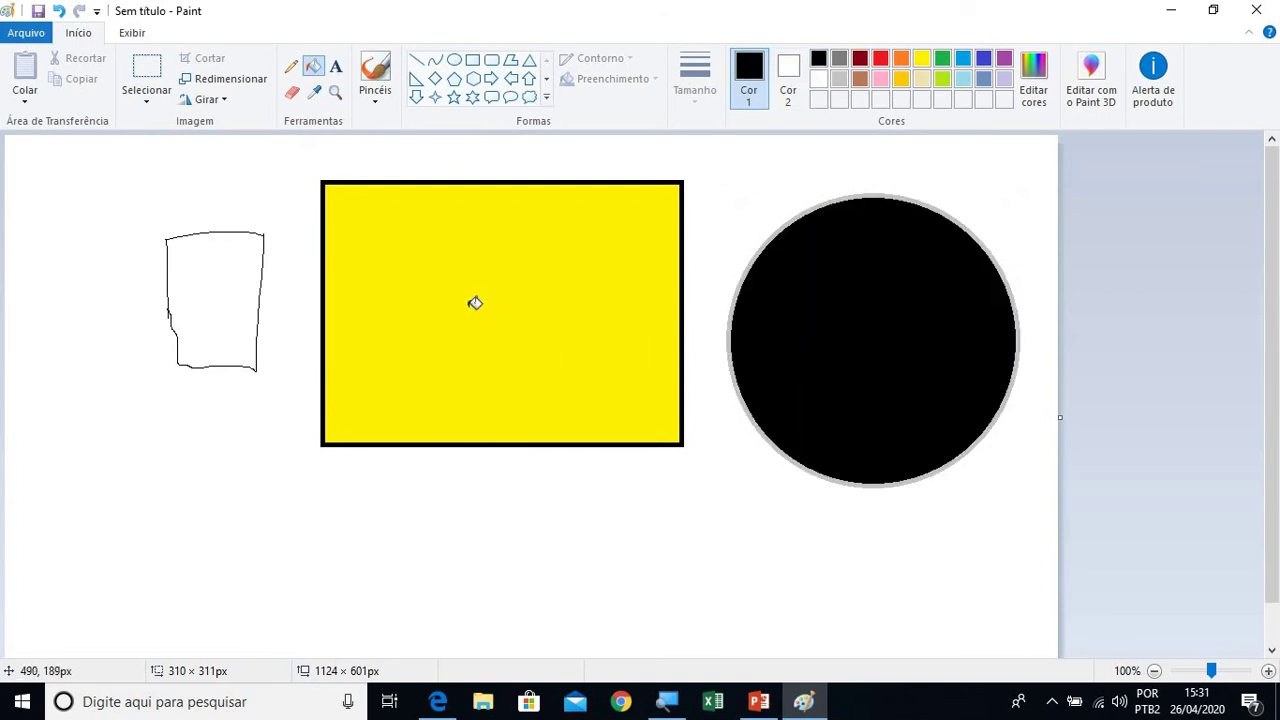
click(1256, 12)
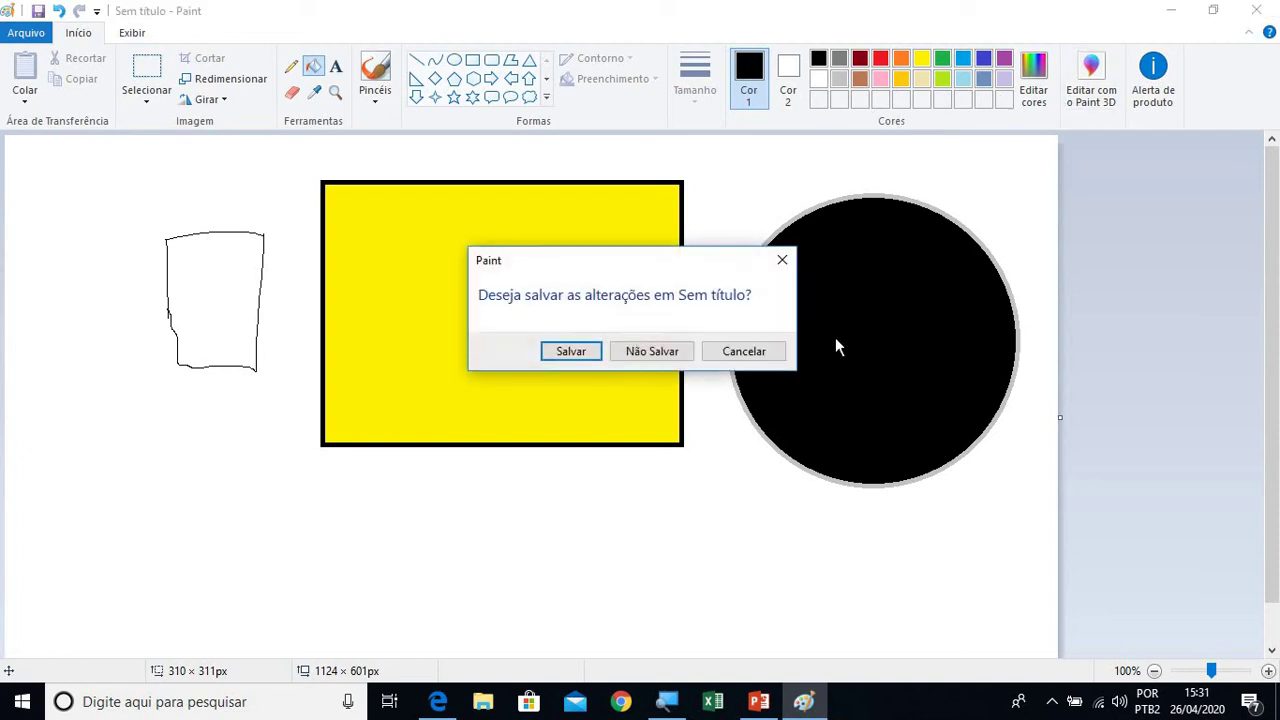
click(662, 353)
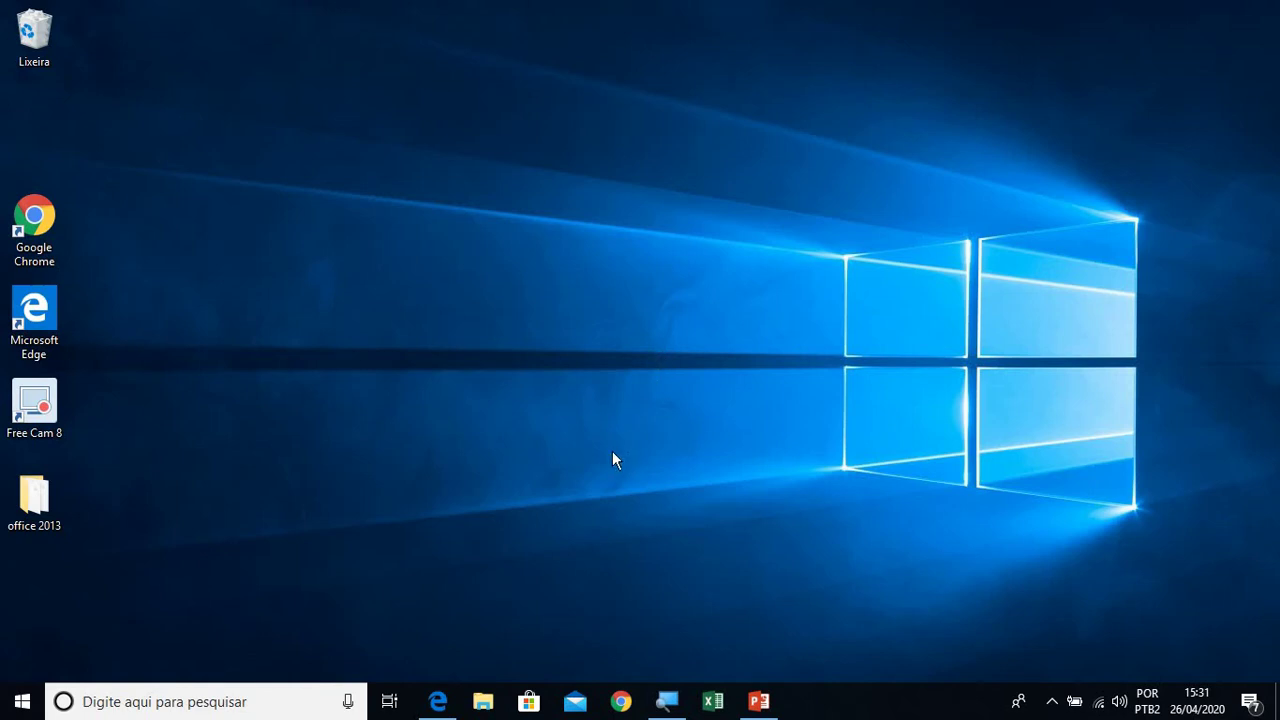
Step: Open File Explorer, maximize its window and go to the Documentos folder
click(478, 696)
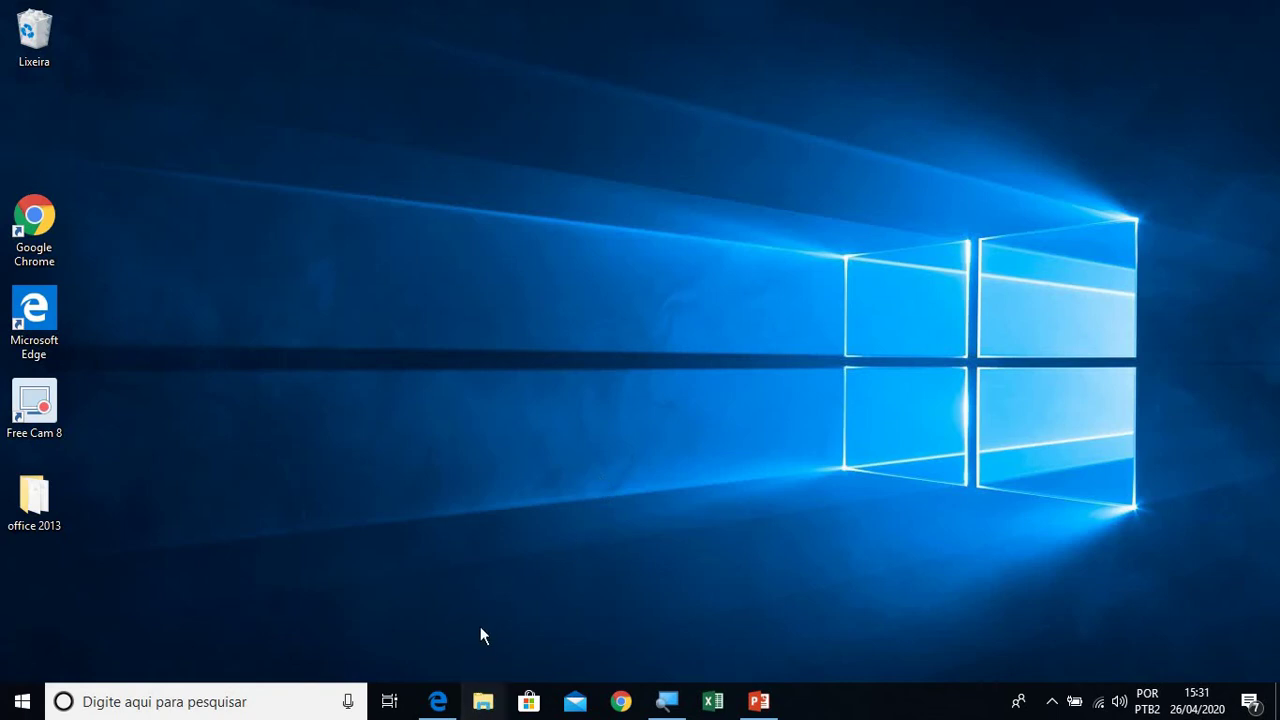
click(483, 701)
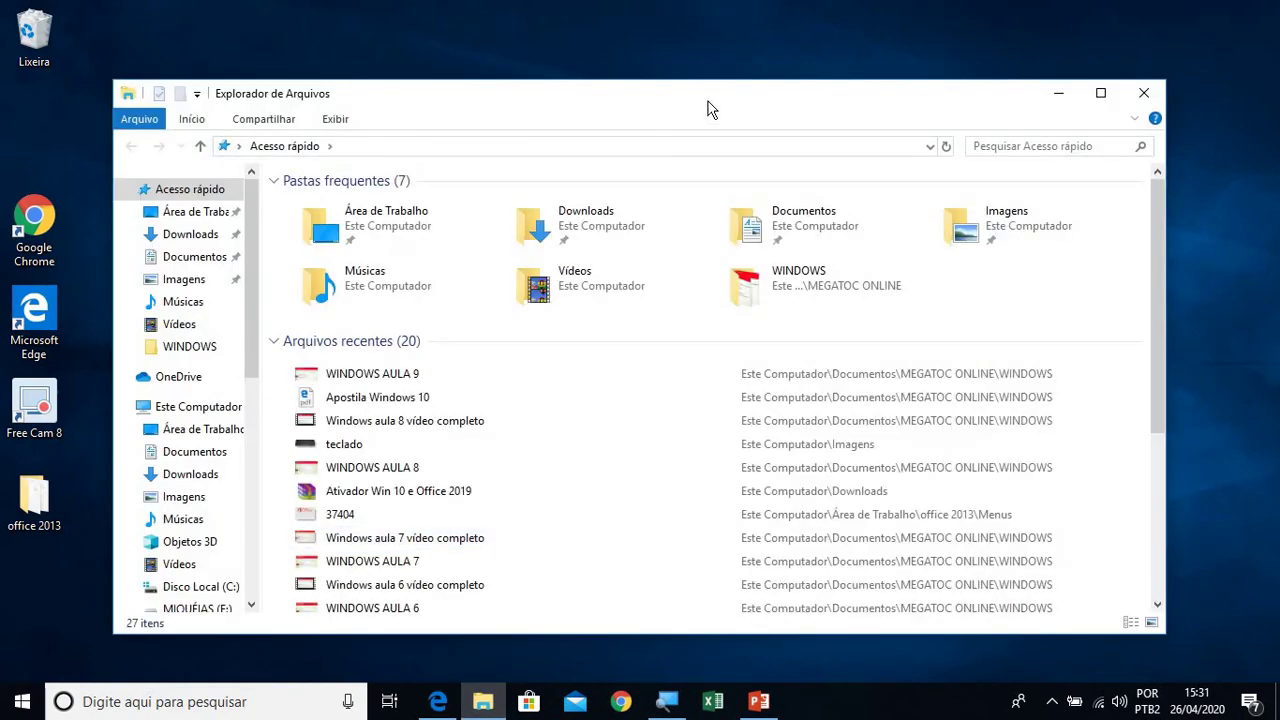
double_click(707, 108)
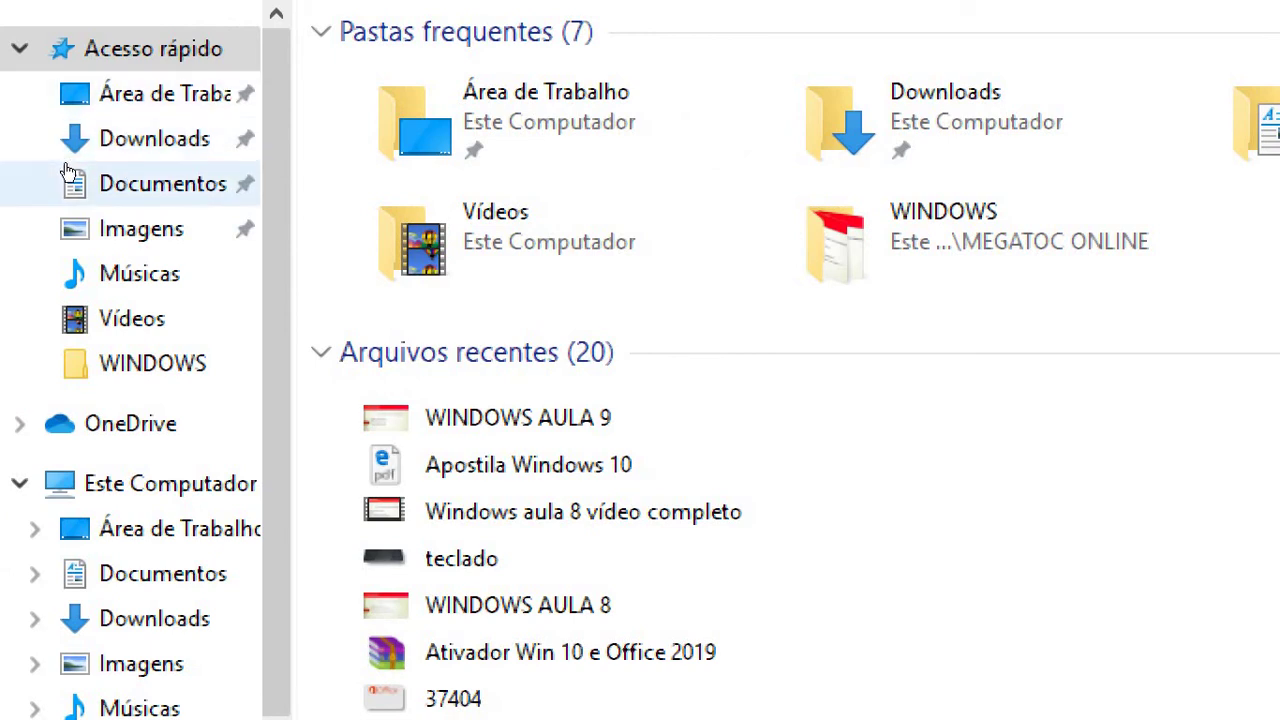
click(68, 176)
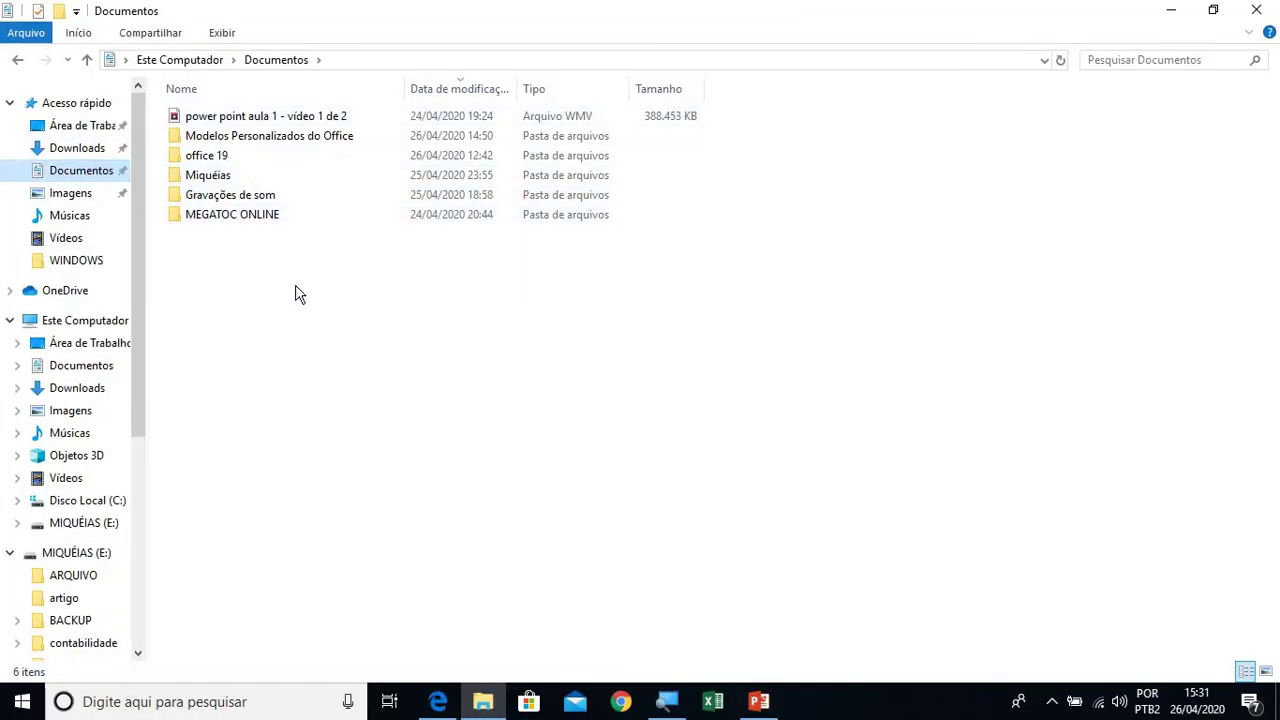
Step: Create a new folder named "Revisão" in Documentos
right_click(890, 237)
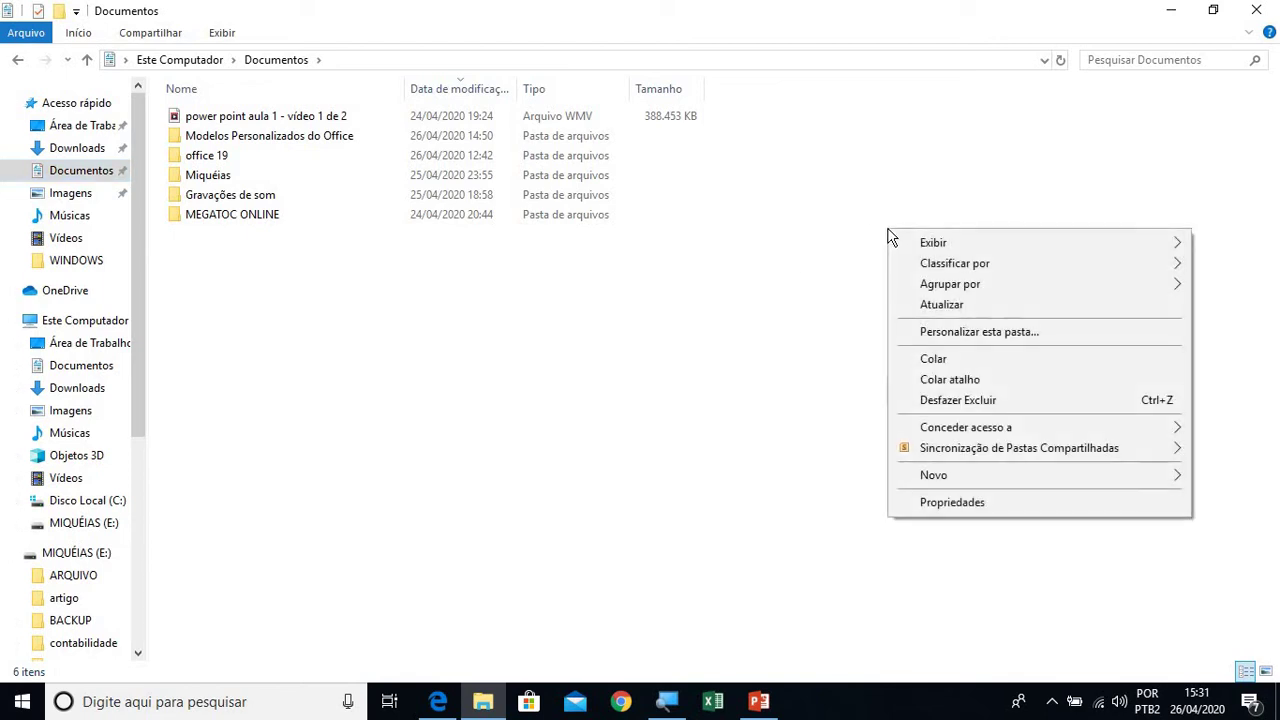
mouse_move(997, 475)
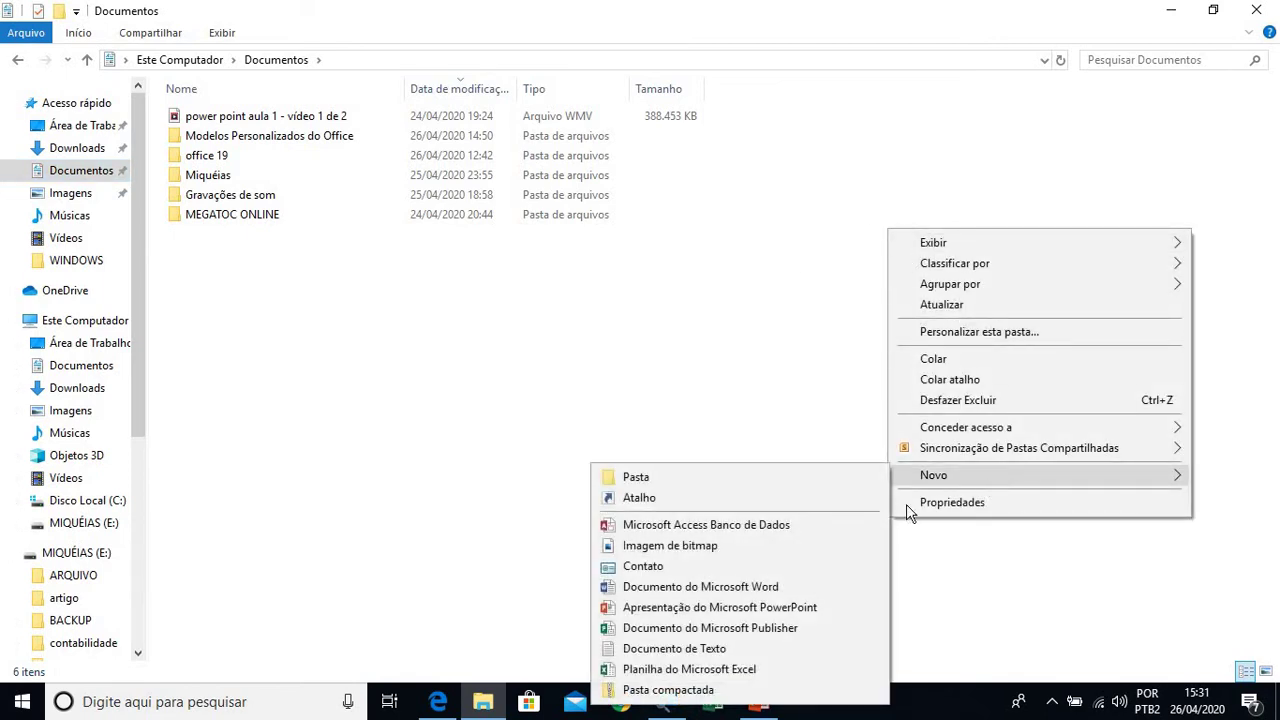
click(805, 477)
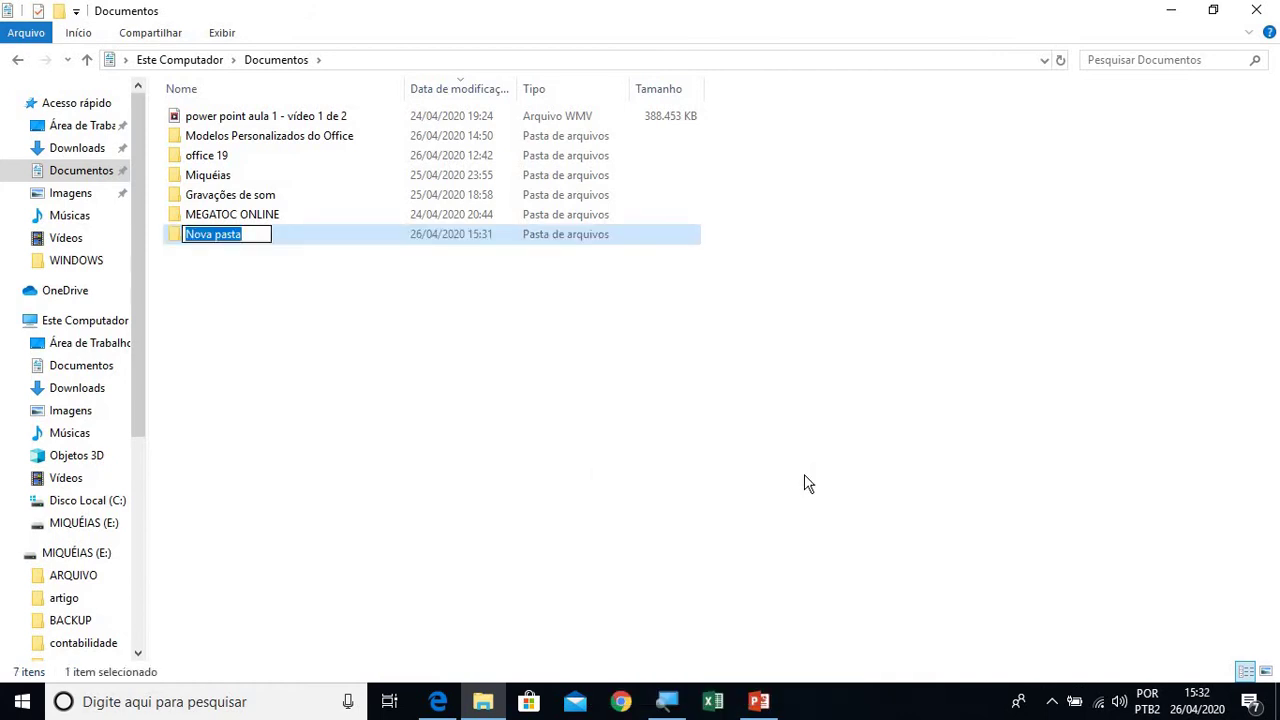
text(Revisã)
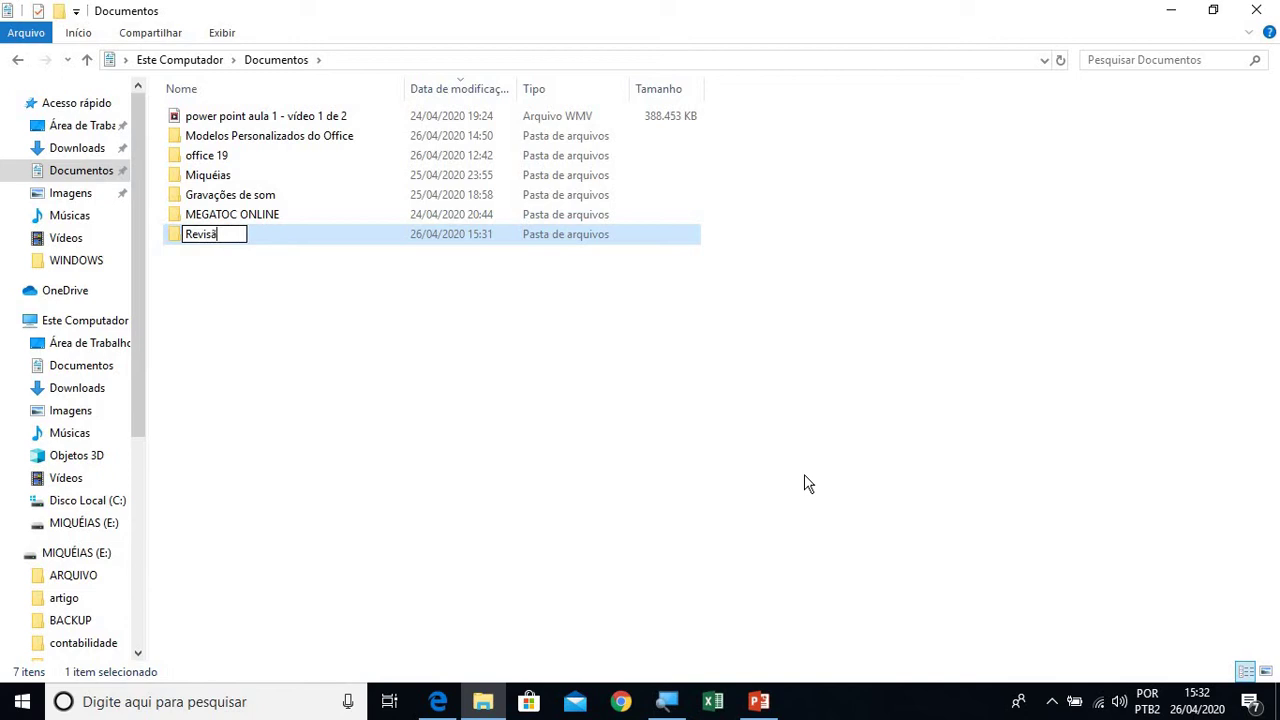
text(o)
key(Return)
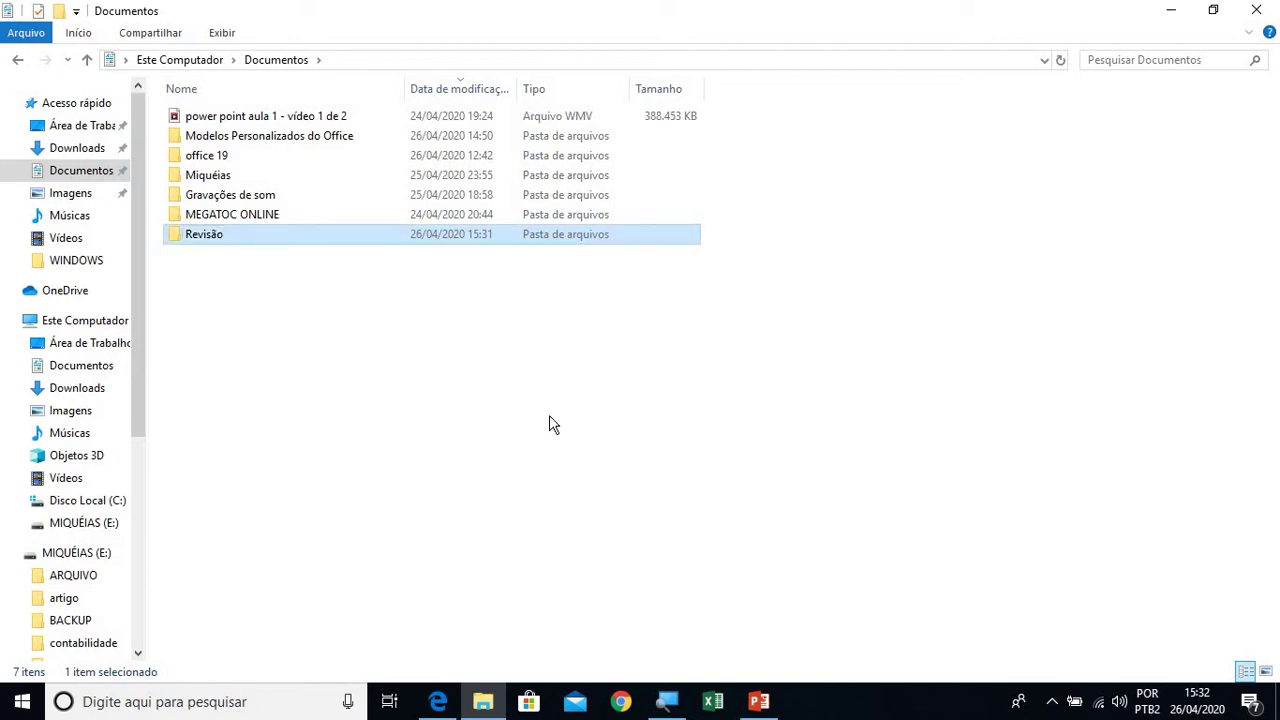
Step: Open the "Revisão" folder and create a new folder inside it, keeping the default name
double_click(205, 236)
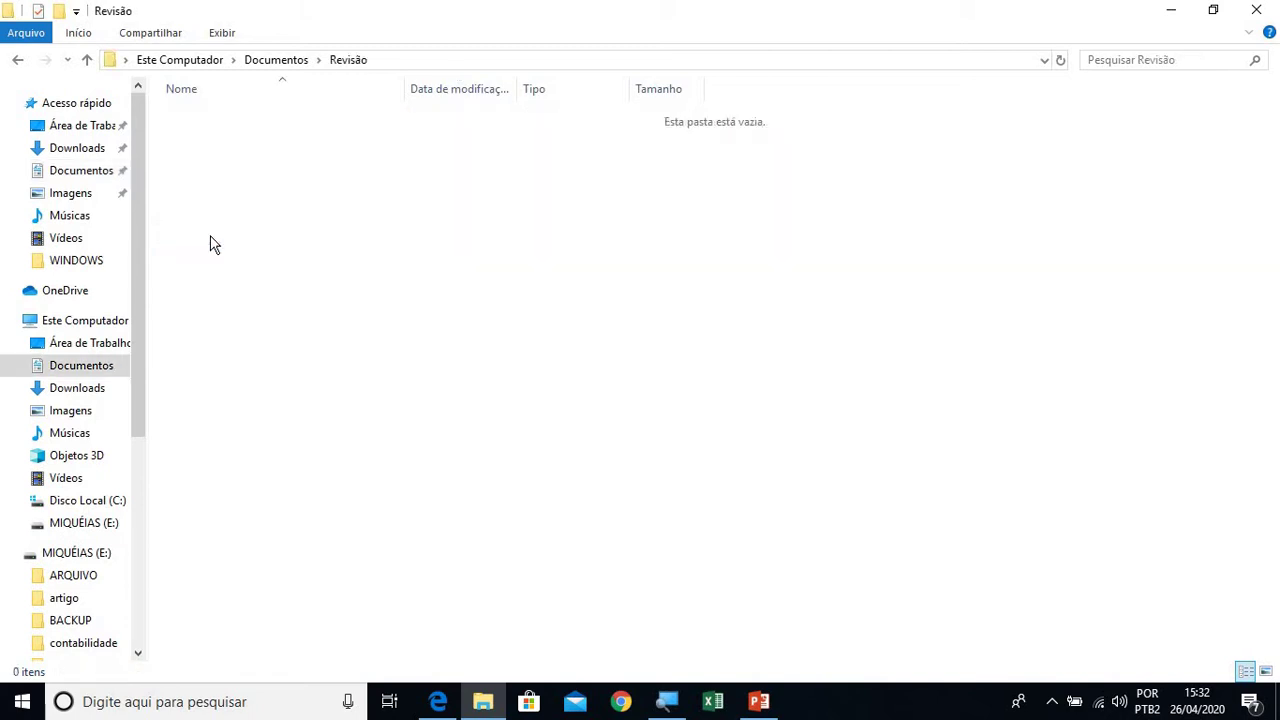
click(80, 33)
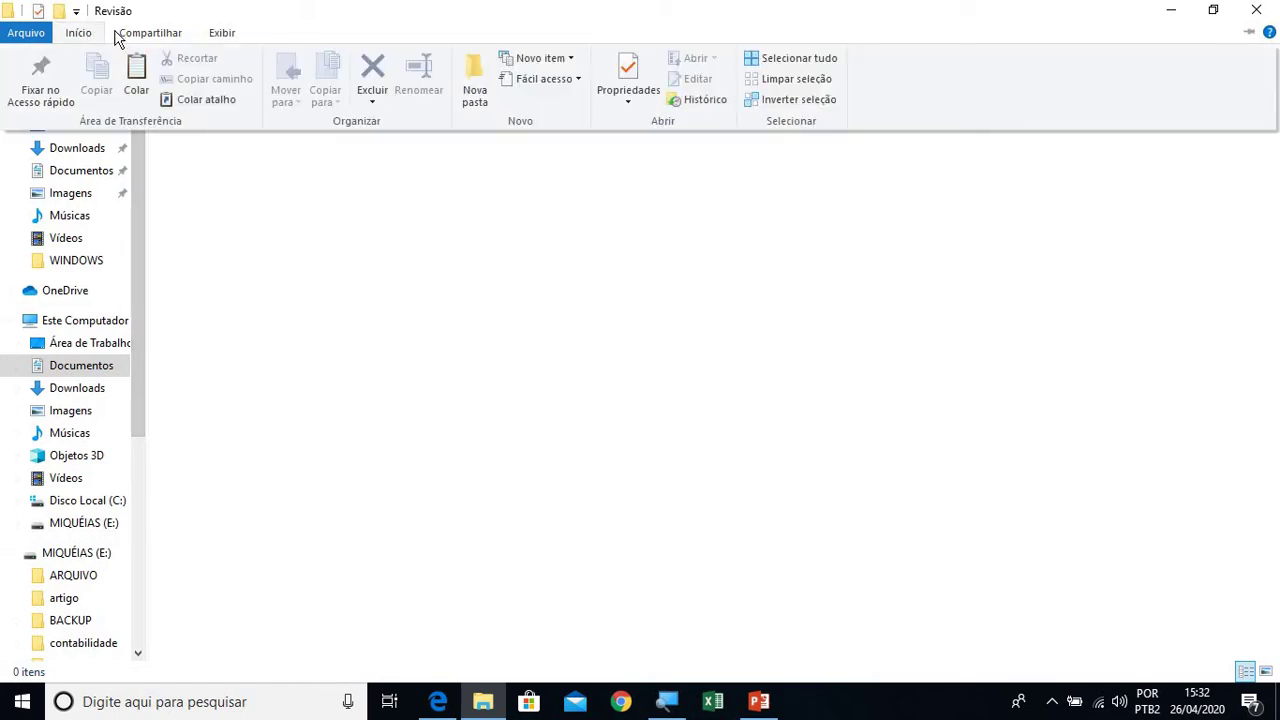
click(78, 34)
click(78, 33)
click(474, 100)
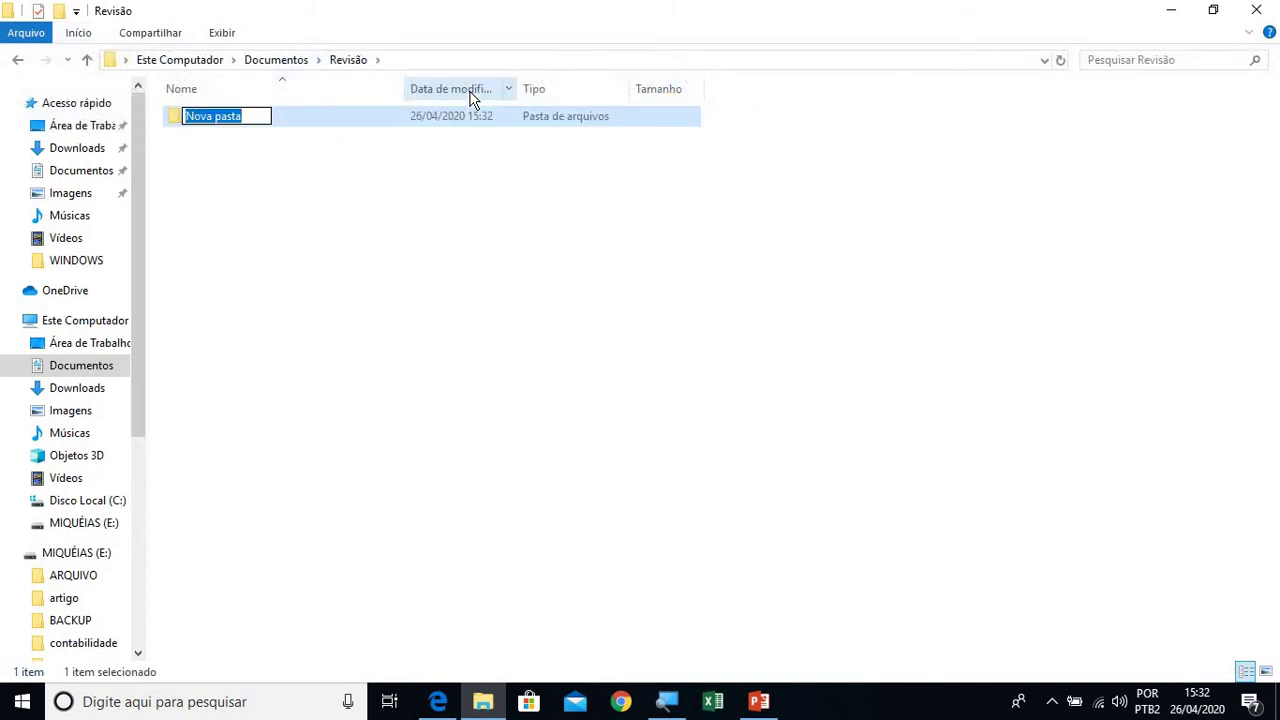
click(418, 222)
Step: Create a second new folder inside "Revisão", also keeping the default name
right_click(418, 222)
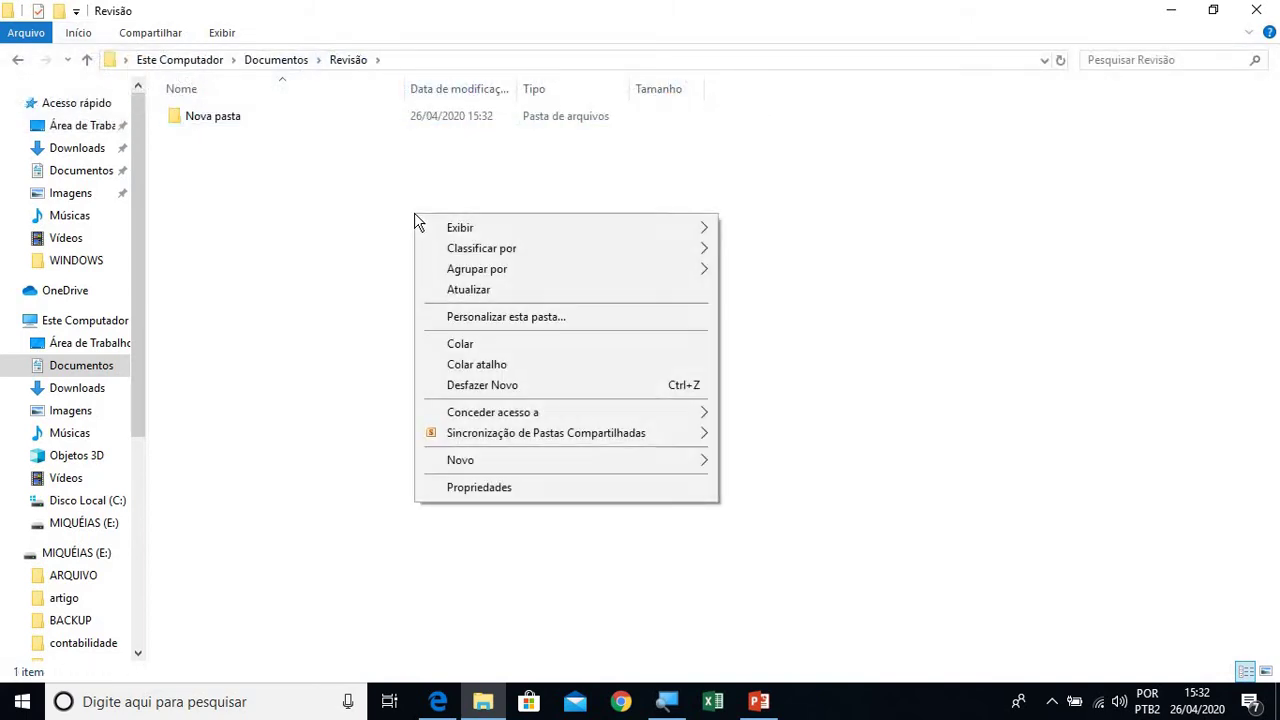
mouse_move(508, 461)
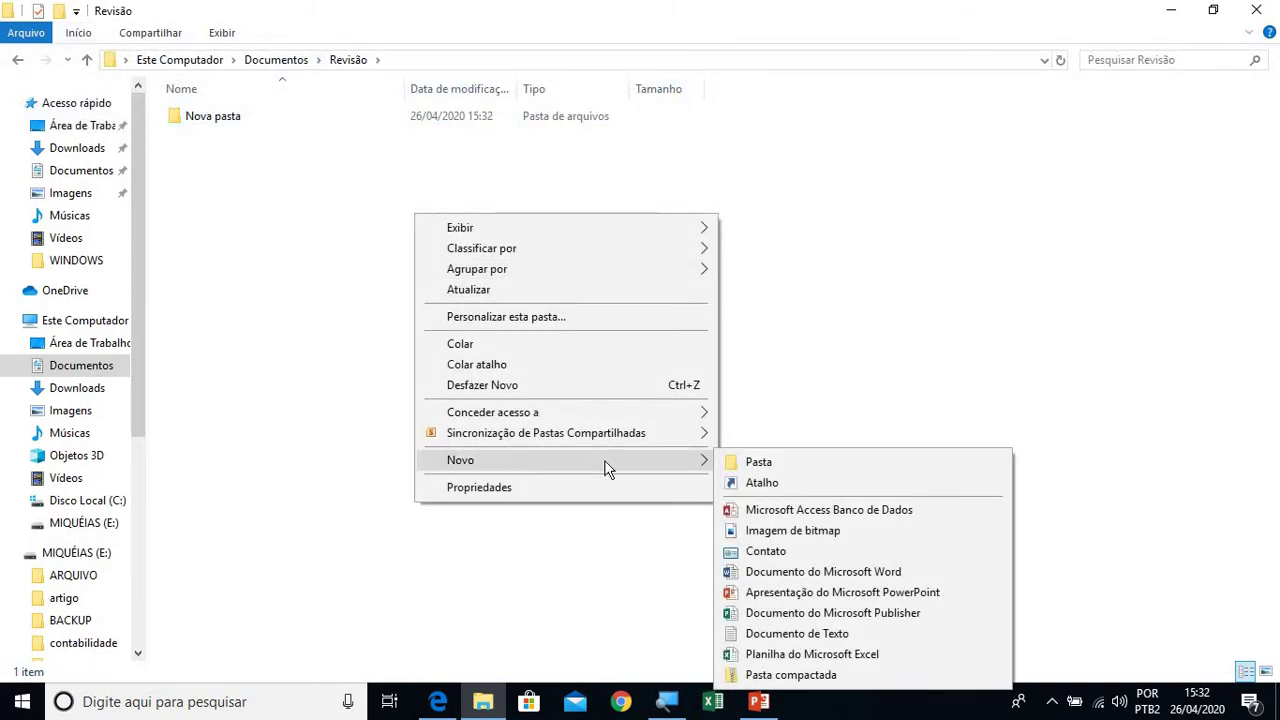
click(723, 467)
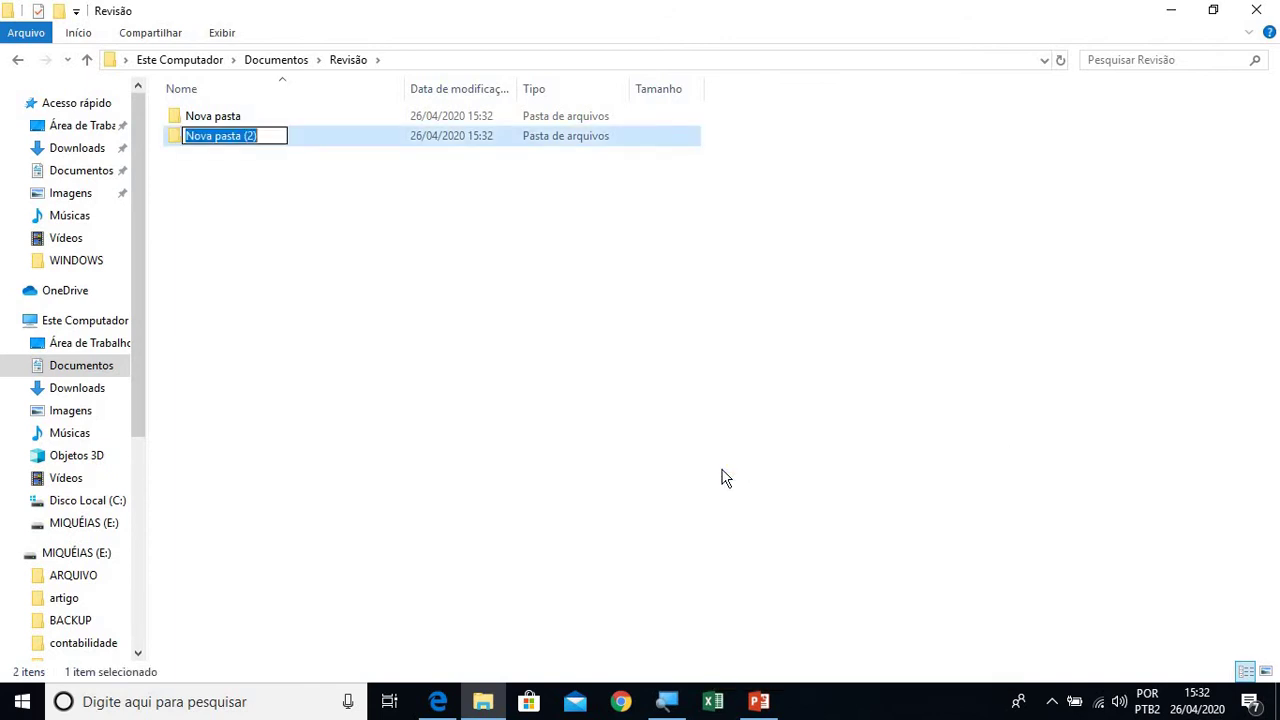
key(Return)
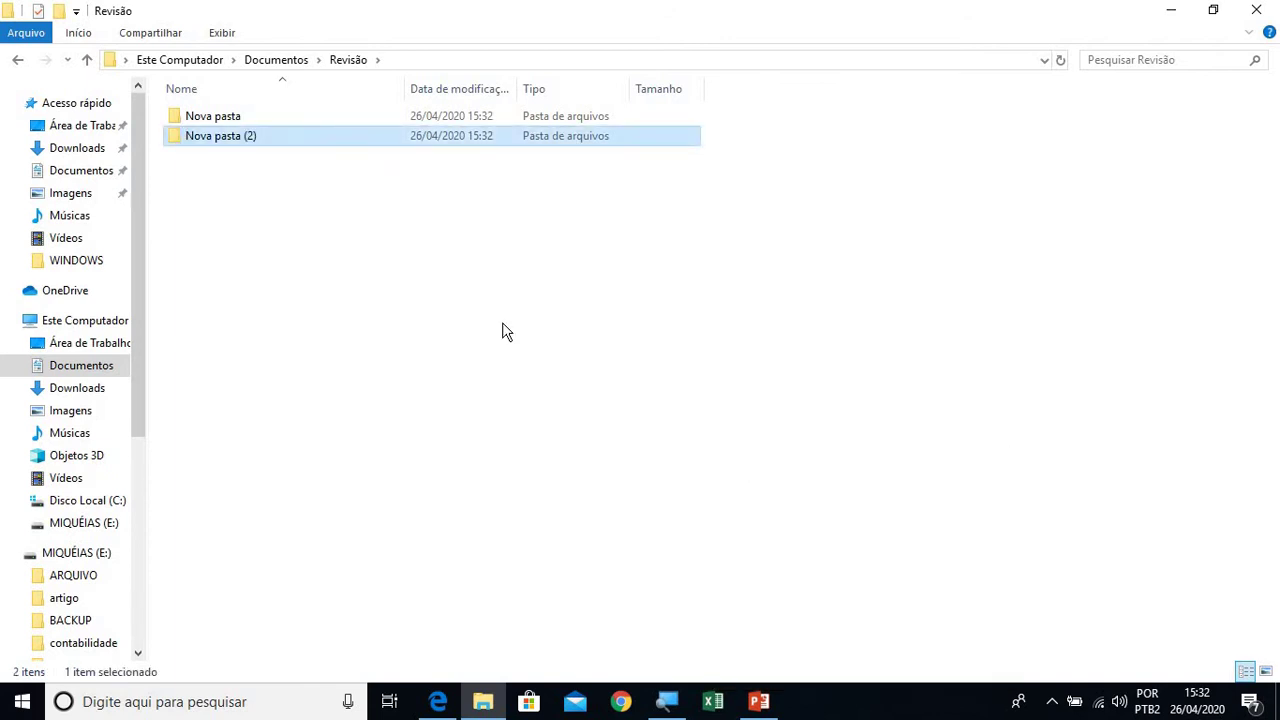
Step: Rename the folder "Nova pasta" as "pasta de aula"
click(248, 120)
right_click(248, 126)
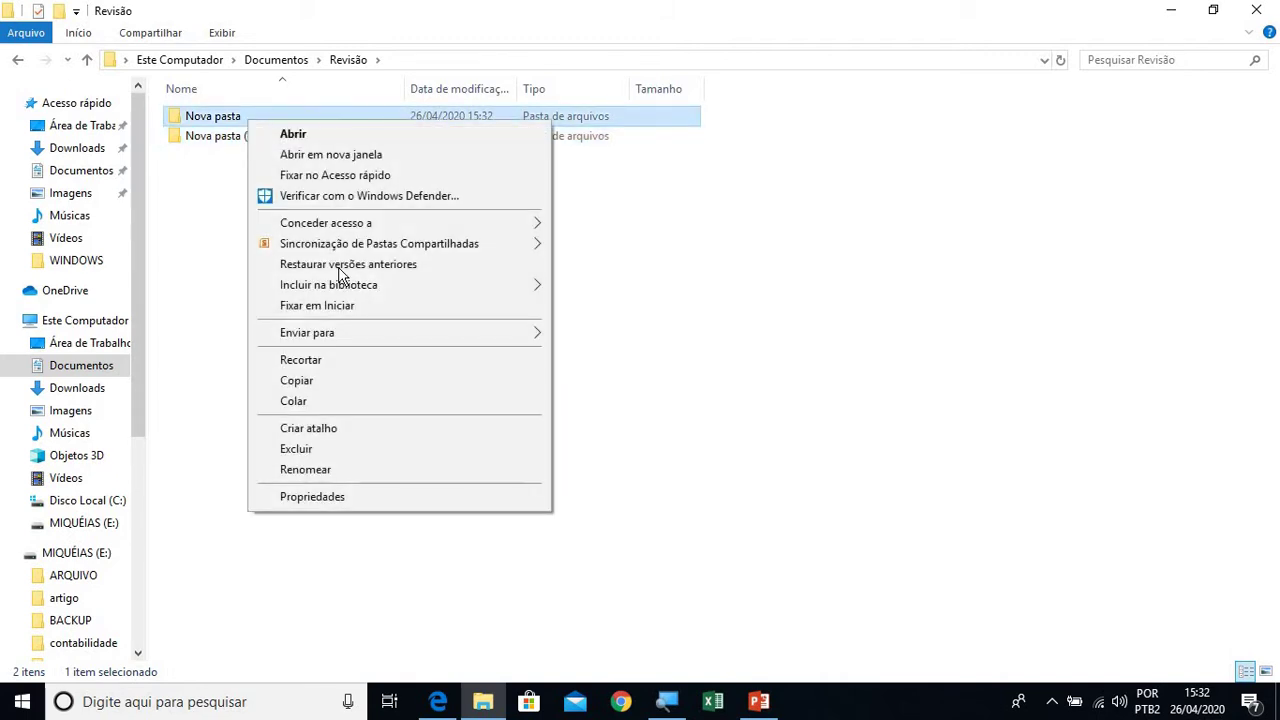
click(366, 470)
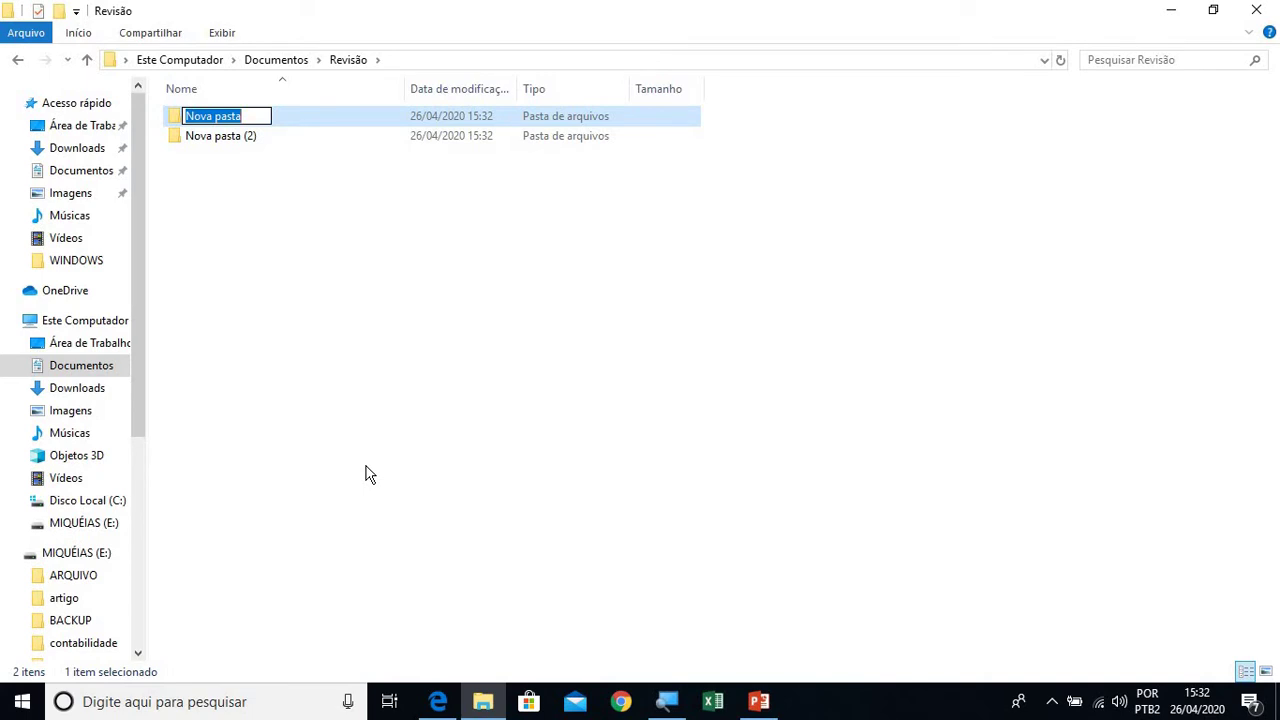
text(pasta de)
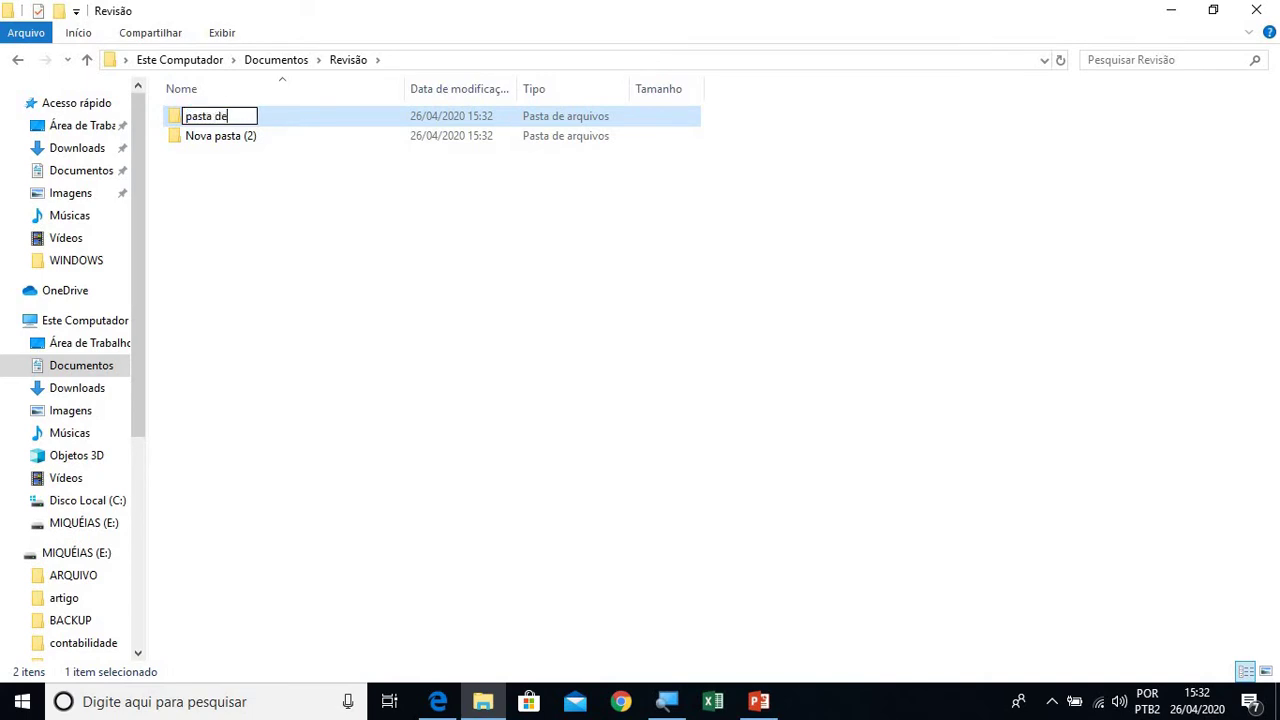
text( aula)
key(Return)
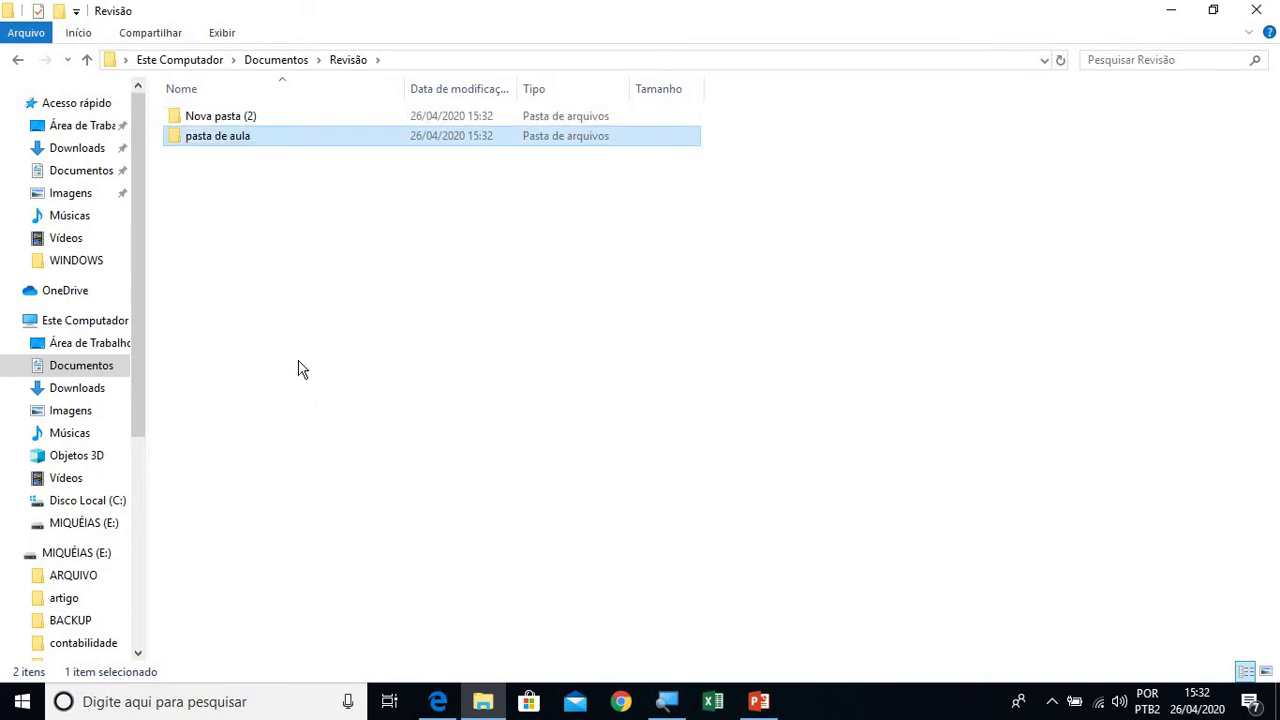
Step: Rename the folder "Nova pasta (2)" as "word" and close the File Explorer window
click(249, 122)
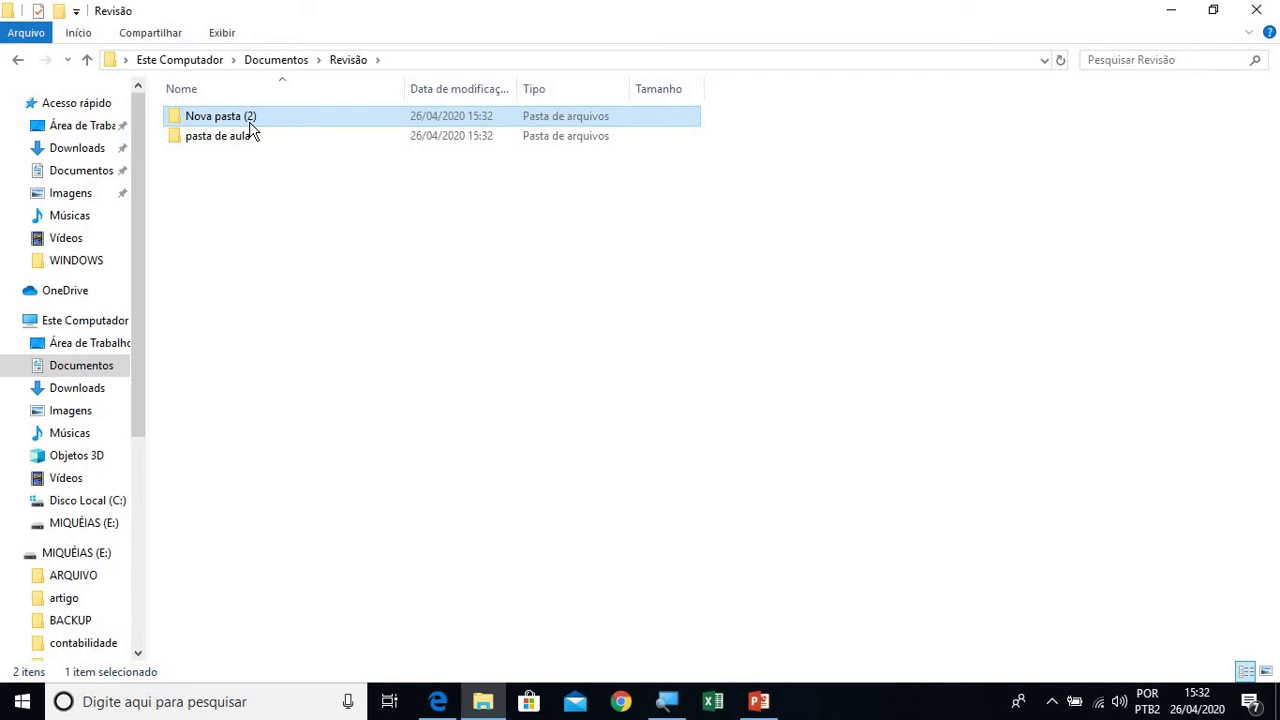
click(250, 124)
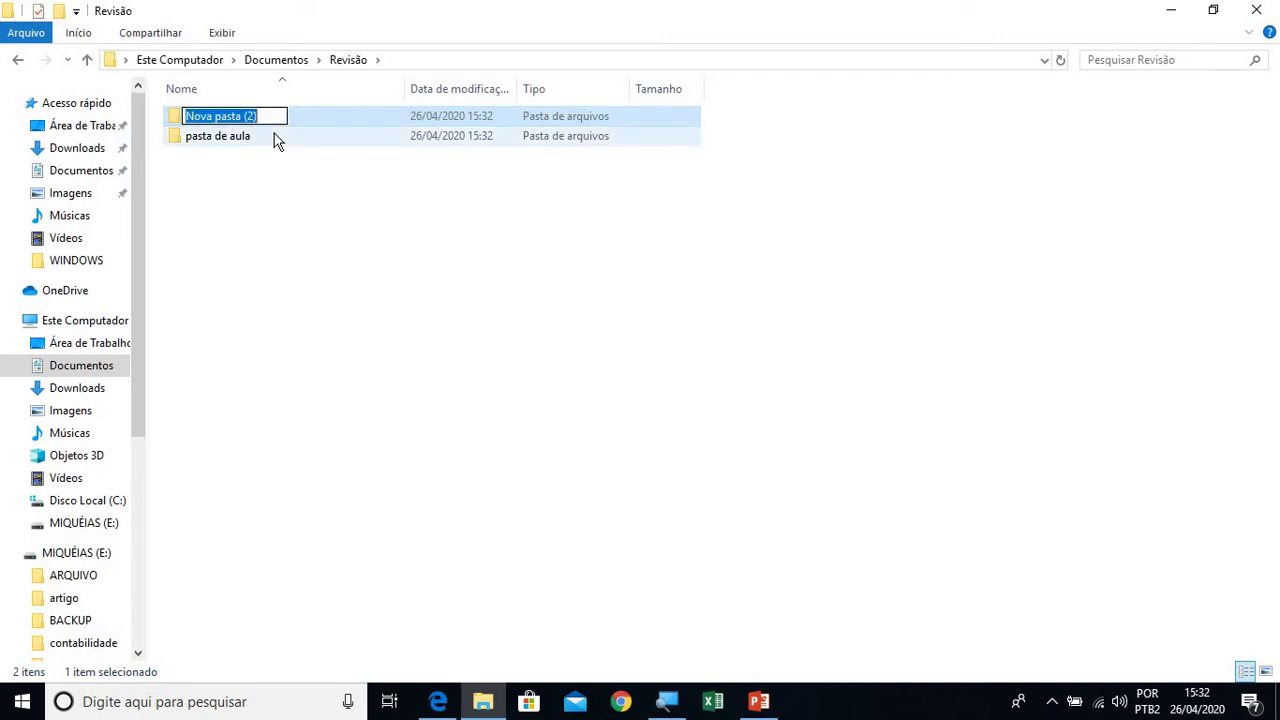
text(word)
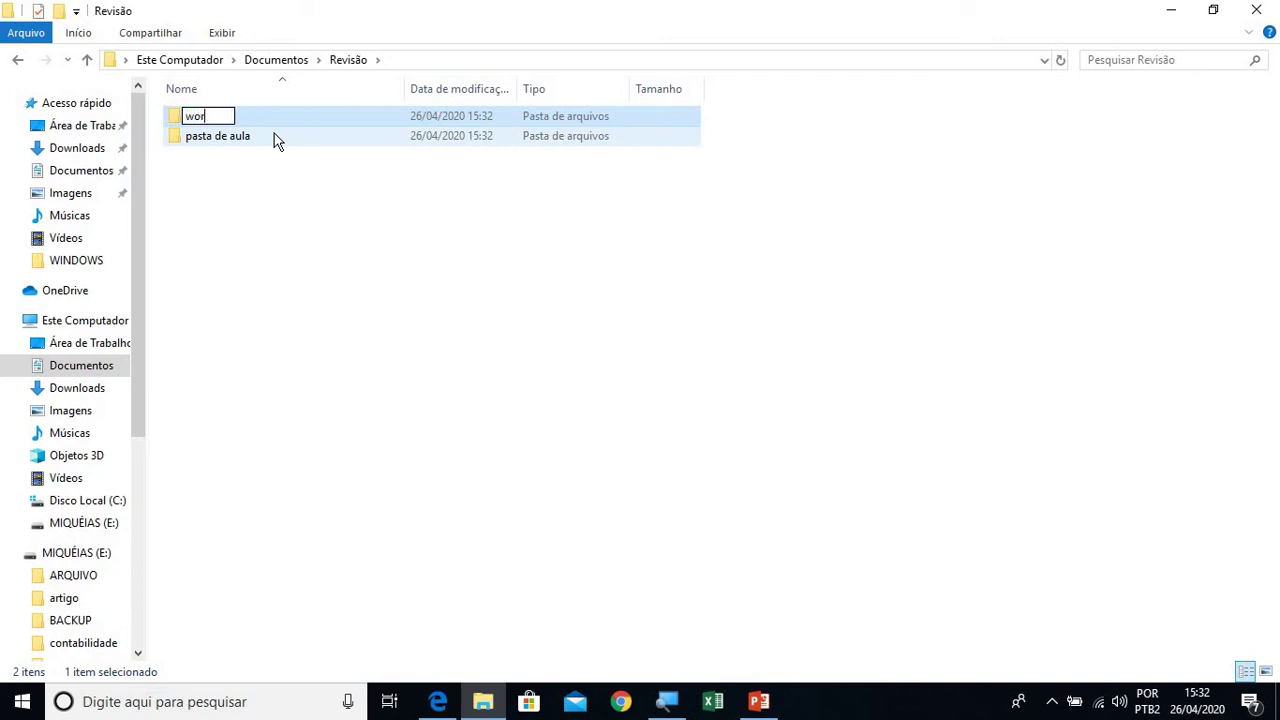
click(276, 176)
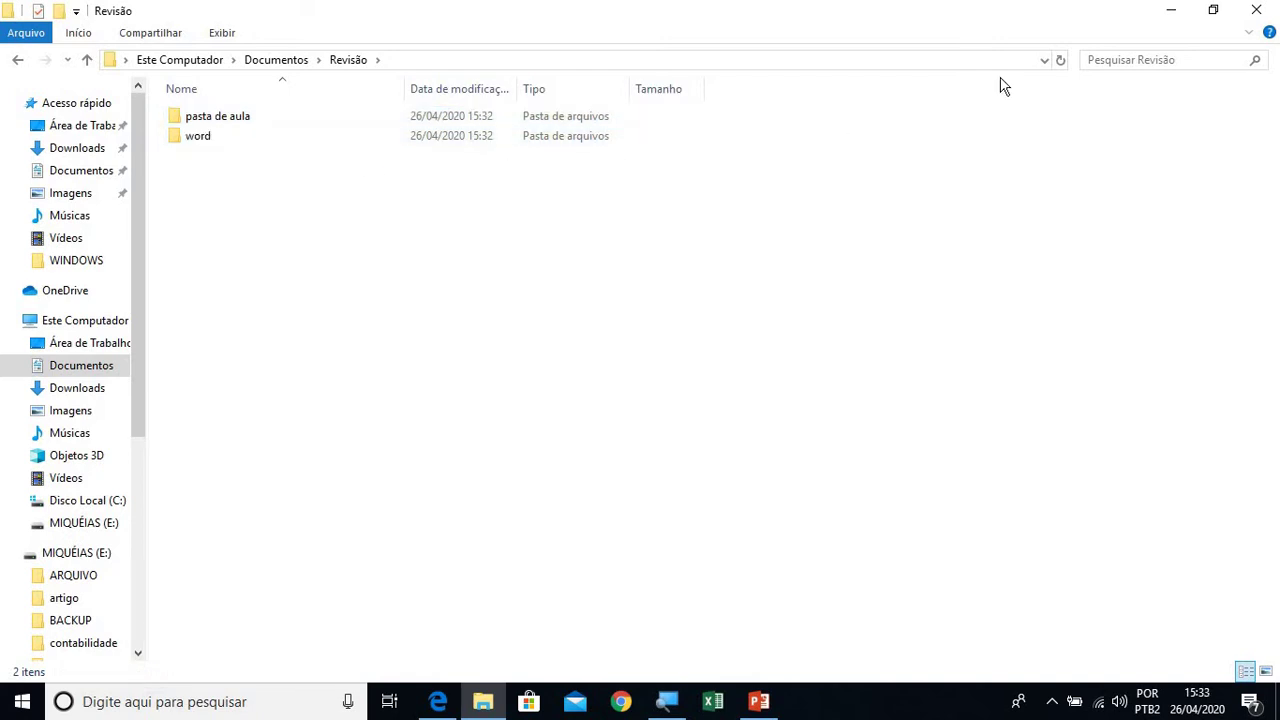
click(1250, 14)
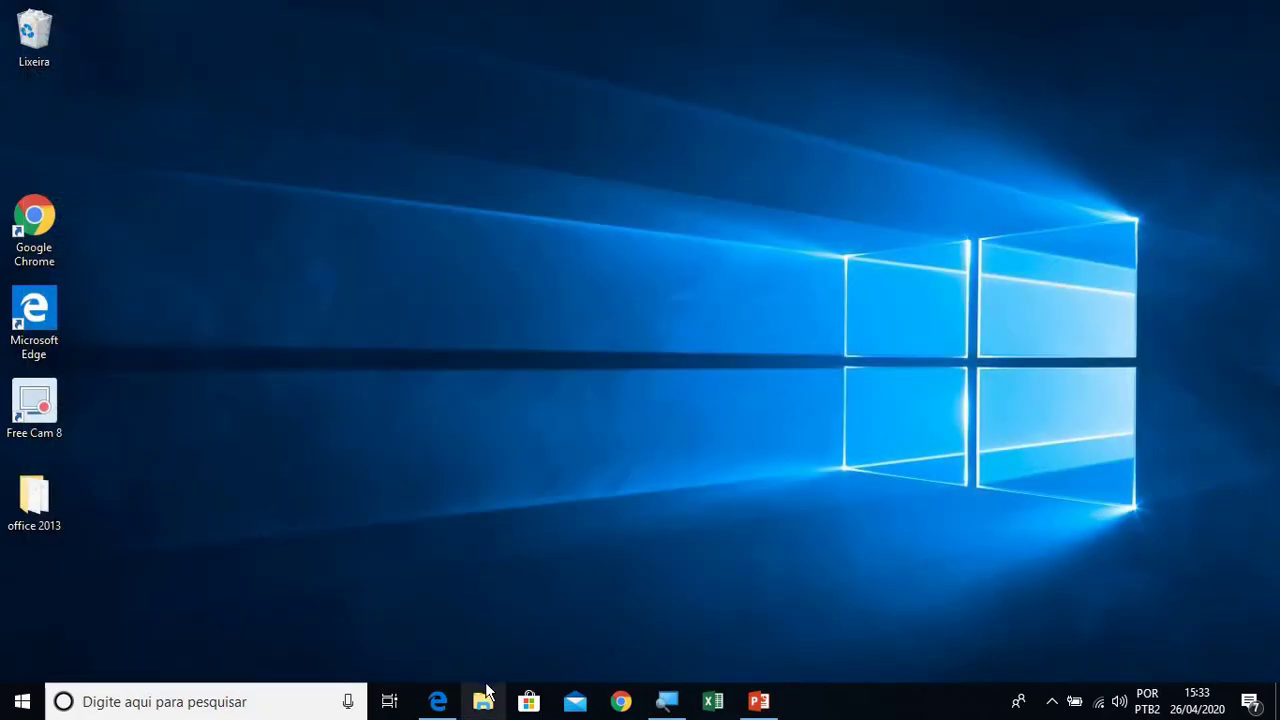
Step: Reopen File Explorer, maximize its window and go to the Documentos folder
click(484, 702)
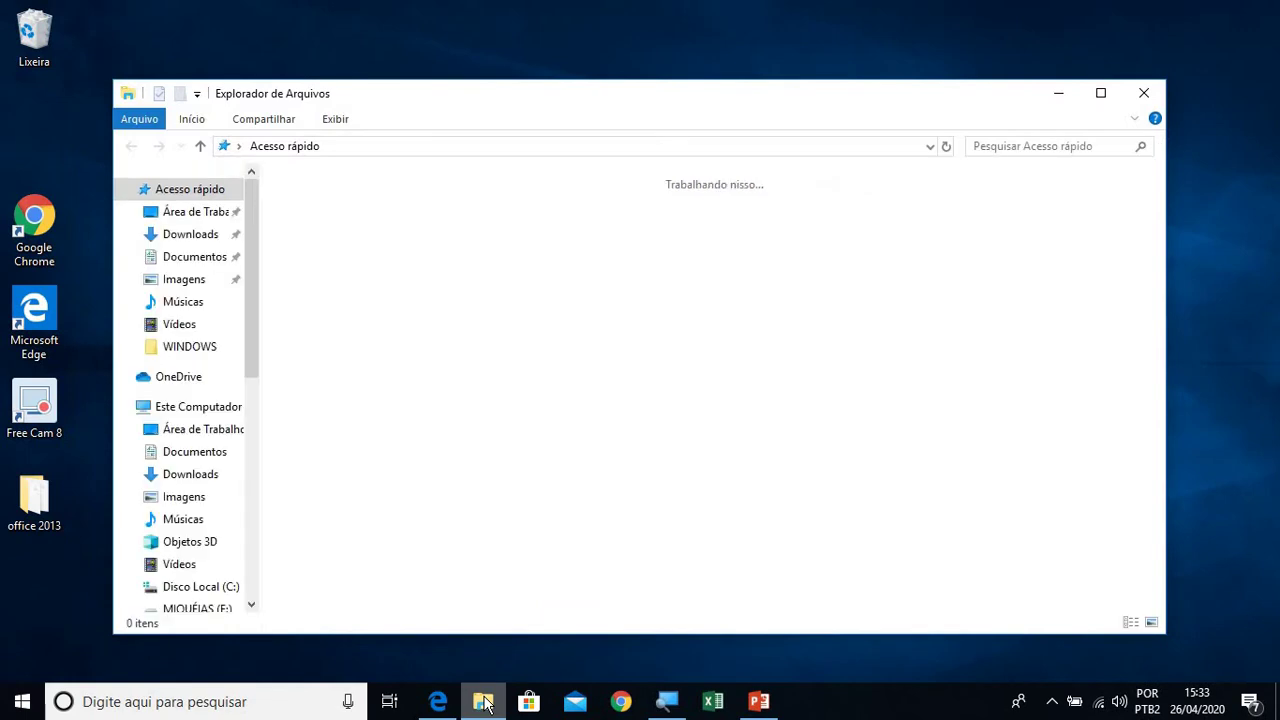
double_click(546, 108)
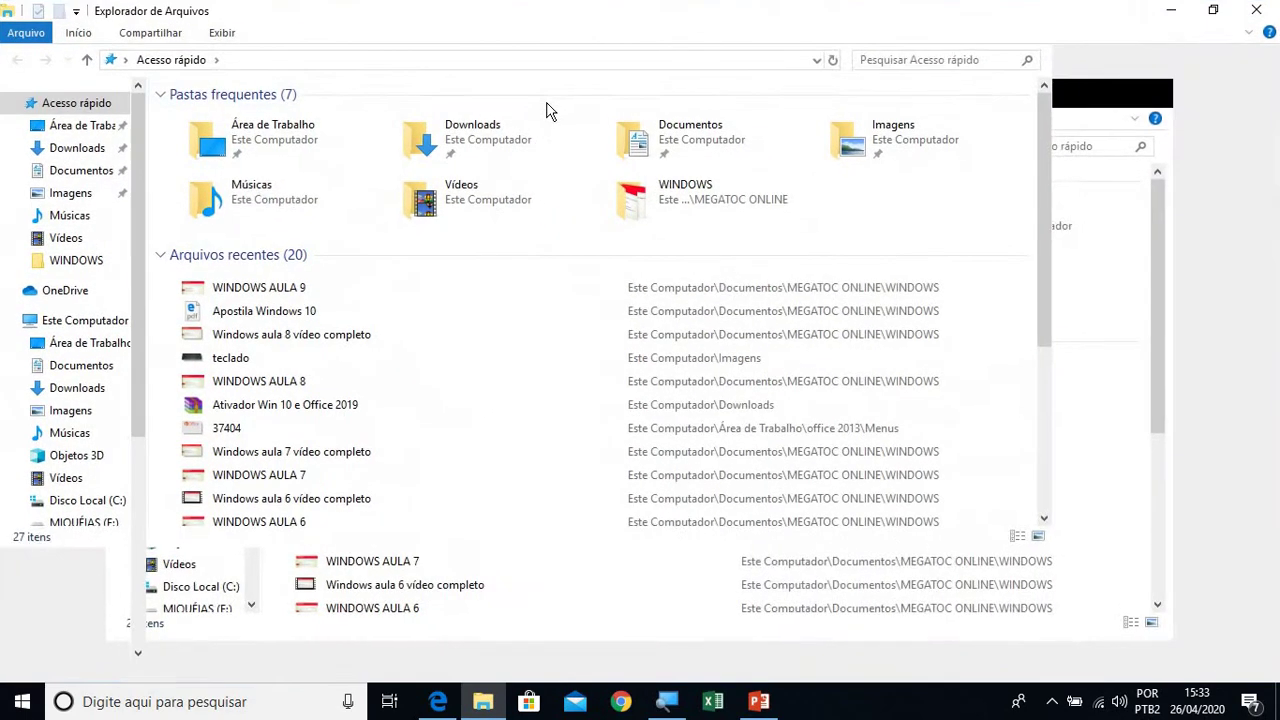
click(78, 173)
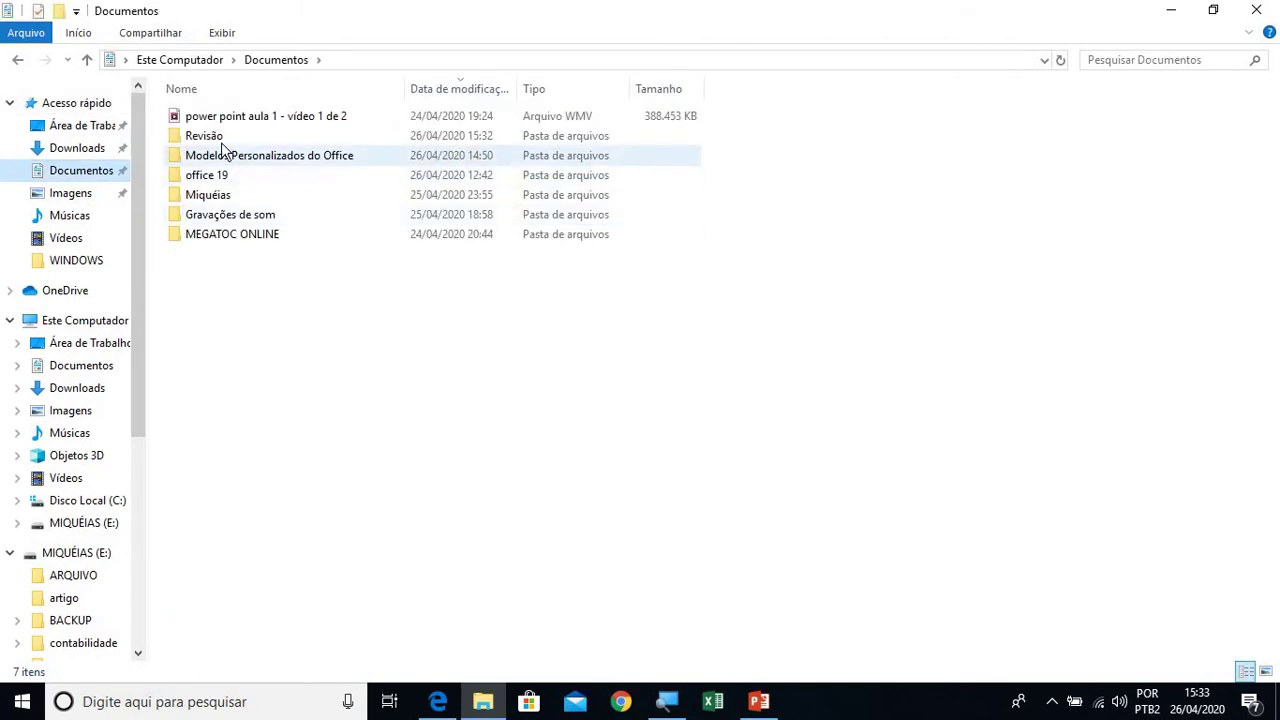
click(72, 175)
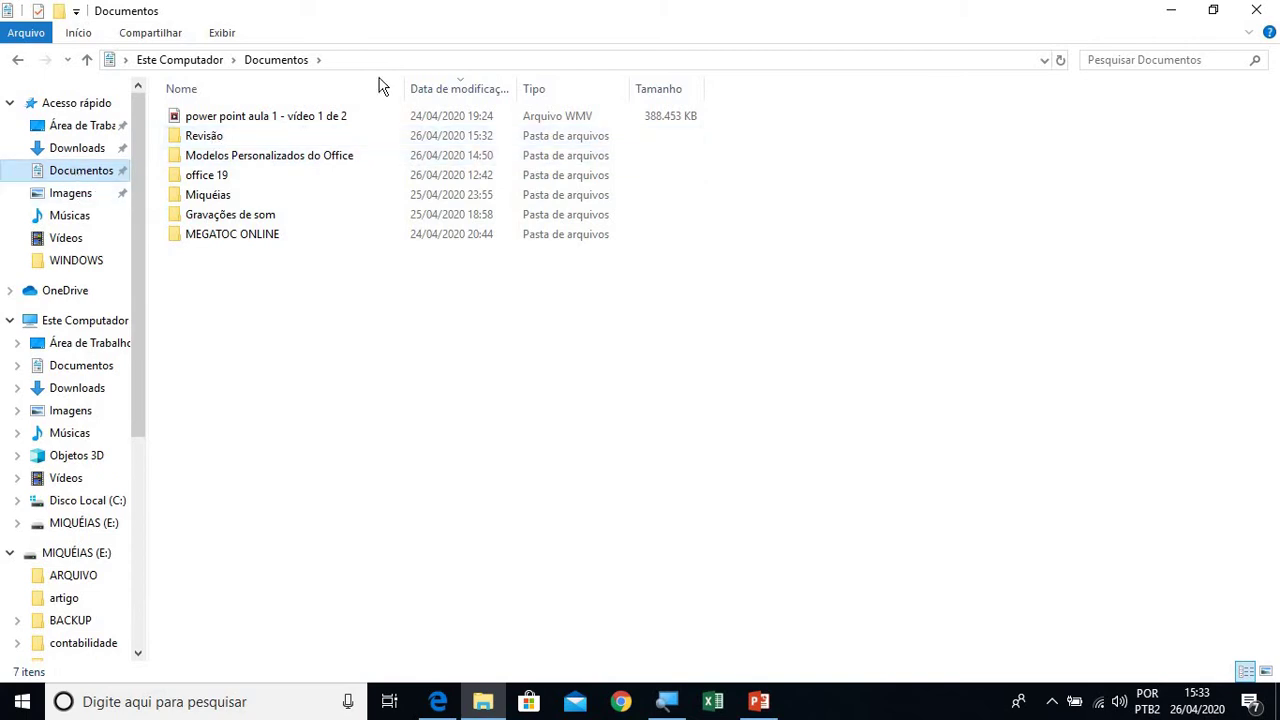
Step: Search Documentos for "rev" and look inside the "Revisão" folder from the results before returning to the results
click(1122, 63)
text(re)
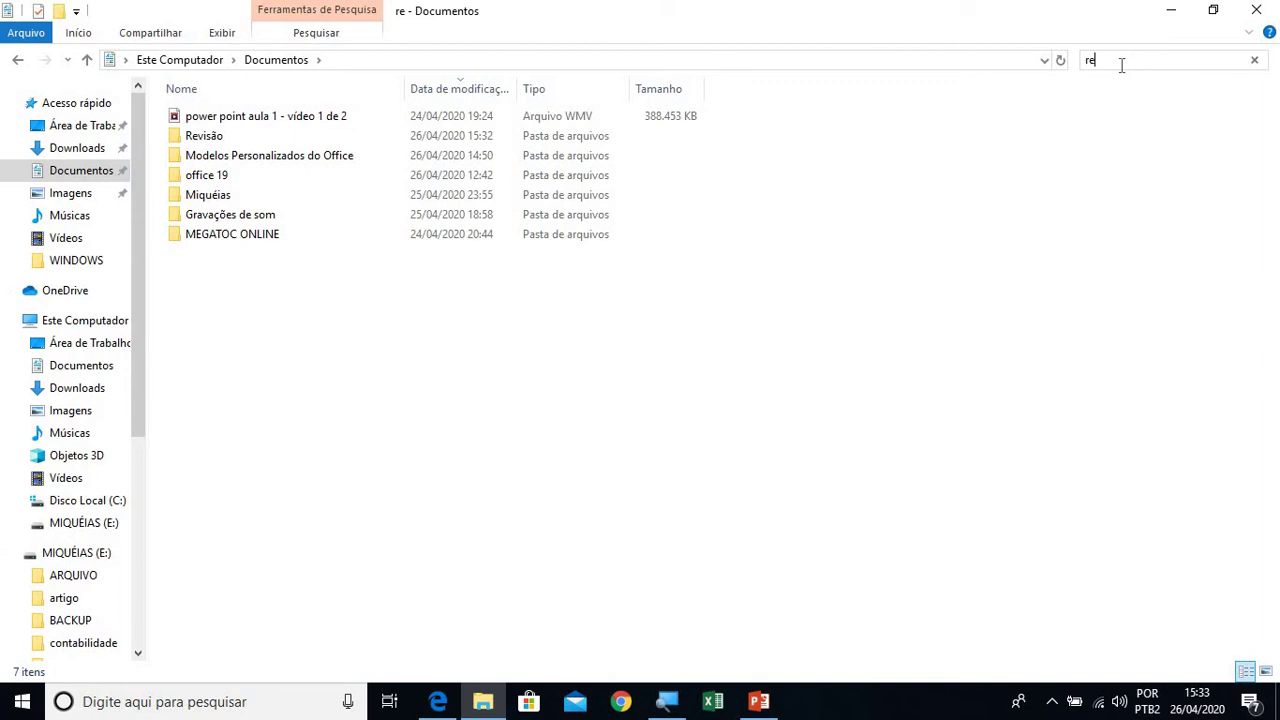
text(v)
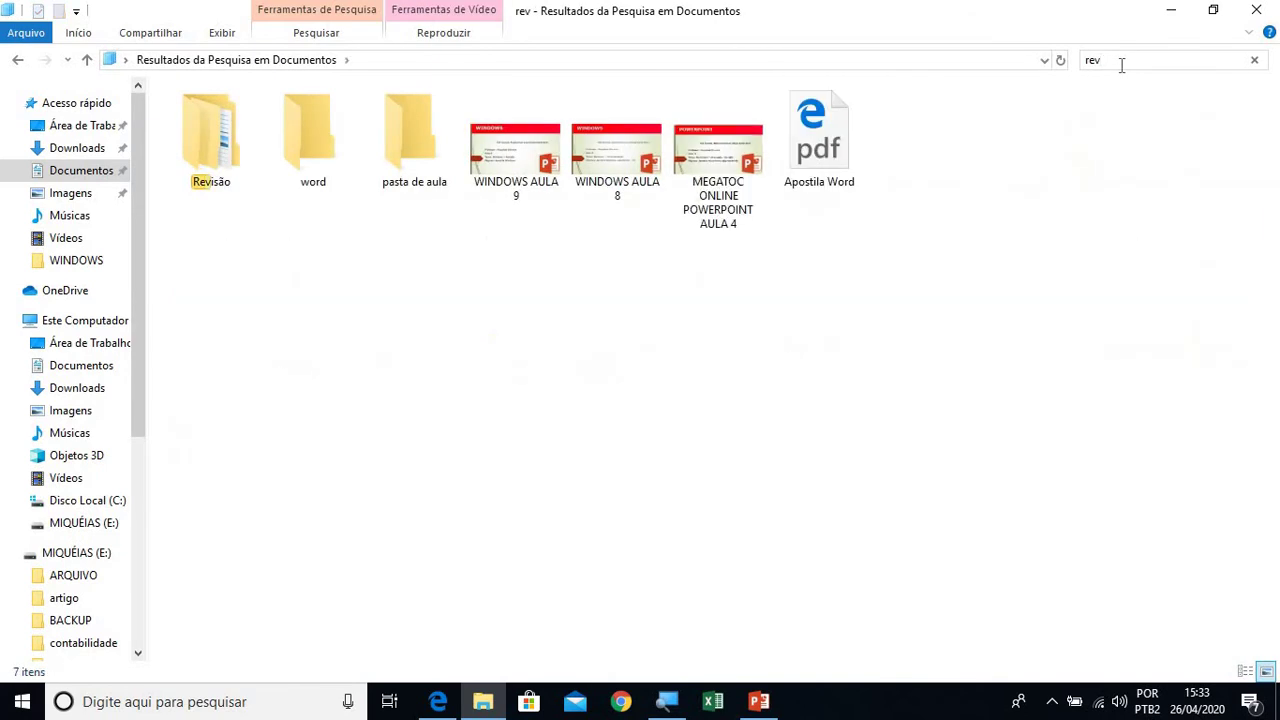
double_click(222, 168)
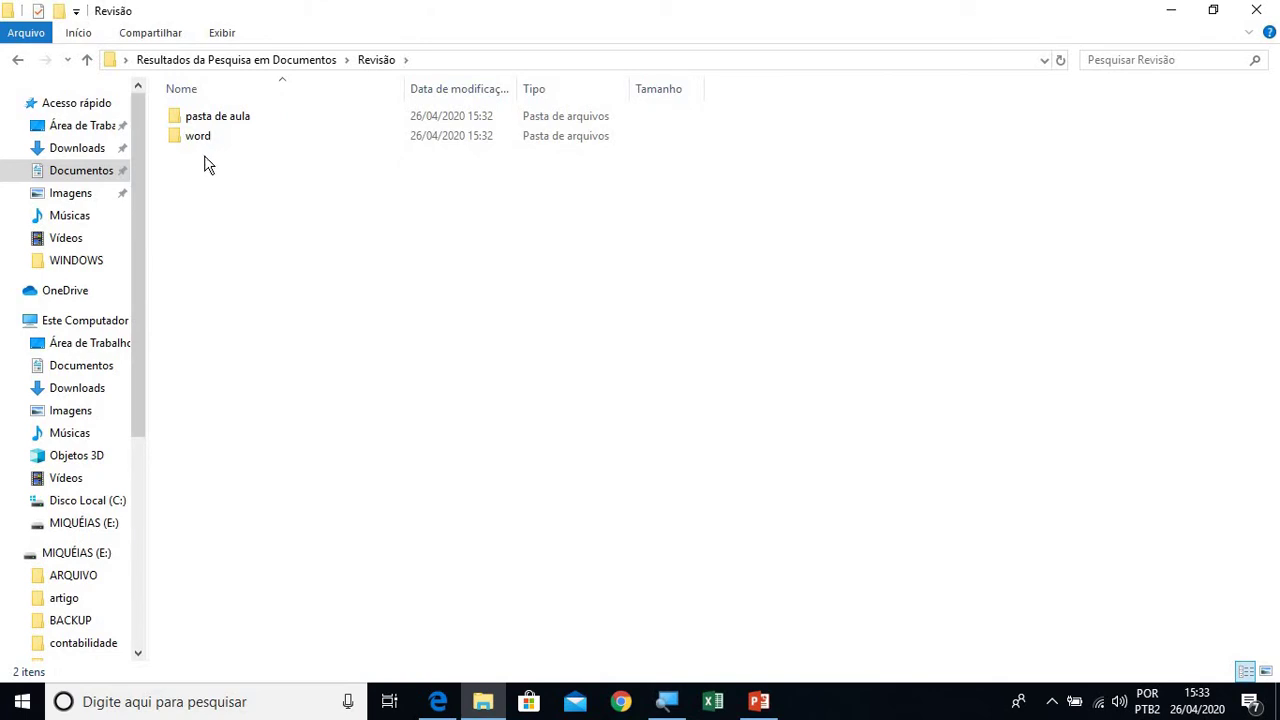
click(18, 61)
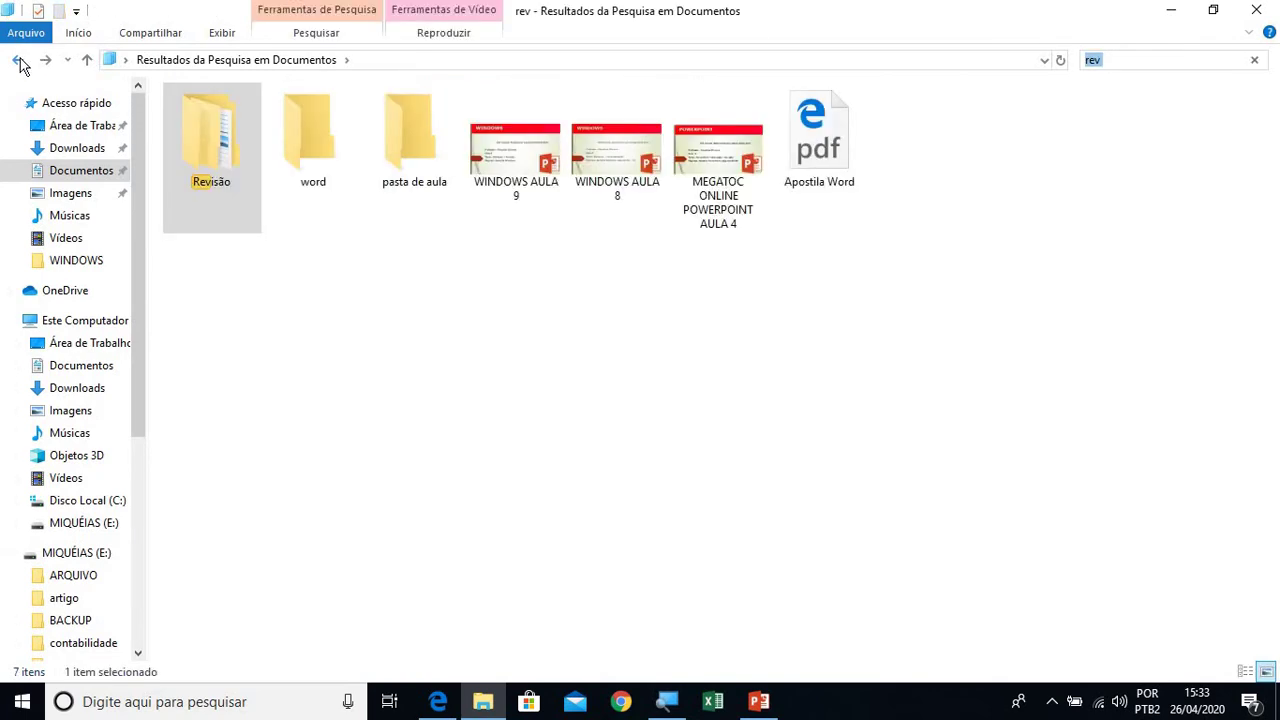
click(323, 423)
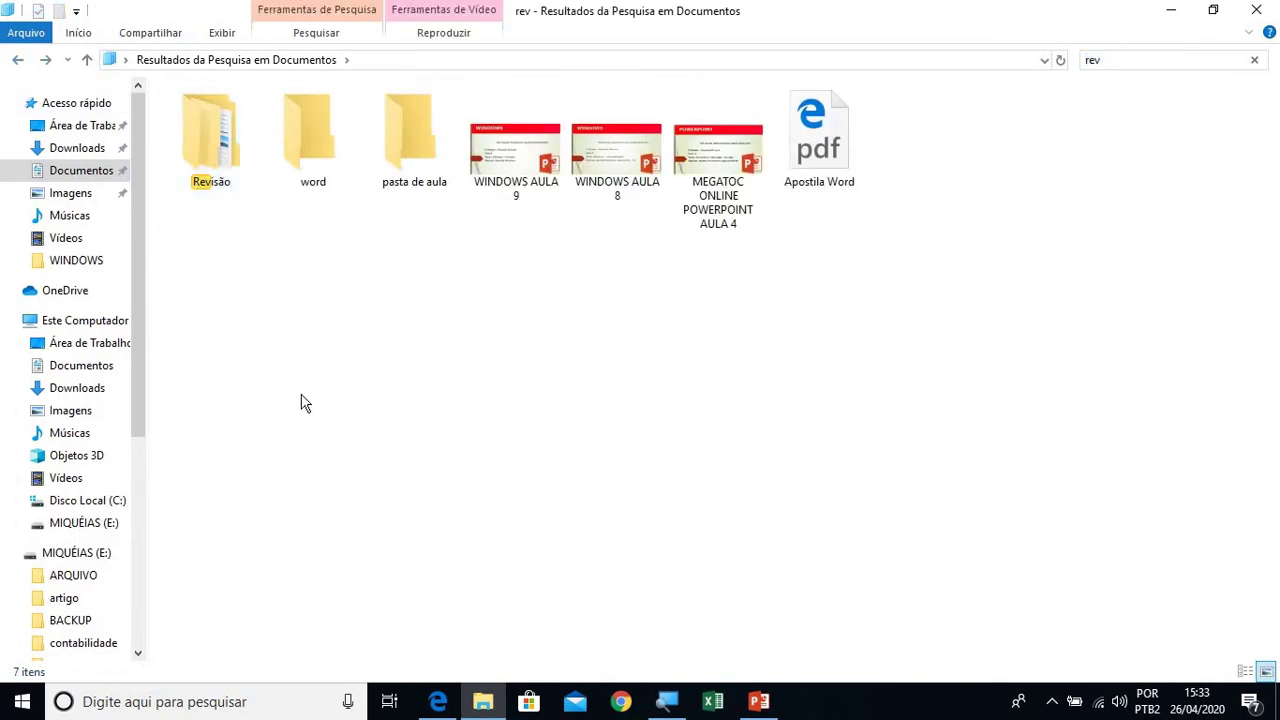
Step: Send the "Revisão" folder to the desktop as a shortcut and close File Explorer
right_click(213, 143)
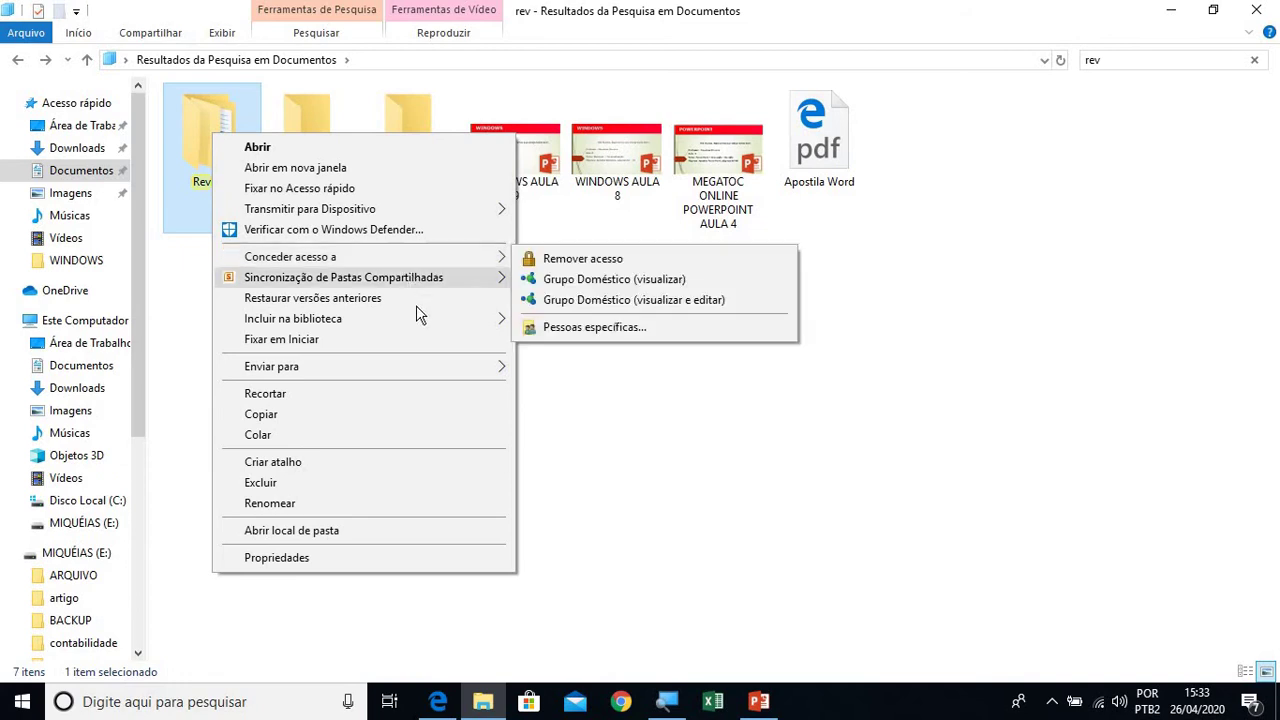
mouse_move(415, 366)
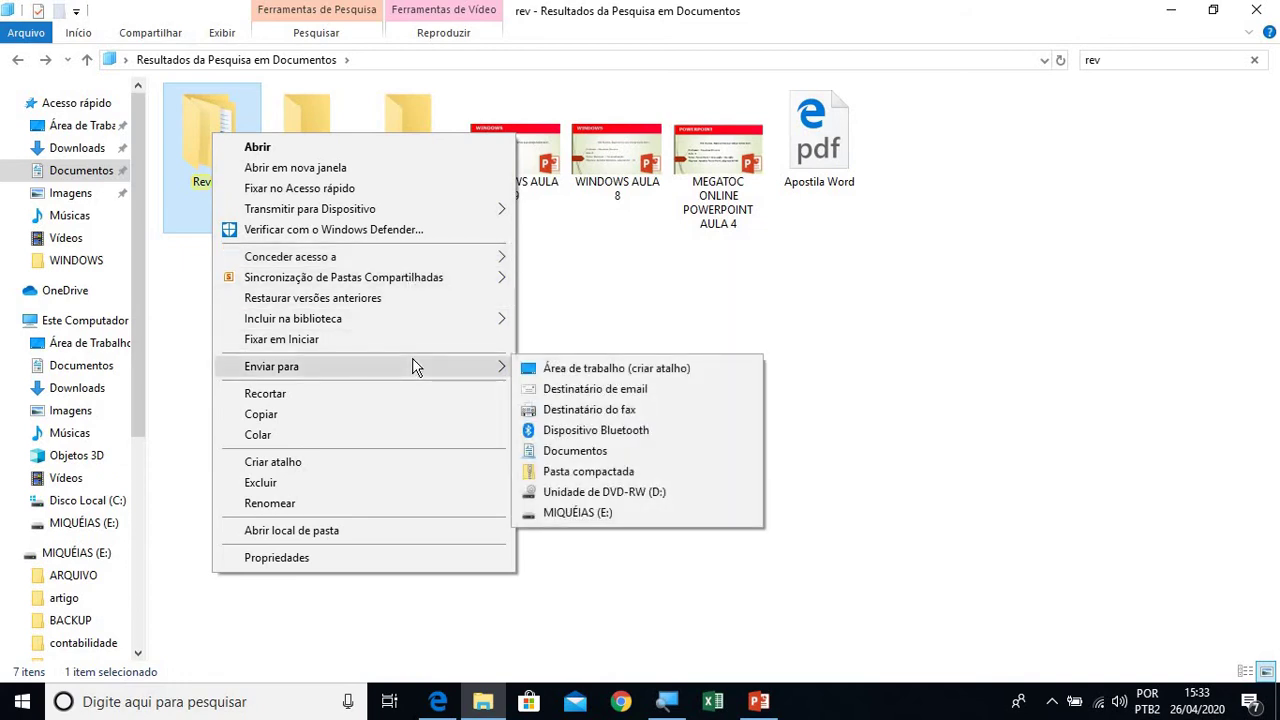
click(655, 376)
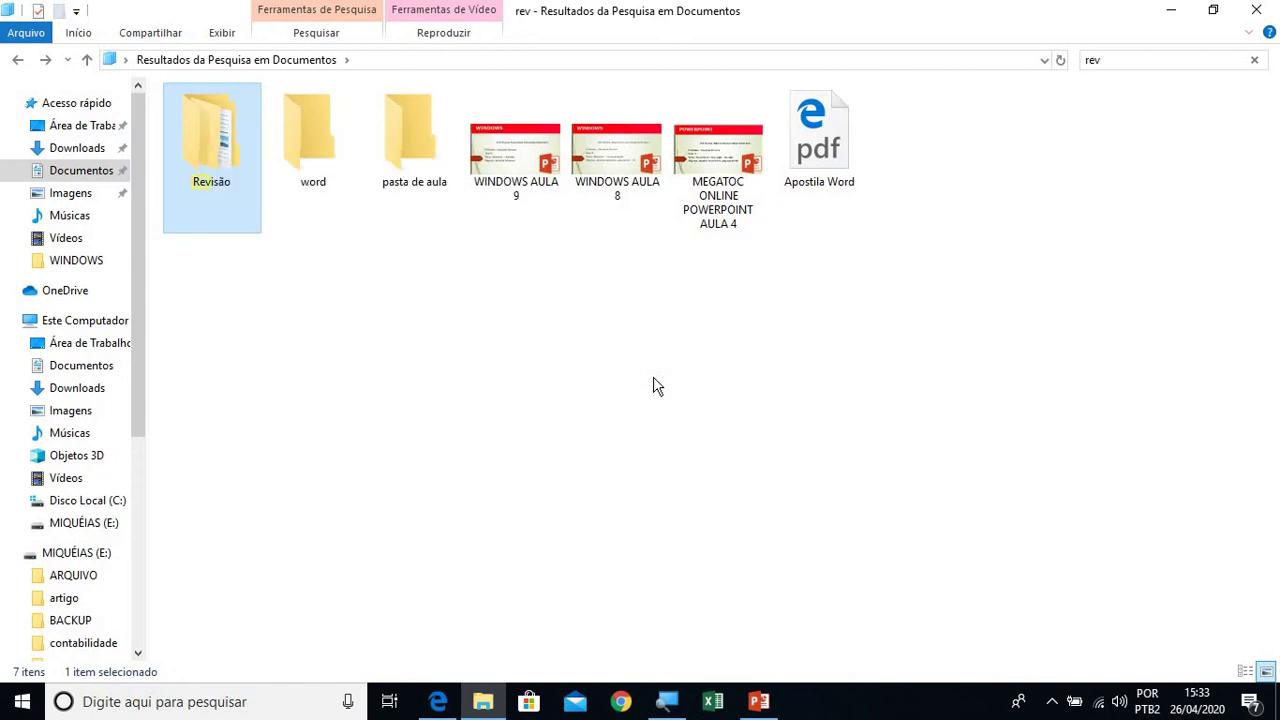
click(1262, 9)
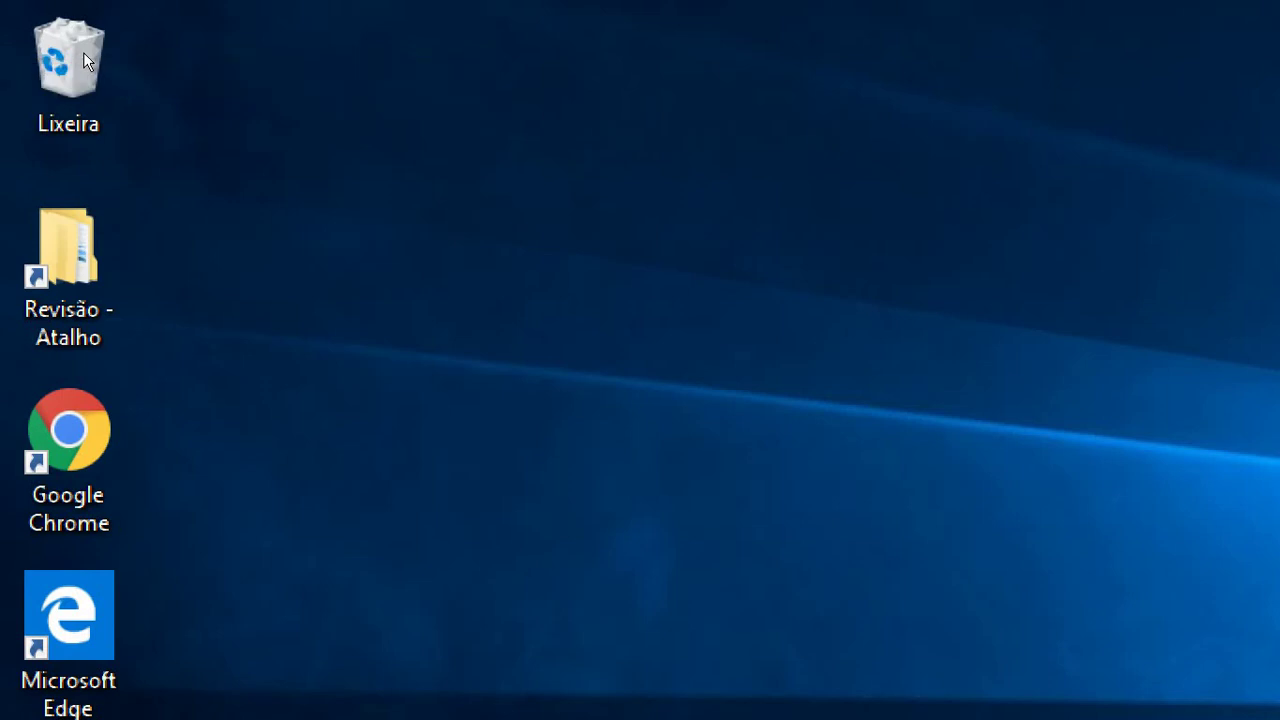
Step: Delete the "Revisão - Atalho" shortcut from the desktop
key(Down)
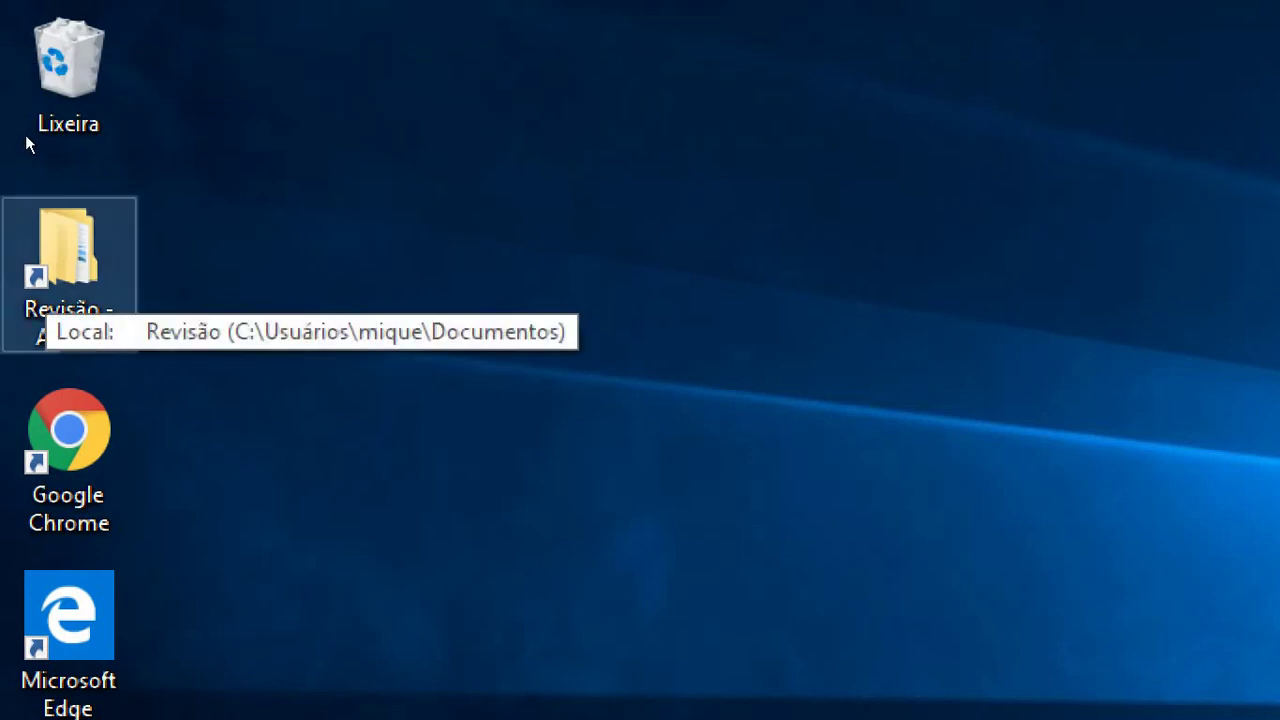
key(shift+F10)
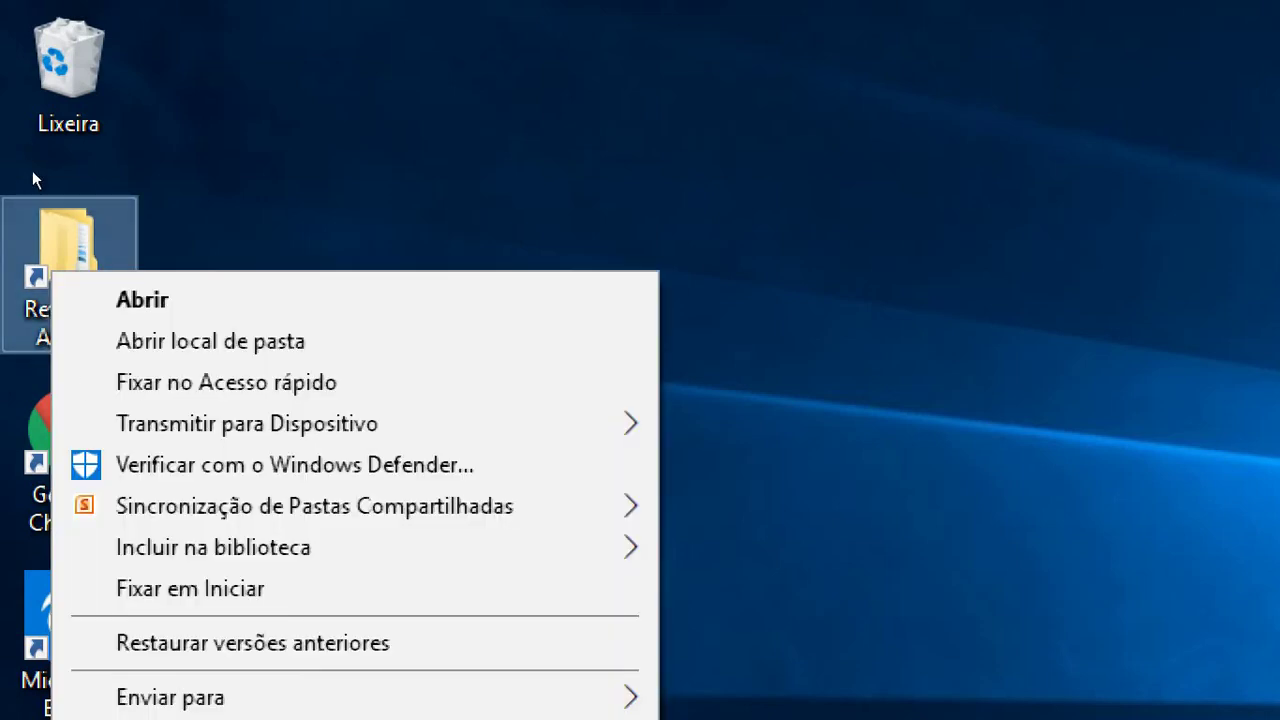
key(Down)
key(Down)
key(Down)
key(Down)
key(Down)
key(Down)
key(Down)
key(Down)
key(Down)
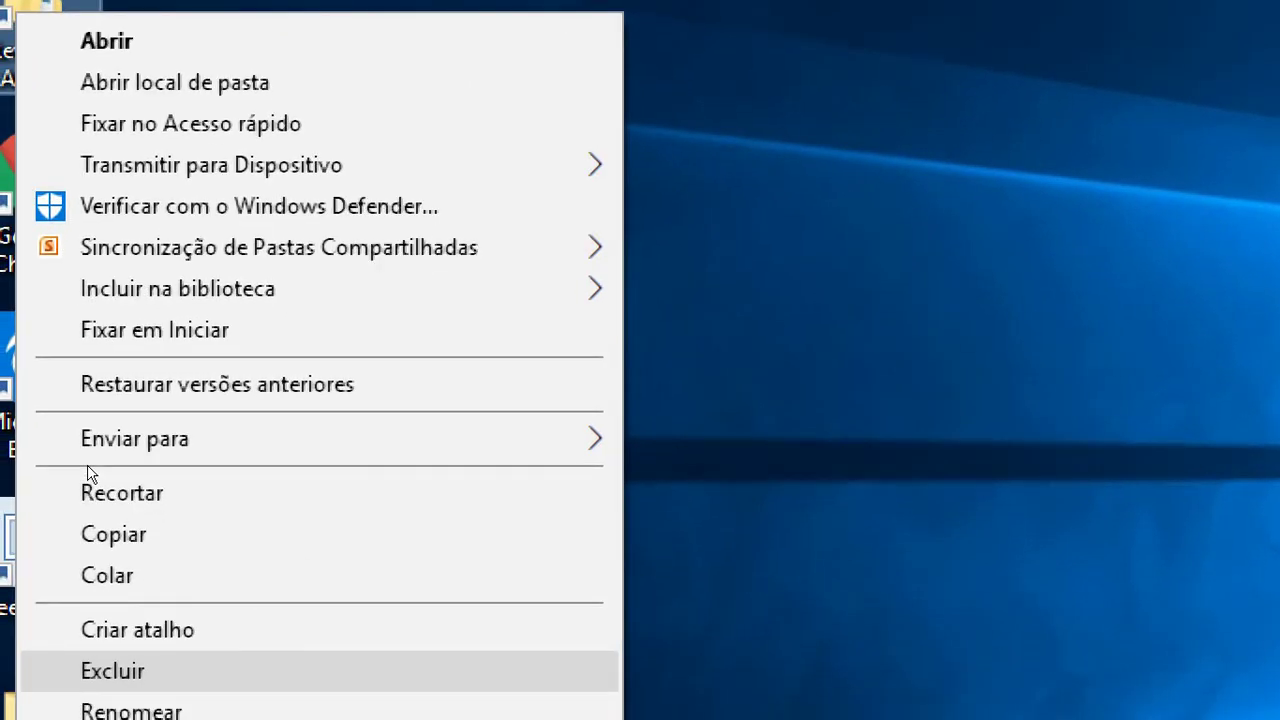
key(Return)
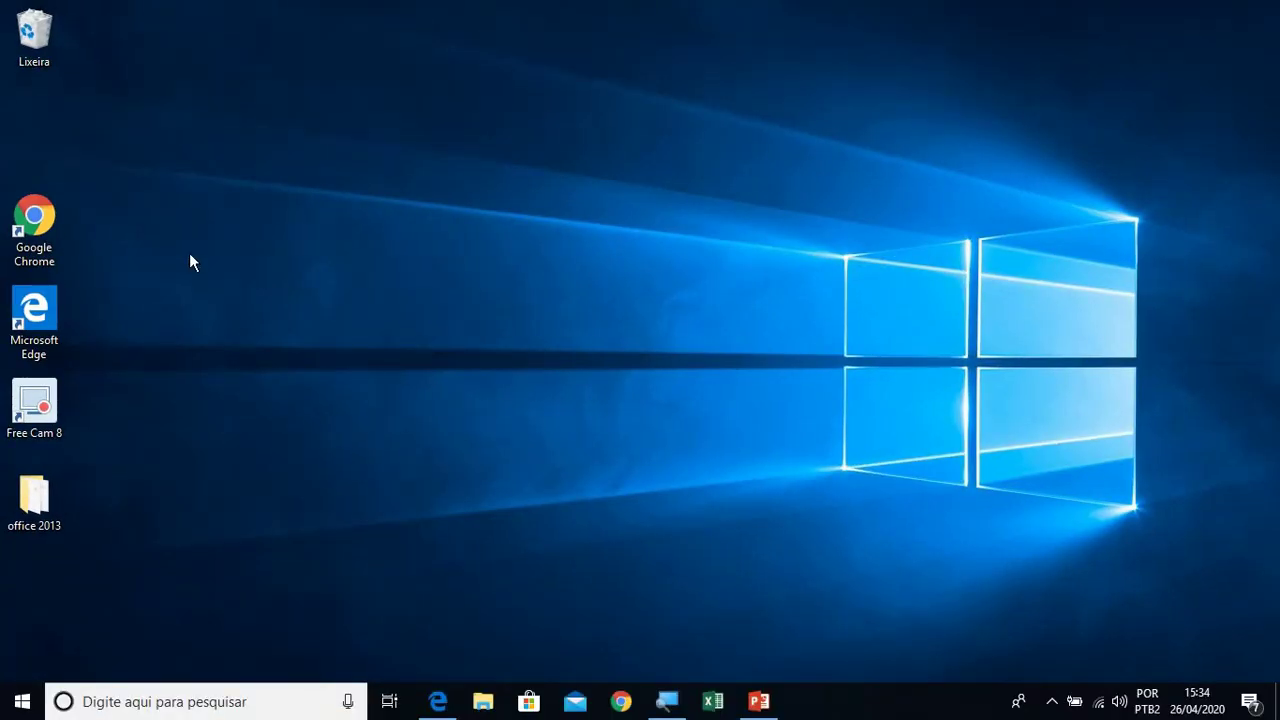
Step: Undo the deletion of the "Revisão - Atalho" shortcut and select it on the desktop
key(ctrl+z)
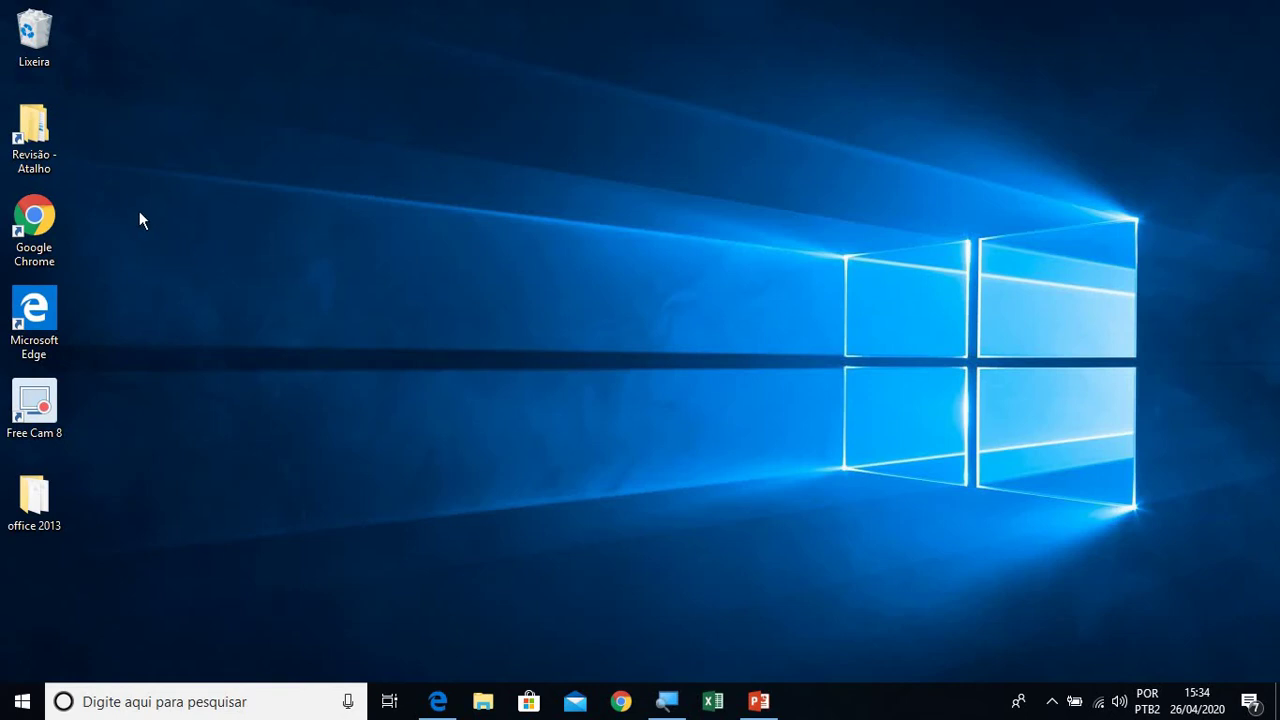
click(44, 153)
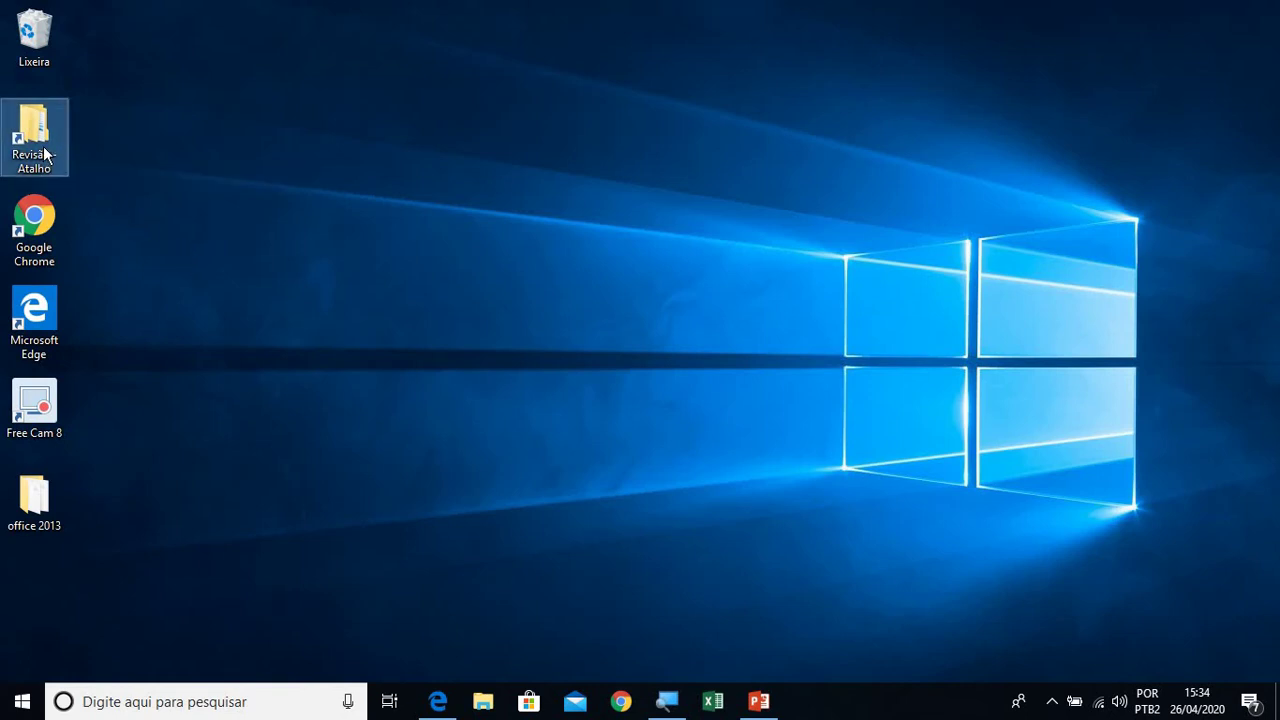
Step: Move the "Revisão - Atalho" desktop shortcut into the Lixeira, look through the Lixeira's contents and close its window
drag(279, 177, 55, 49)
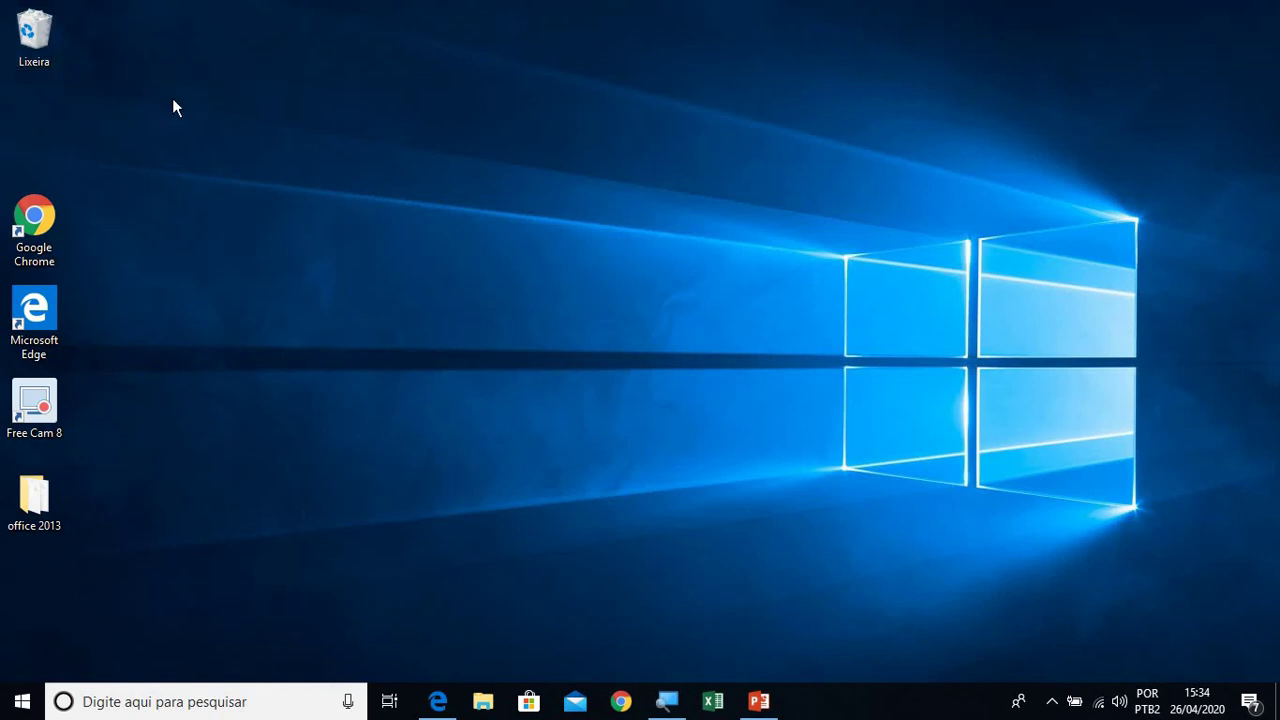
double_click(47, 49)
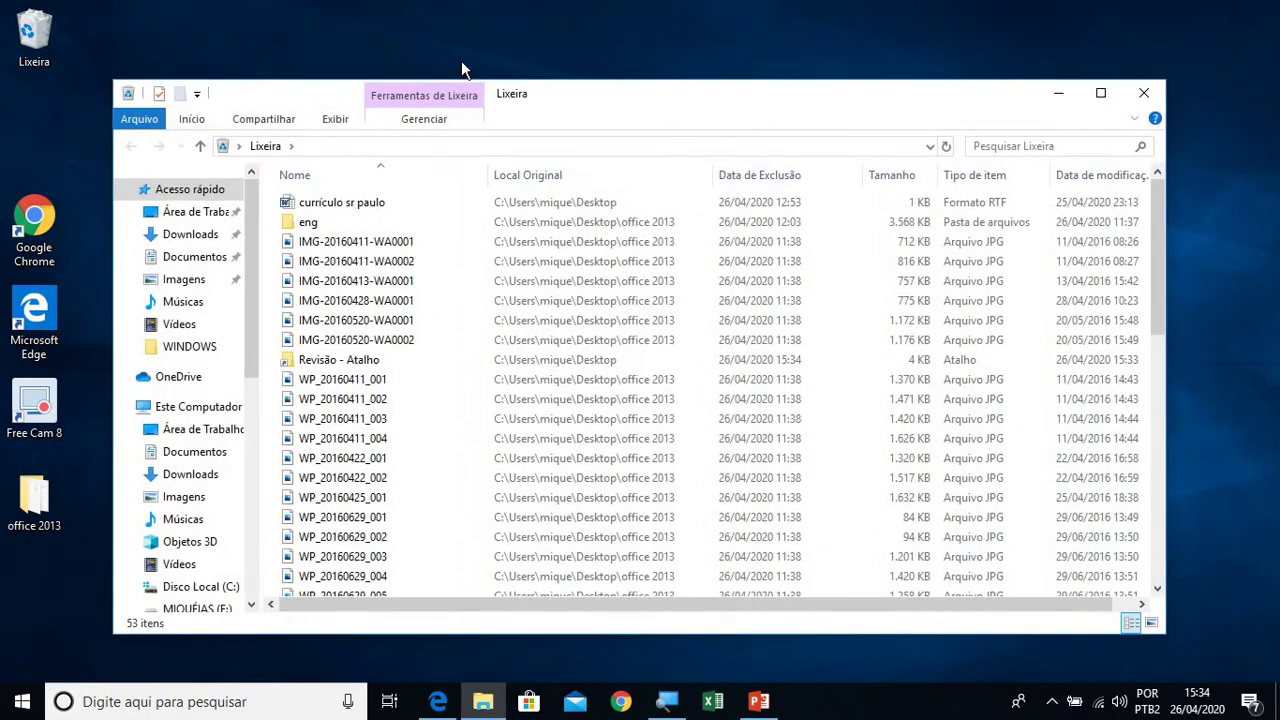
click(1155, 93)
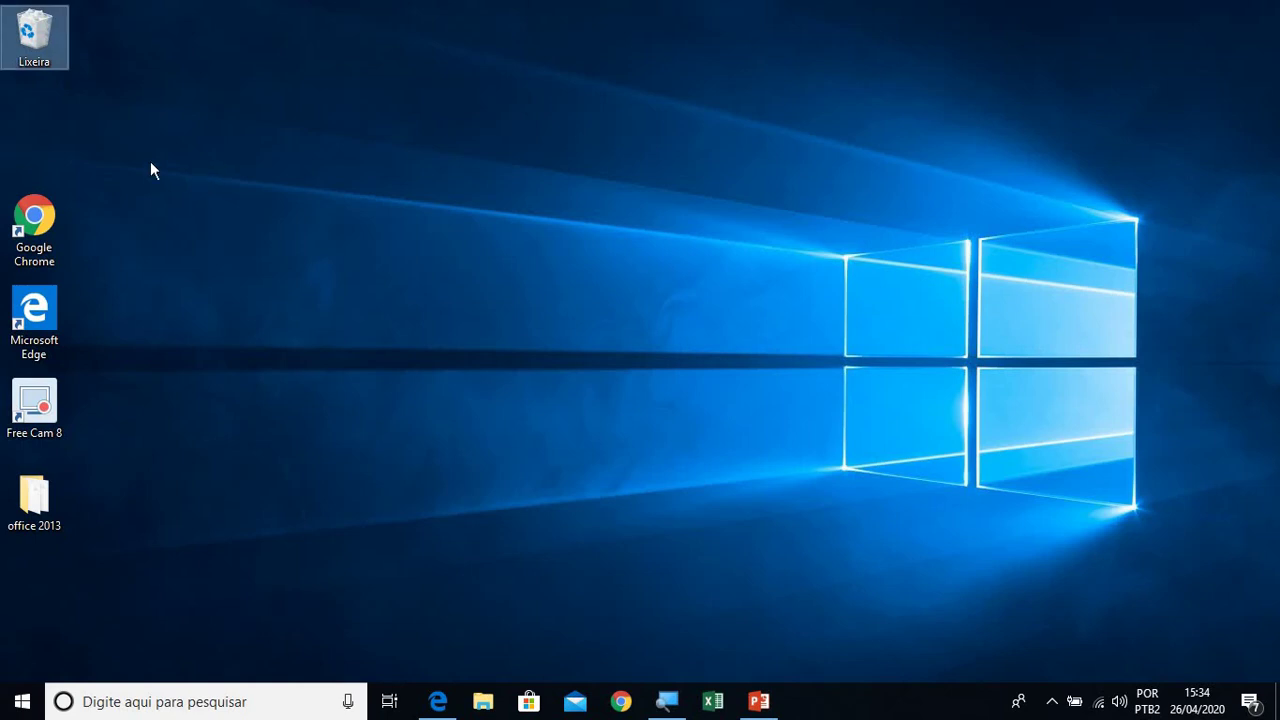
click(169, 102)
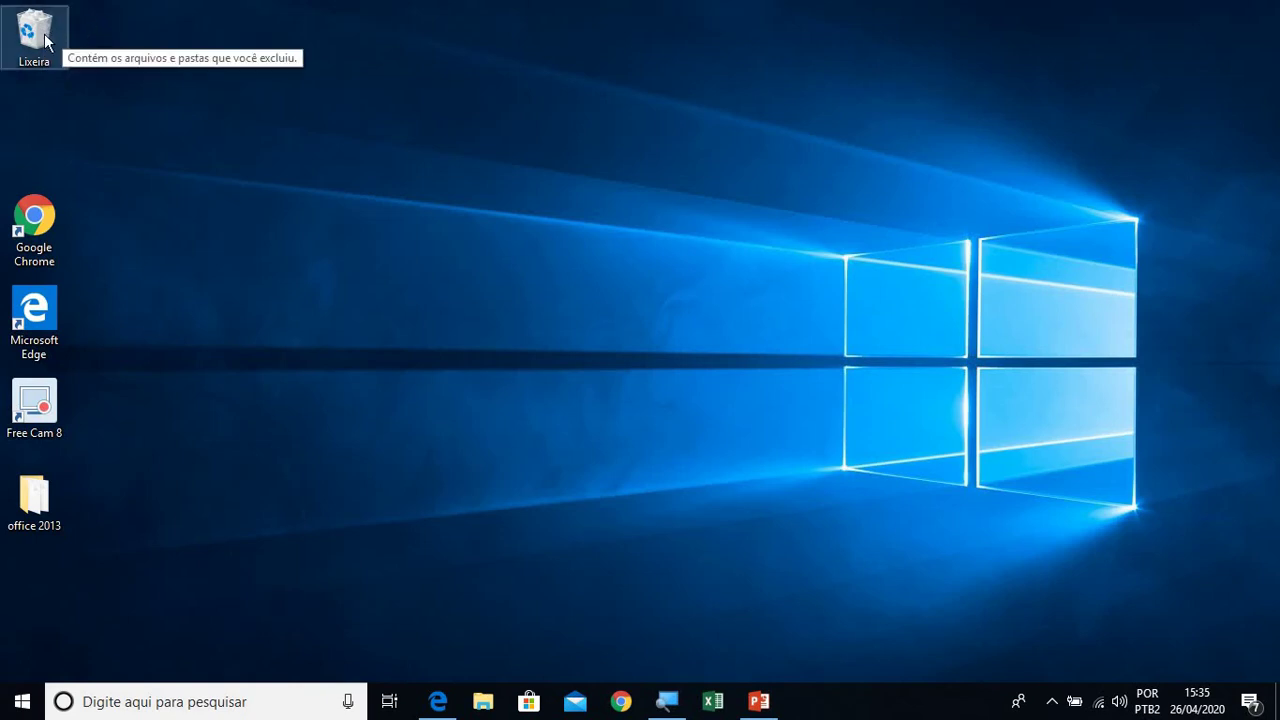
Step: Empty the Lixeira, permanently deleting all of its items
right_click(44, 33)
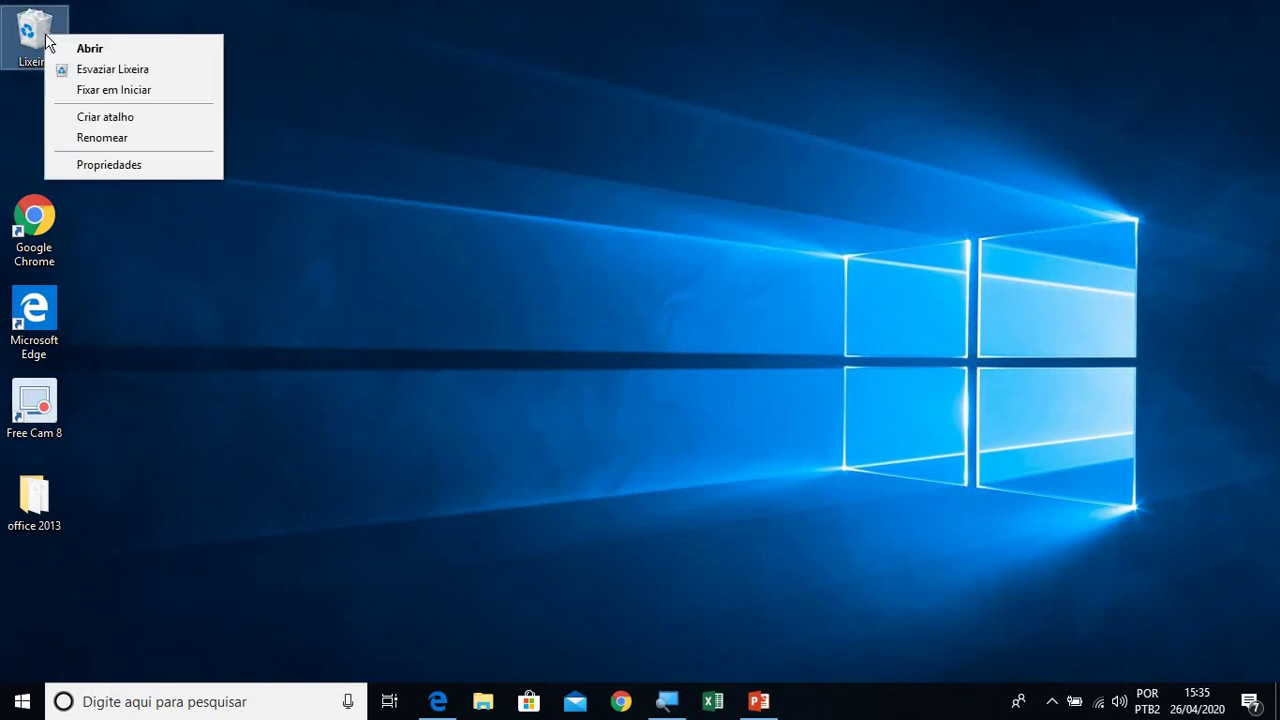
click(143, 71)
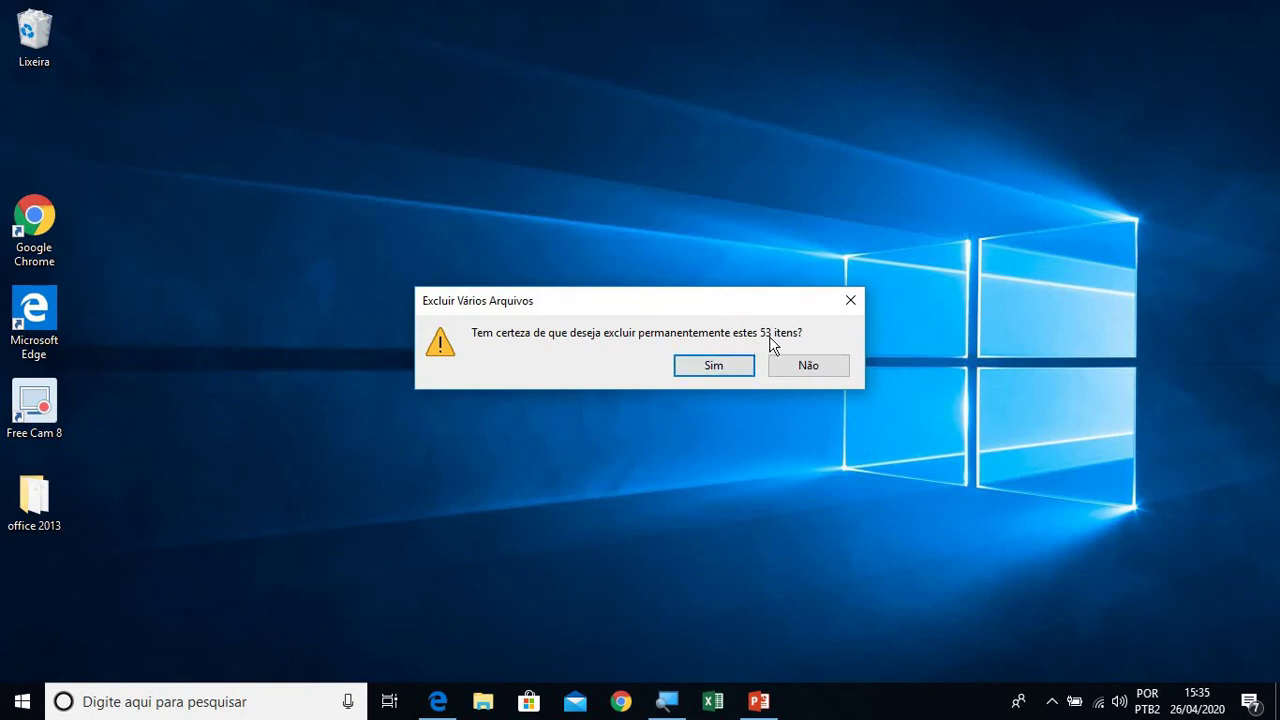
click(716, 366)
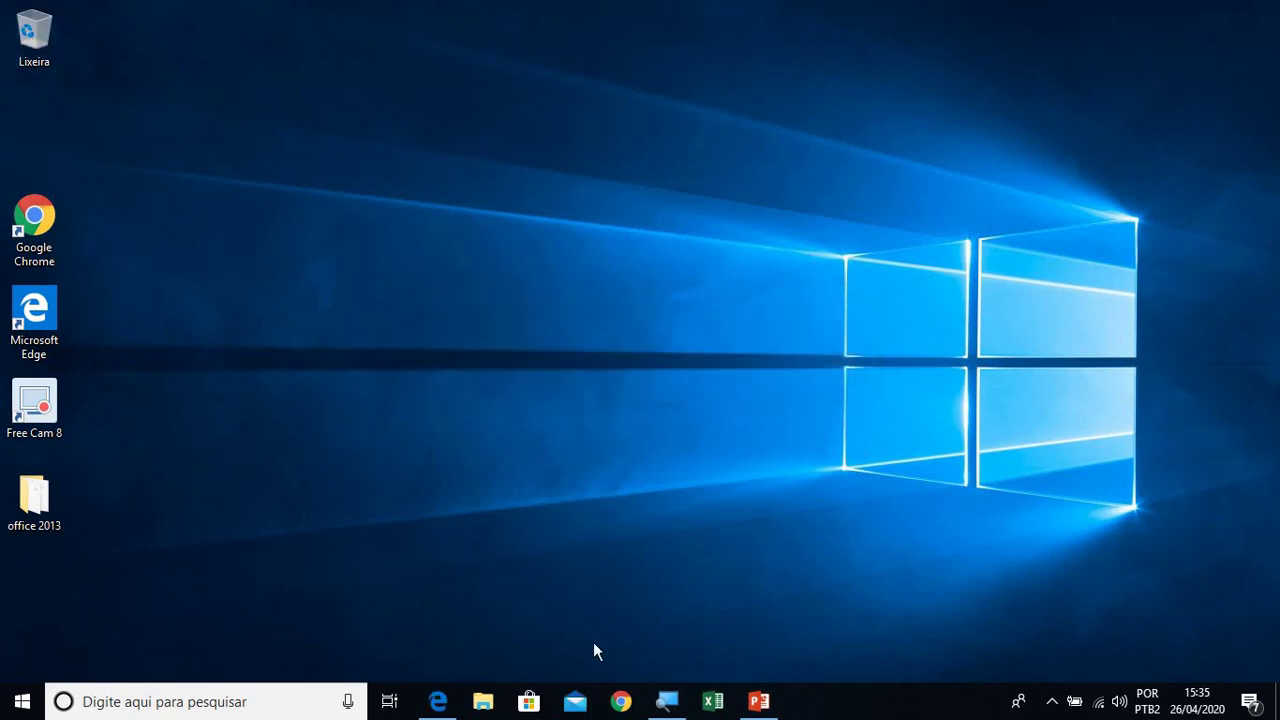
Step: Look inside the "Revisão" folder in Documentos using a maximized File Explorer window and close it
click(483, 701)
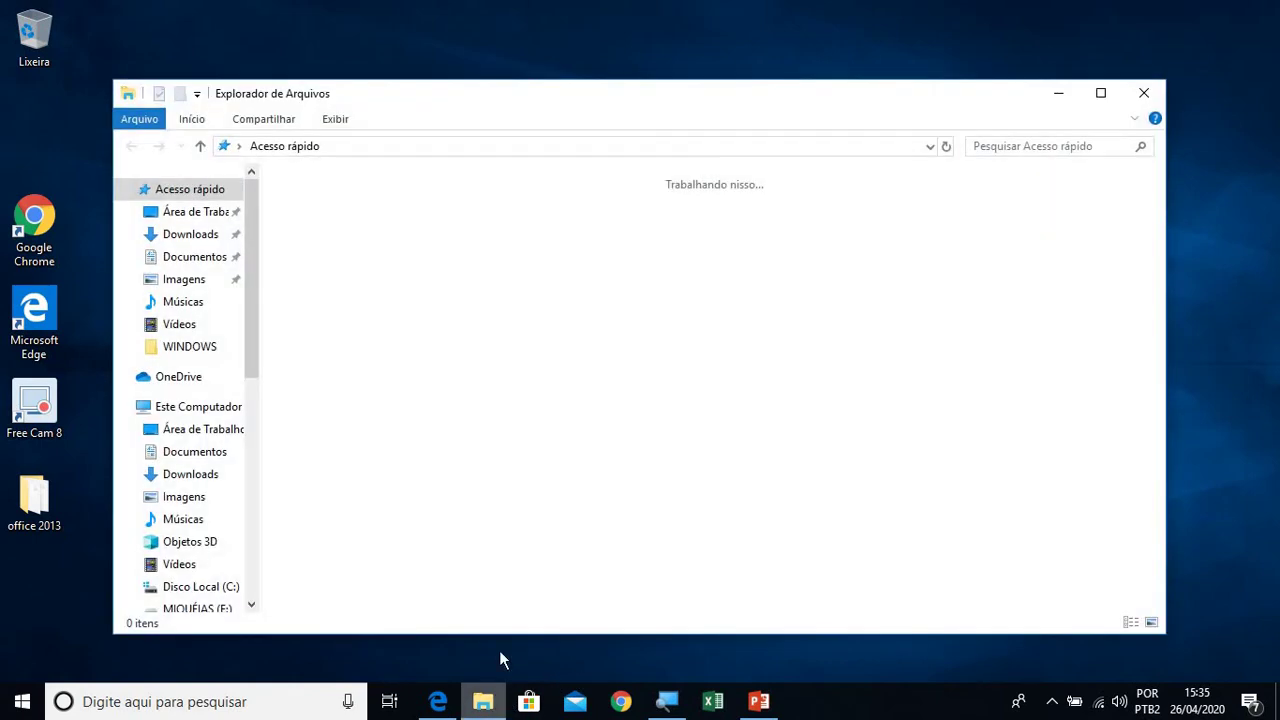
double_click(668, 97)
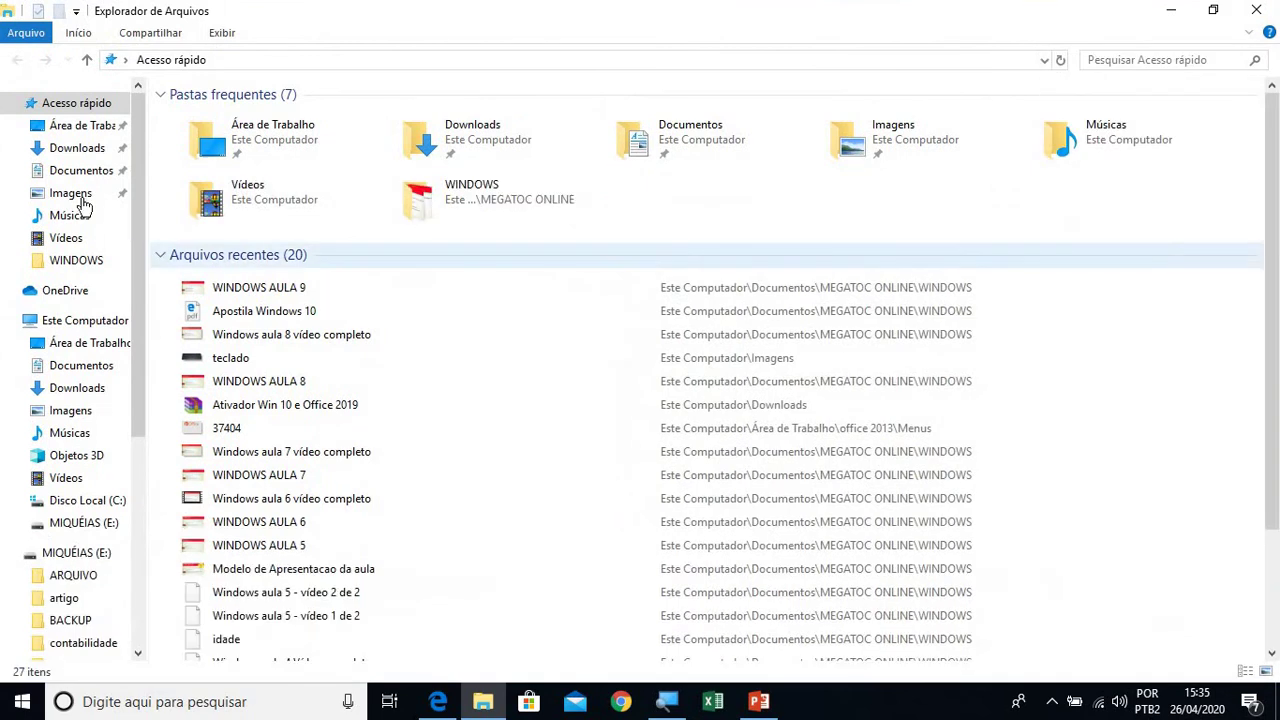
click(69, 180)
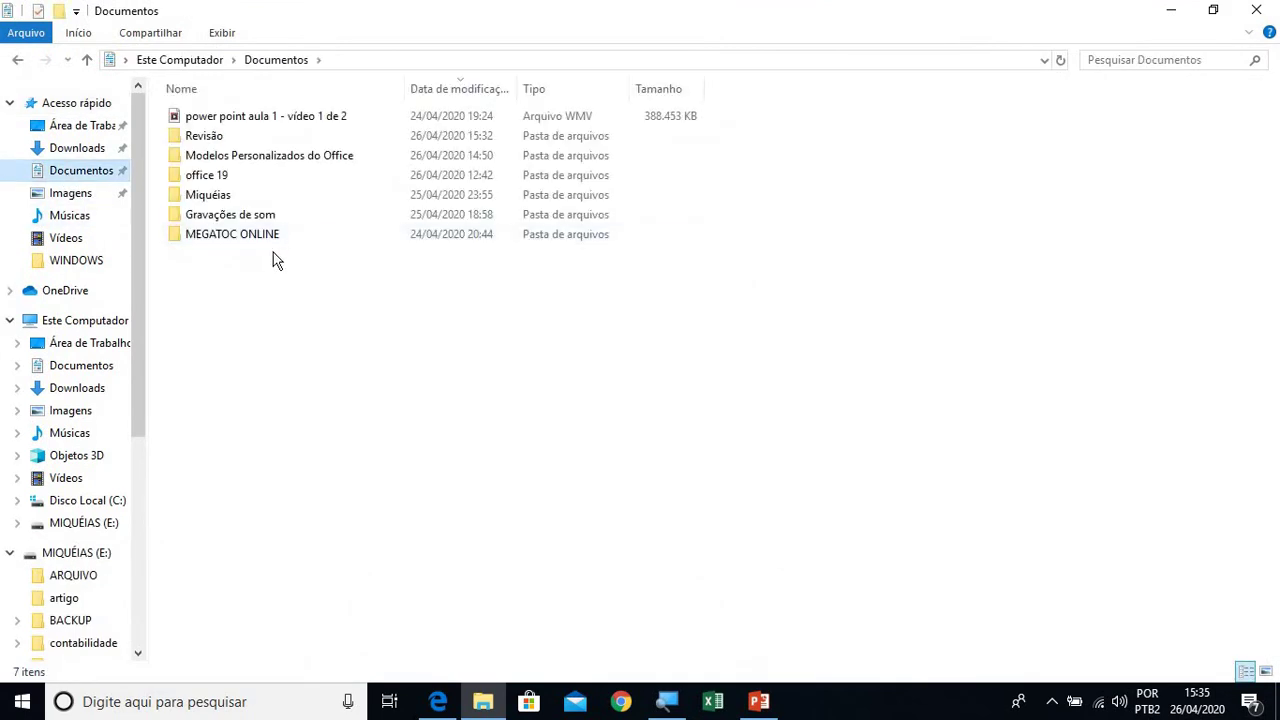
double_click(221, 140)
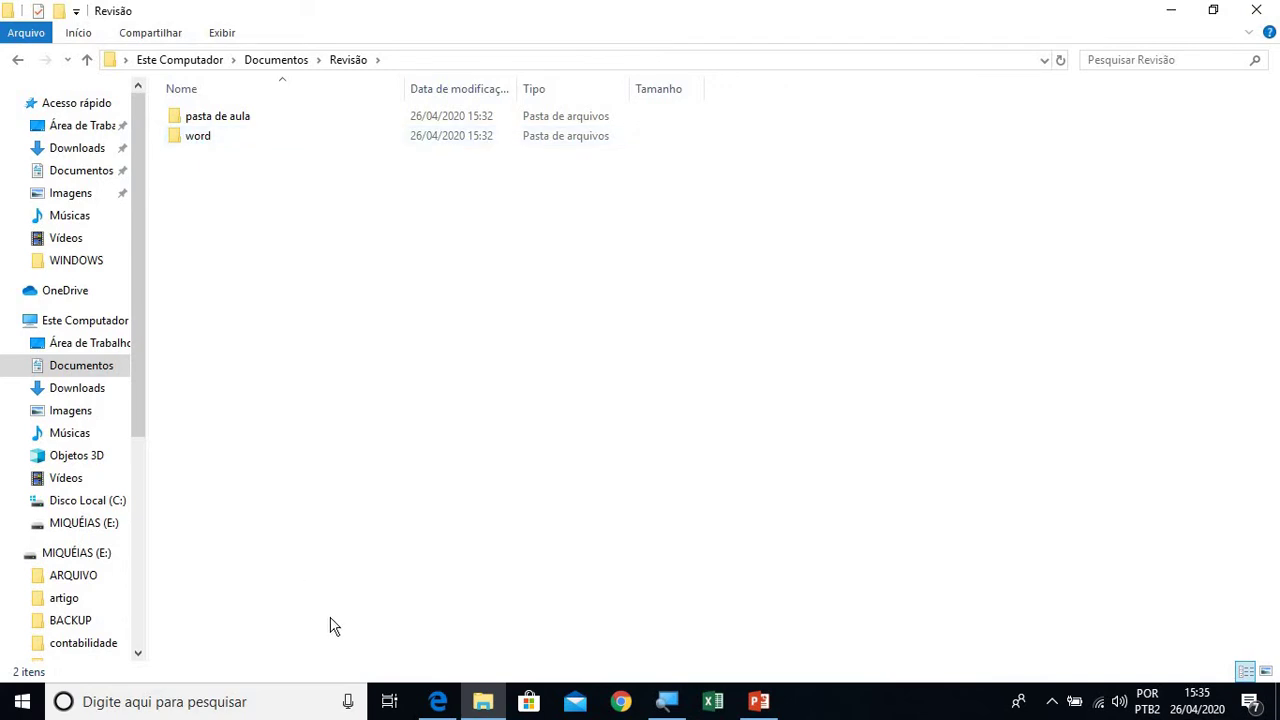
click(1273, 9)
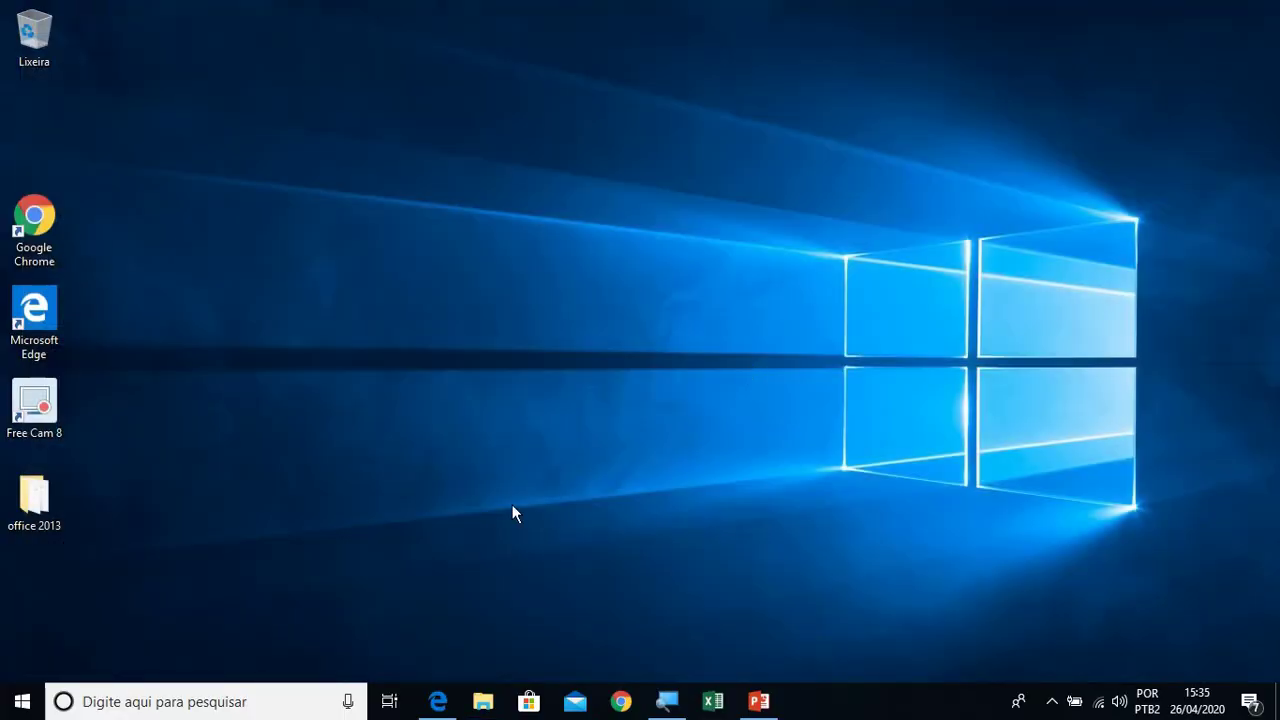
Step: Search Windows for "word", open WordPad maximized and write "texto" in the blank document
click(265, 692)
text(w)
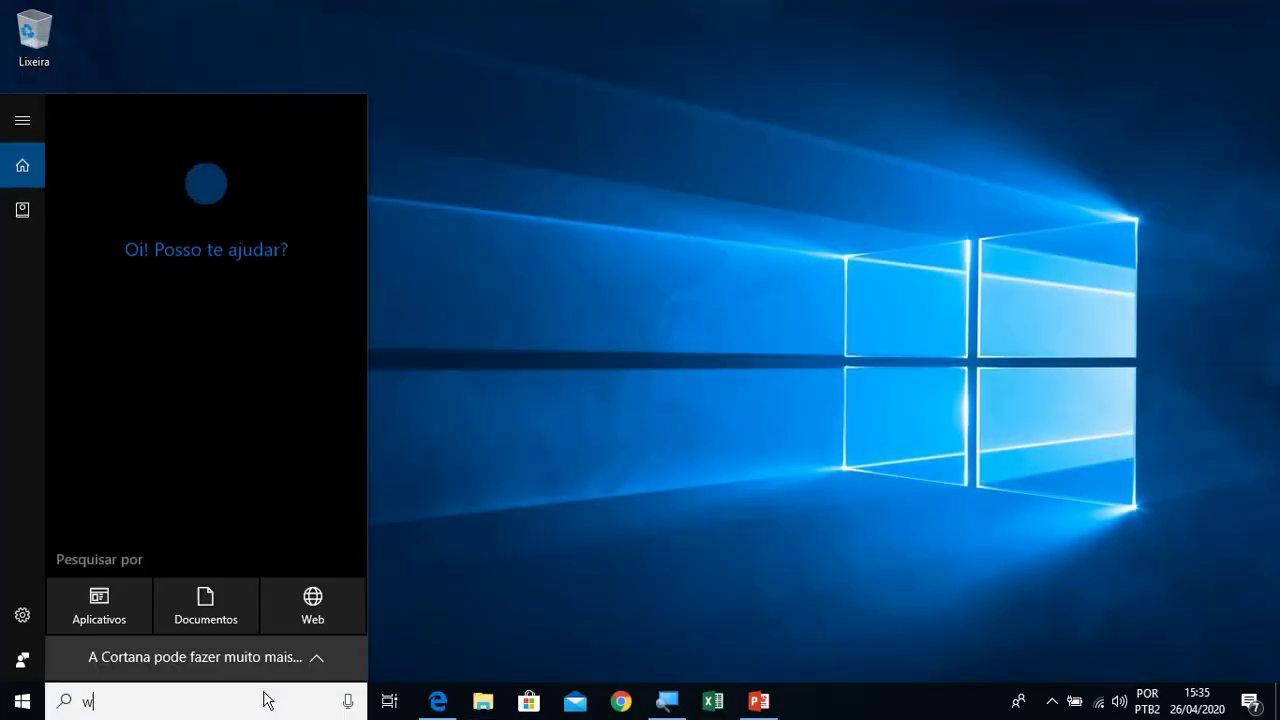
text(ord)
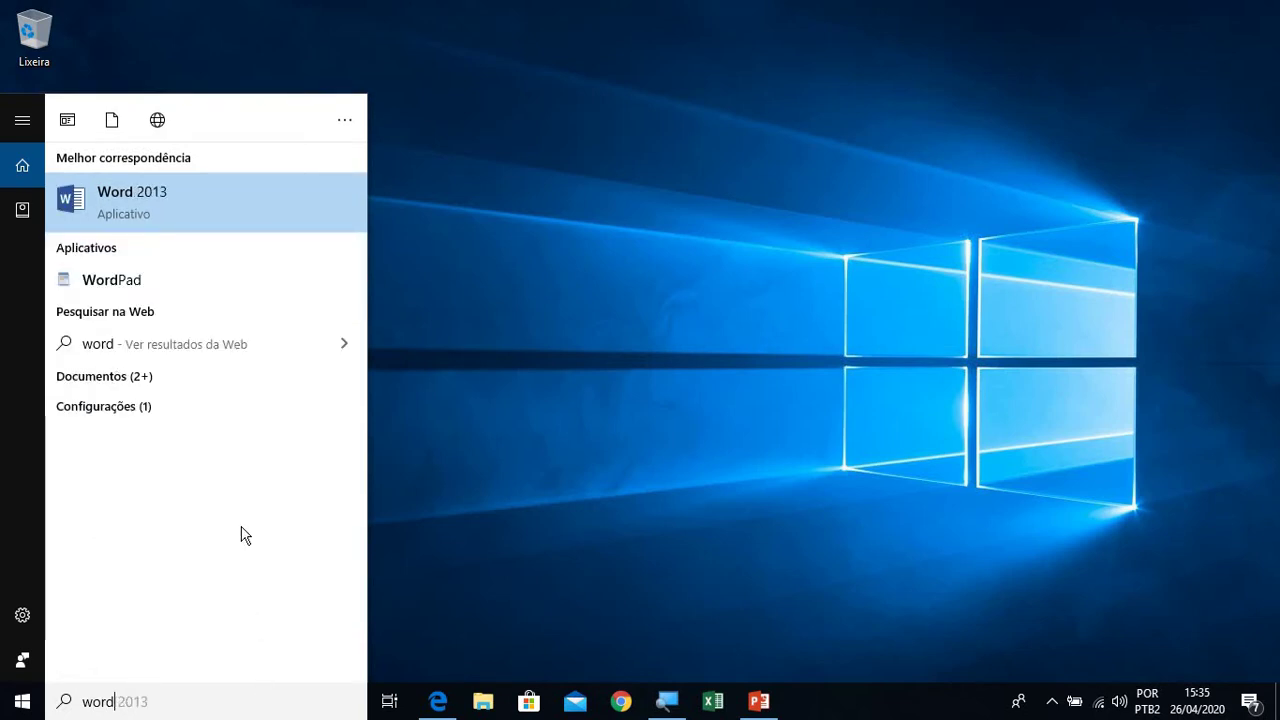
click(145, 276)
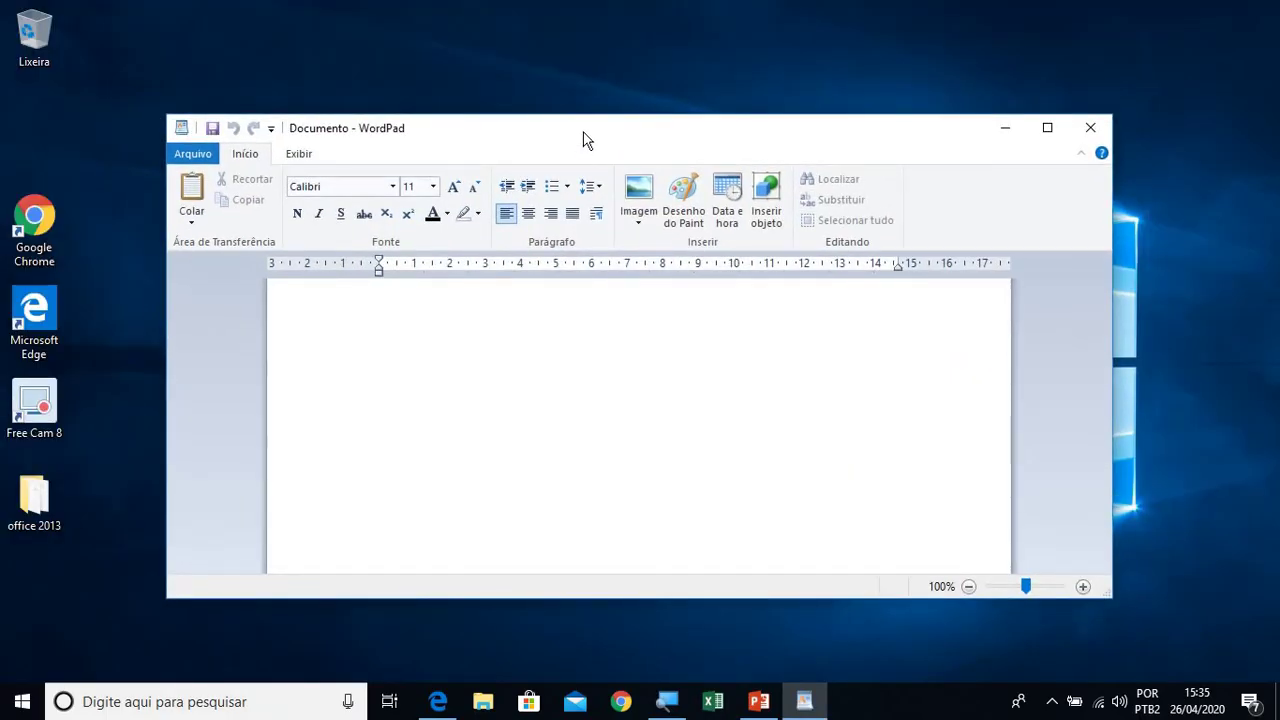
double_click(583, 133)
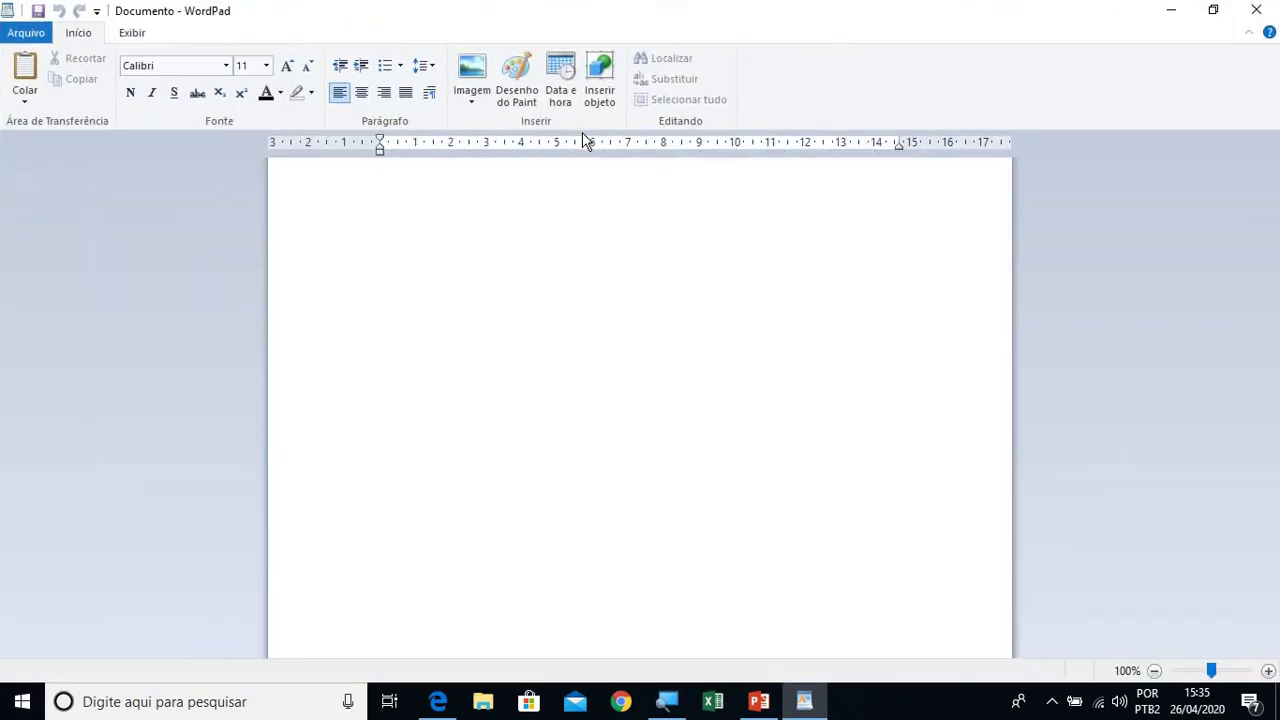
text(tex)
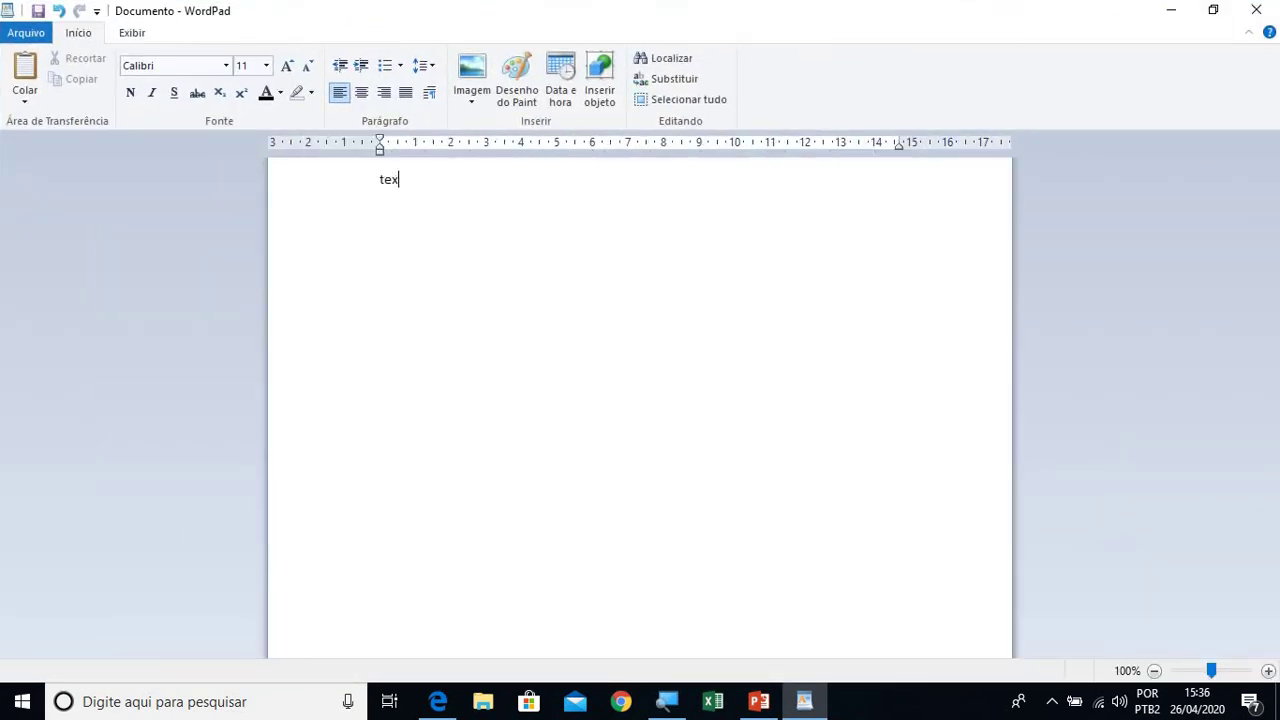
text(to)
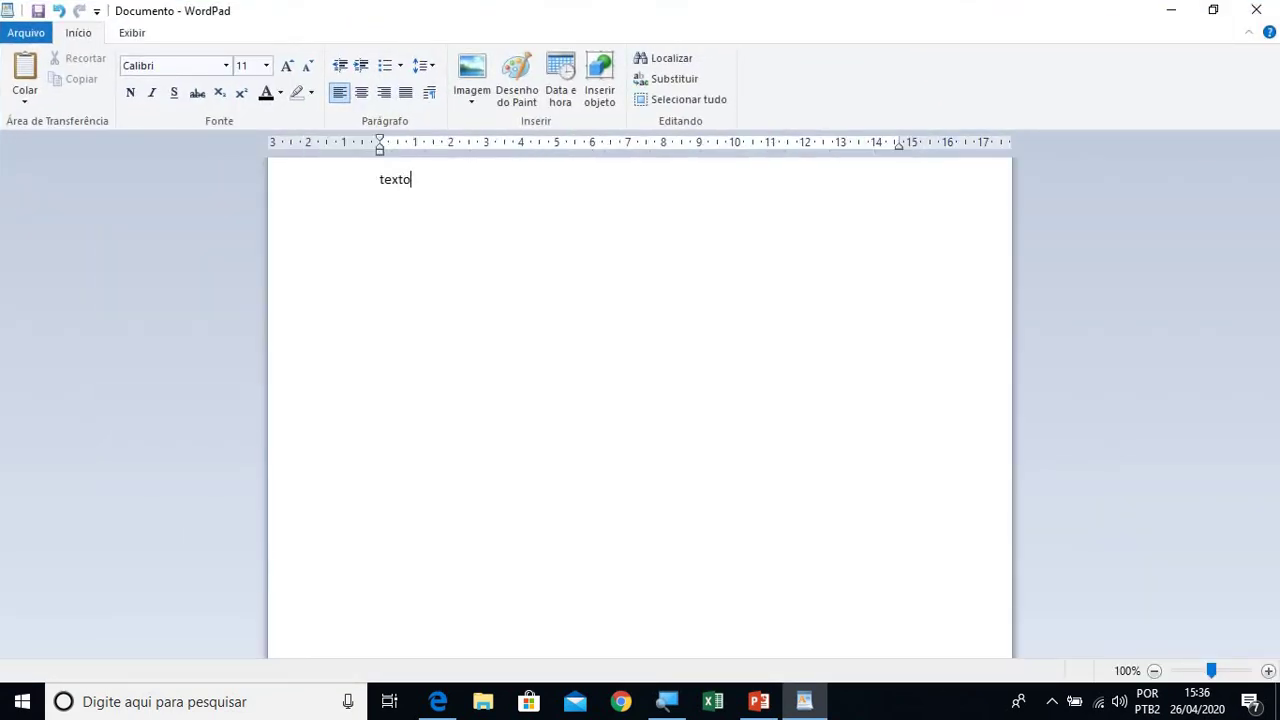
Step: Save the document as "doc" in the "word" folder inside Documentos > Revisão and close WordPad
click(42, 37)
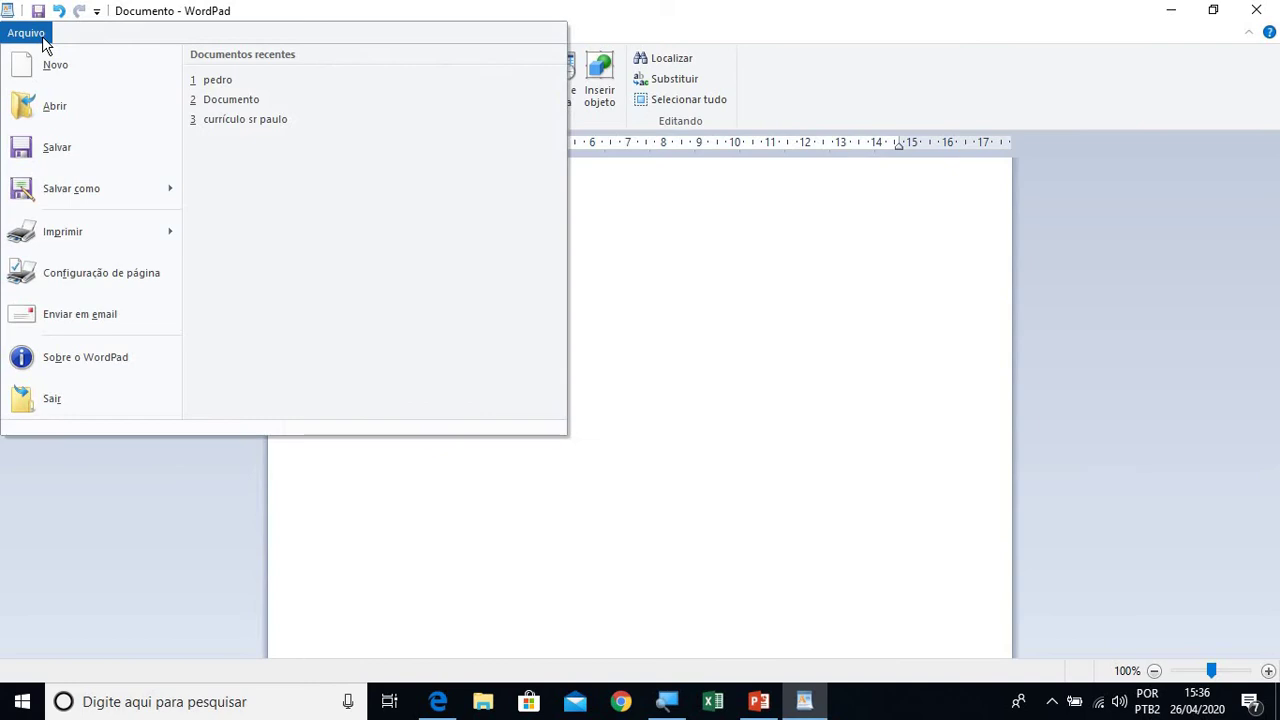
click(82, 147)
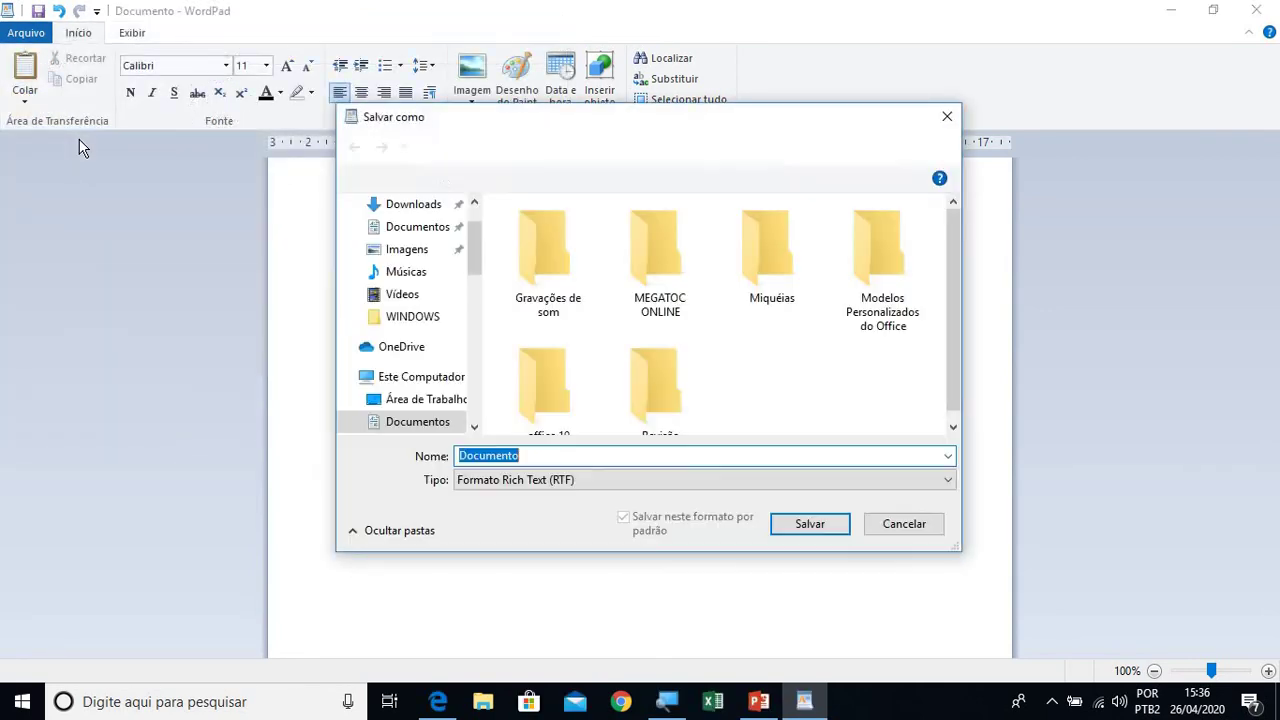
click(392, 233)
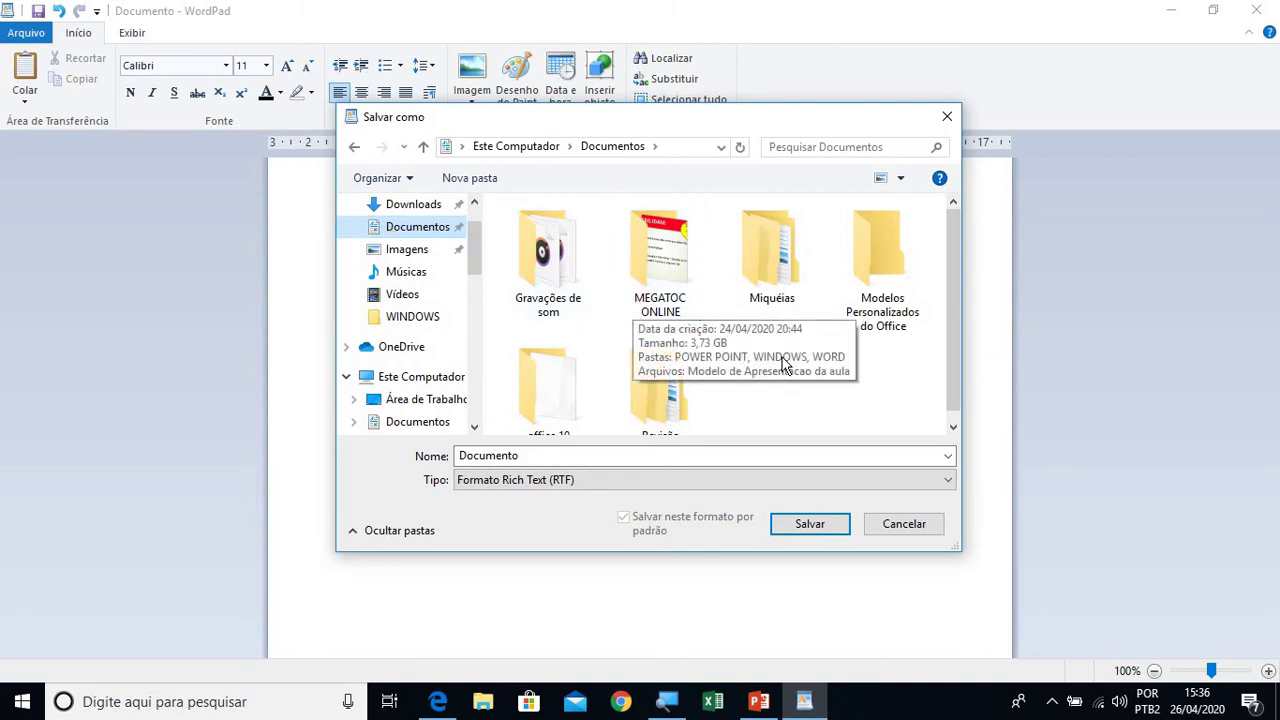
scroll(953, 375, down, 1)
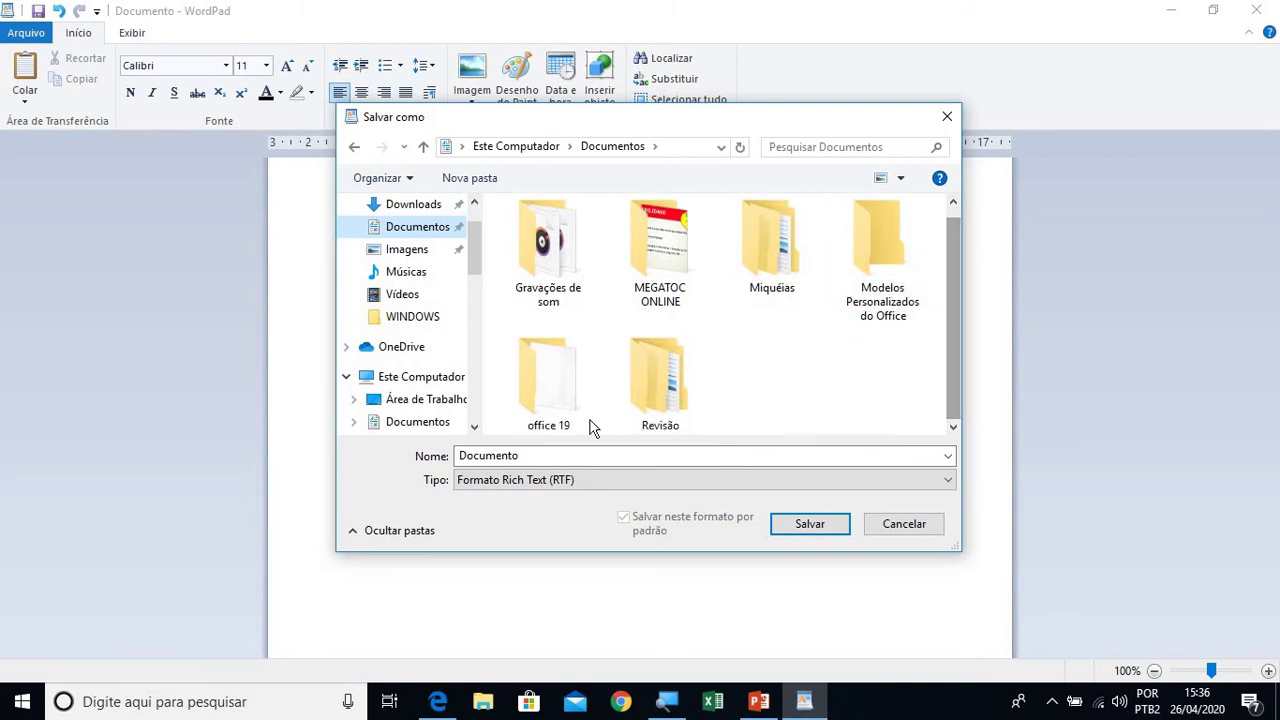
double_click(646, 403)
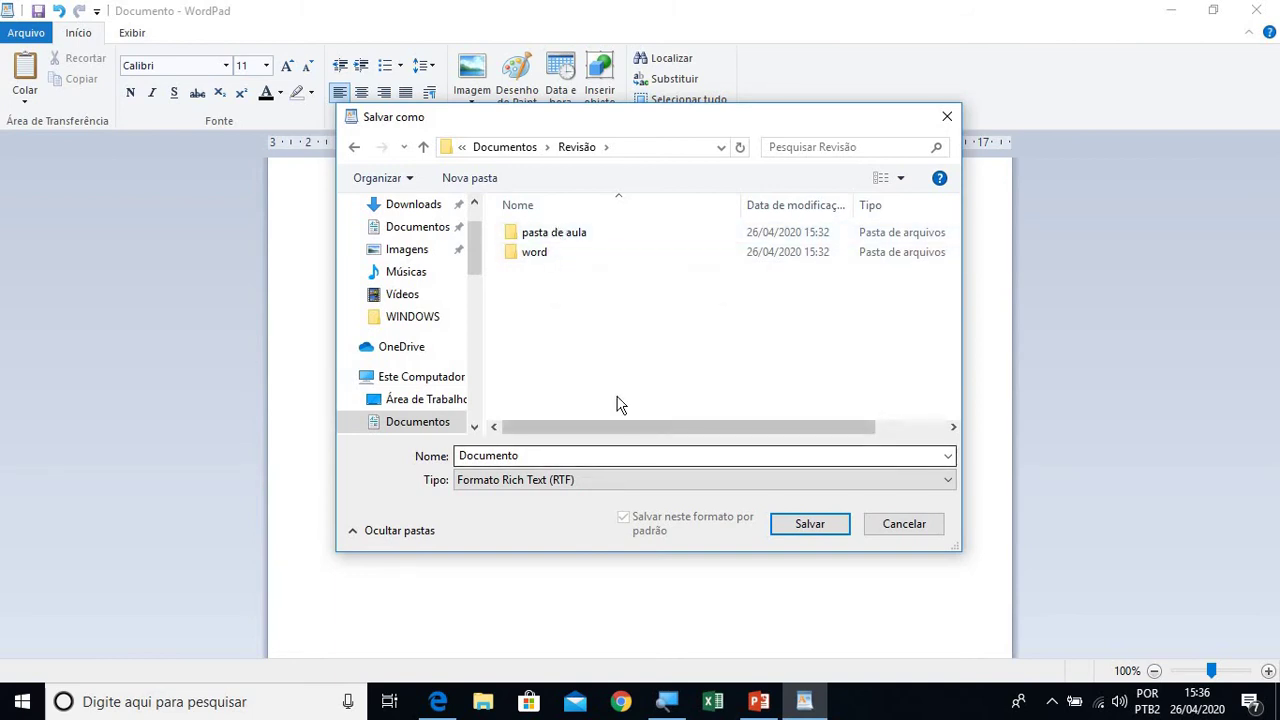
double_click(543, 259)
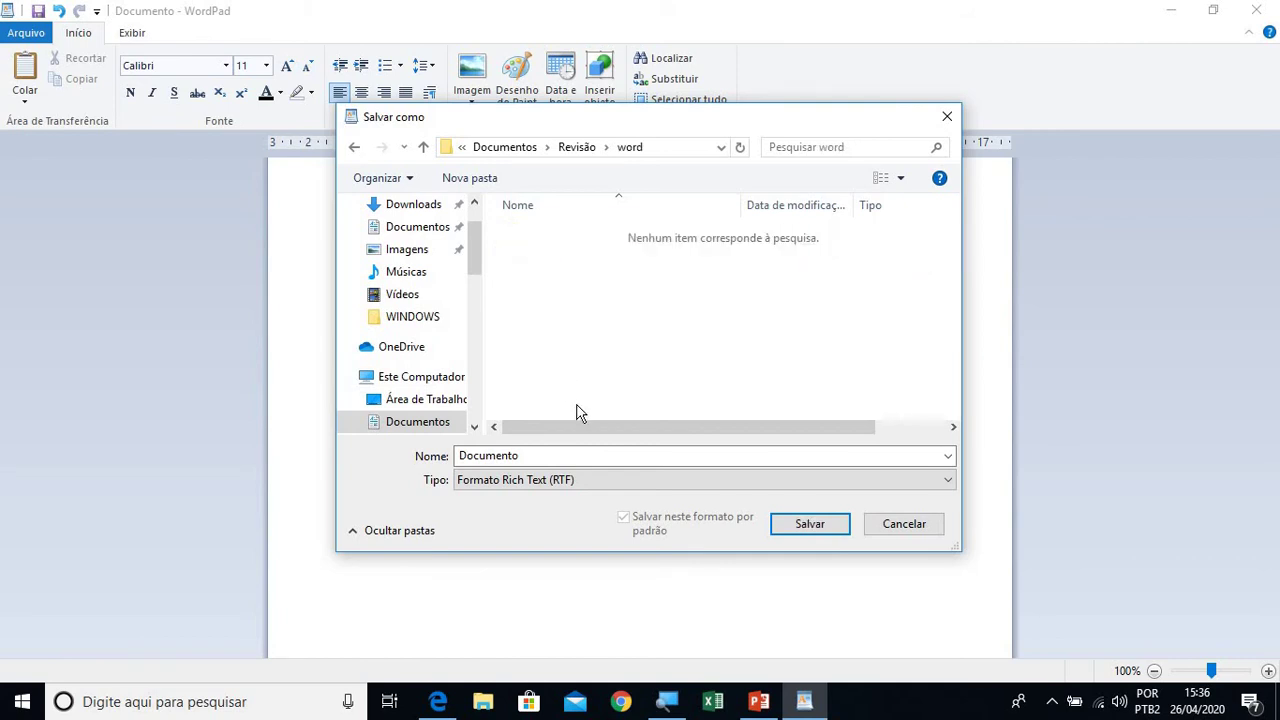
click(555, 454)
double_click(552, 455)
text(doc)
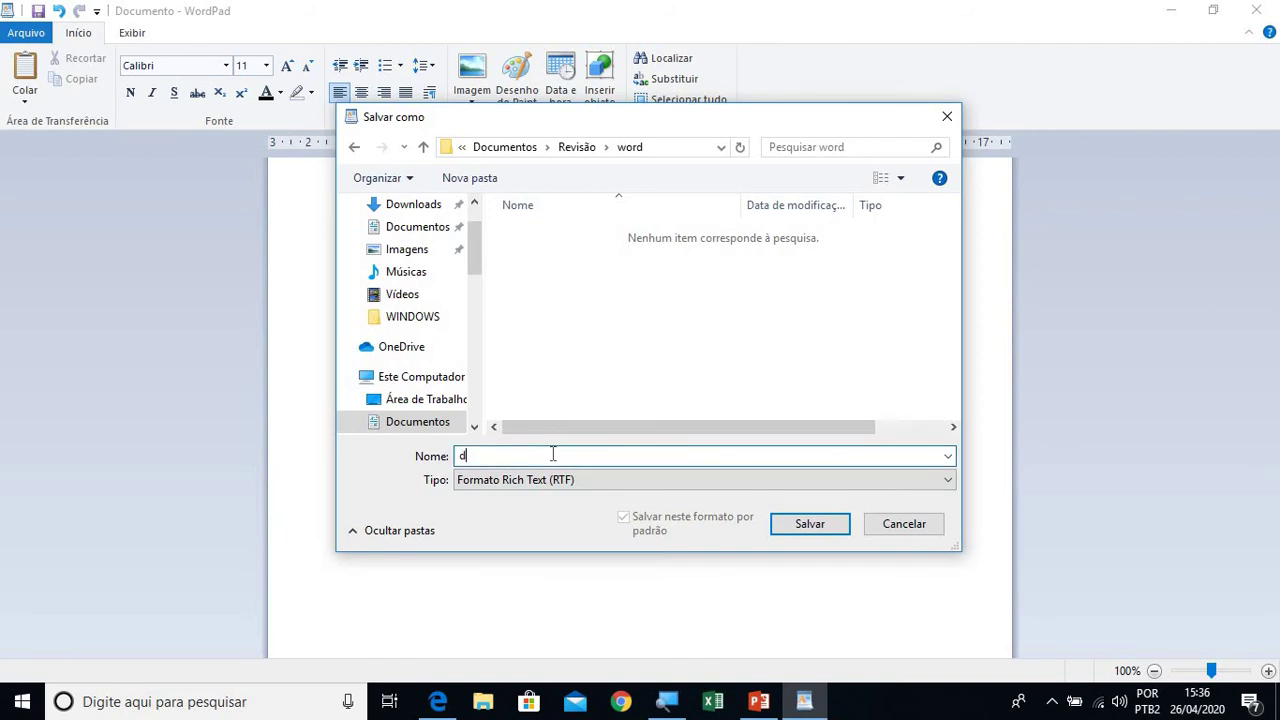
click(812, 530)
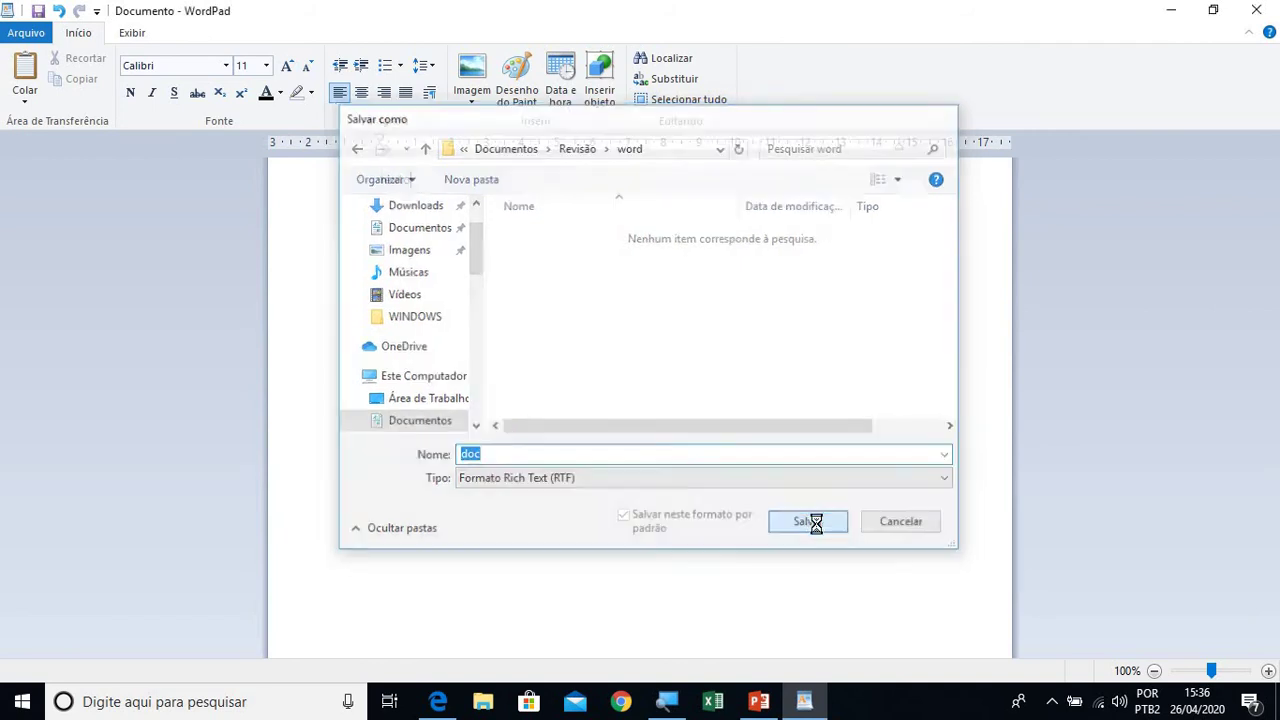
click(1254, 11)
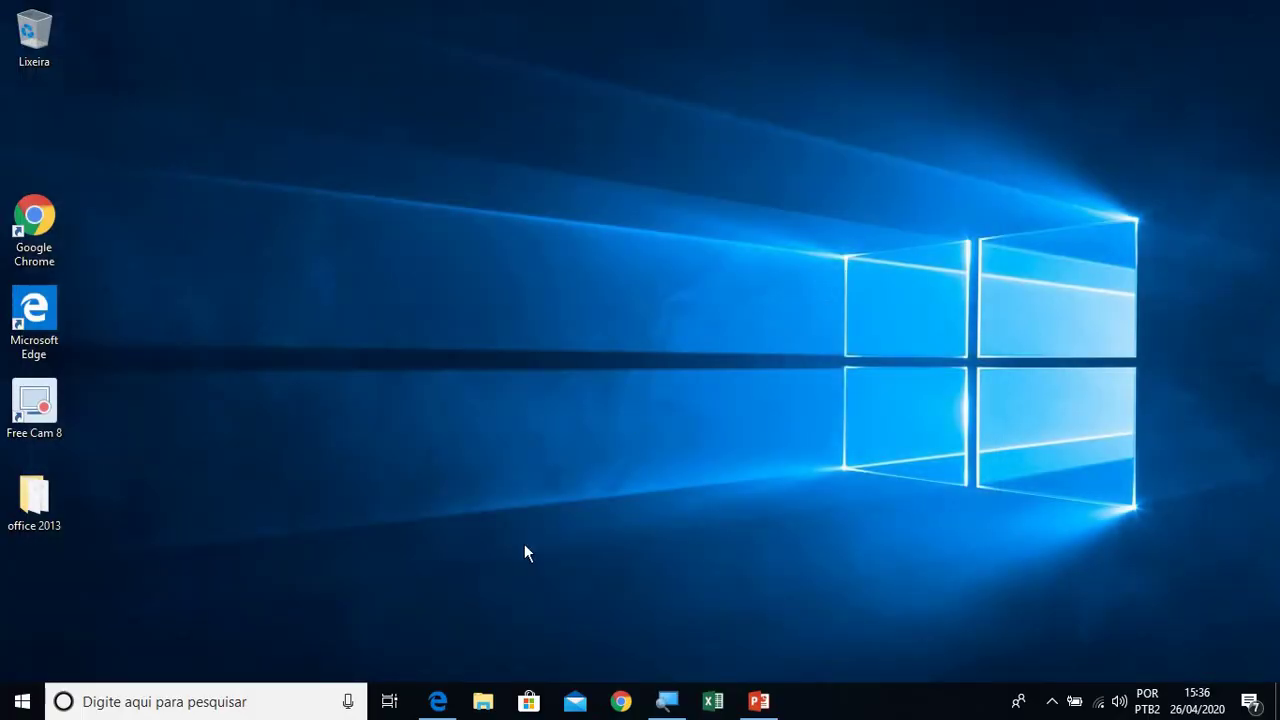
Step: Browse to the "word" folder inside Documentos > Revisão in a maximized File Explorer window
click(483, 703)
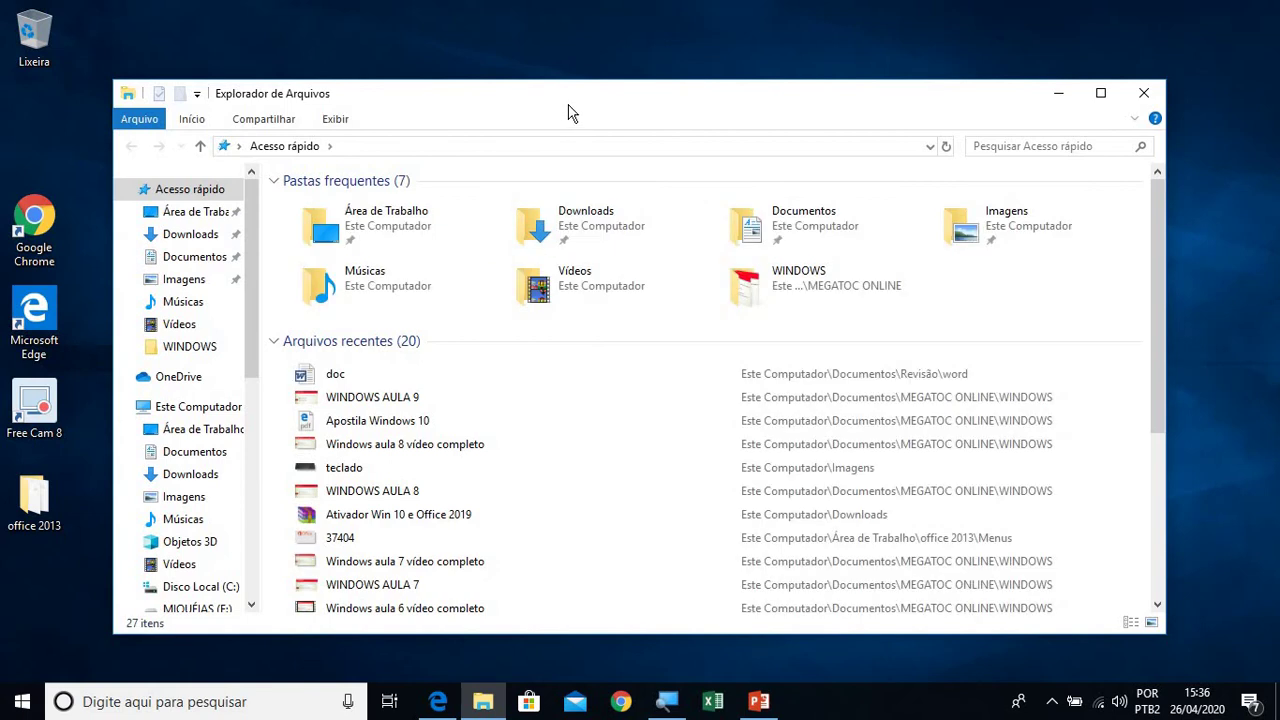
double_click(567, 113)
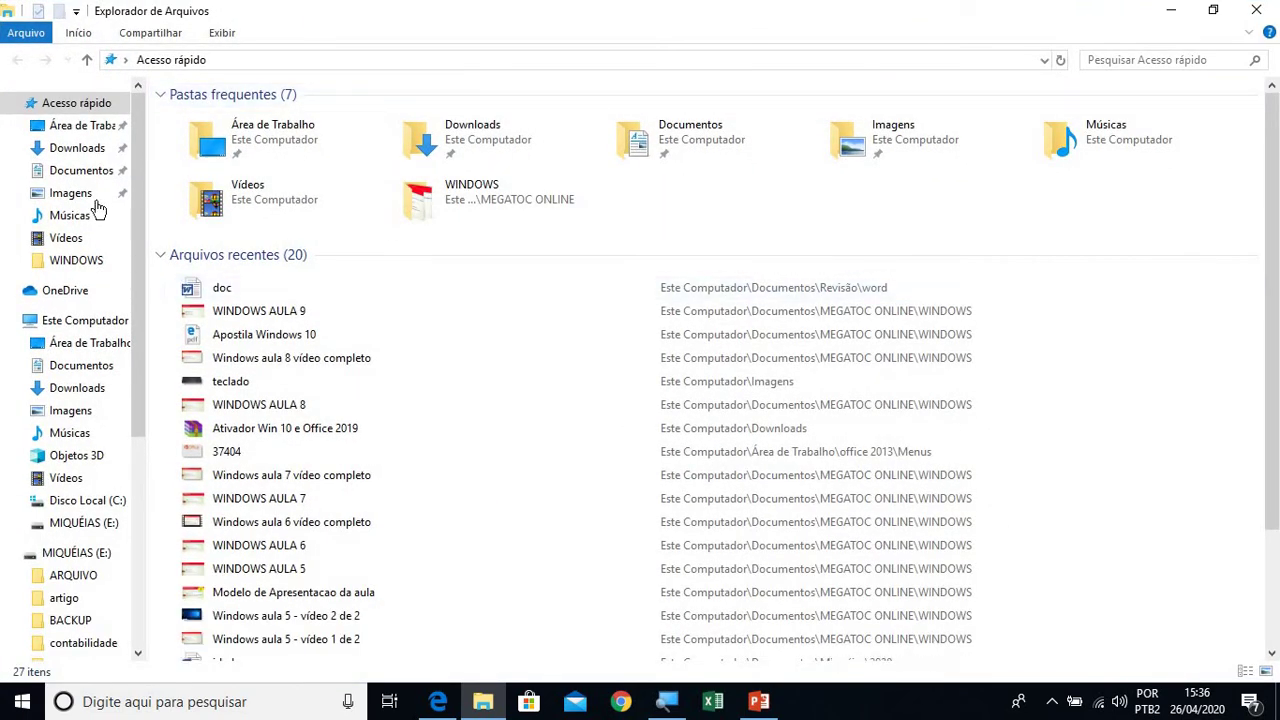
click(88, 178)
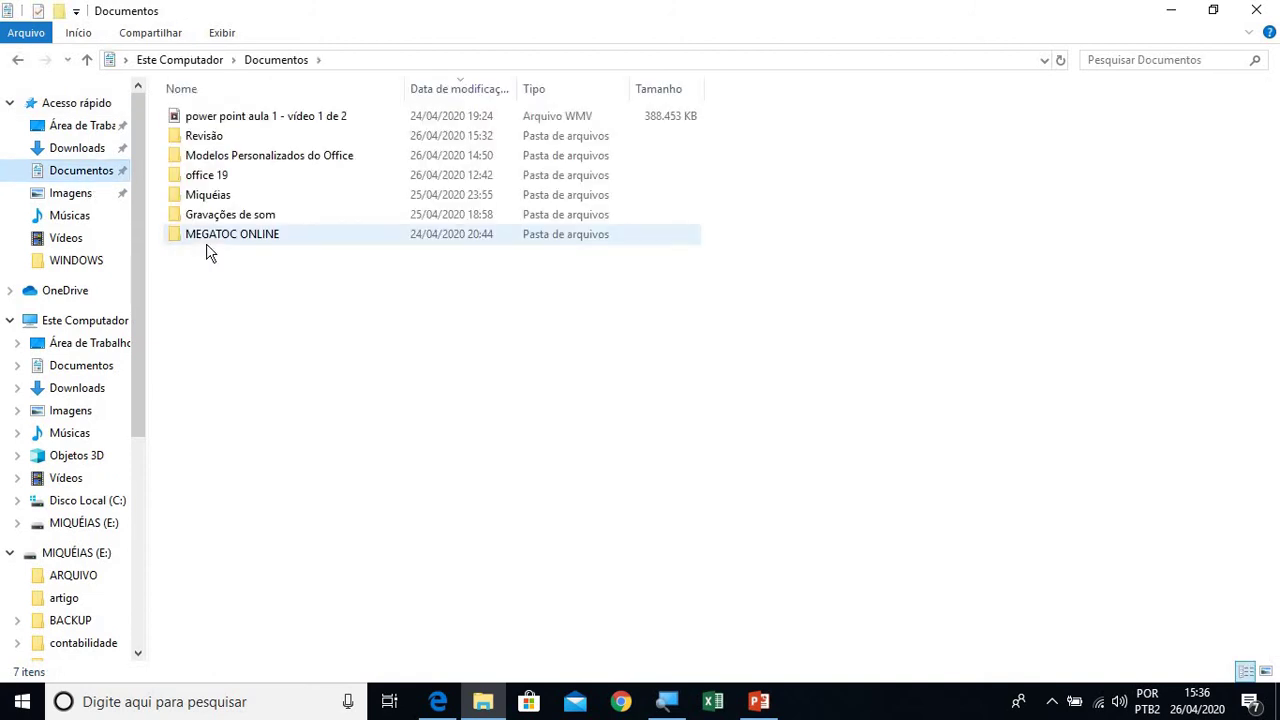
double_click(211, 141)
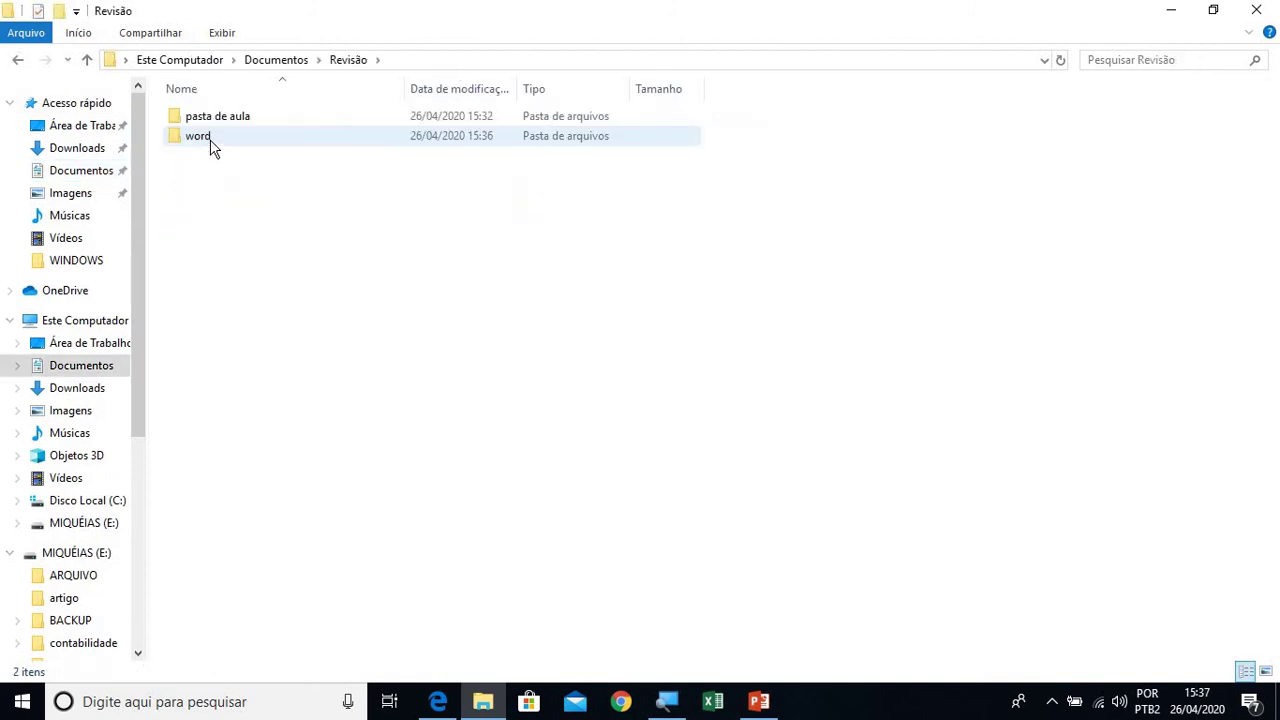
double_click(211, 143)
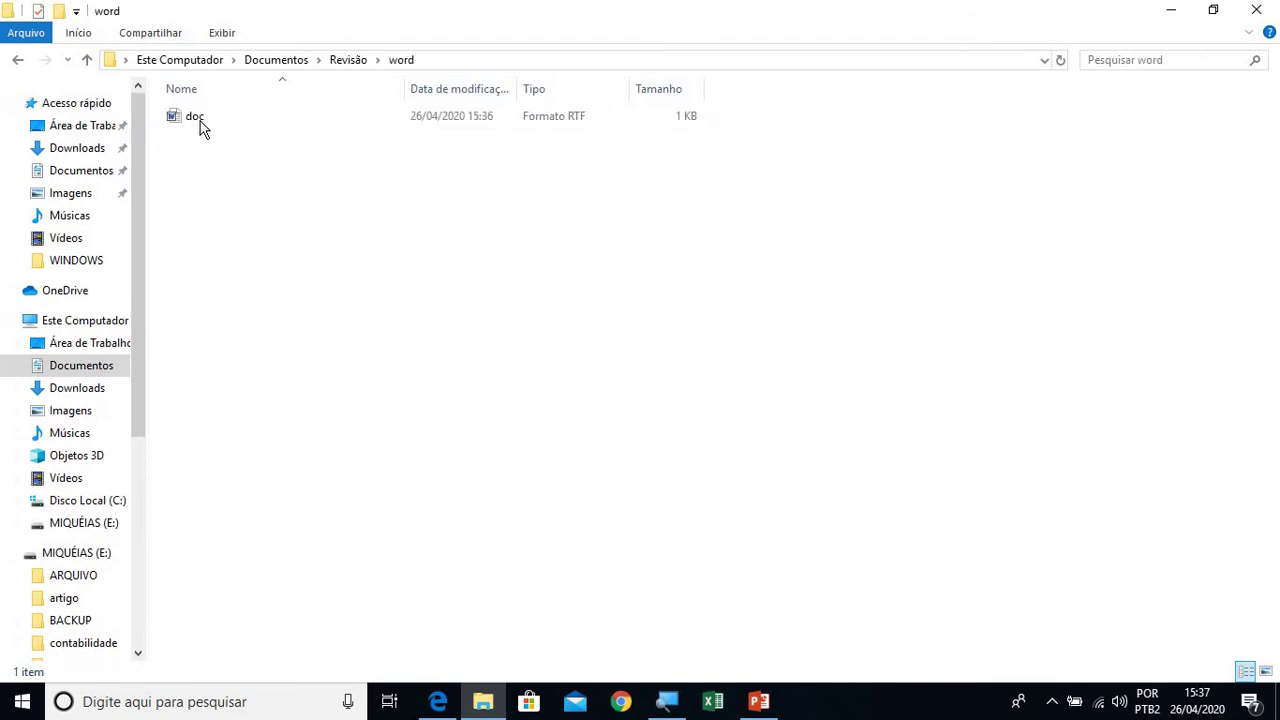
Step: Open the "doc" file in Word to check its text and close the document
click(198, 120)
double_click(198, 120)
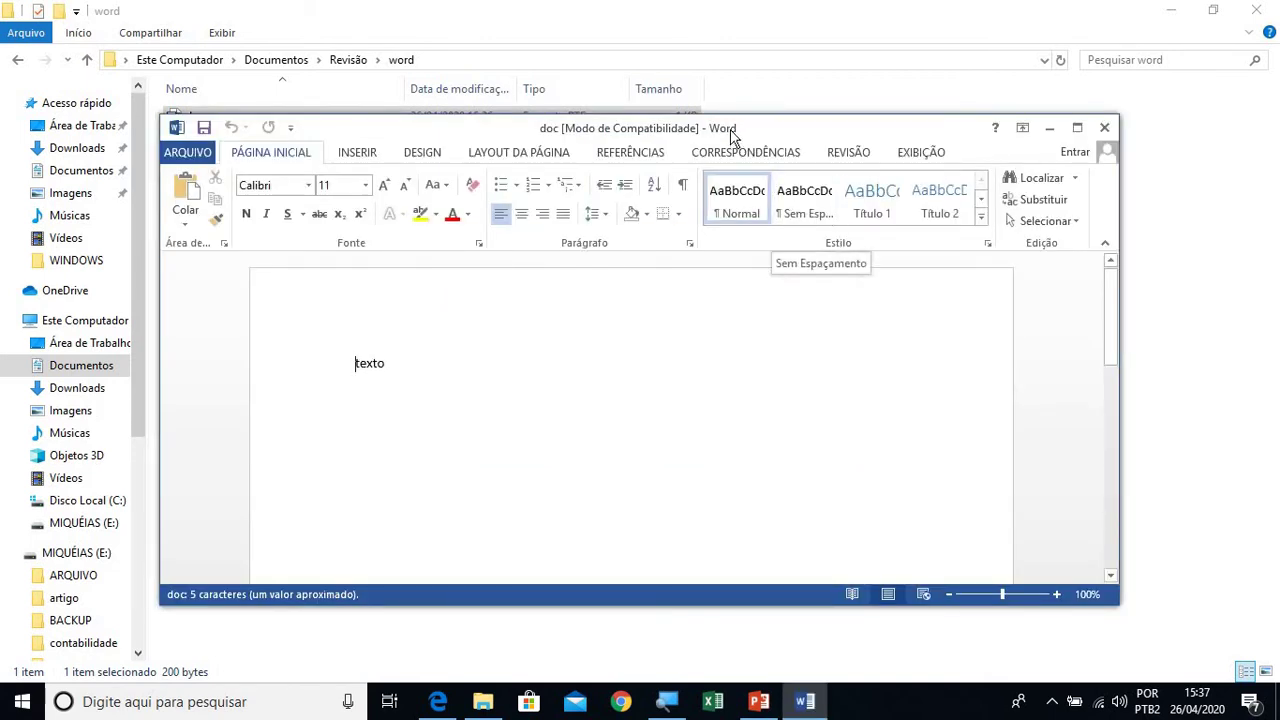
drag(712, 128, 687, 110)
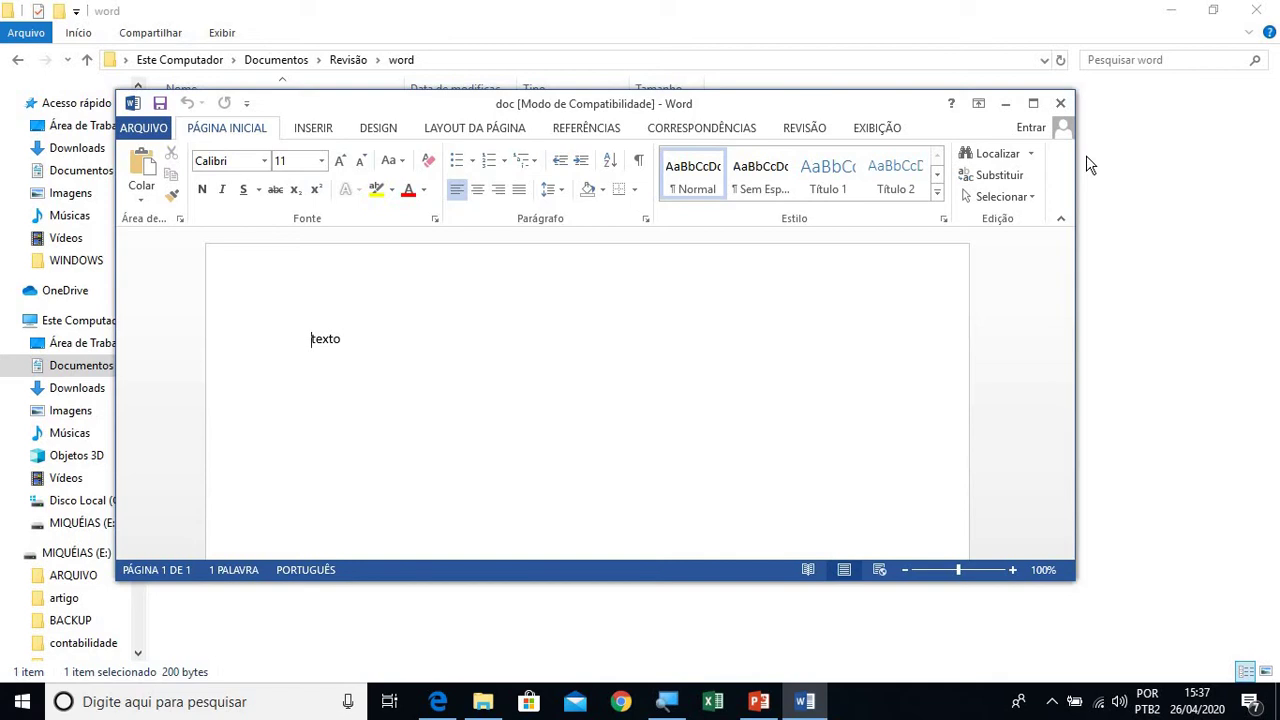
click(1060, 103)
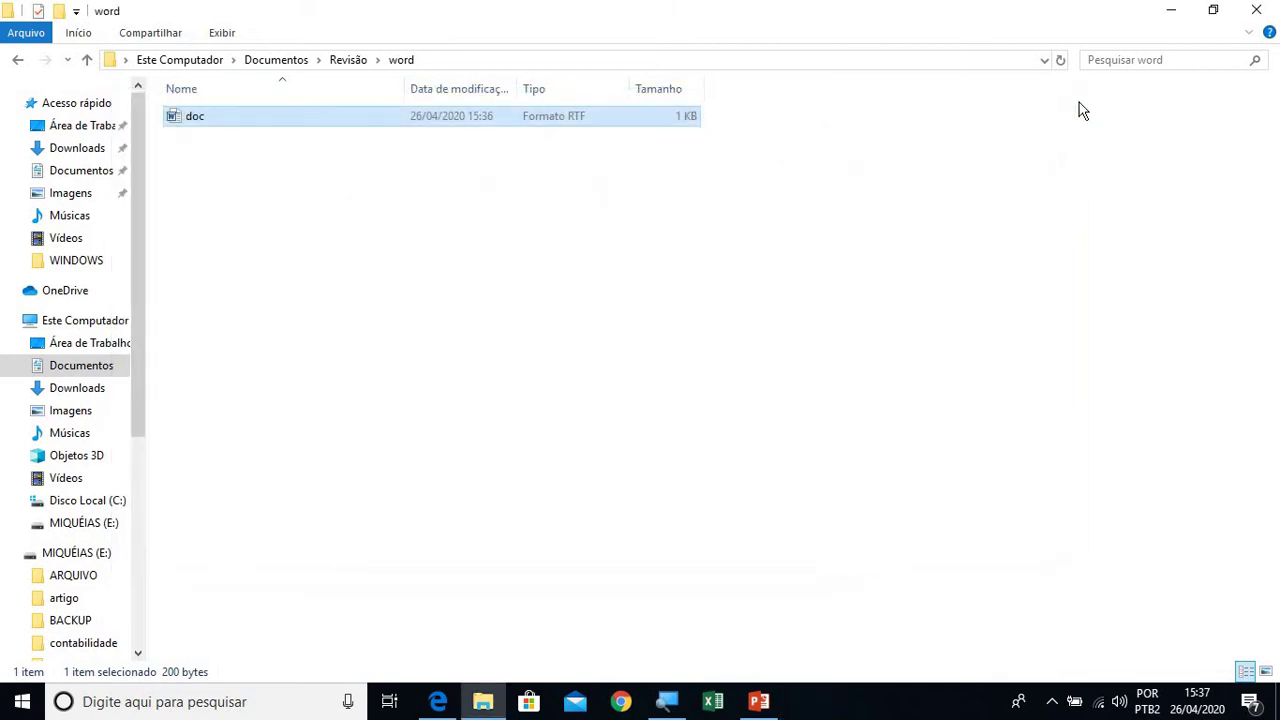
Step: Close the open folder window, delete the "Revisão" folder from Documentos and close File Explorer
click(1259, 16)
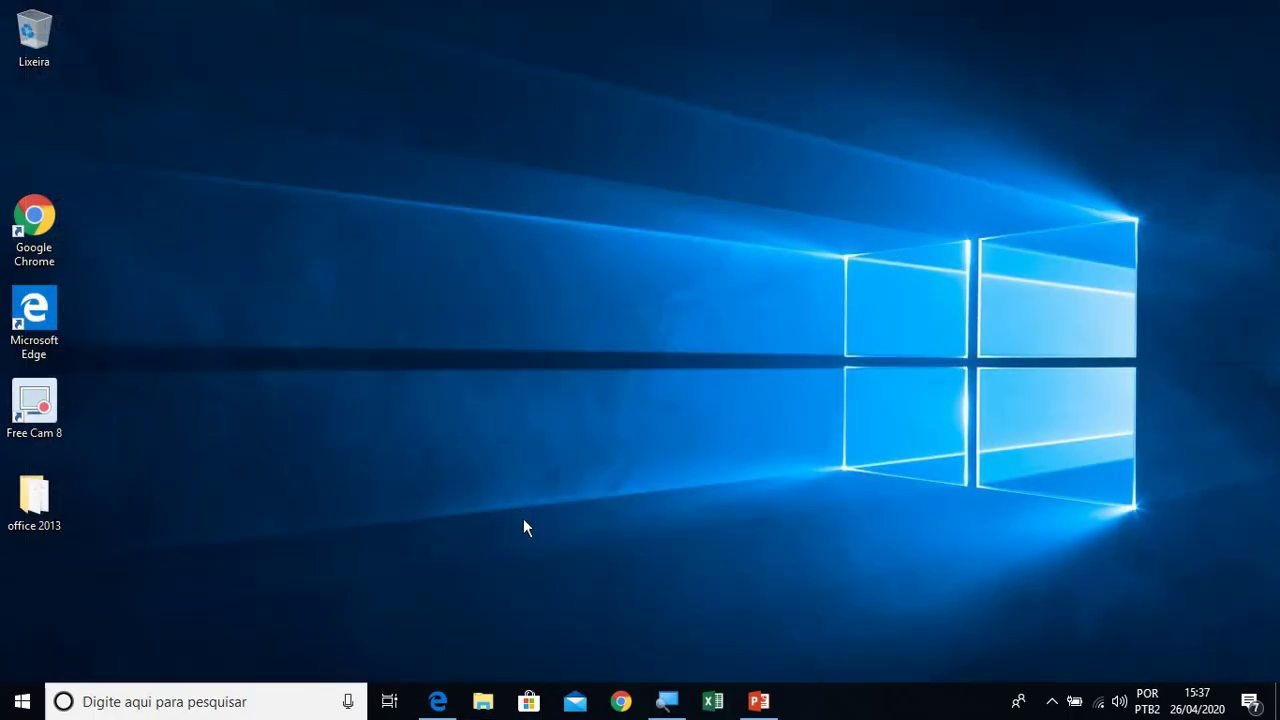
click(482, 703)
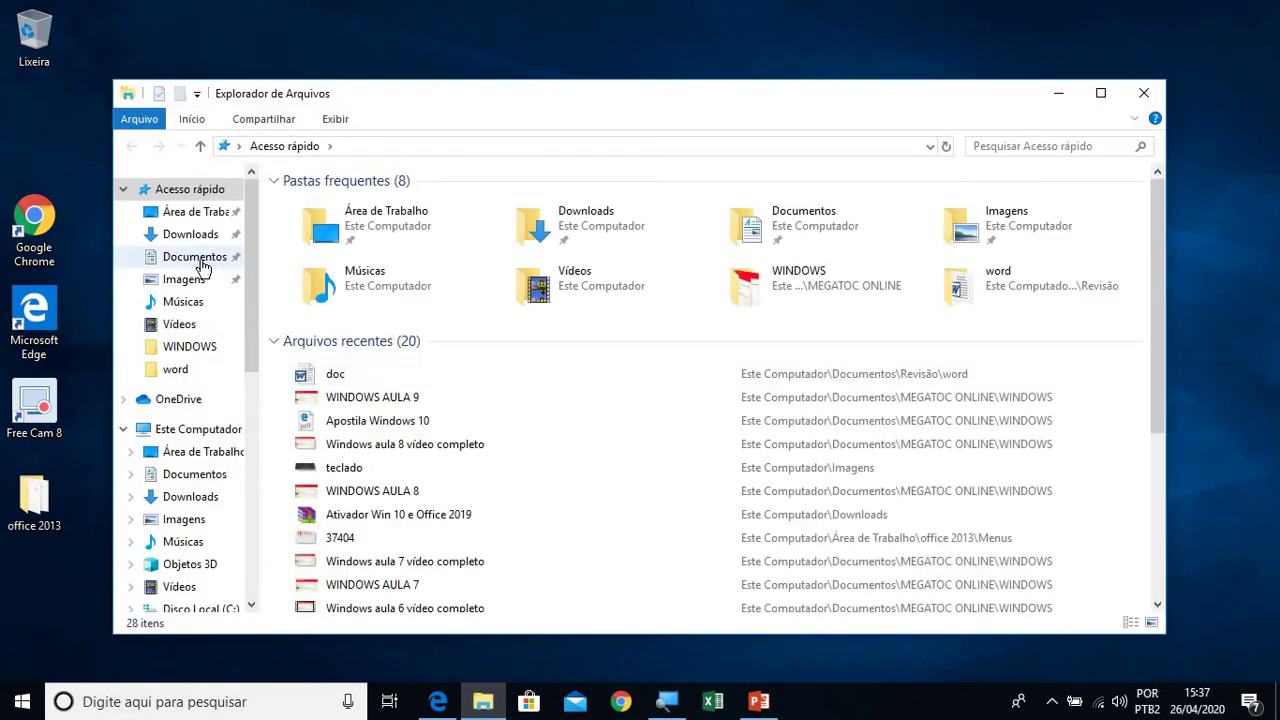
click(205, 262)
click(313, 226)
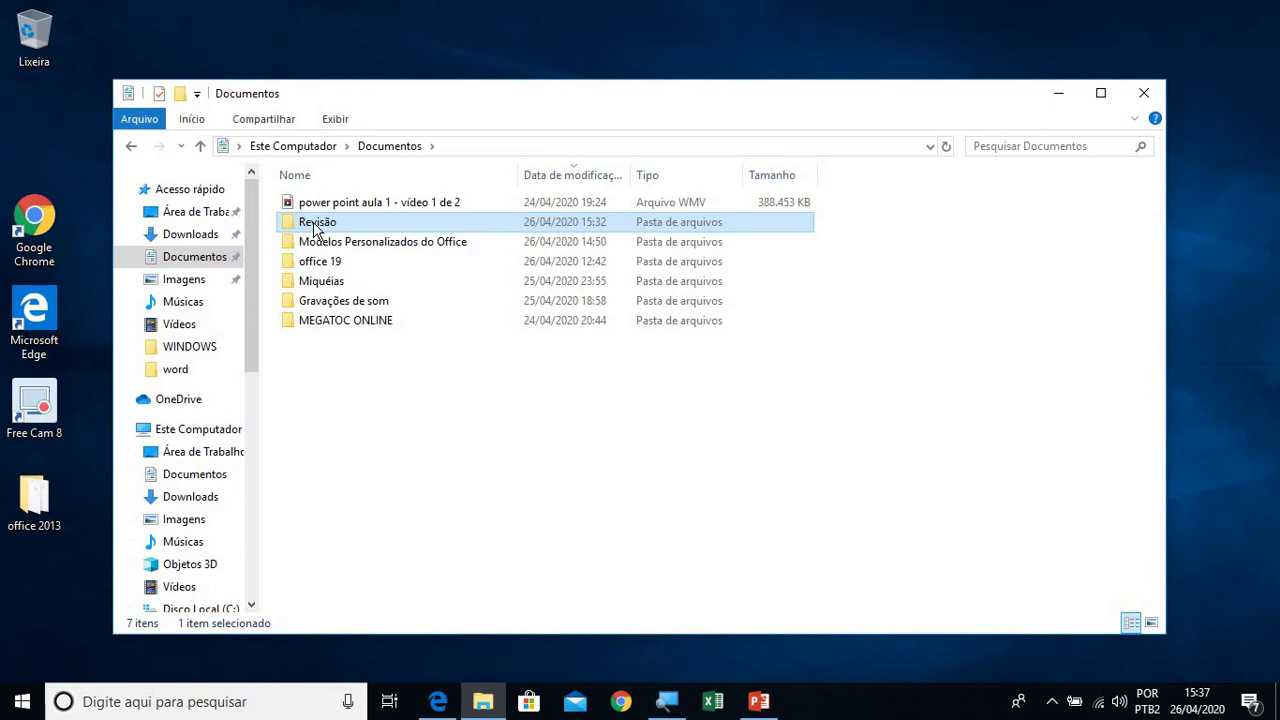
right_click(313, 228)
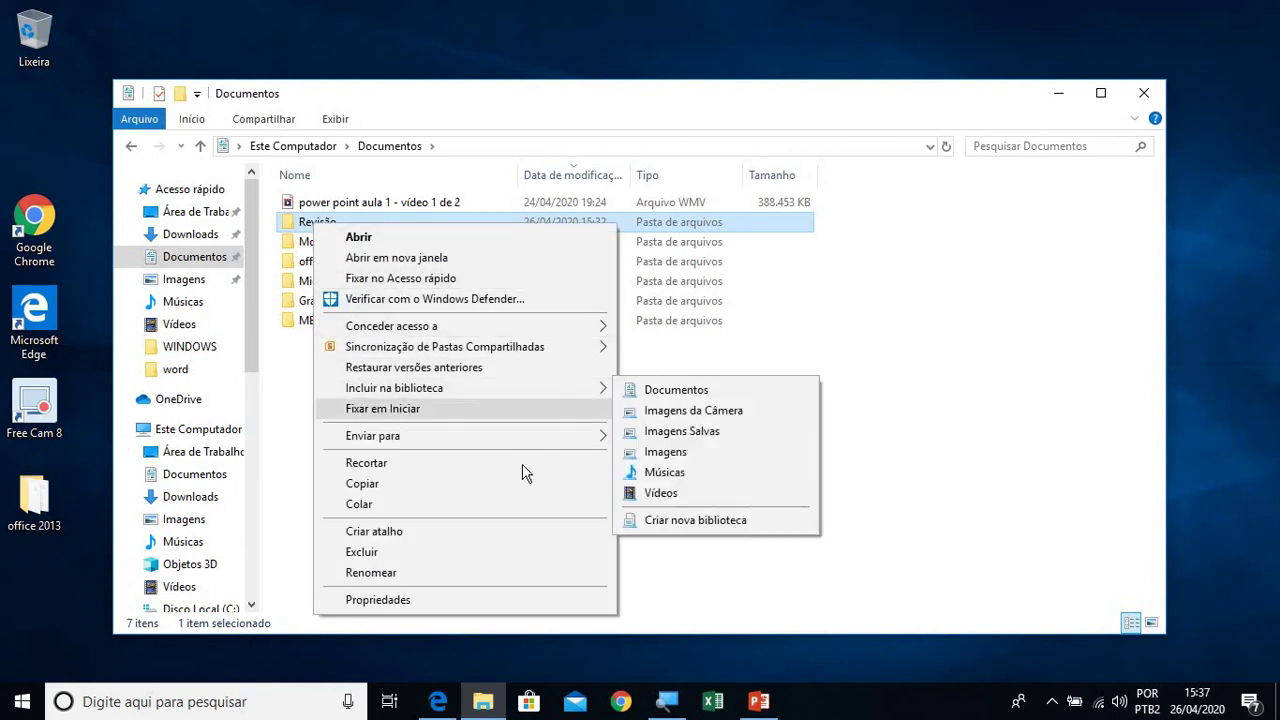
click(477, 551)
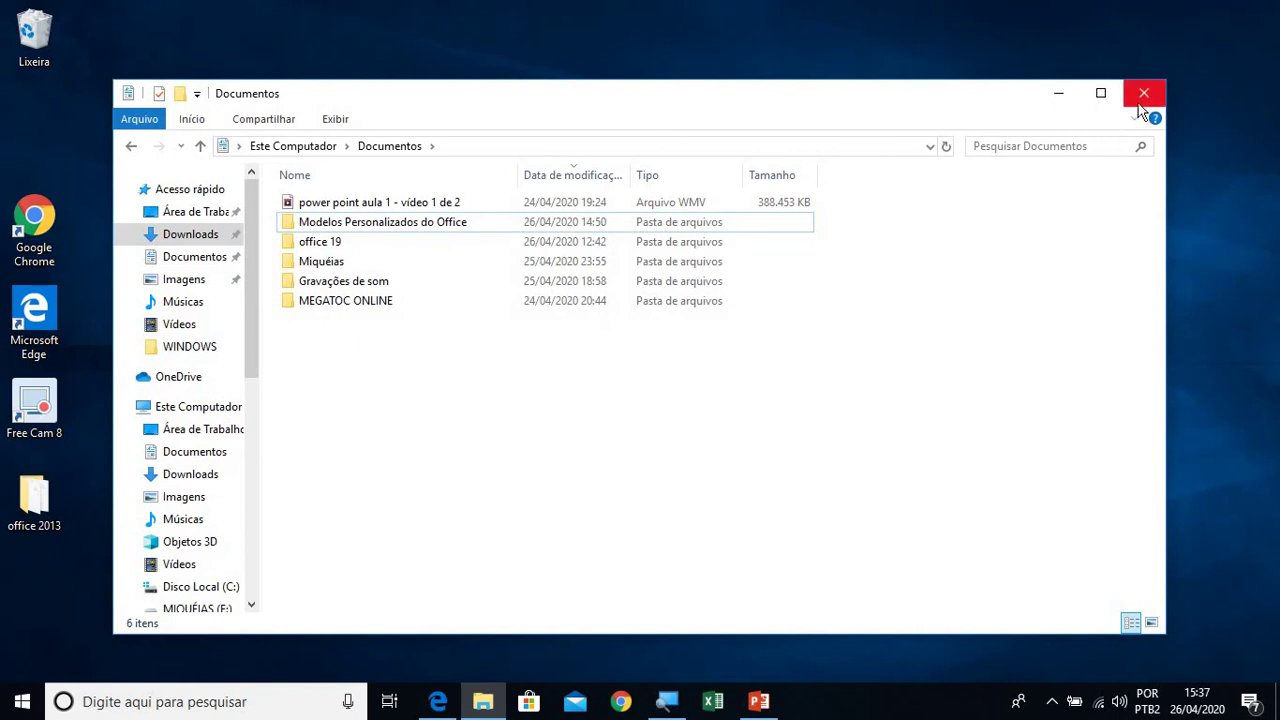
click(1143, 95)
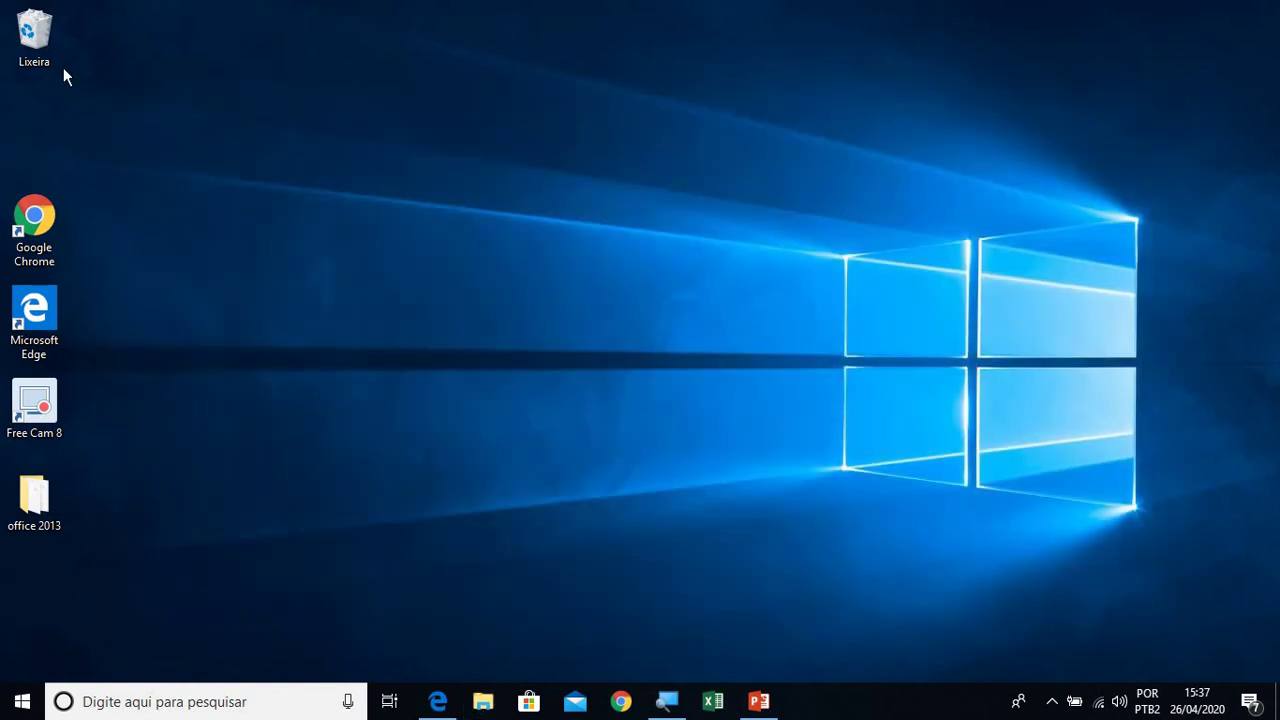
Step: Restore the deleted "Revisão" folder from the Recycle Bin to its original location and close the Recycle Bin
double_click(38, 41)
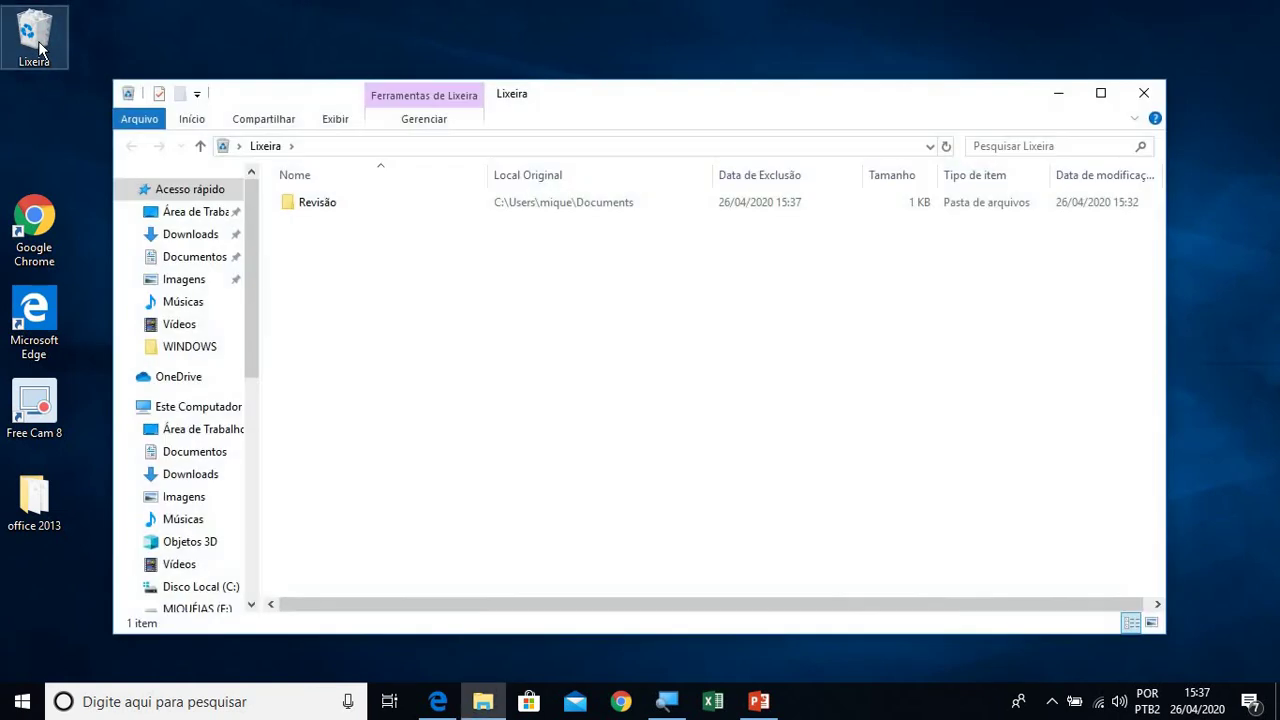
click(308, 206)
right_click(308, 209)
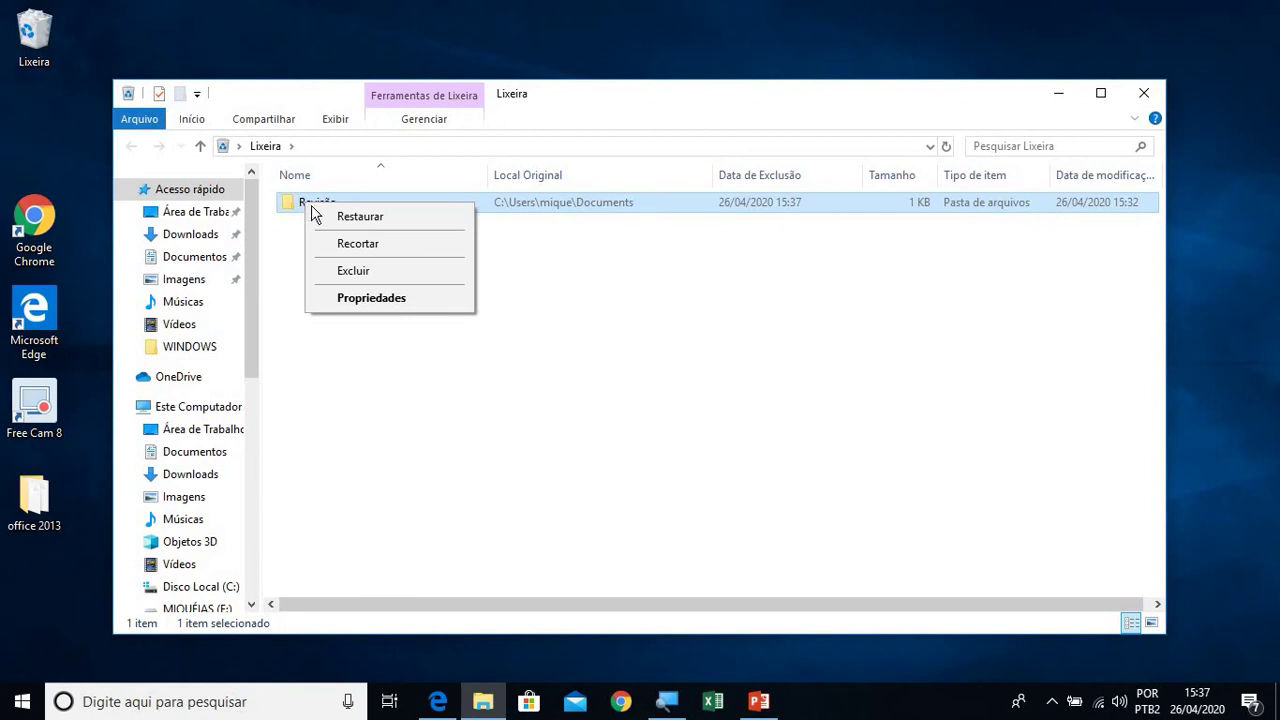
click(352, 217)
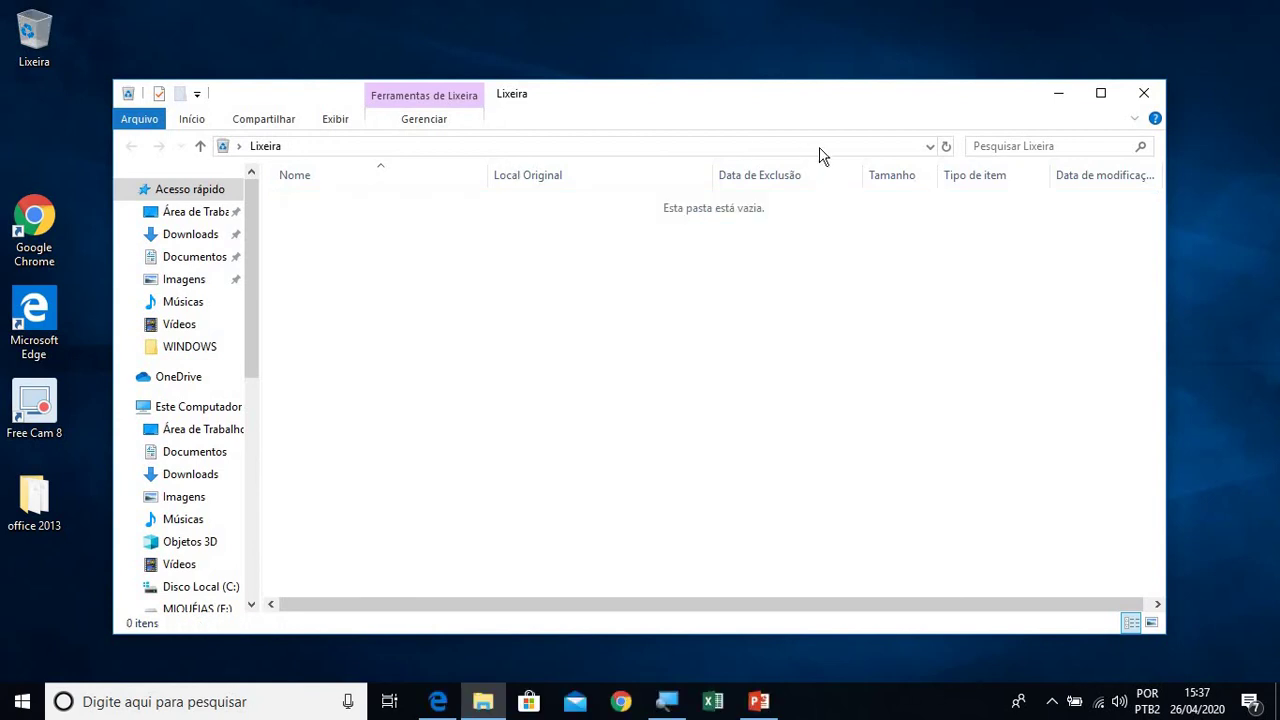
click(1143, 92)
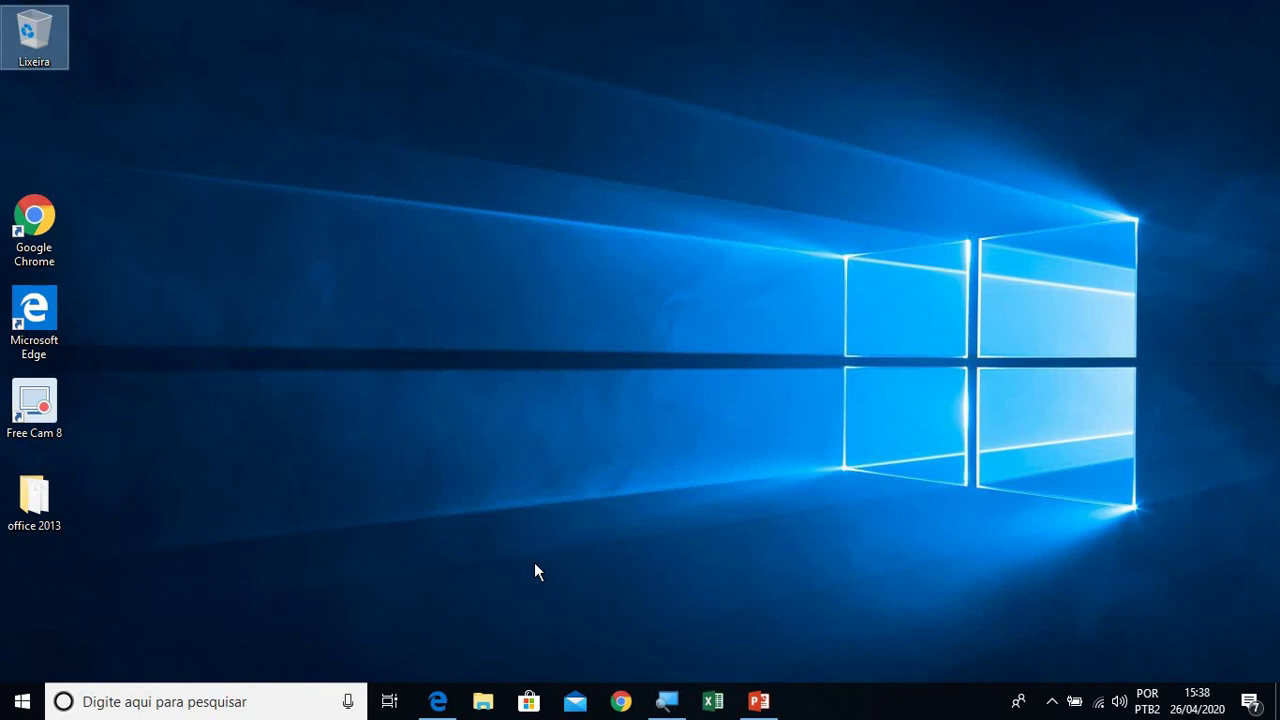
Step: Check the contents of the "Revisão" folder and its "word" subfolder in Documentos, and return to Documentos
click(488, 698)
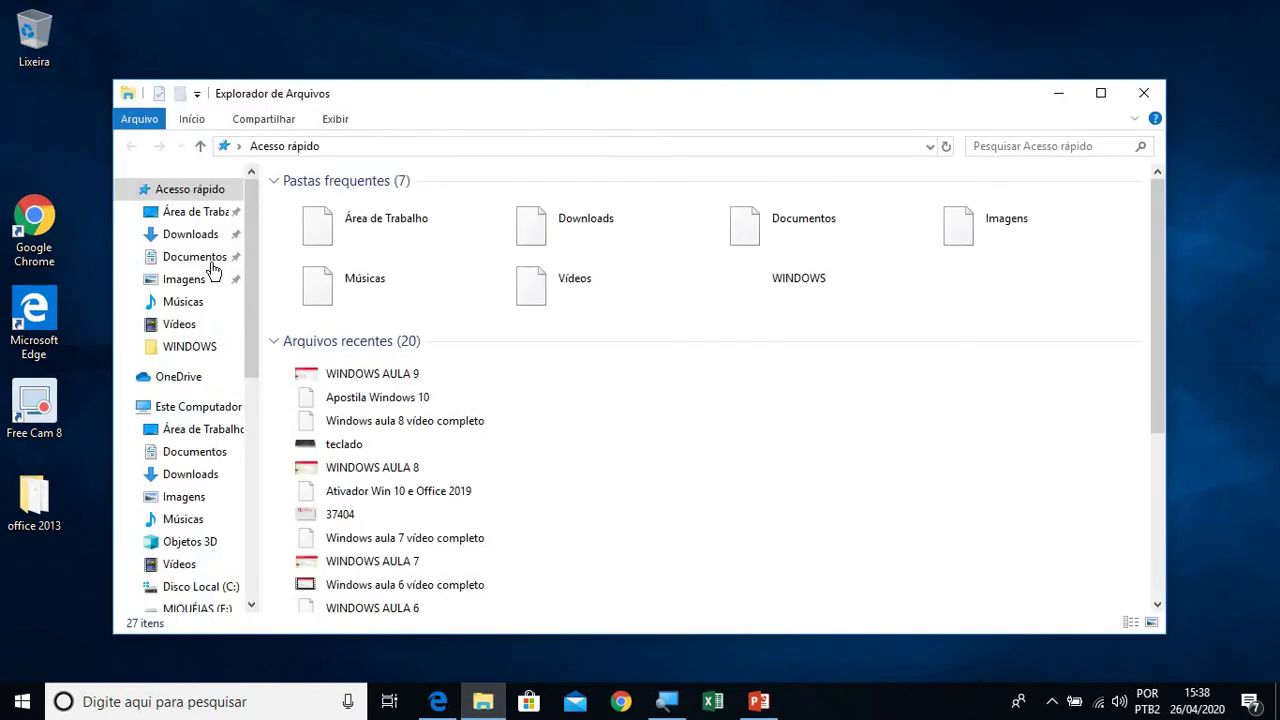
click(211, 262)
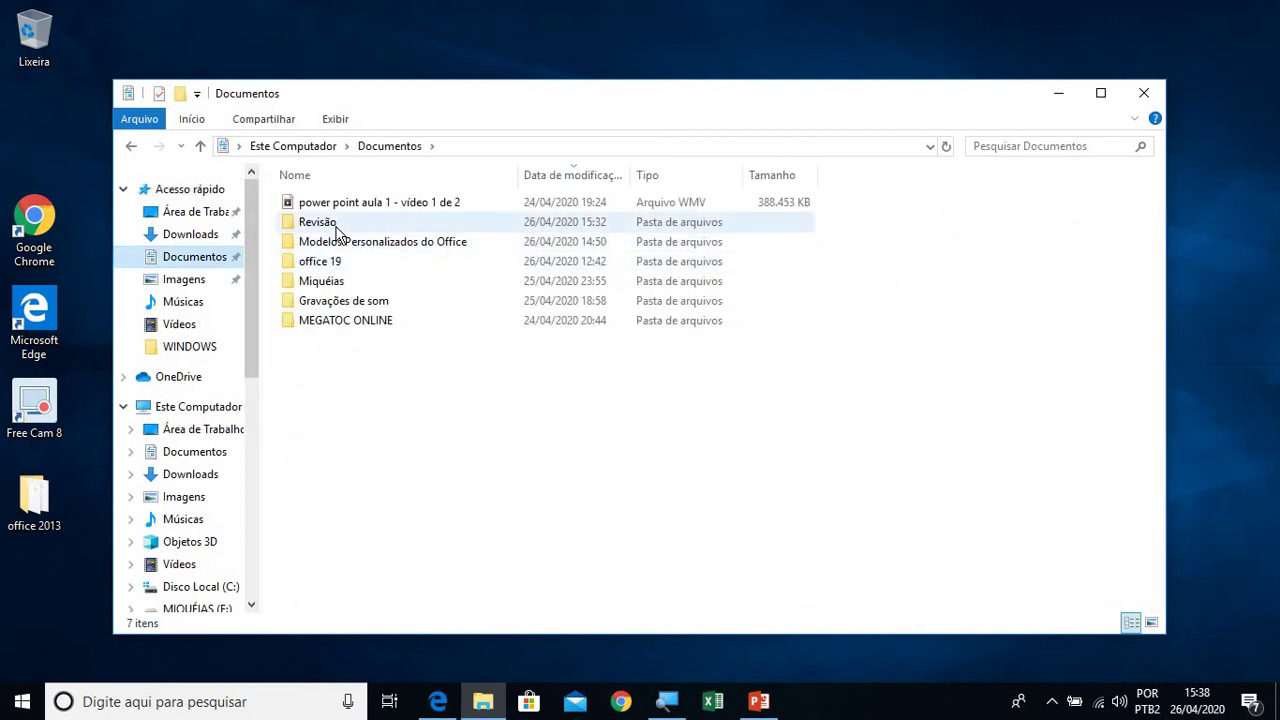
double_click(337, 226)
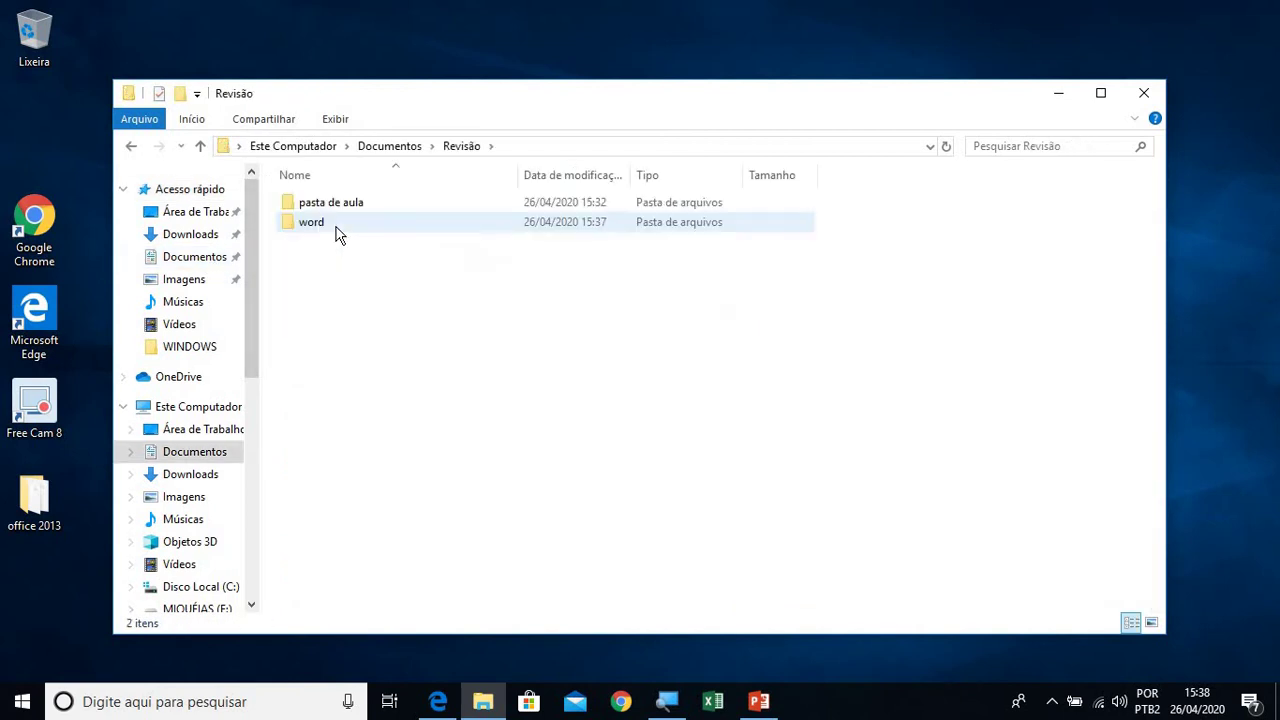
double_click(320, 221)
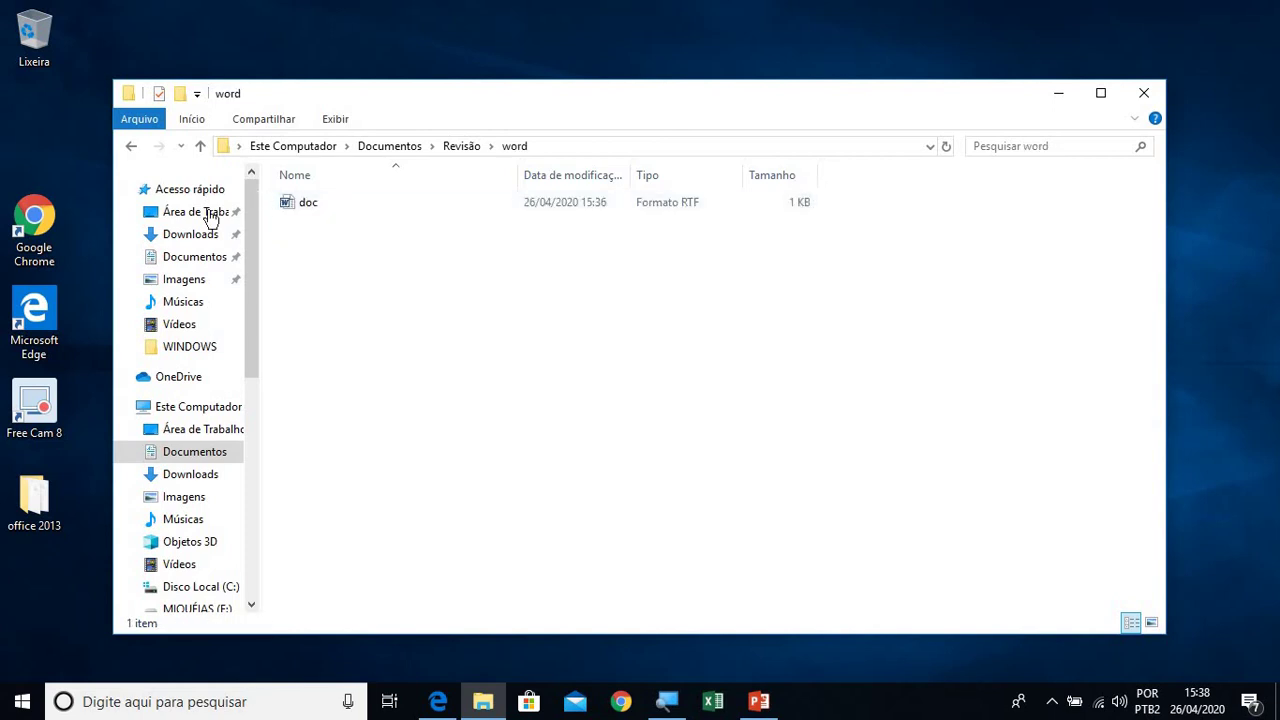
click(134, 150)
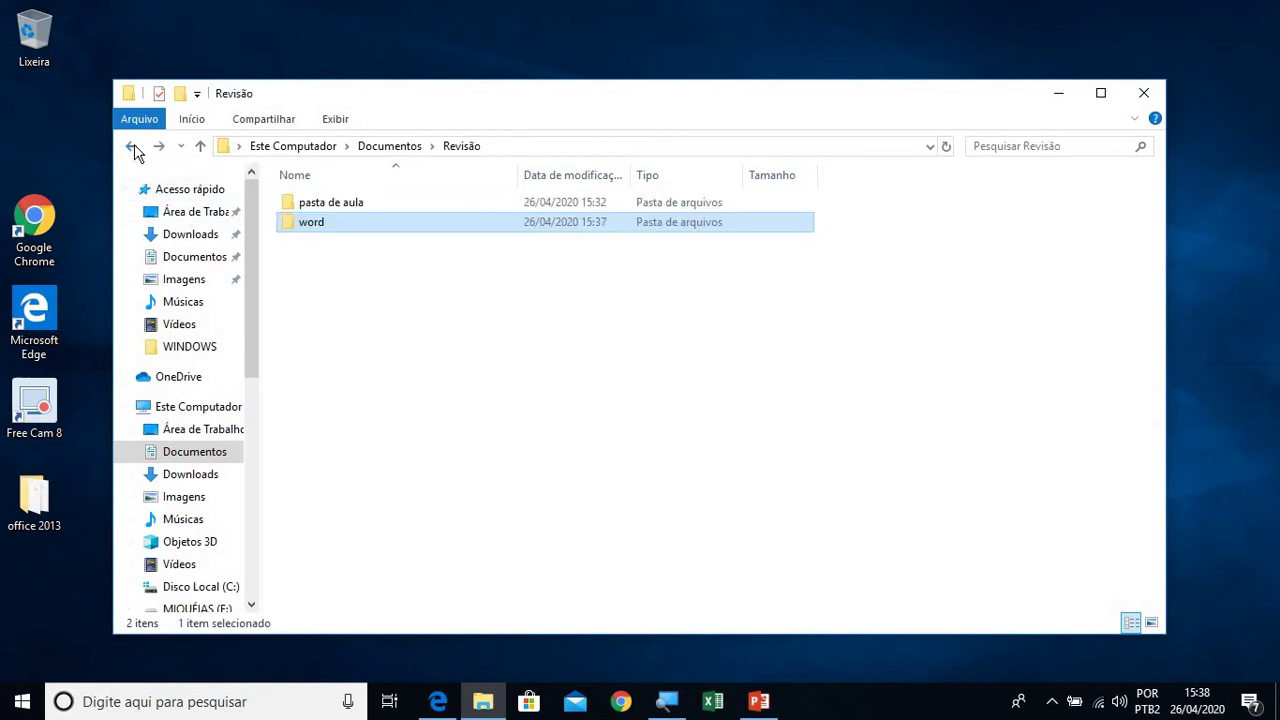
click(134, 150)
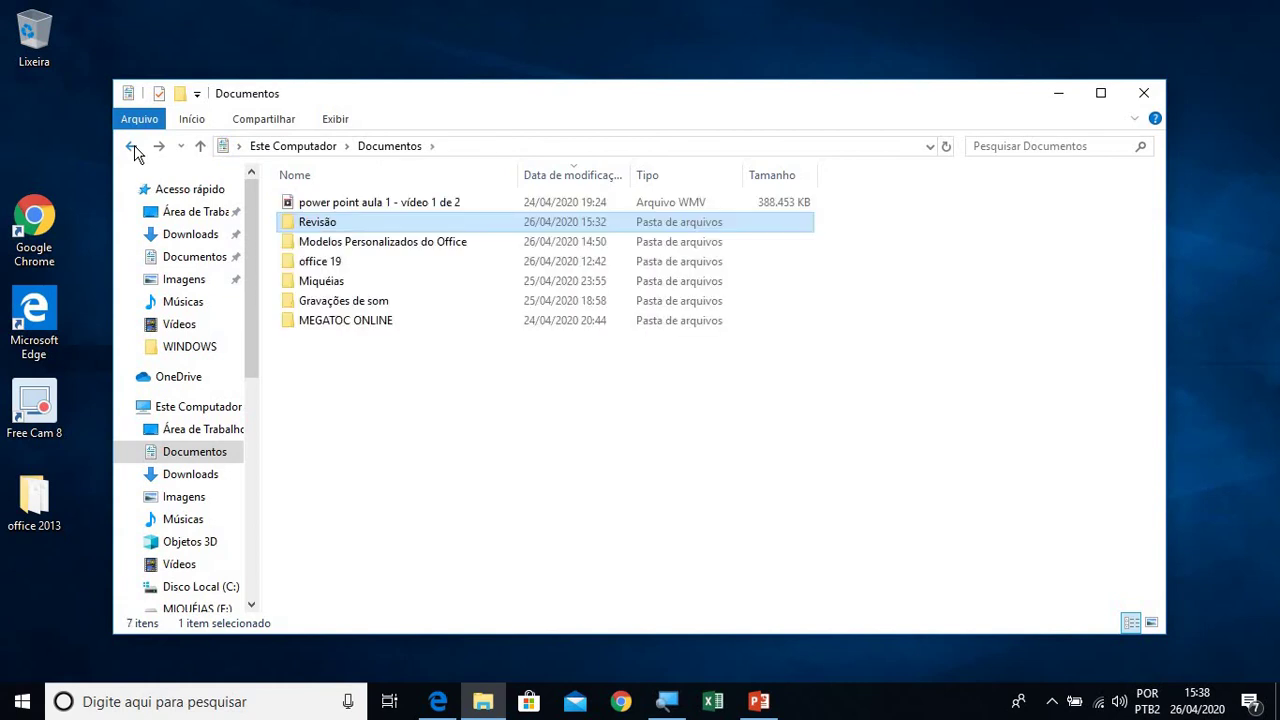
Step: Delete the "Revisão" folder from Documentos and close the File Explorer window
click(297, 247)
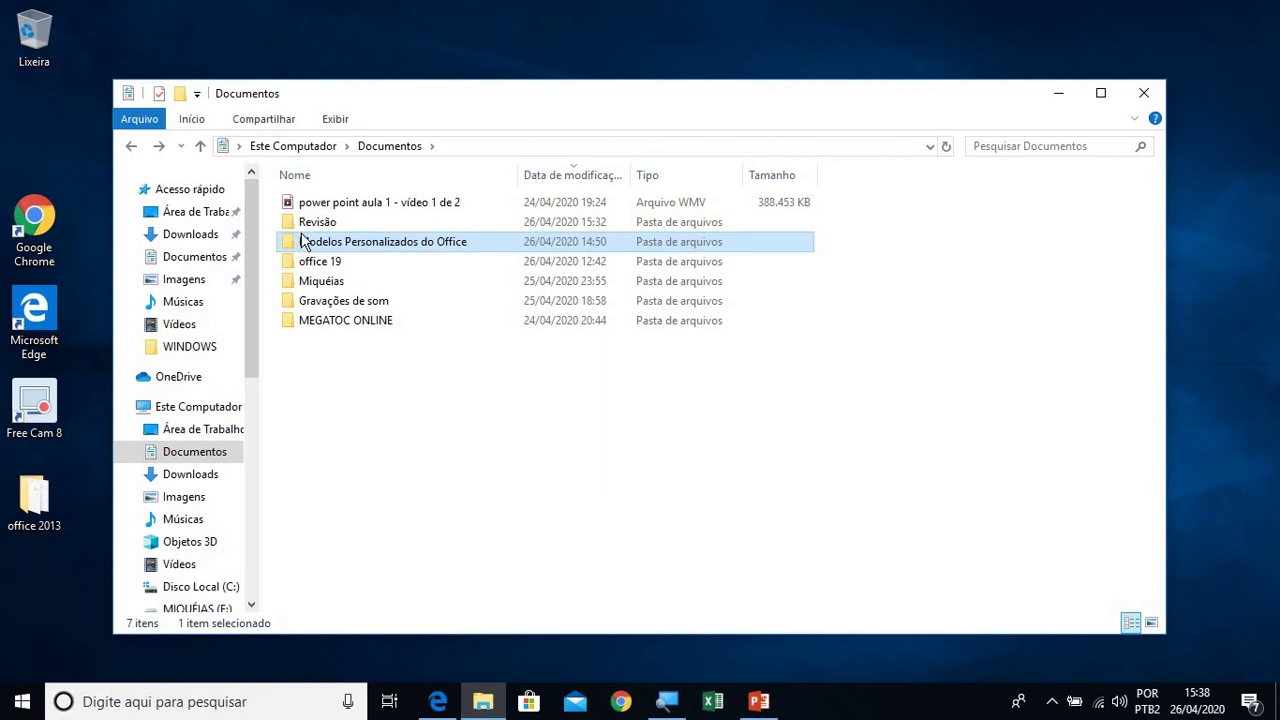
click(310, 227)
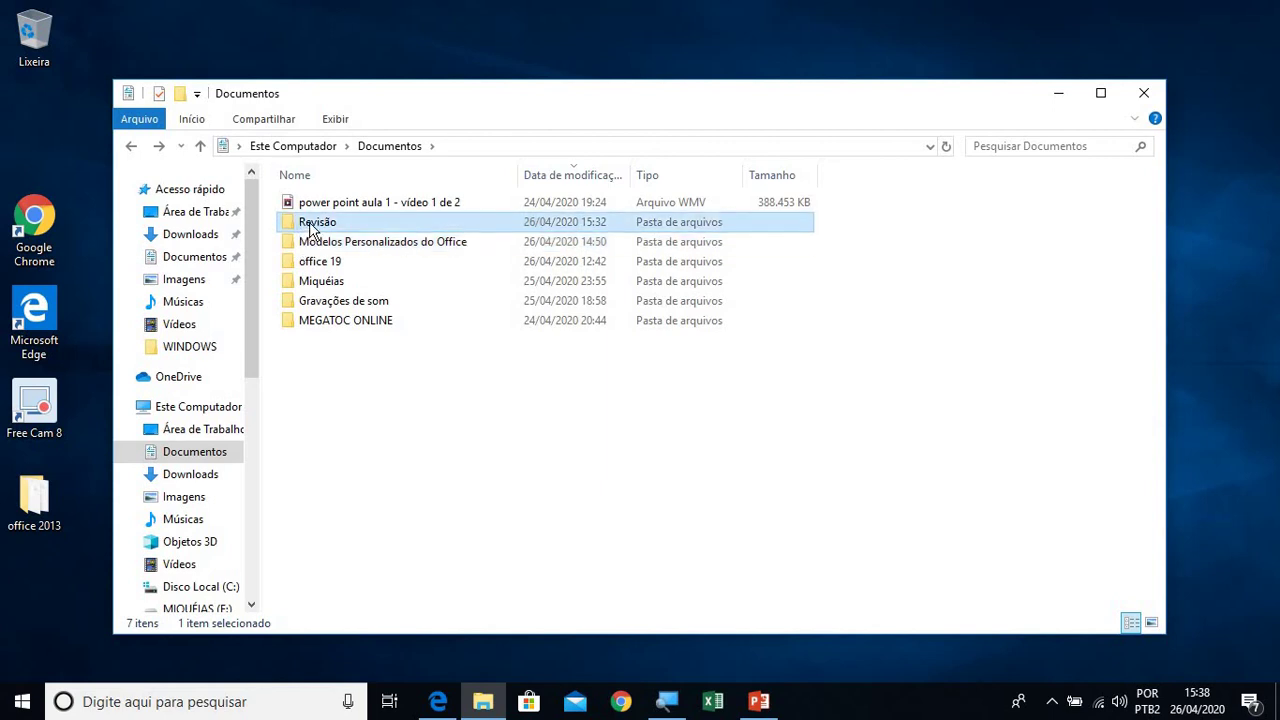
right_click(310, 228)
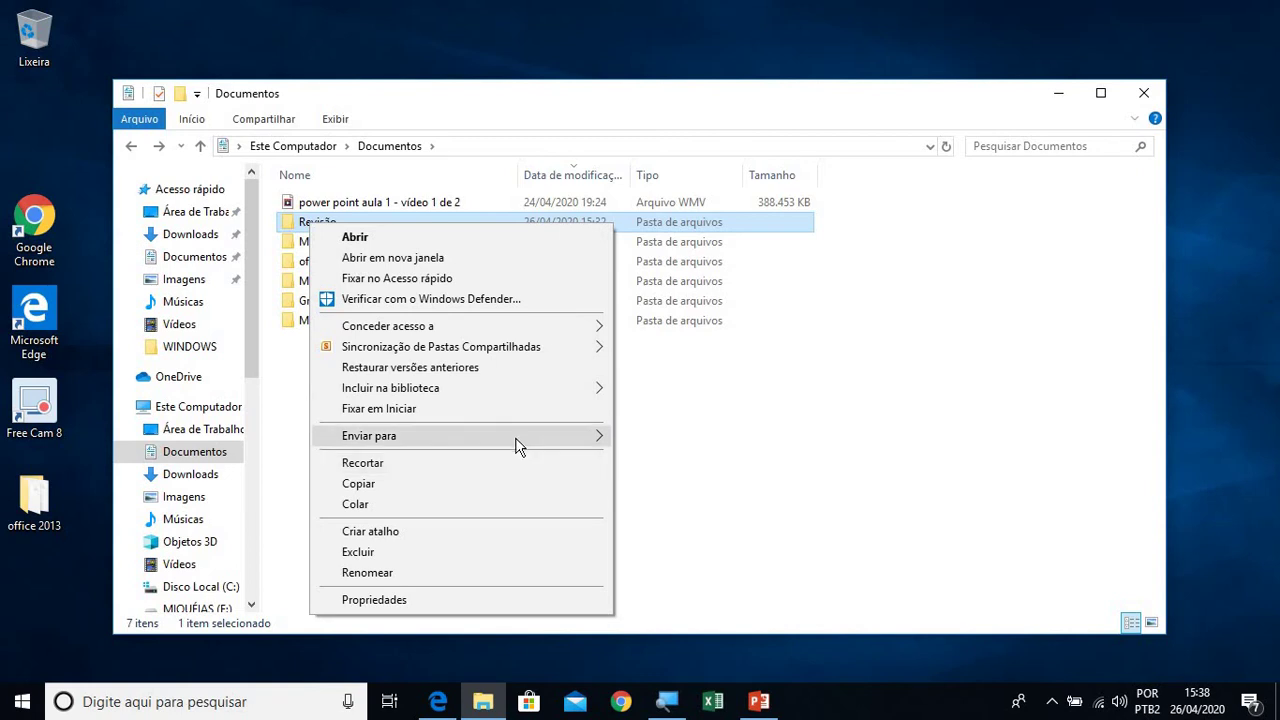
click(481, 558)
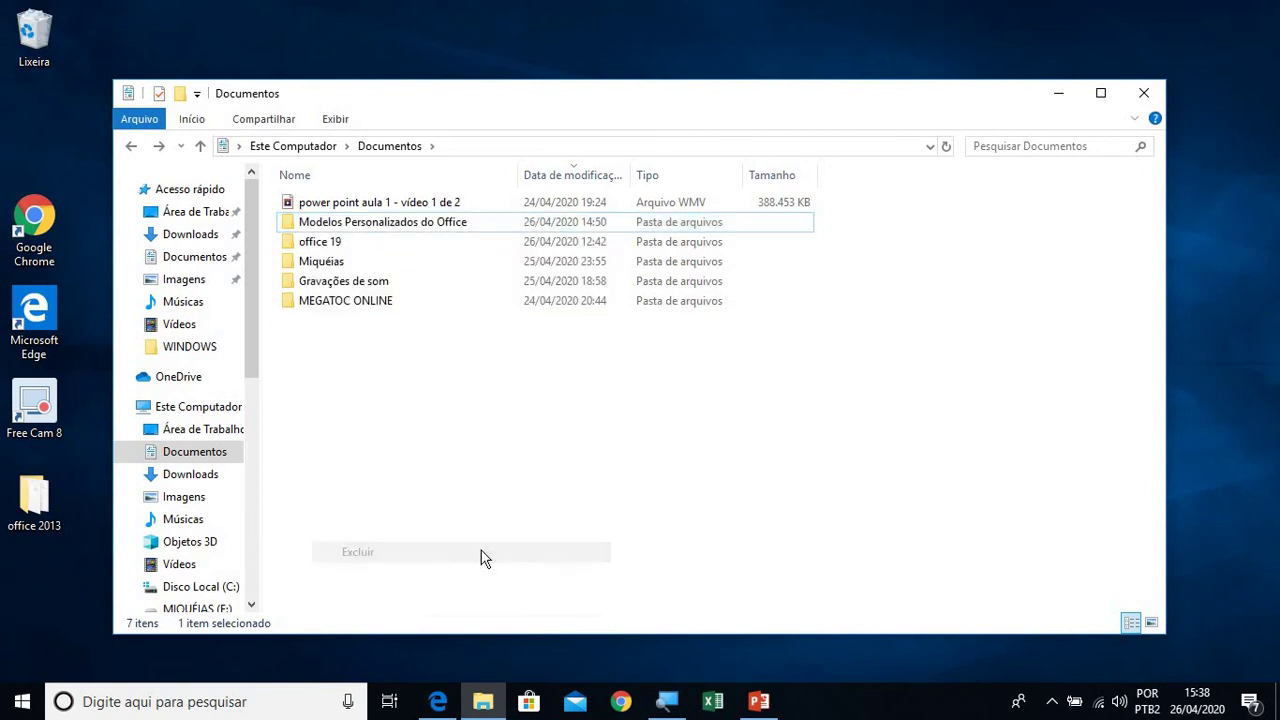
click(1143, 95)
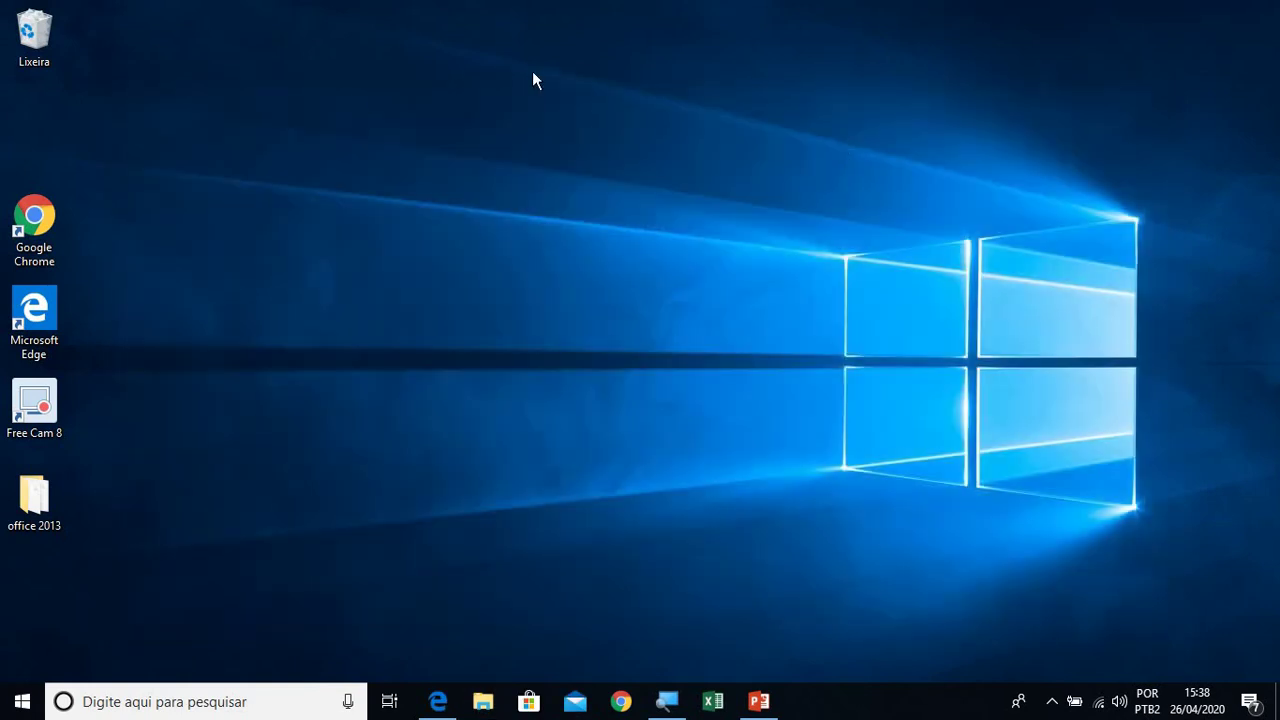
Step: Open the Recycle Bin and examine its commands for emptying it and restoring items
double_click(26, 50)
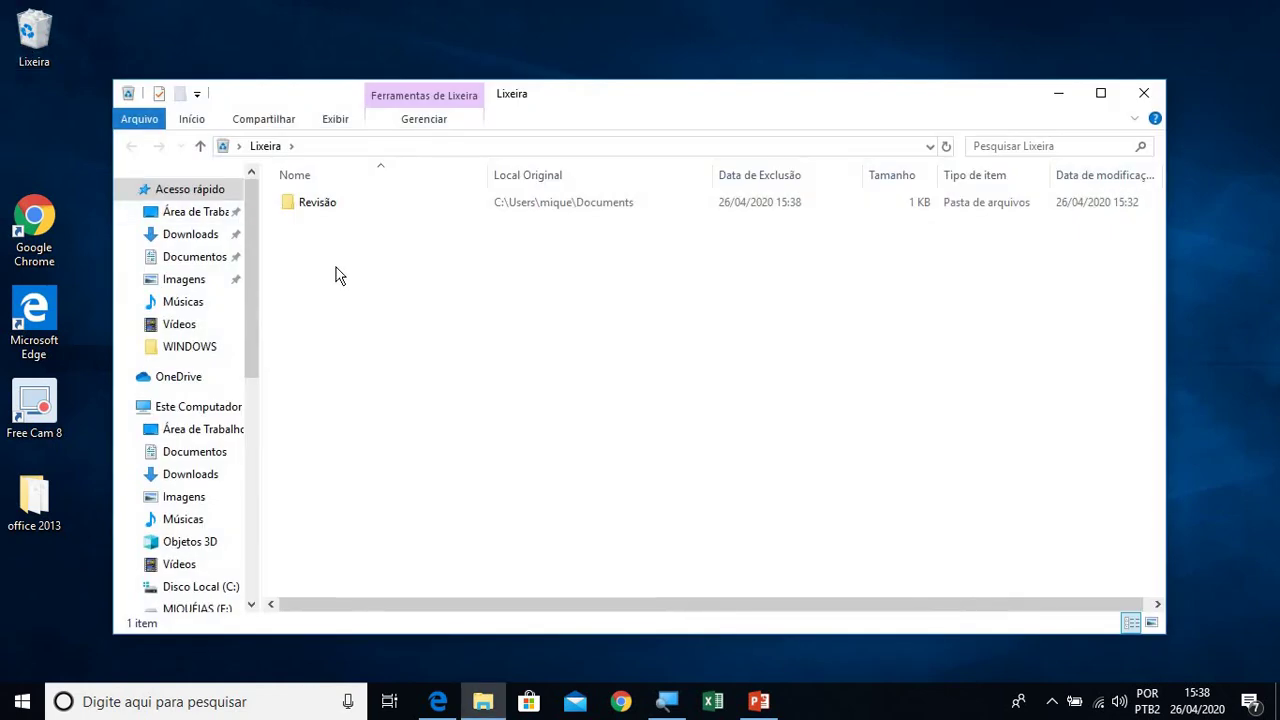
click(201, 121)
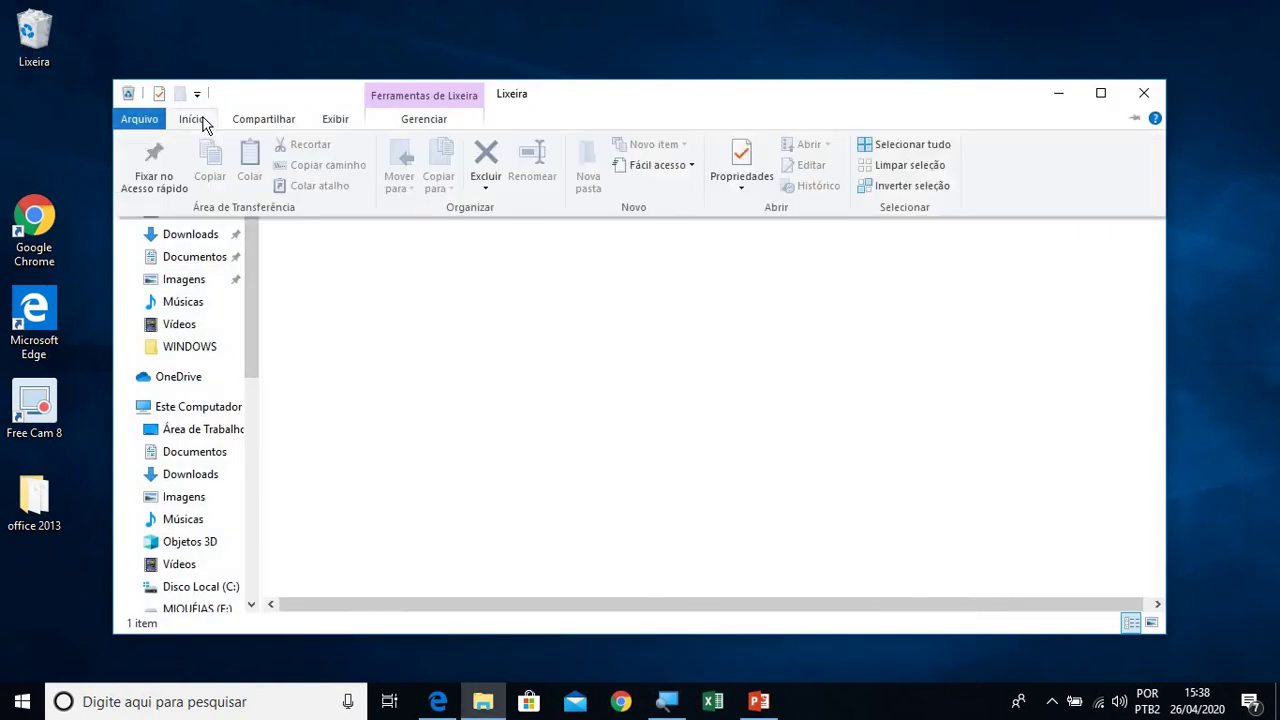
click(400, 126)
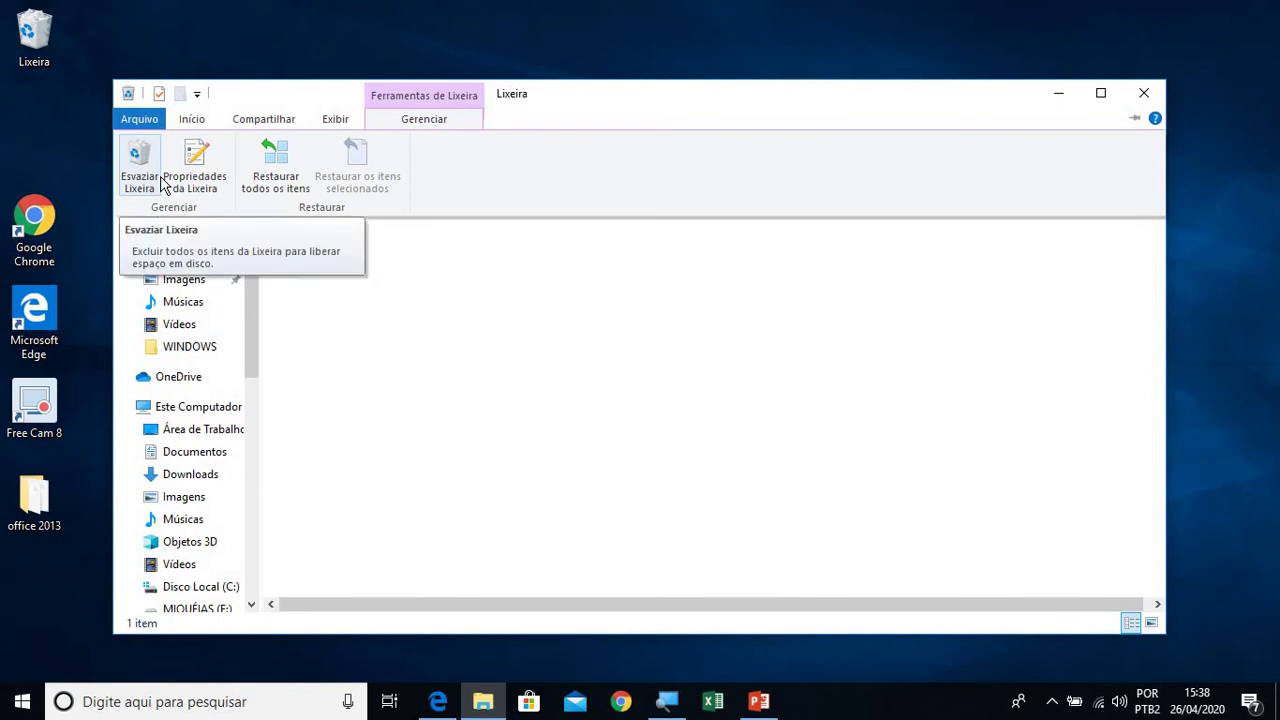
click(427, 371)
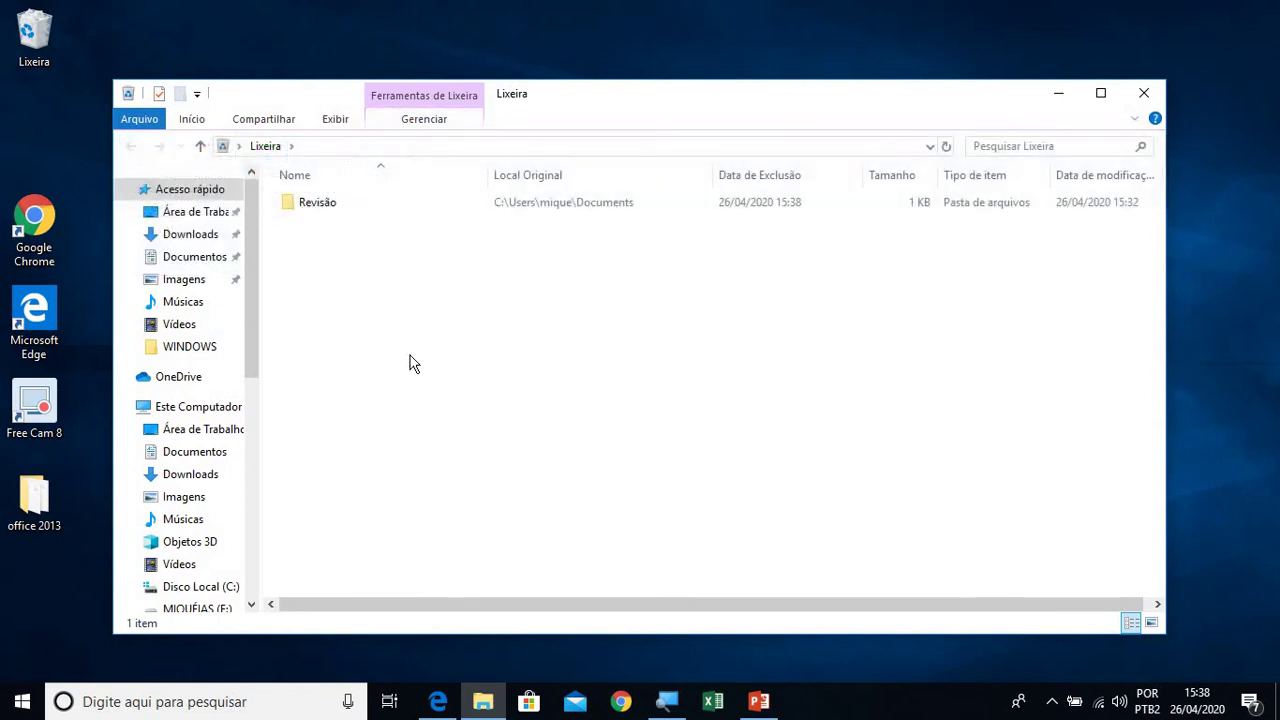
click(331, 211)
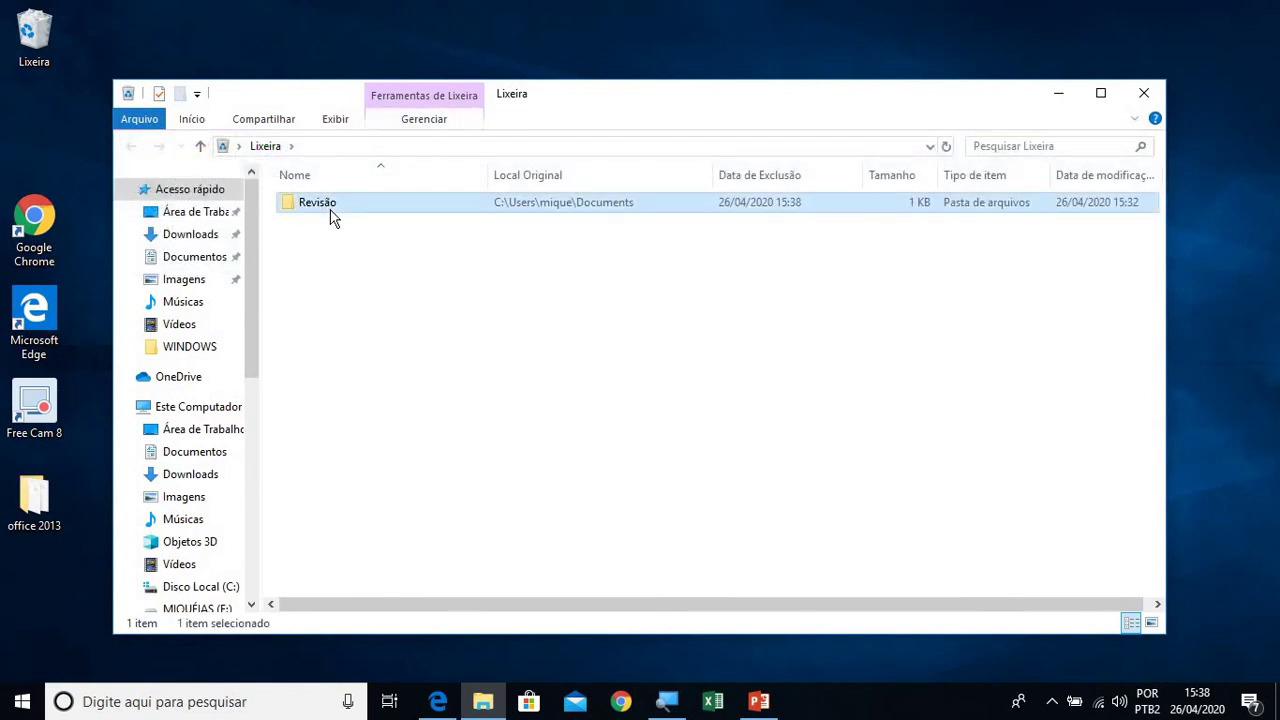
right_click(331, 211)
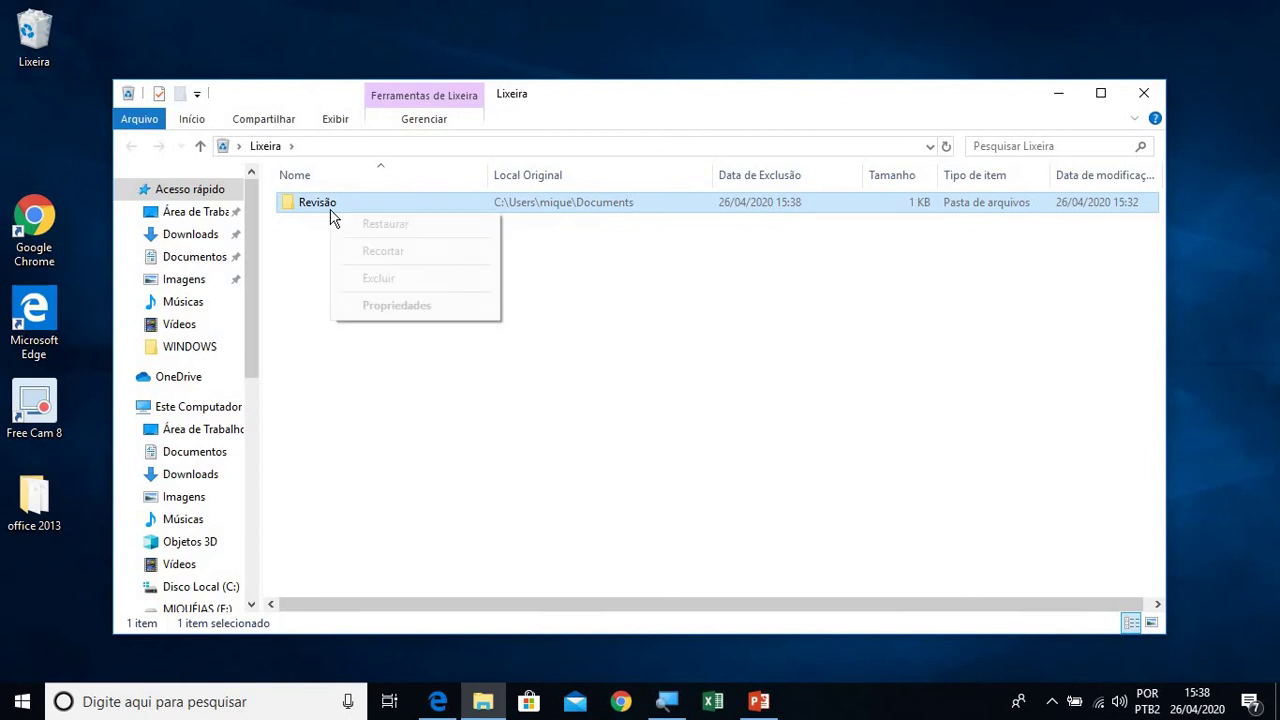
click(379, 284)
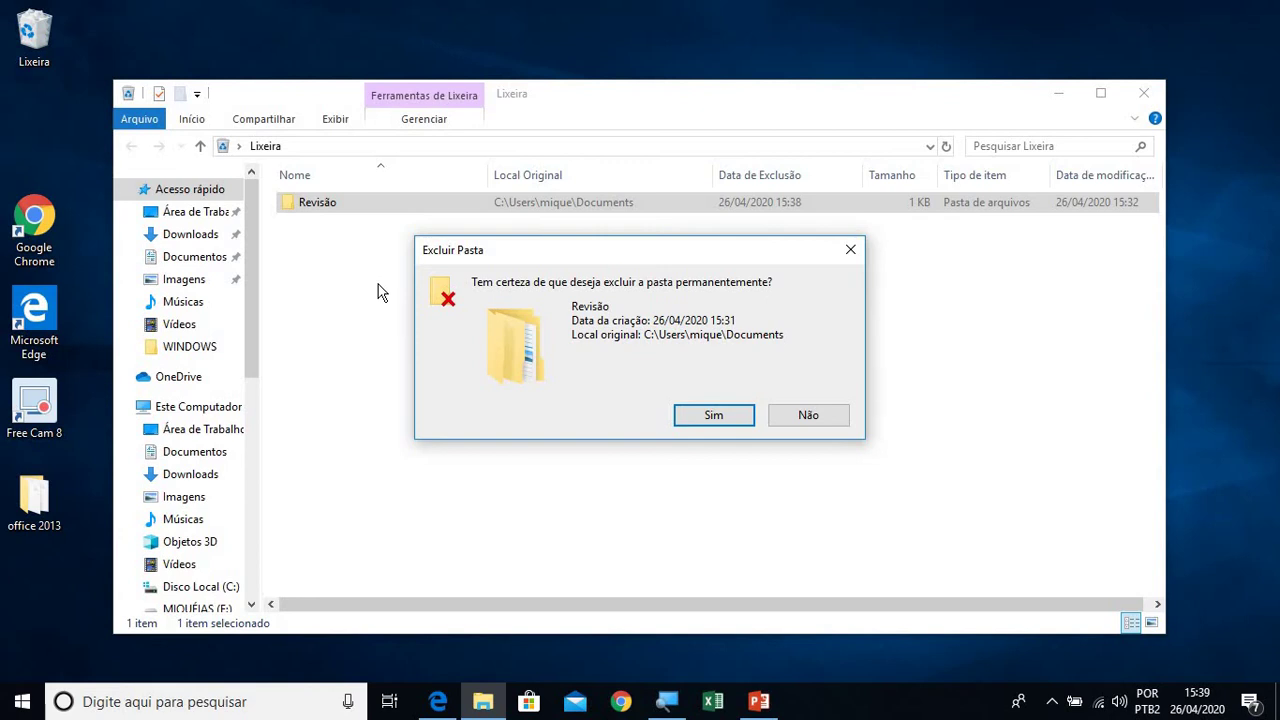
click(794, 422)
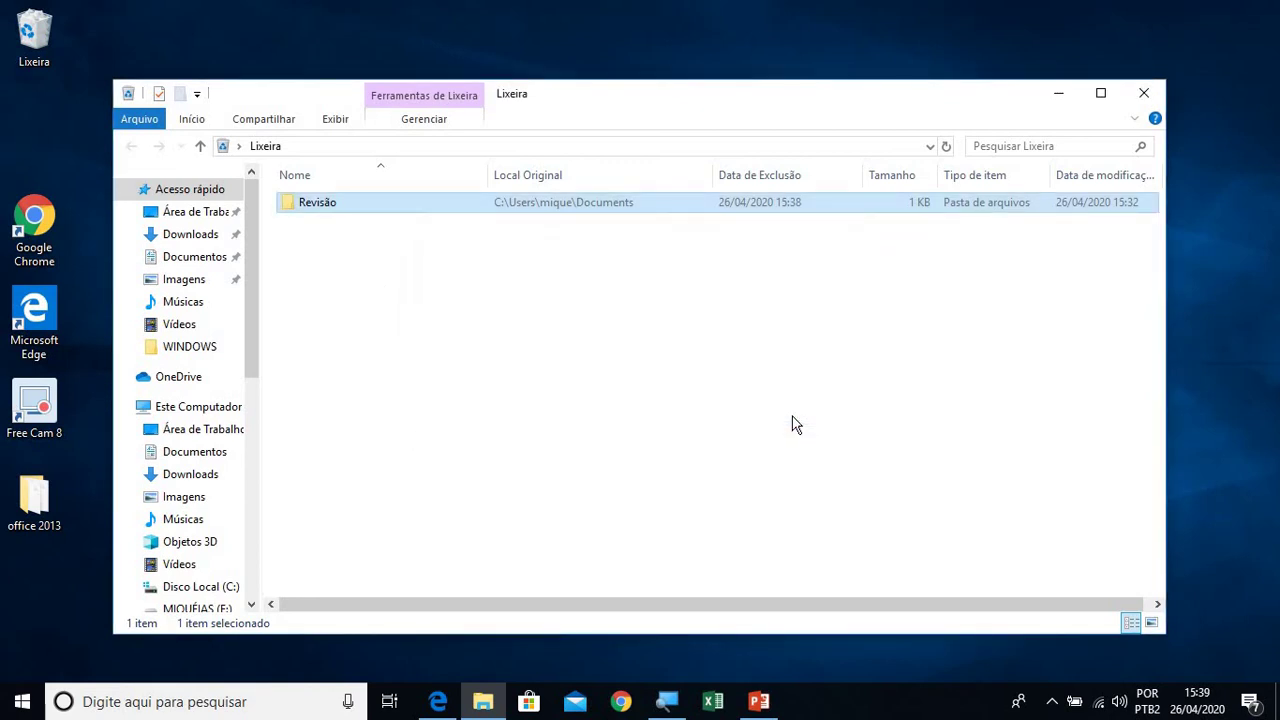
Step: Permanently delete the "Revisão" folder from the Recycle Bin and close the Recycle Bin window
right_click(572, 208)
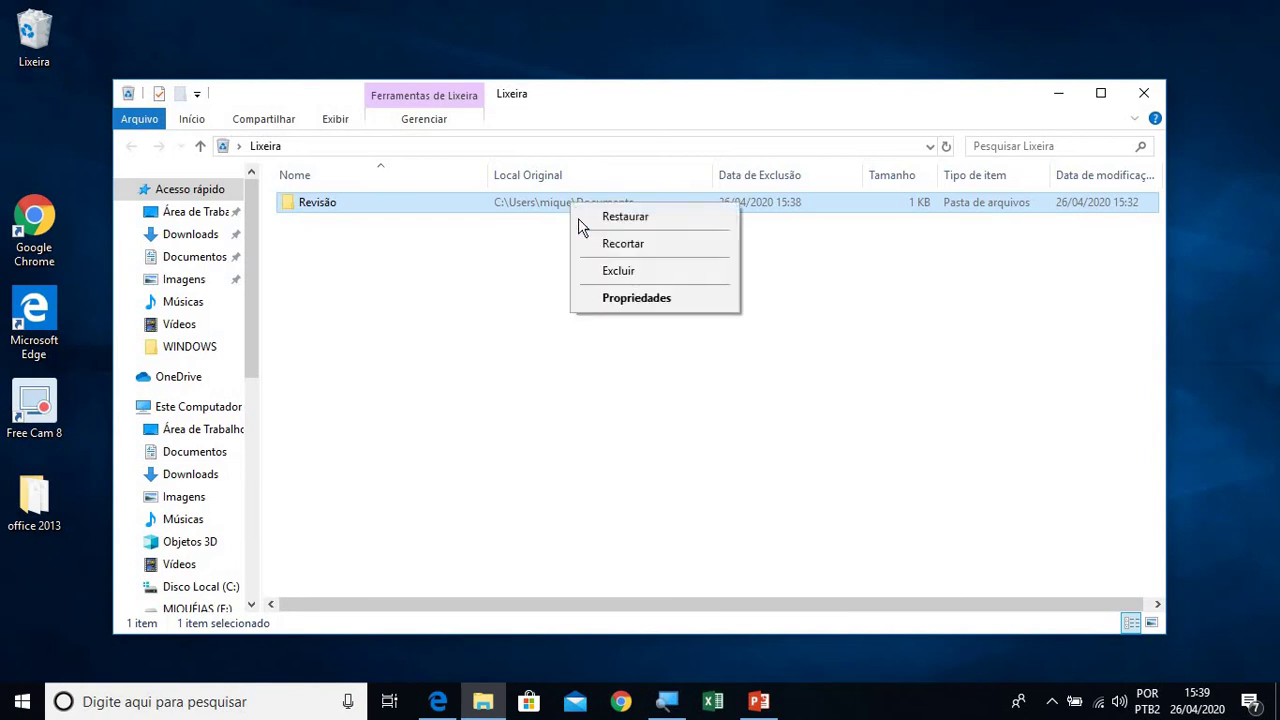
click(600, 268)
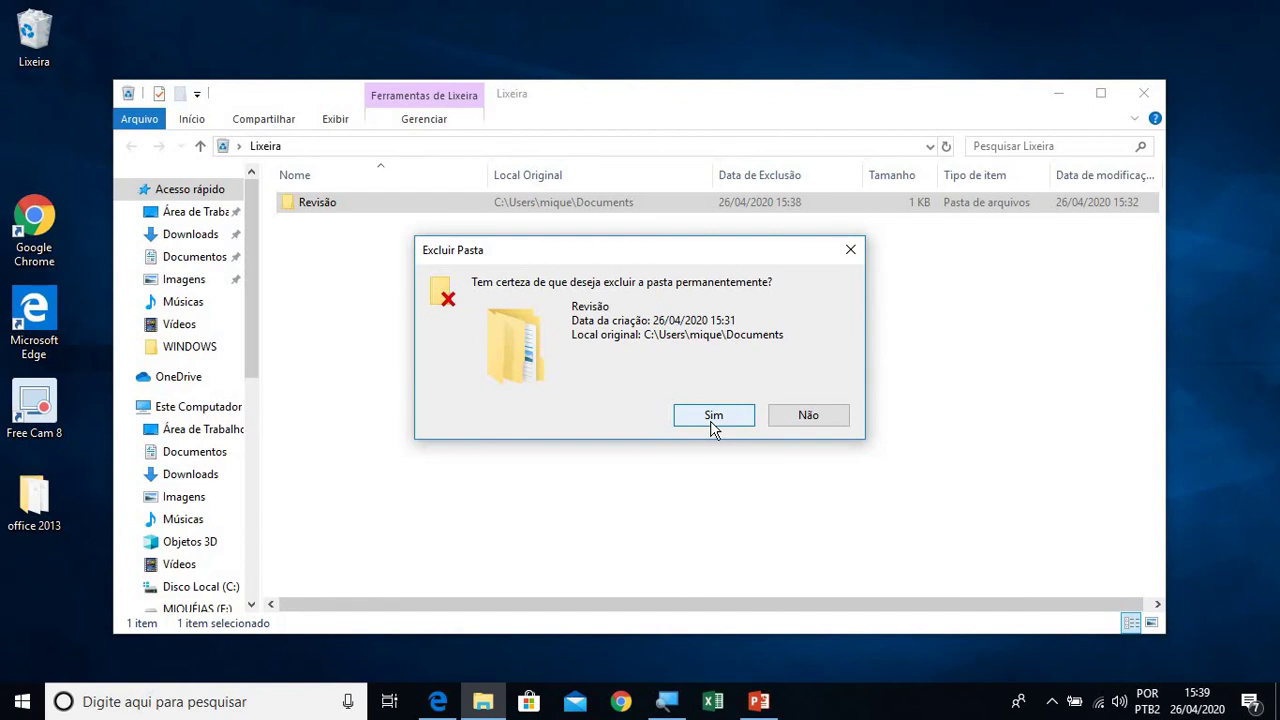
click(713, 416)
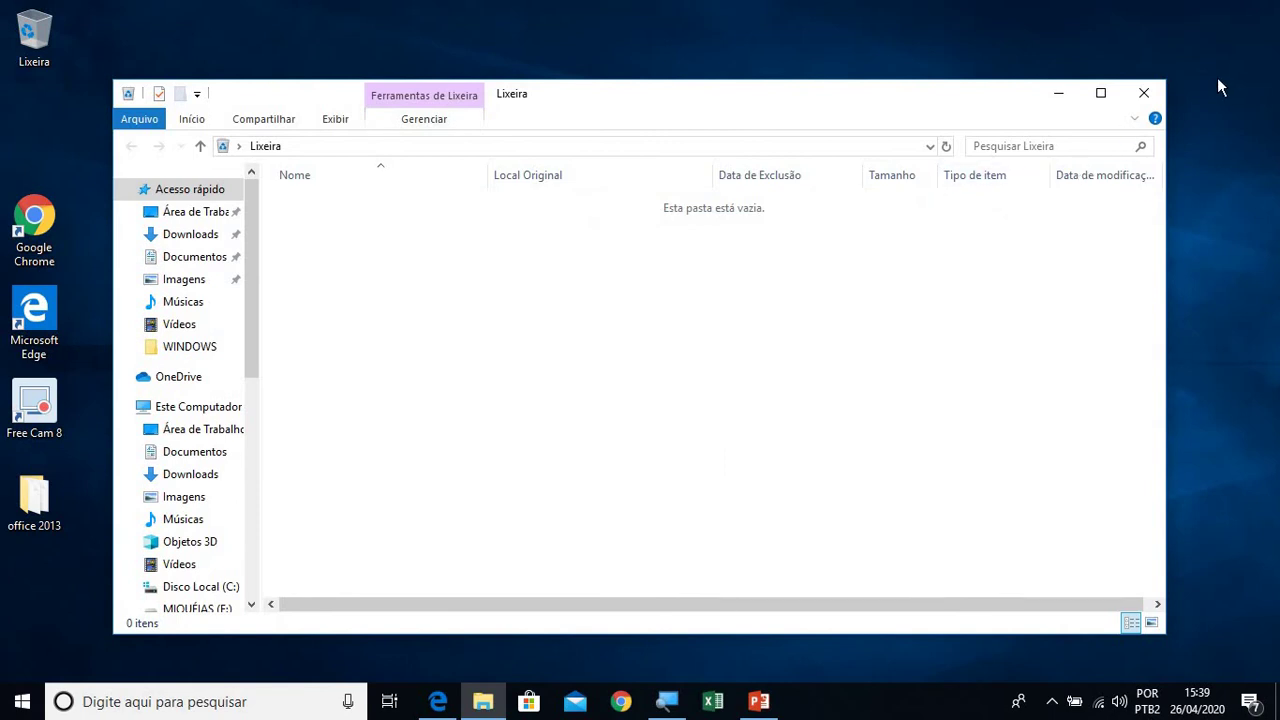
click(1156, 94)
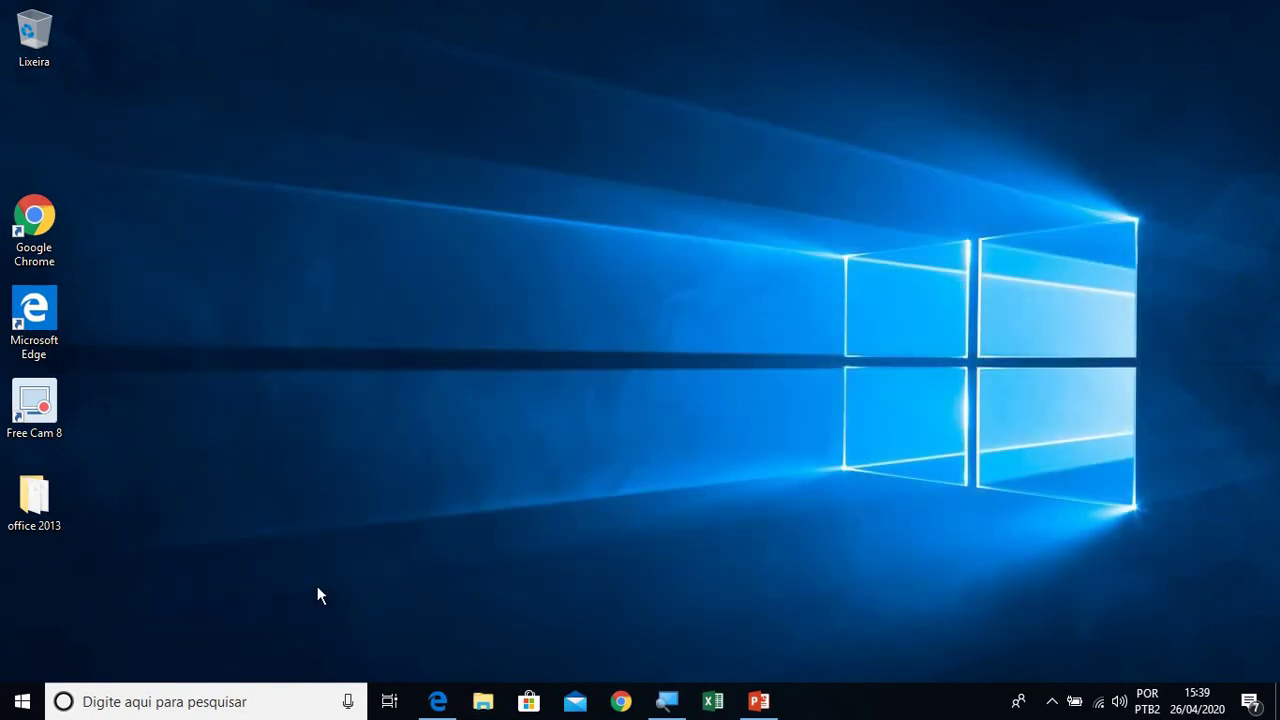
Step: Search Windows for "painel", open Painel de Controle and maximize its window
click(240, 702)
text(pa)
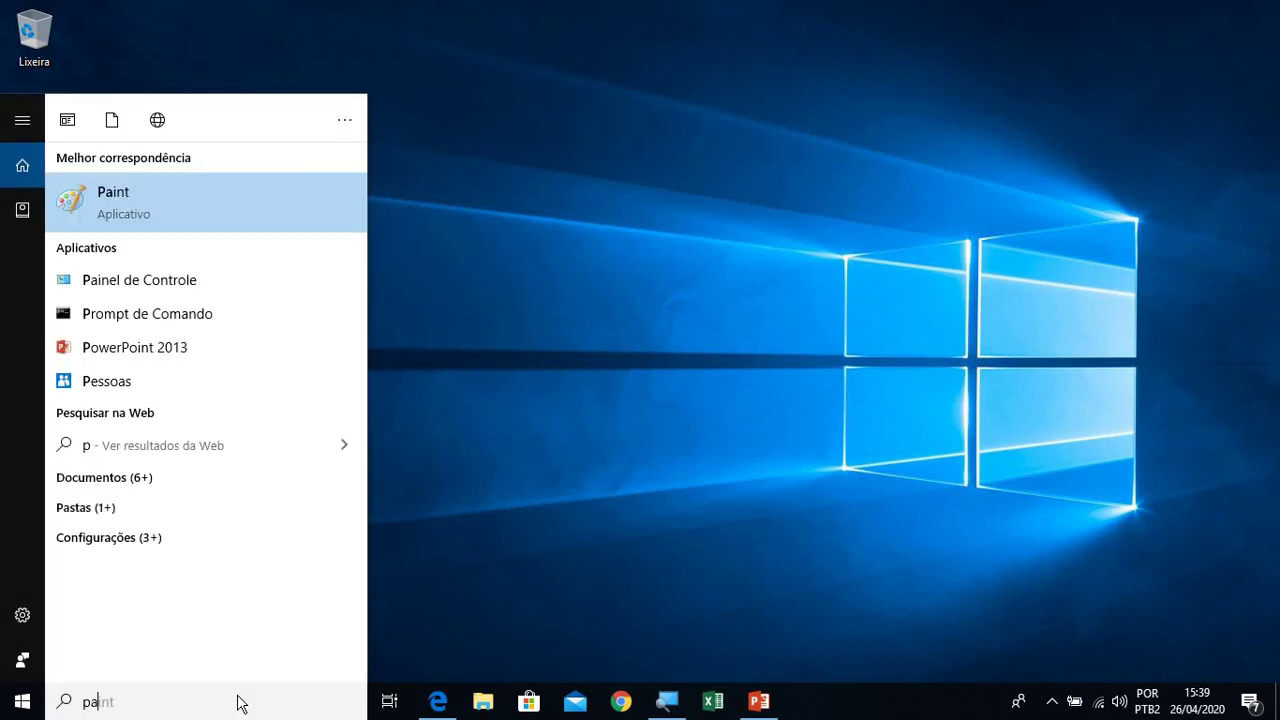
text(in)
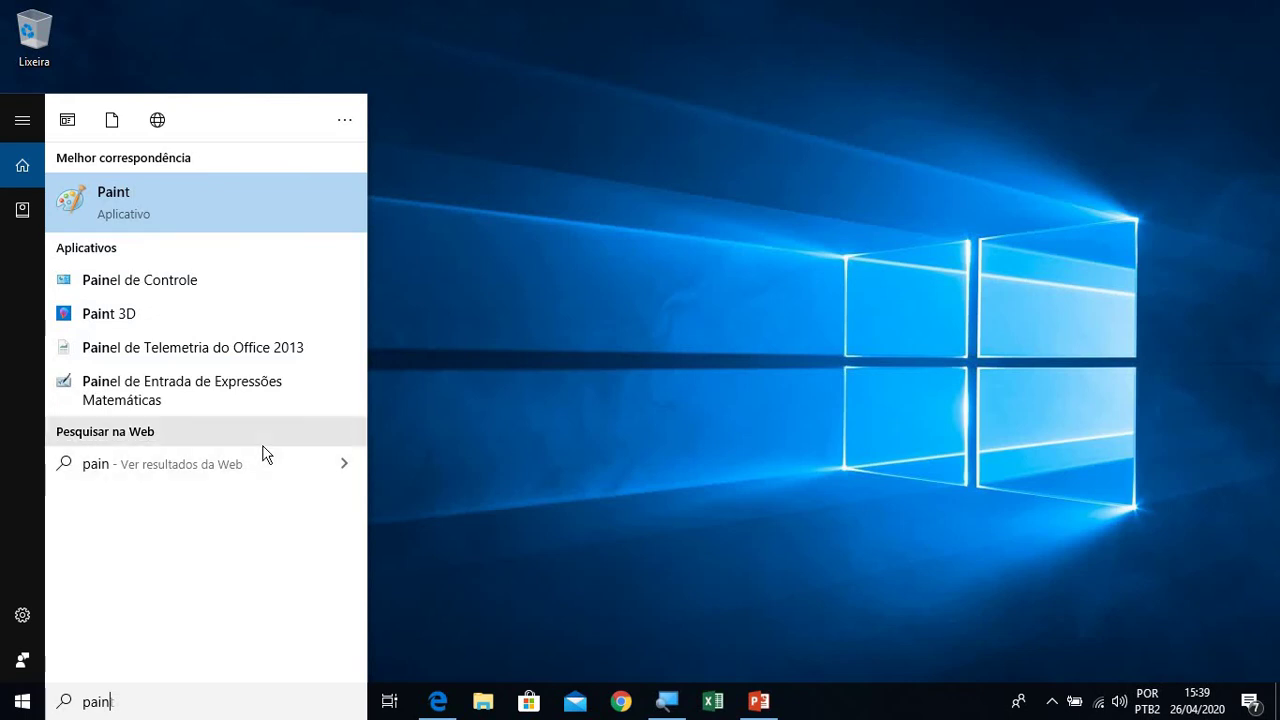
text(el)
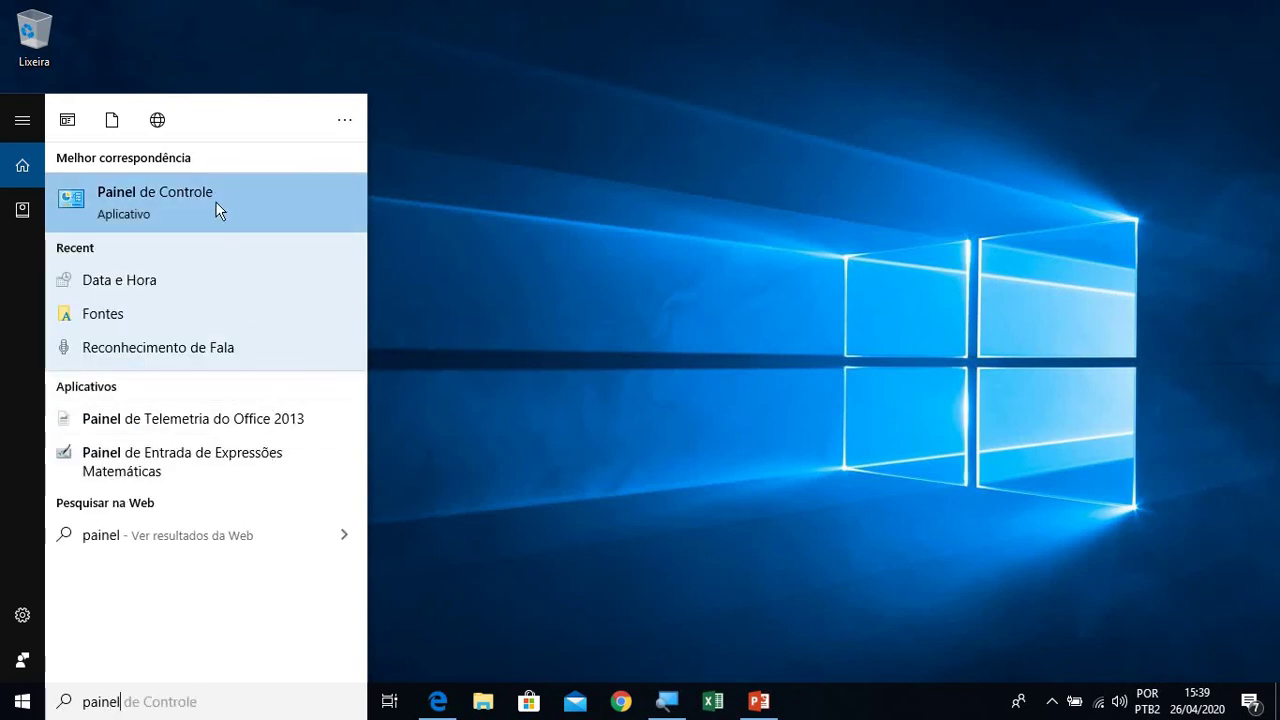
click(217, 207)
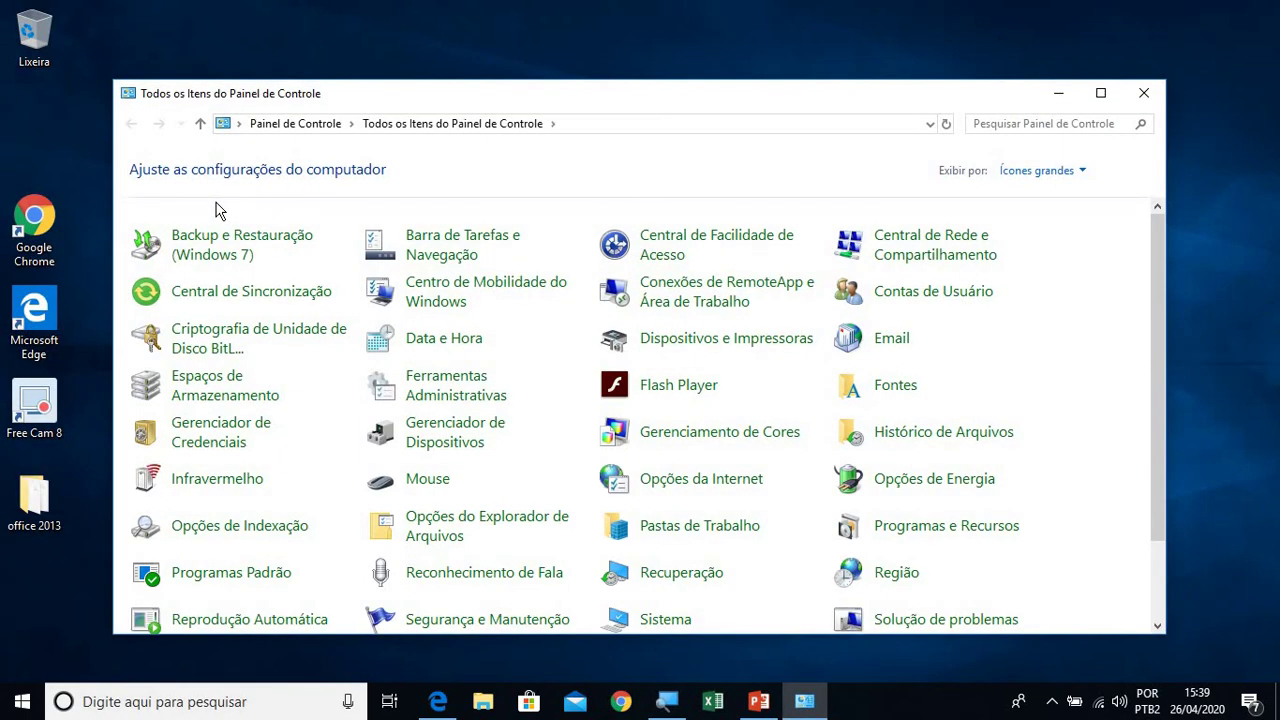
double_click(687, 99)
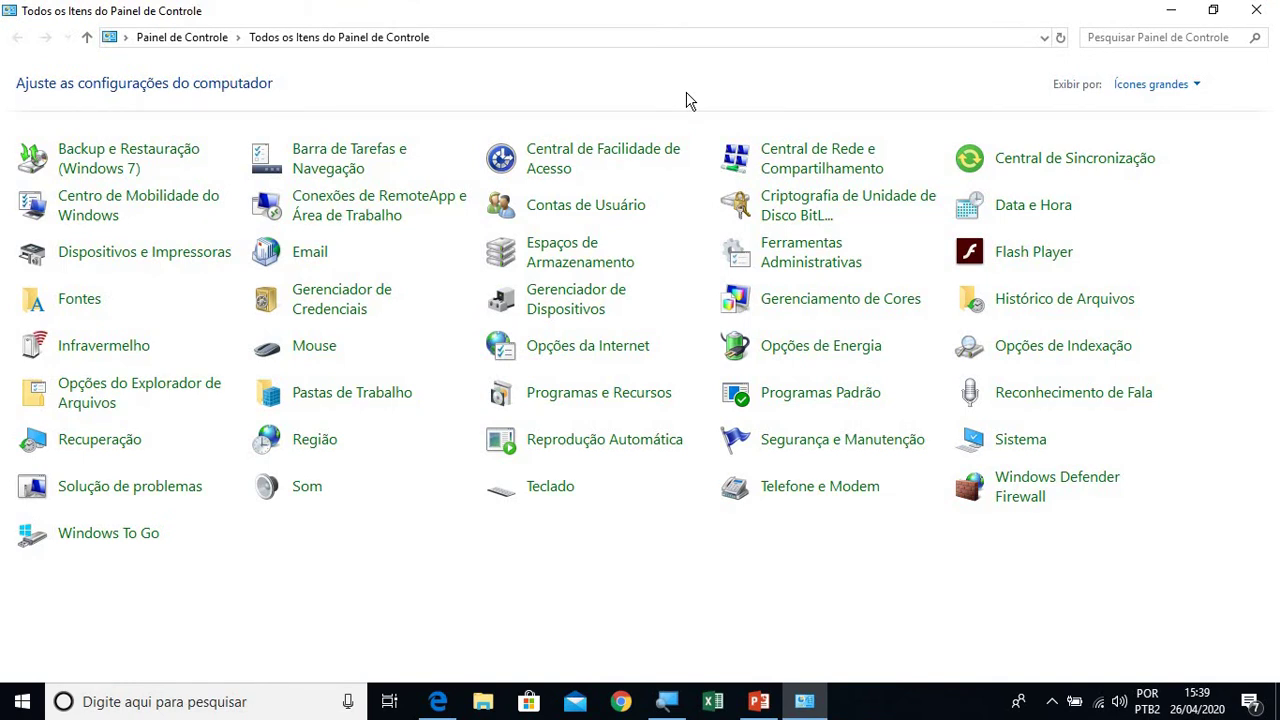
Step: Switch the Painel de Controle view to Categoria and back to Ícones grandes
click(1140, 88)
click(1138, 106)
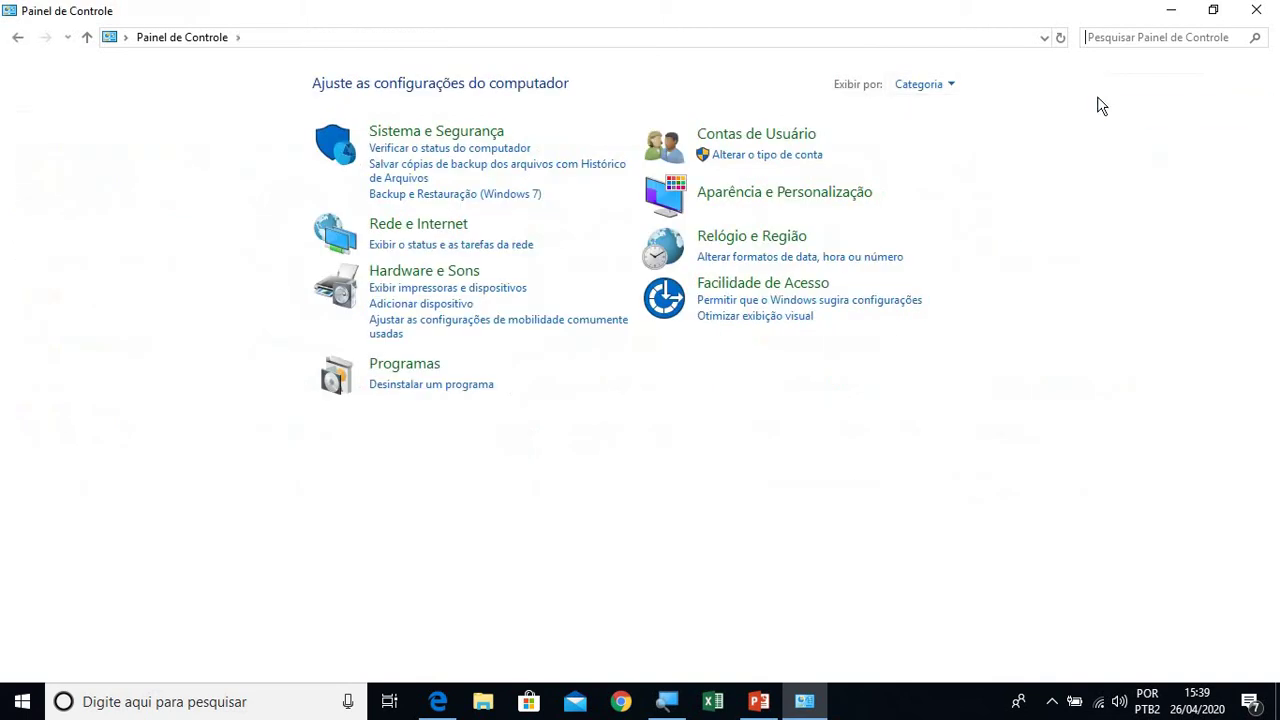
click(920, 92)
click(951, 136)
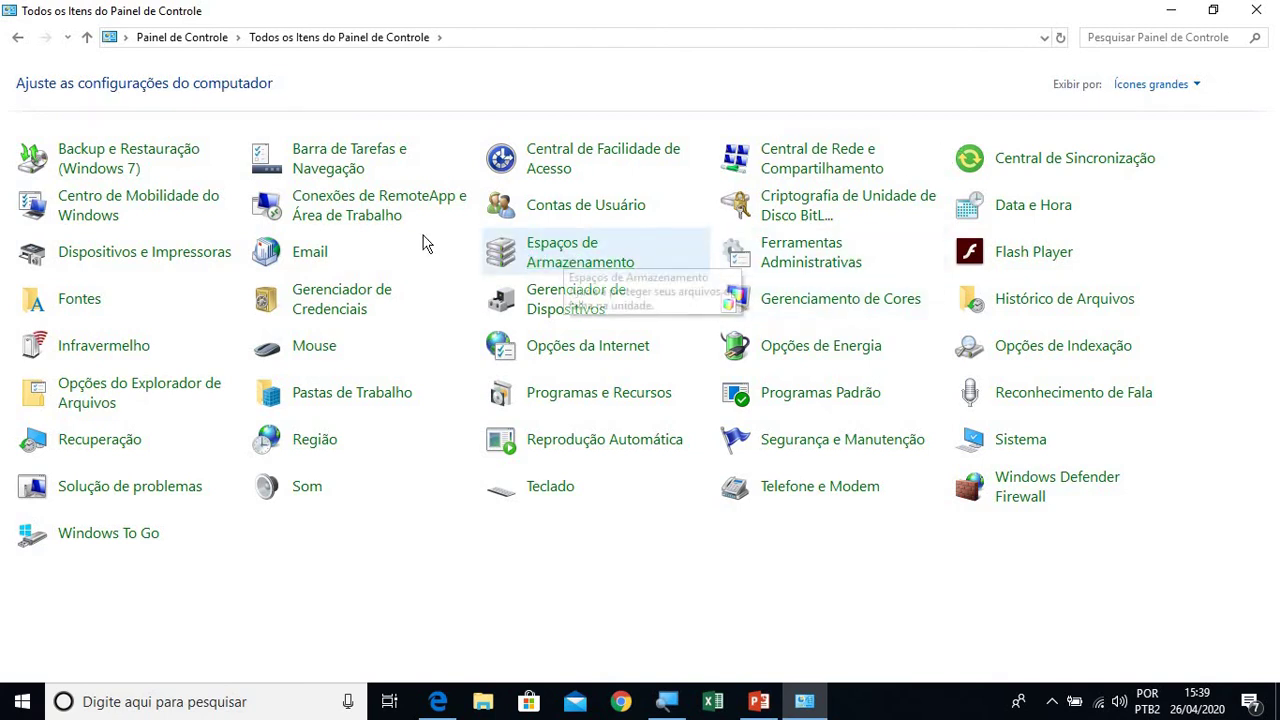
Step: From Barra de Tarefas e Navegação, reach Tela de fundo, apply the beach and grey rock pictures, and look at the browser for other images
click(343, 160)
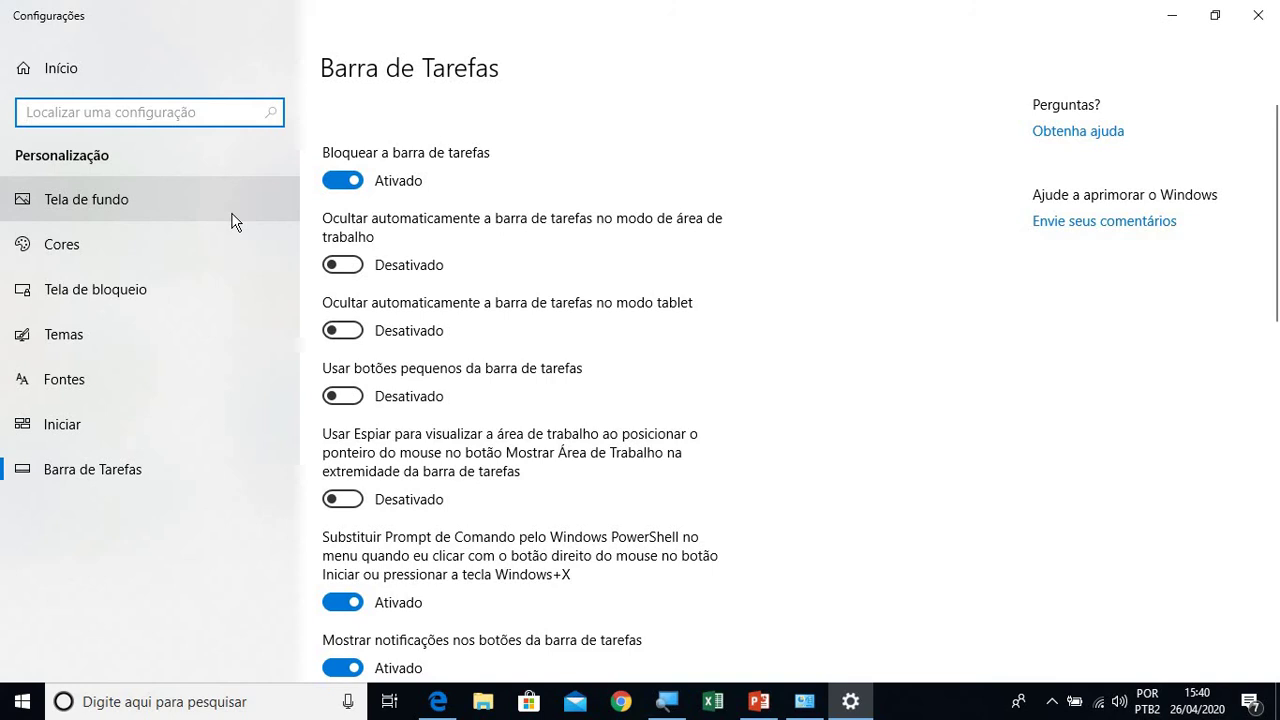
click(86, 205)
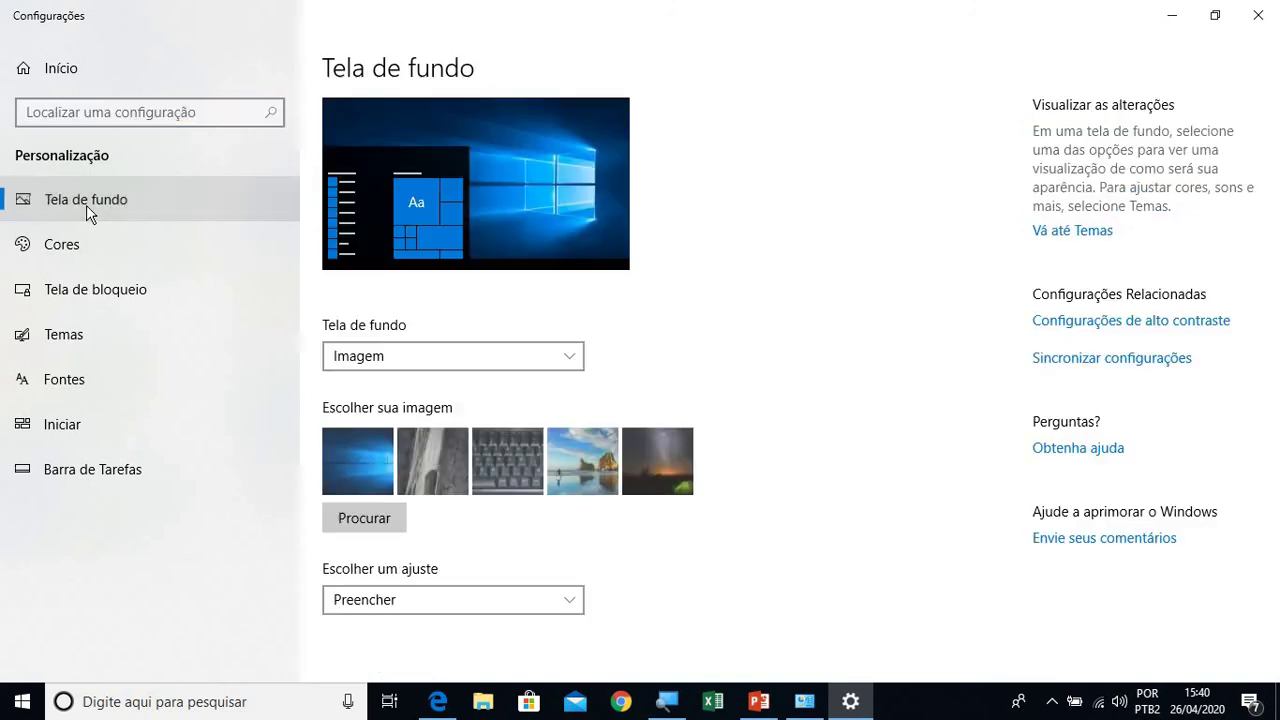
click(571, 453)
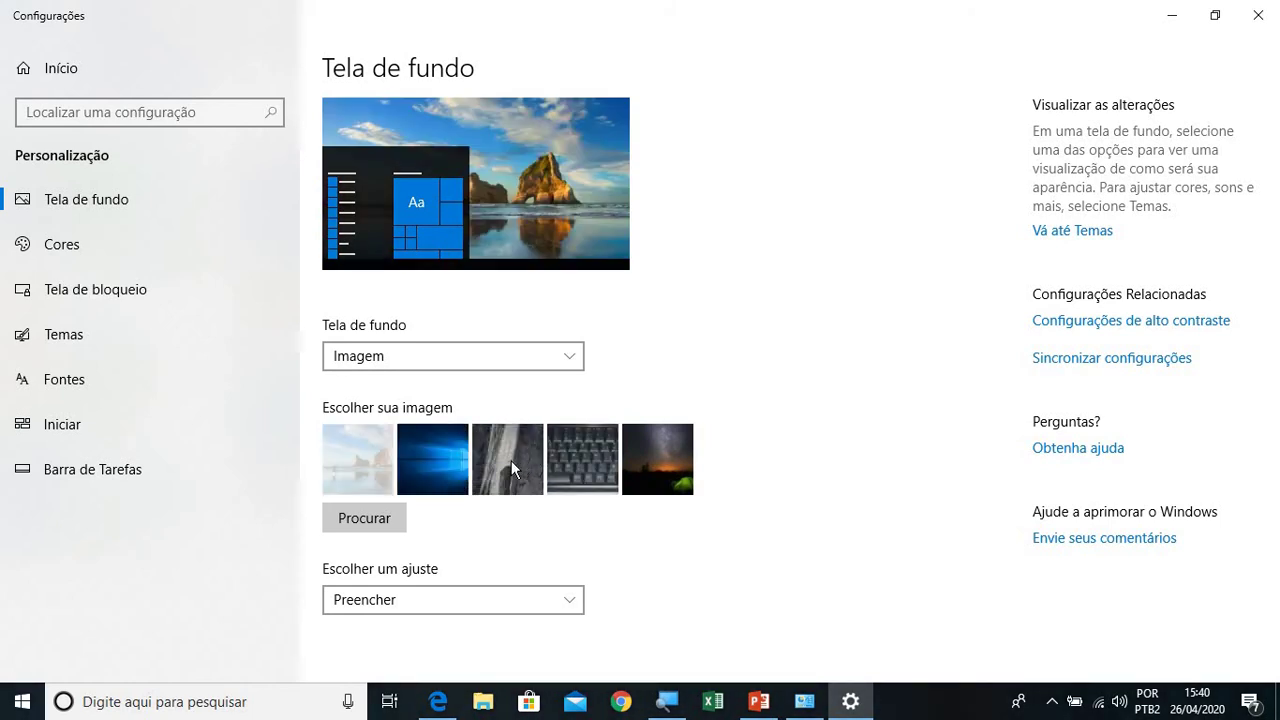
click(510, 460)
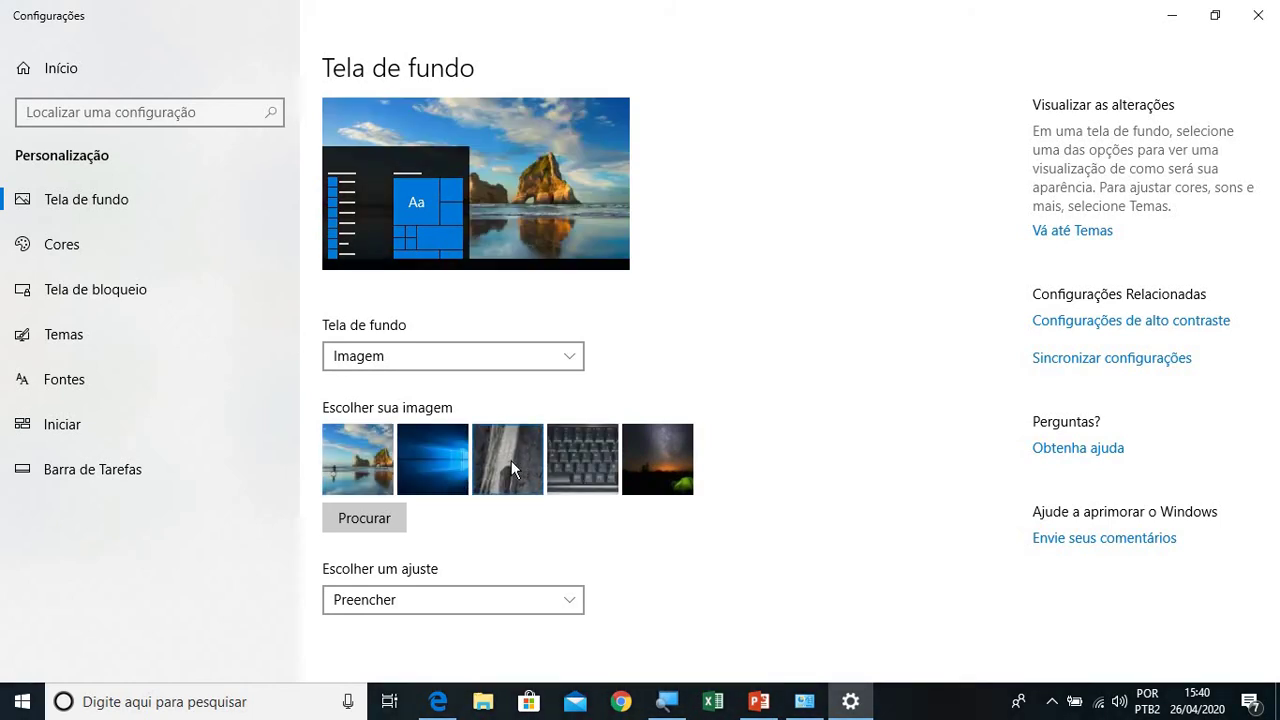
click(362, 519)
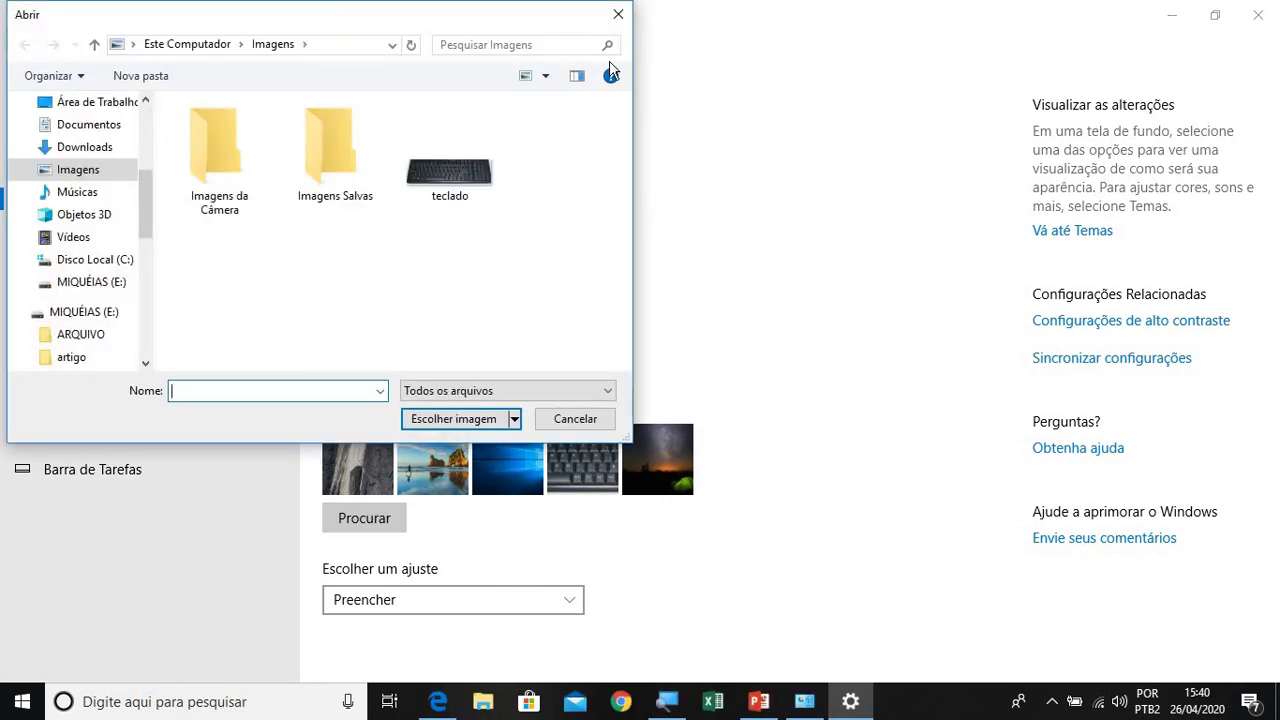
click(618, 16)
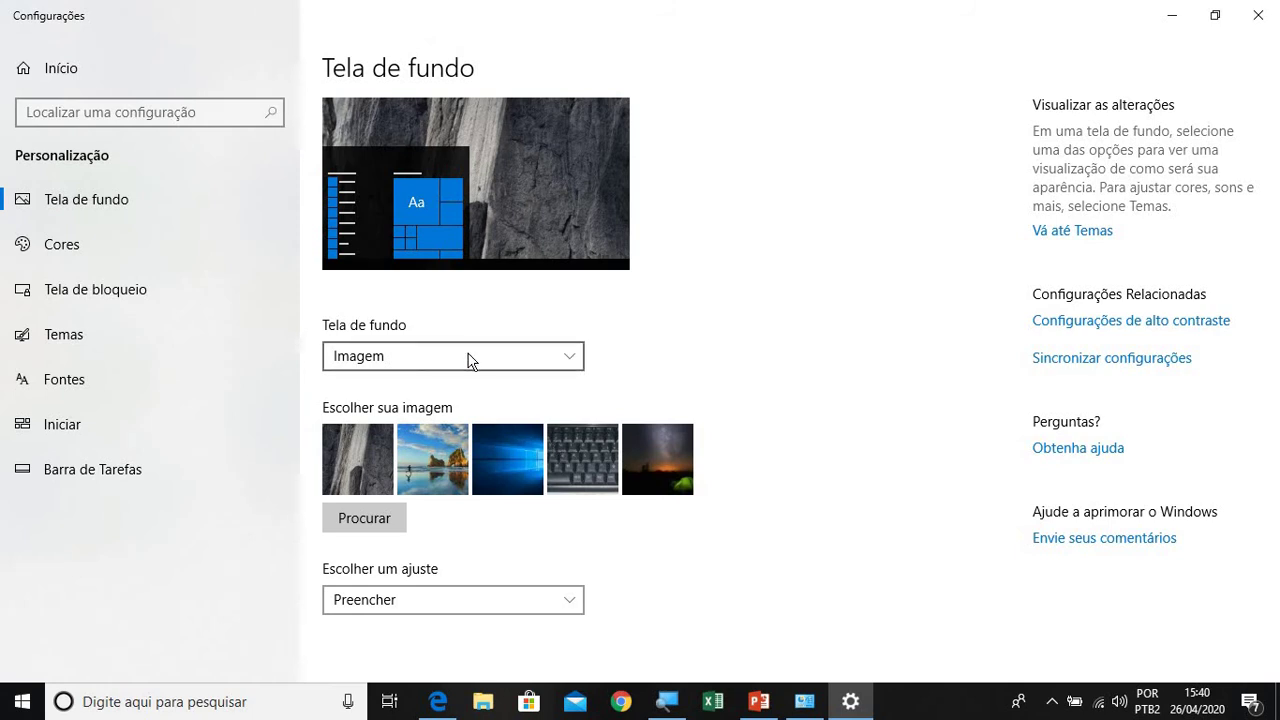
Step: Change the desktop background to Cor sólida in blue, and close the settings and Painel de Controle windows
click(366, 366)
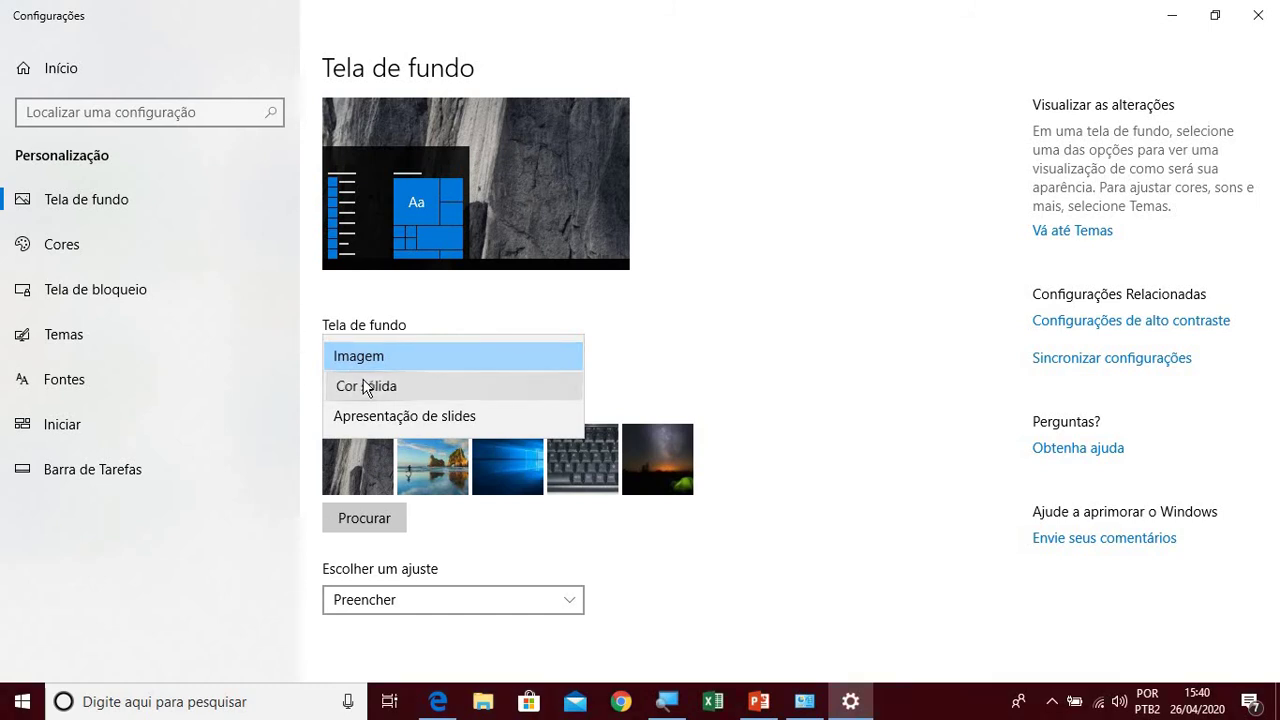
click(366, 388)
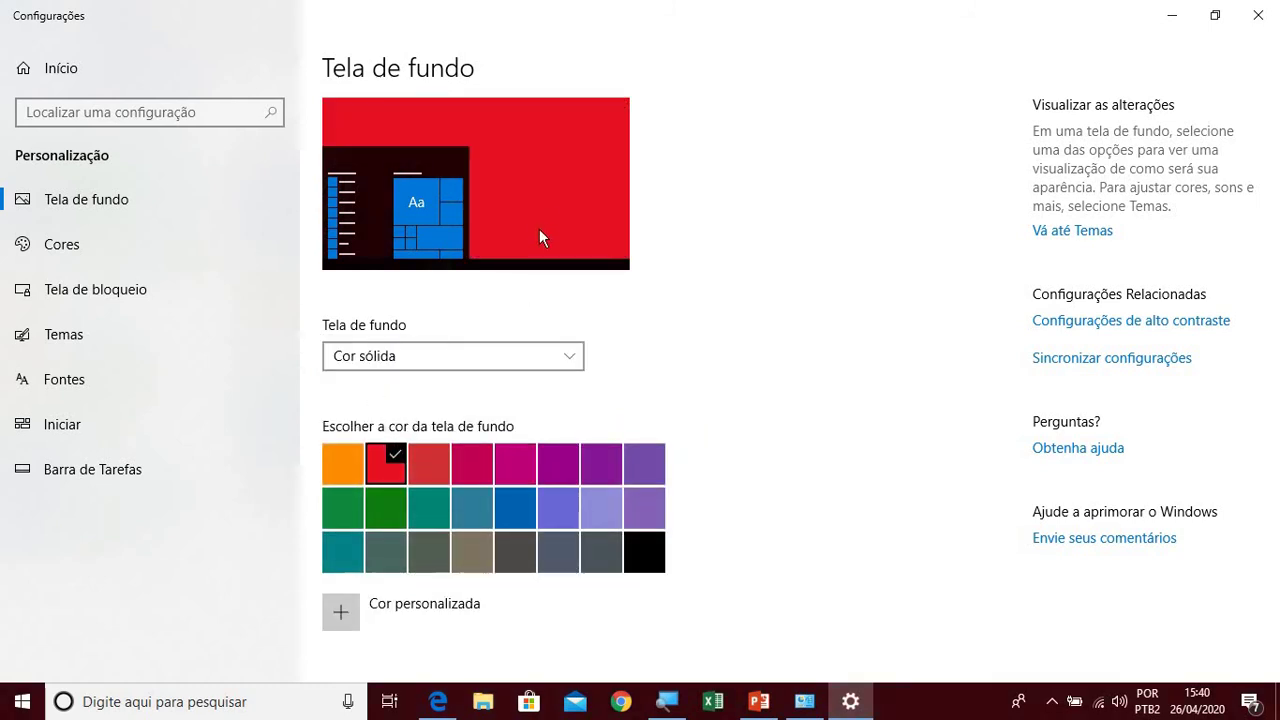
click(524, 510)
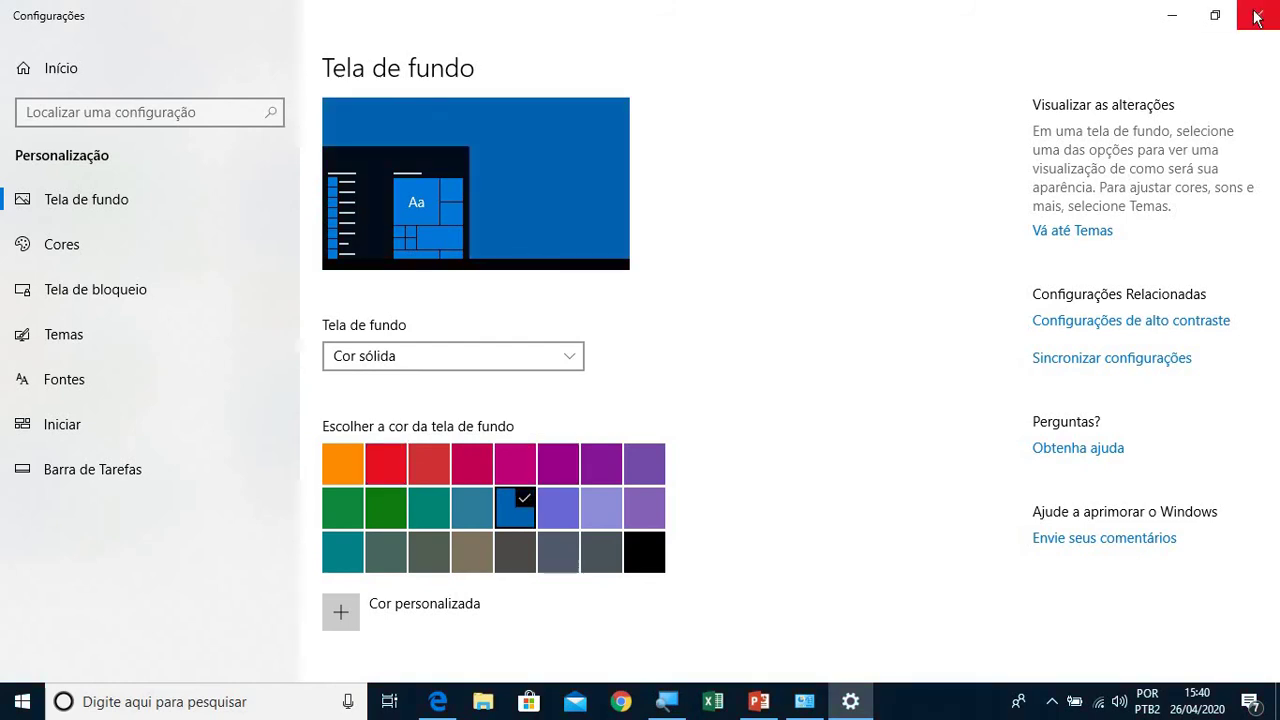
click(1257, 18)
click(1257, 10)
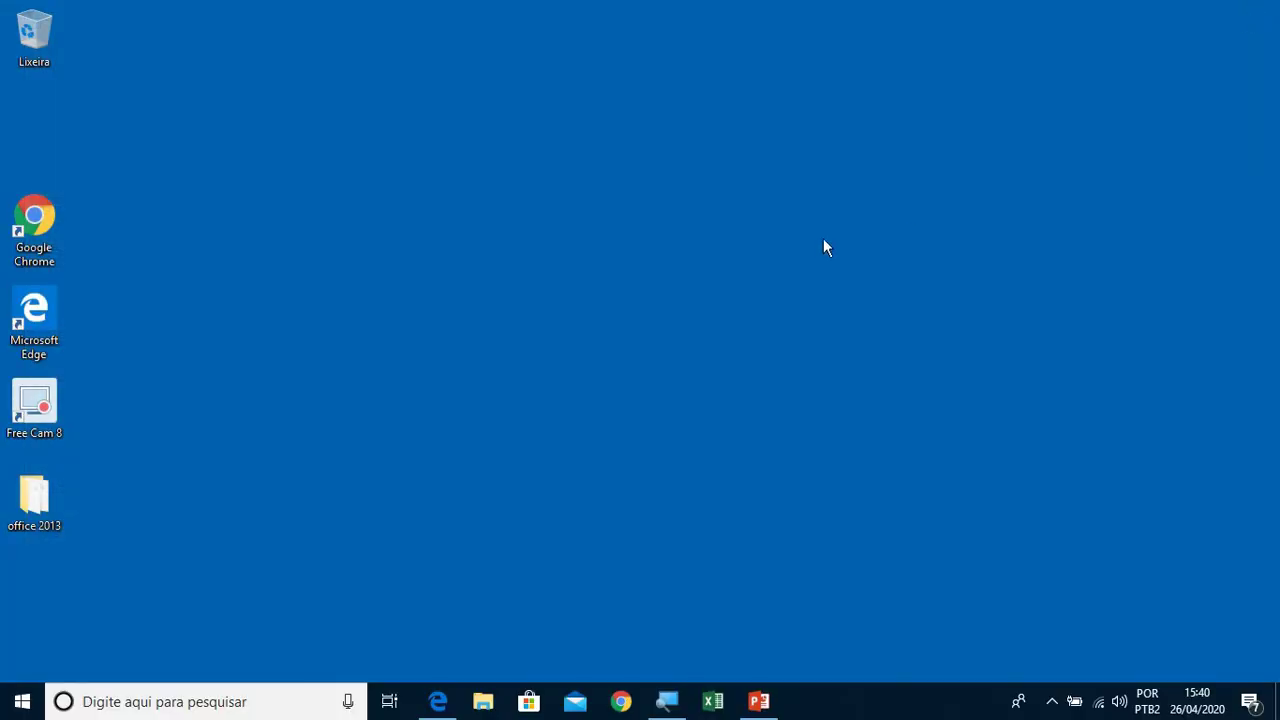
Step: Open the desktop's personalization settings and set the background to Imagem with the blue Windows logo picture
right_click(569, 281)
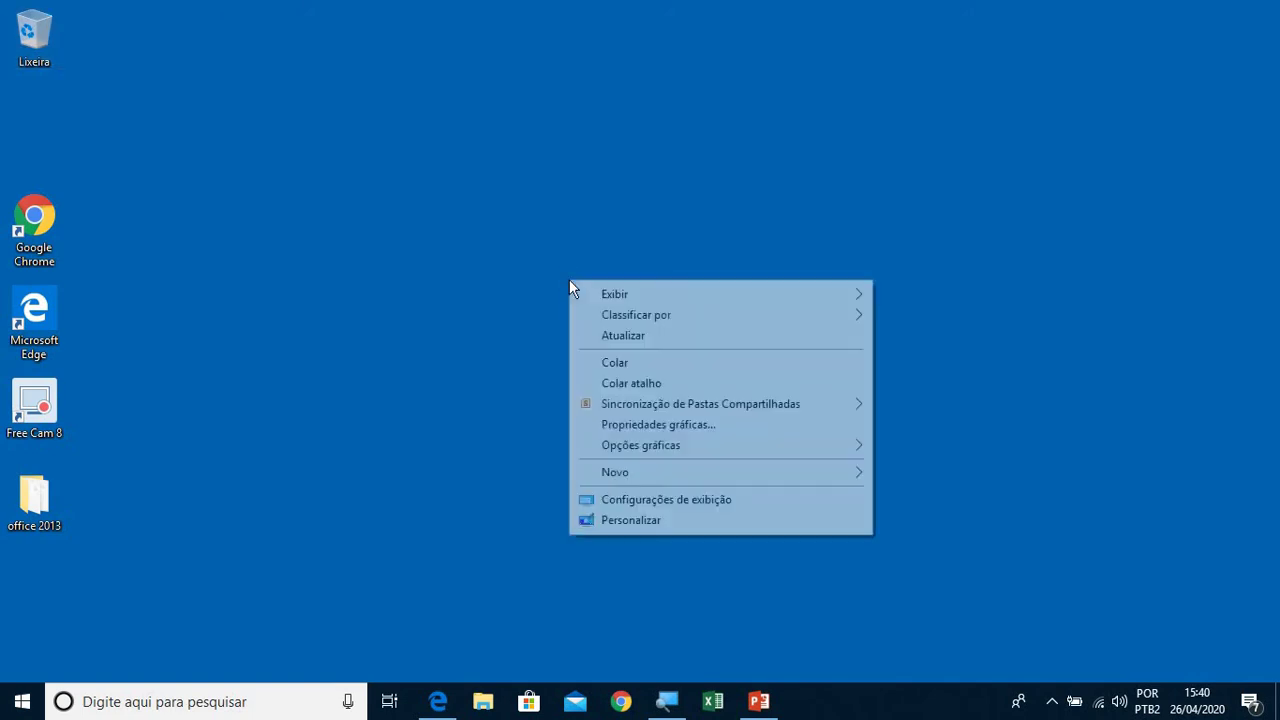
click(630, 522)
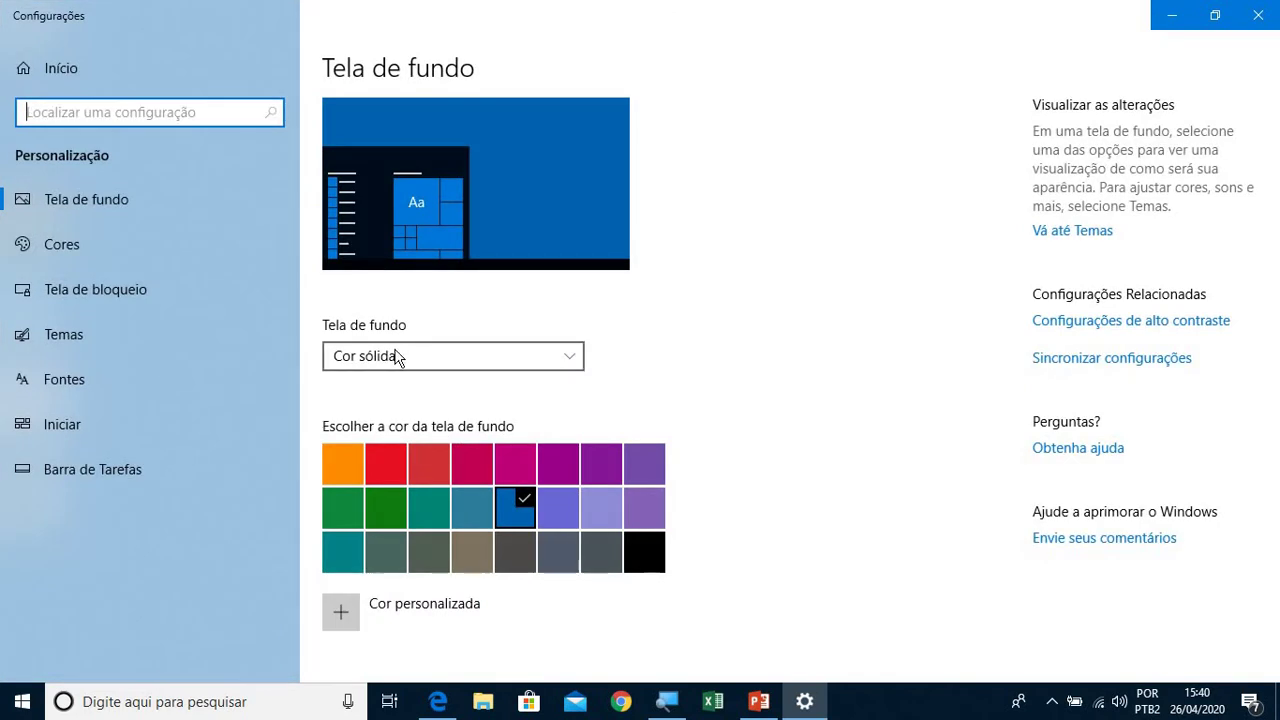
click(397, 356)
click(382, 334)
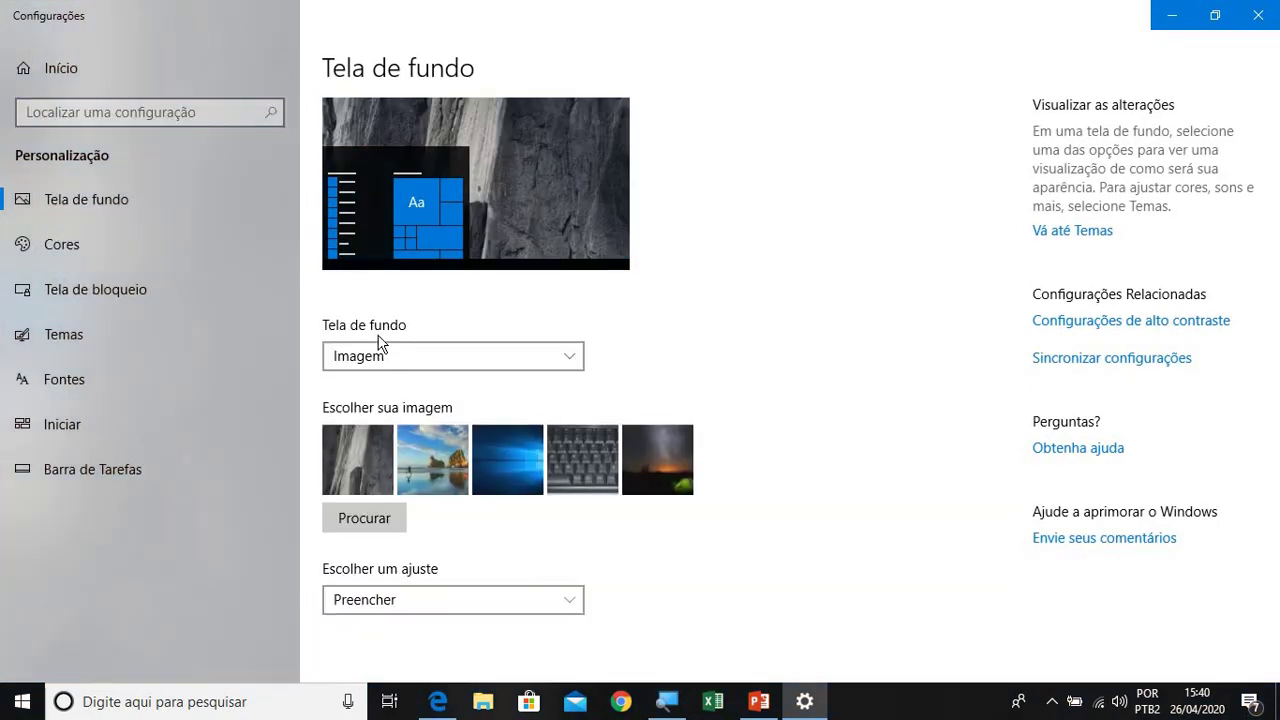
click(499, 471)
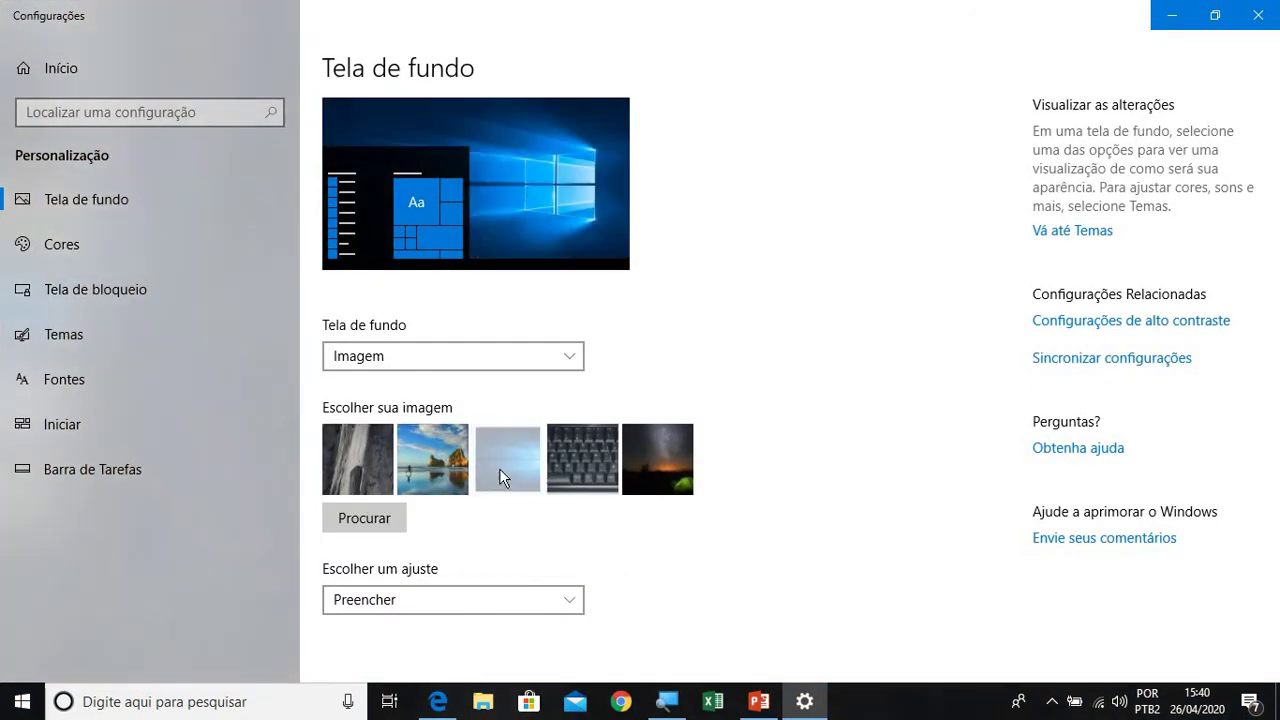
Step: Apply a yellow accent colour in Cores, check it on the Start menu, and restore the blue from Cores recentes
click(83, 254)
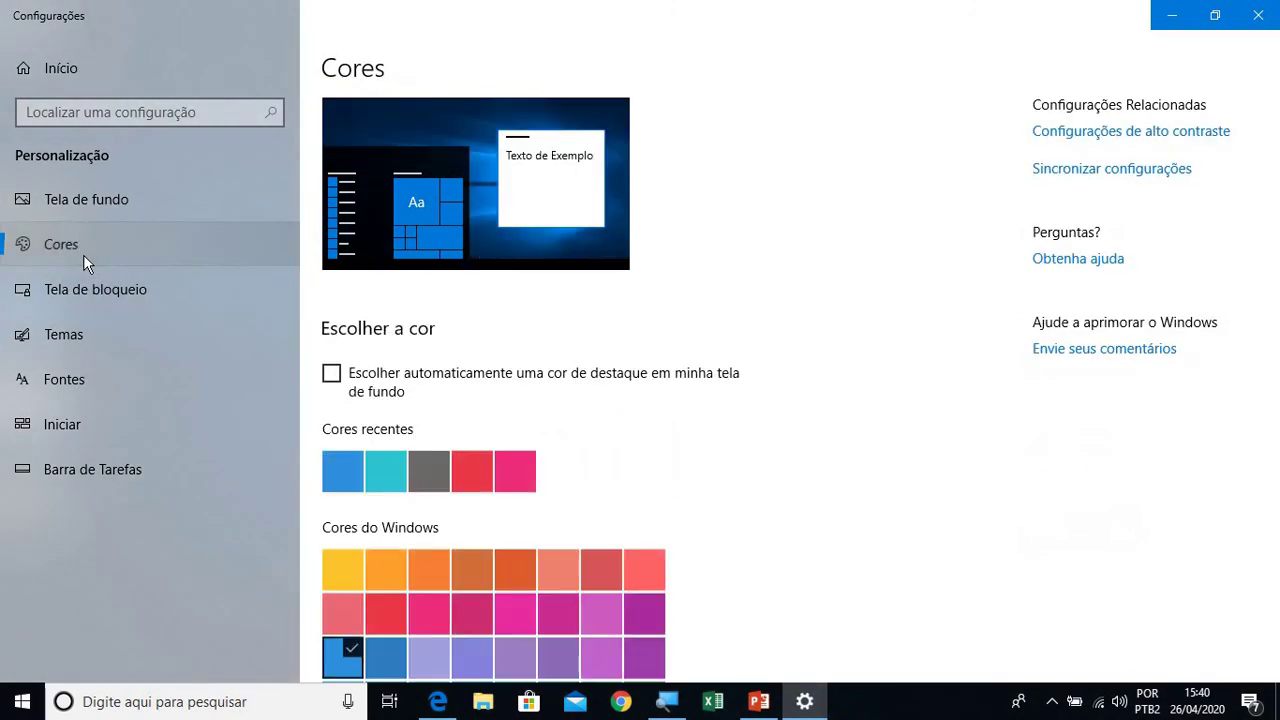
click(342, 566)
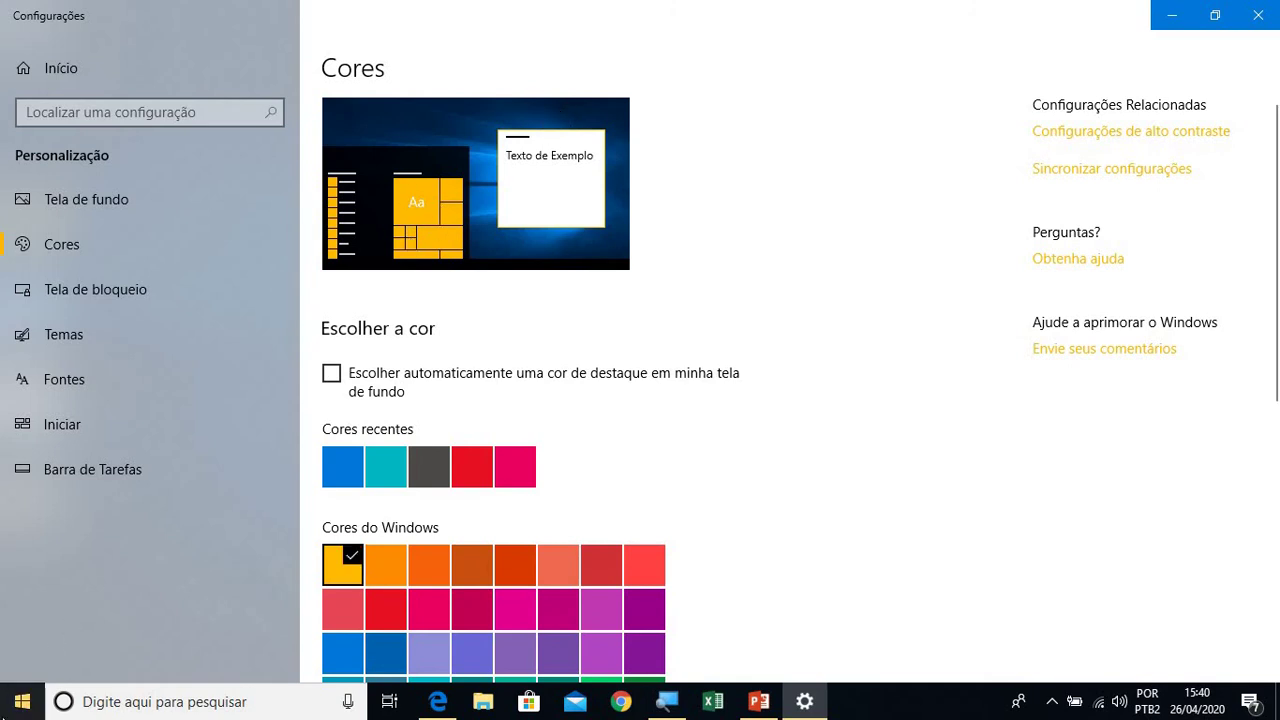
click(8, 716)
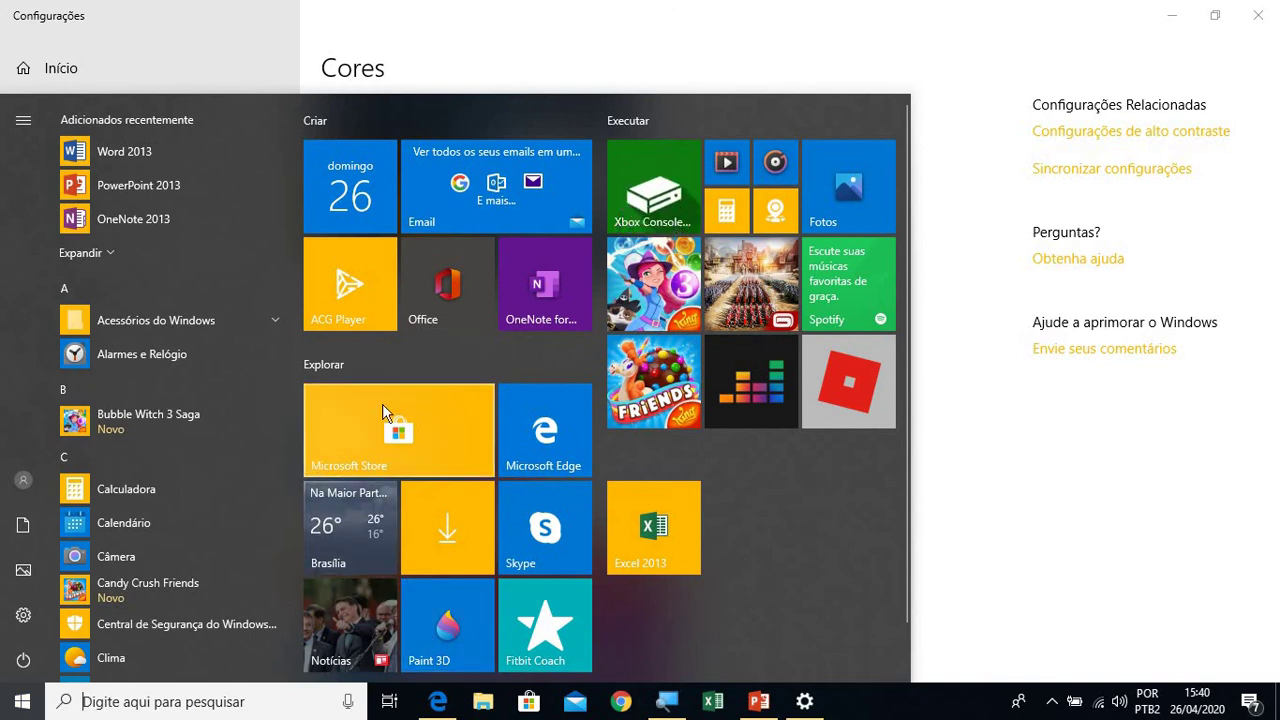
click(954, 597)
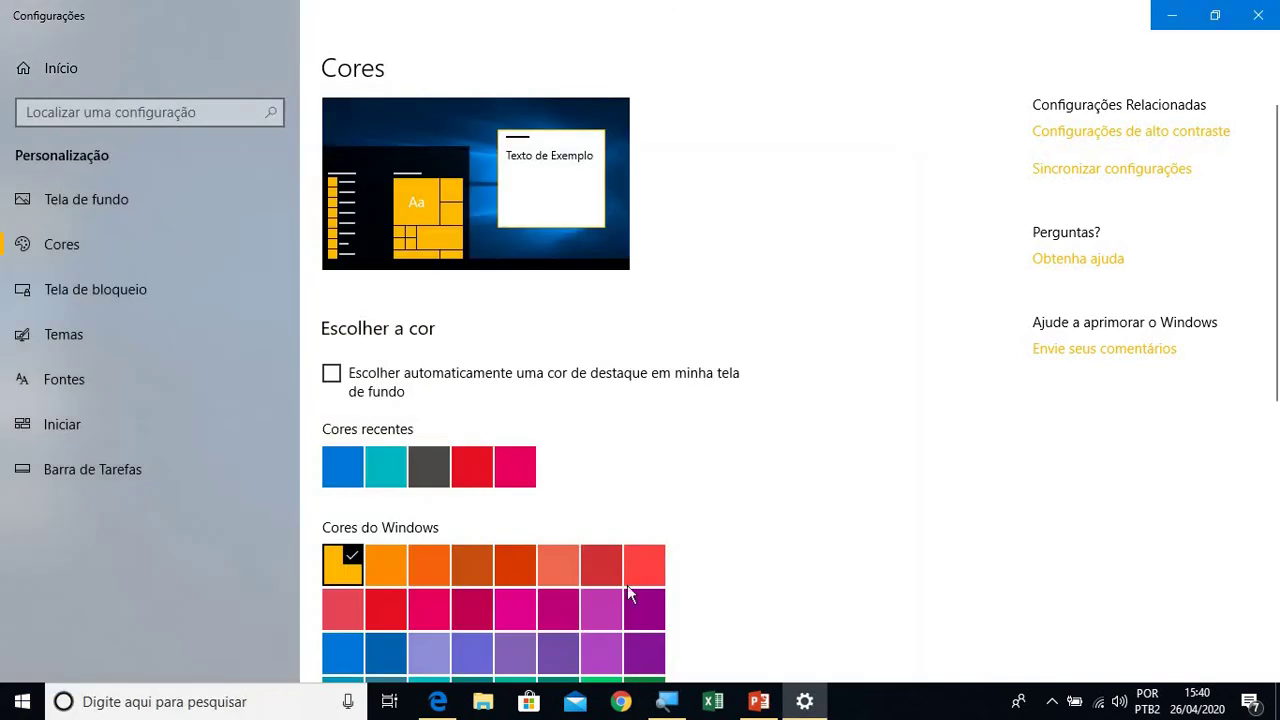
click(354, 475)
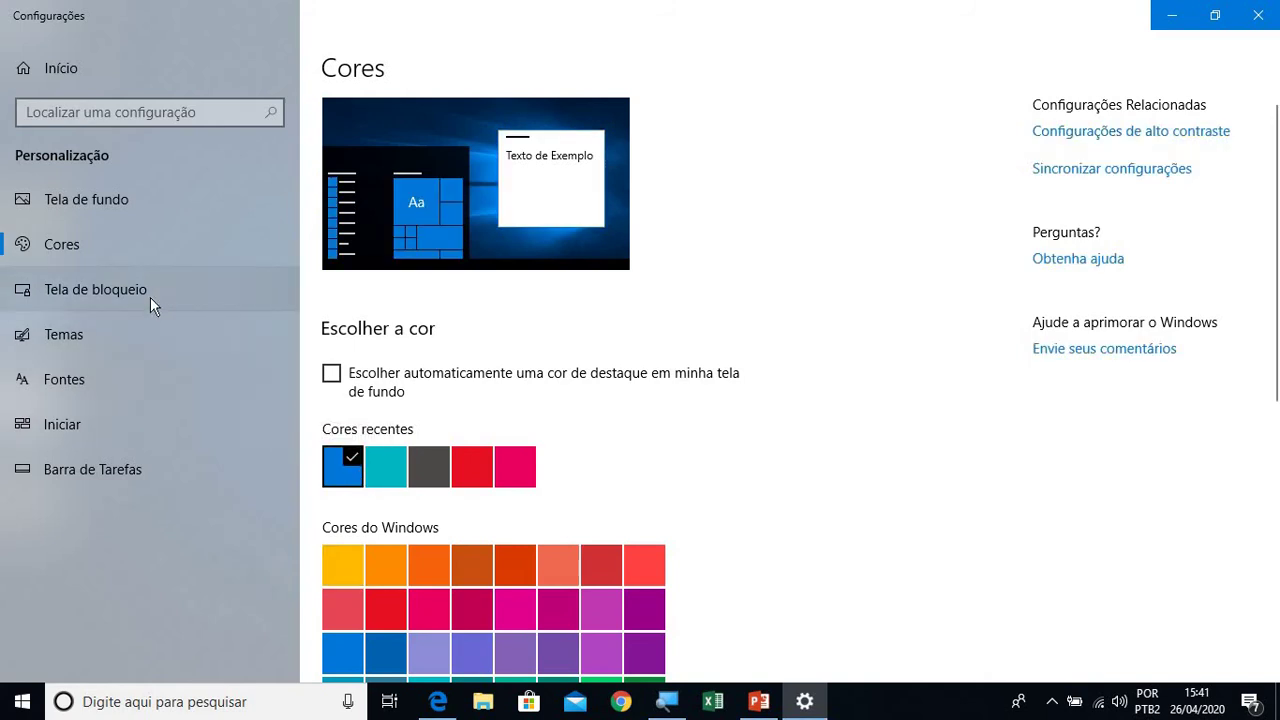
Step: Look at the Iniciar settings, and set the taskbar's screen location to Direita in the Barra de Tarefas settings
click(54, 419)
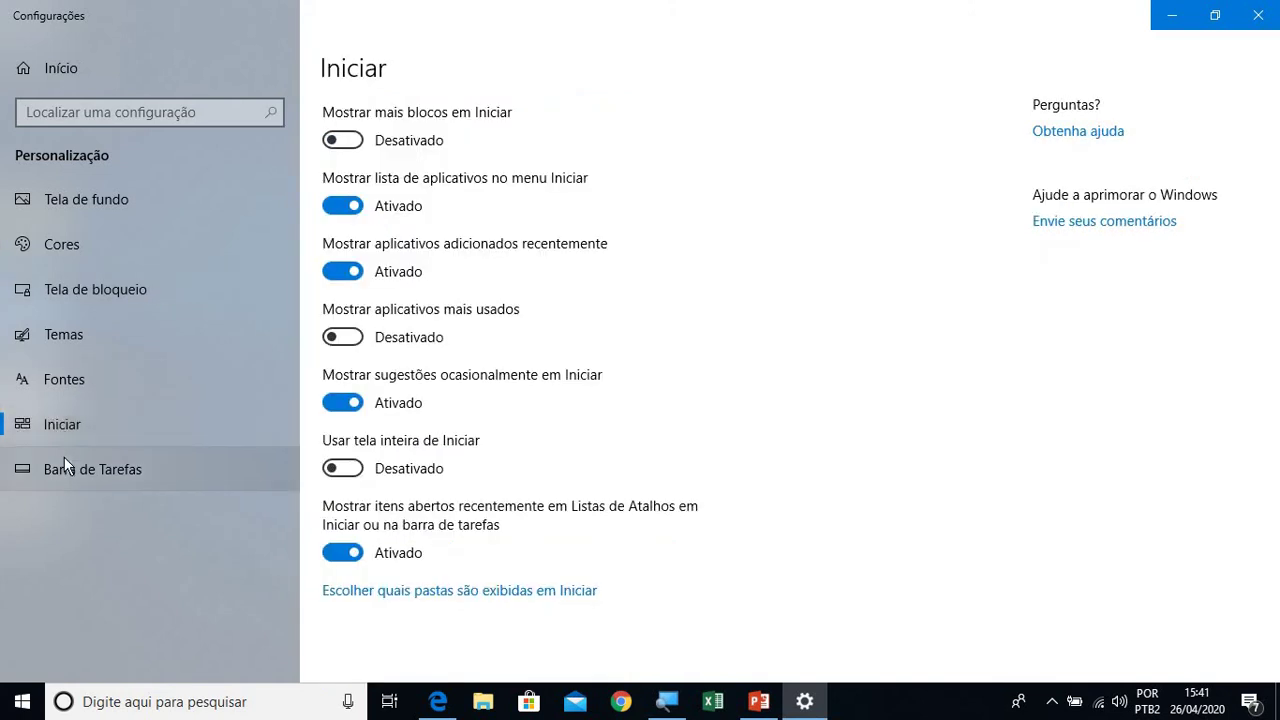
click(66, 457)
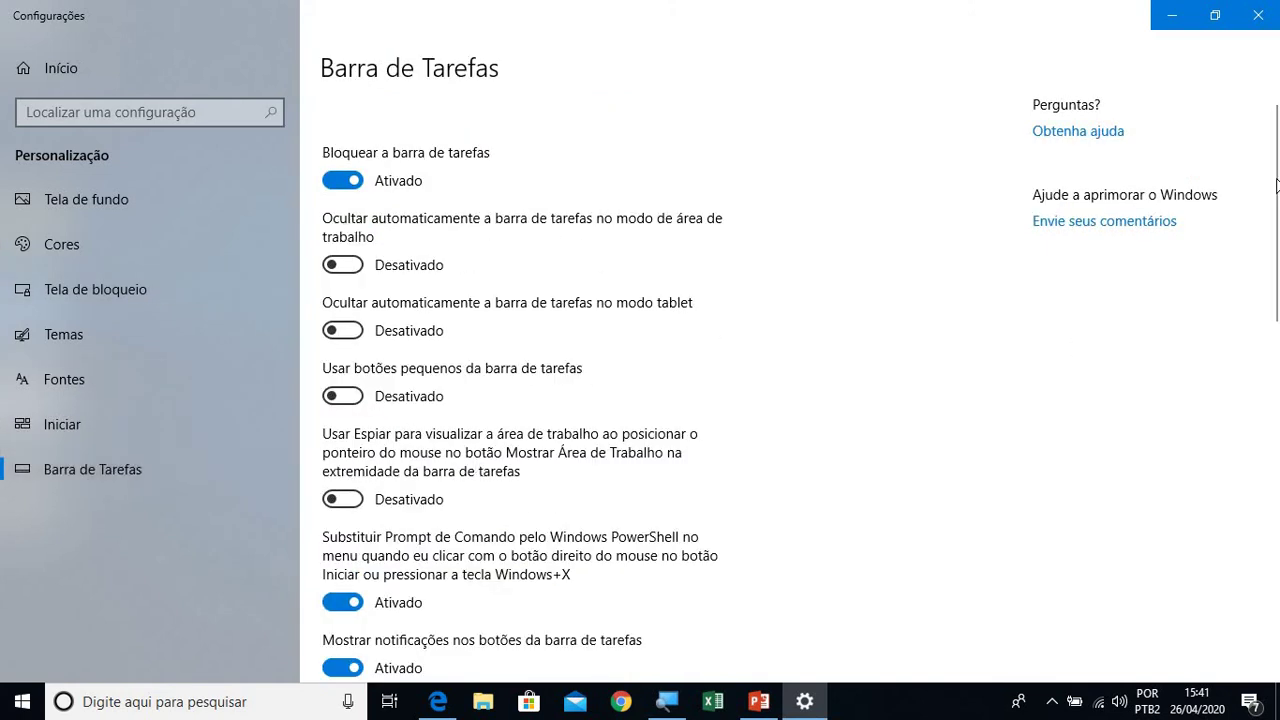
scroll(960, 560, down, 4)
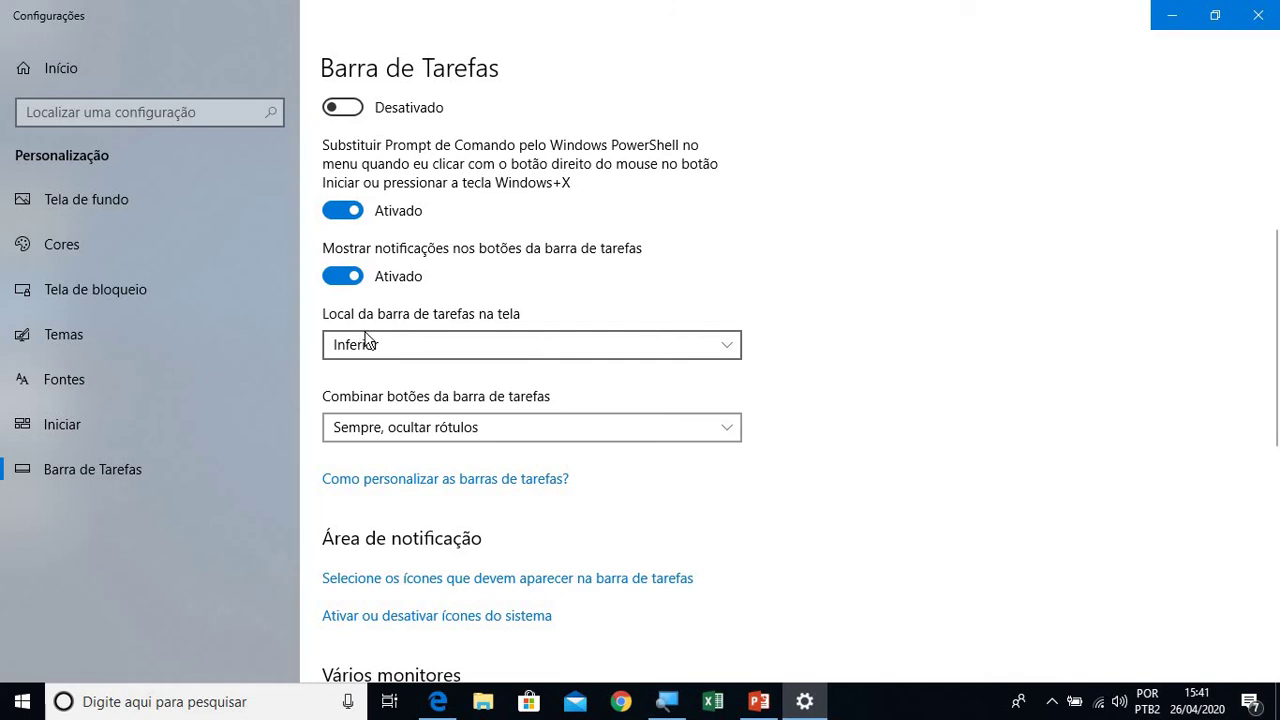
click(383, 342)
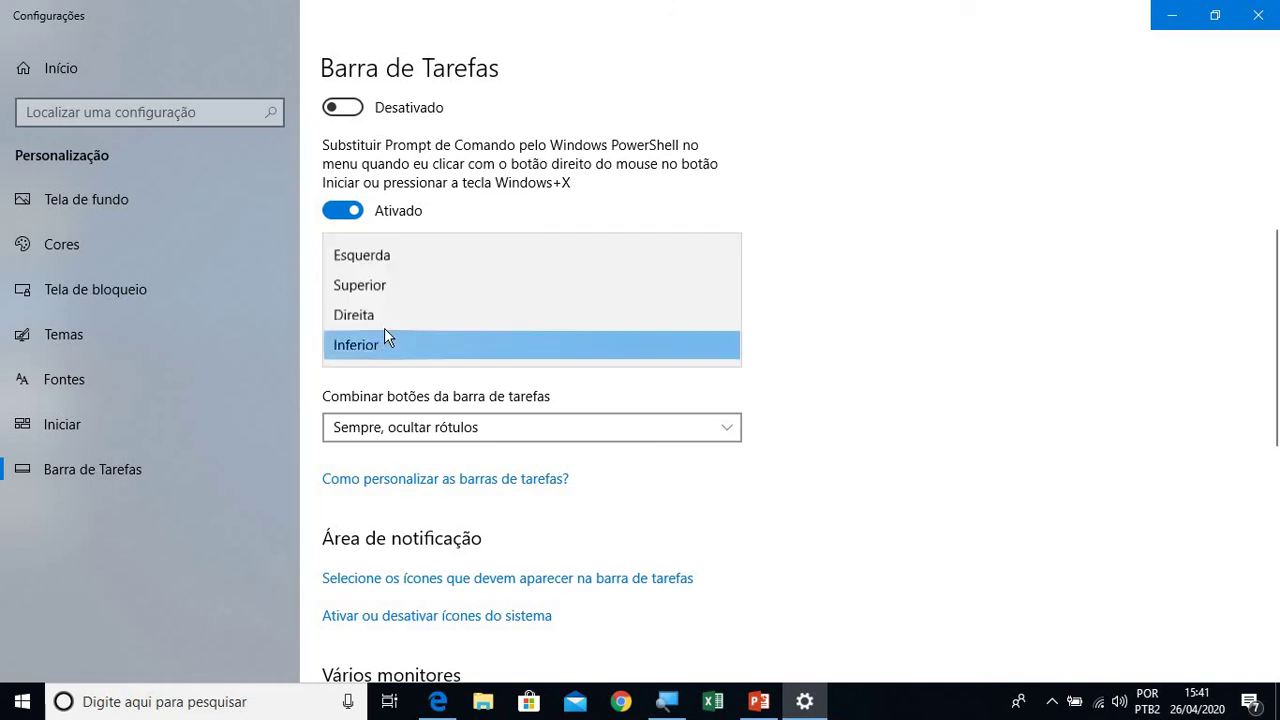
click(385, 318)
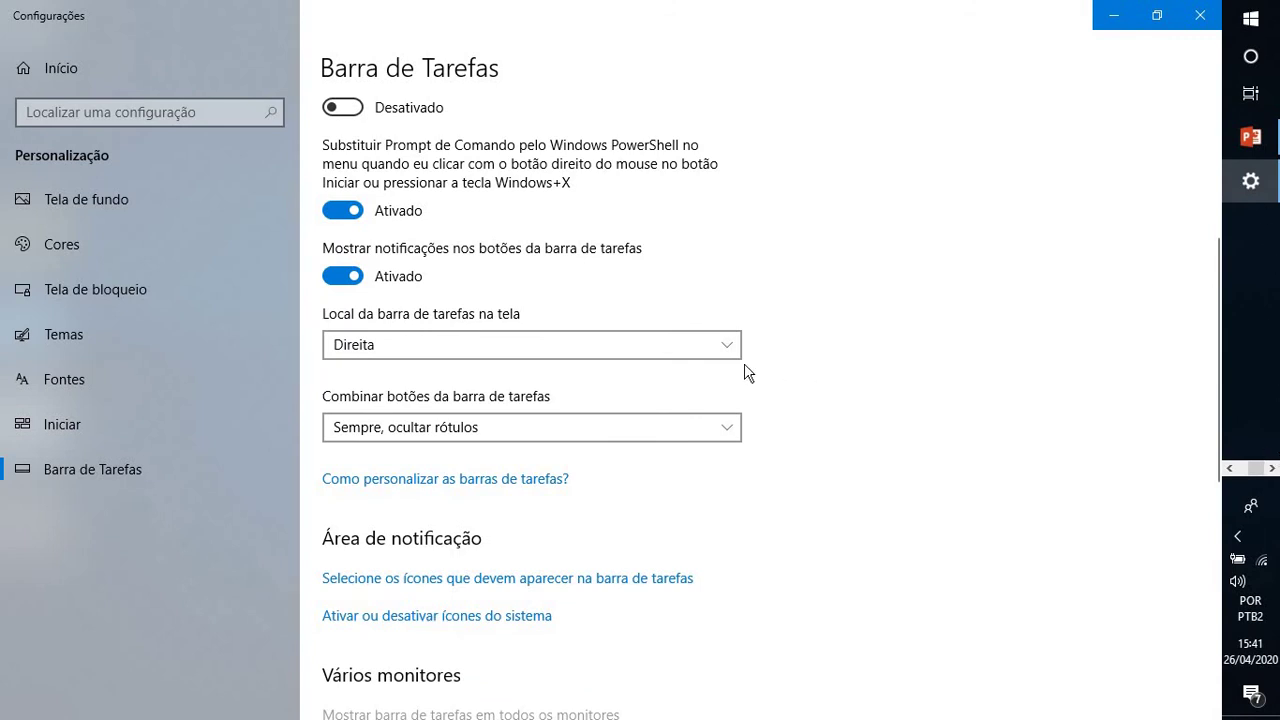
Step: Set the taskbar's screen location to Superior and return it to Inferior
click(713, 351)
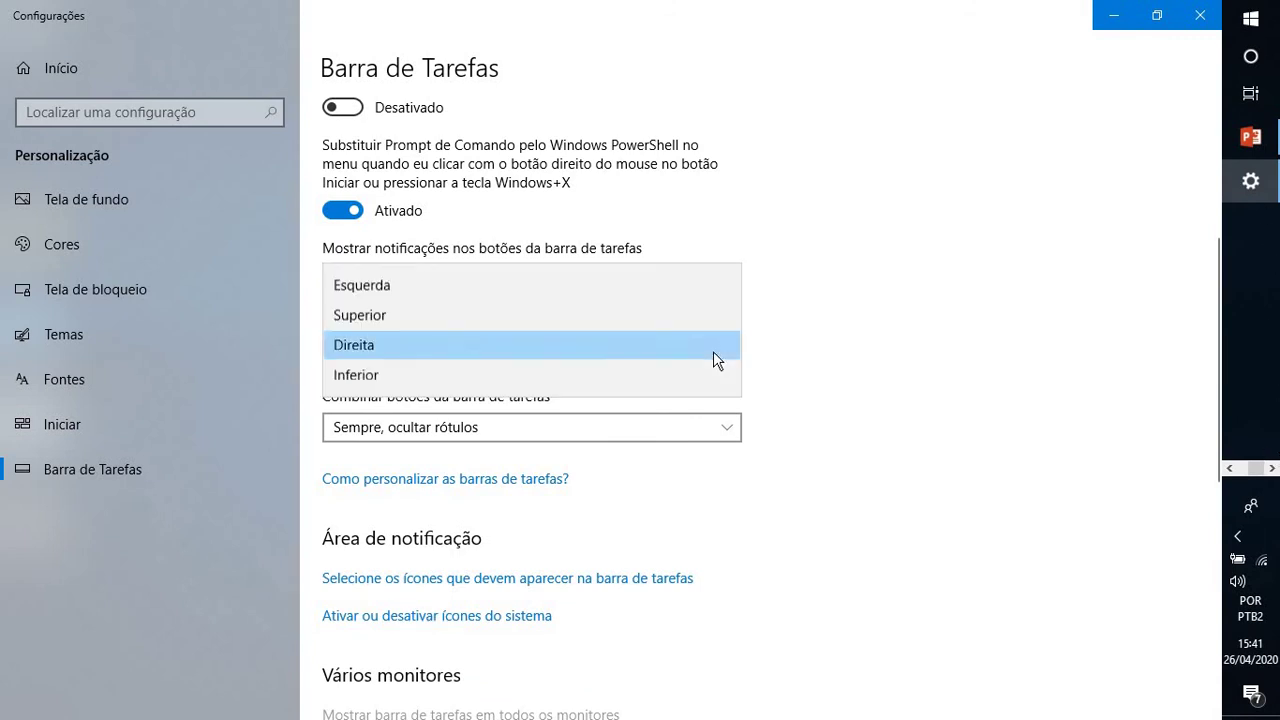
click(598, 325)
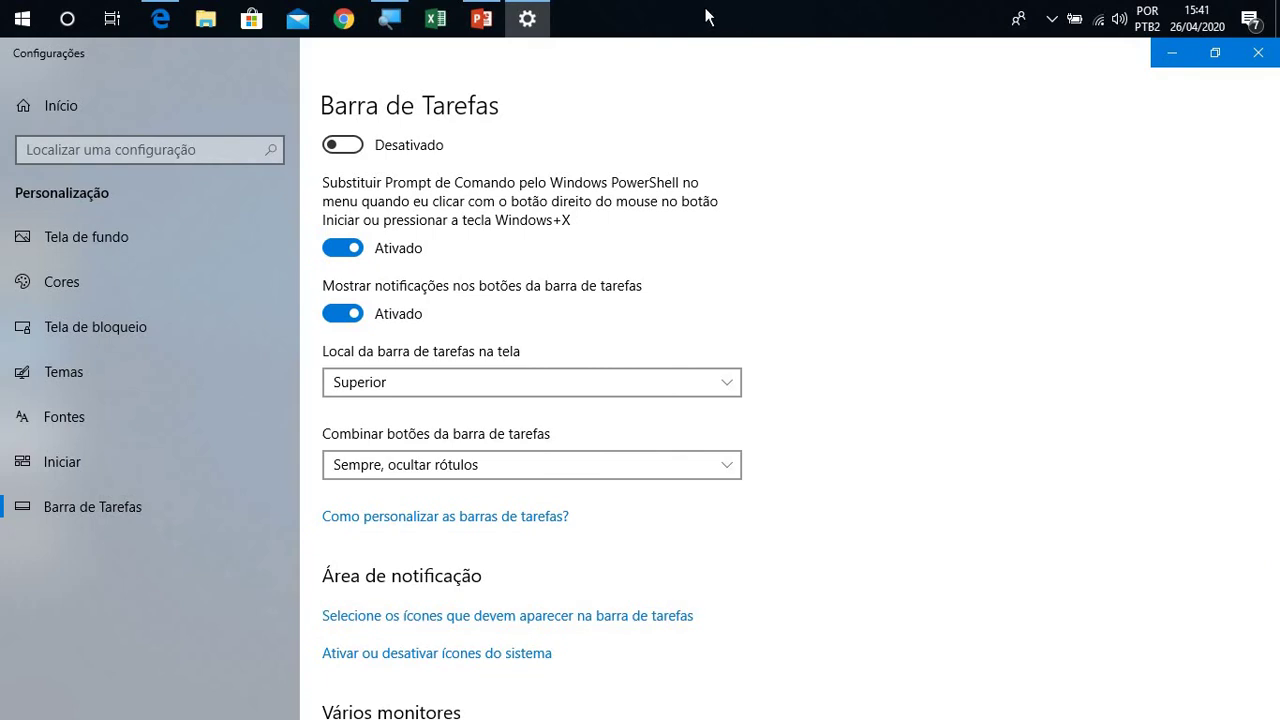
click(562, 381)
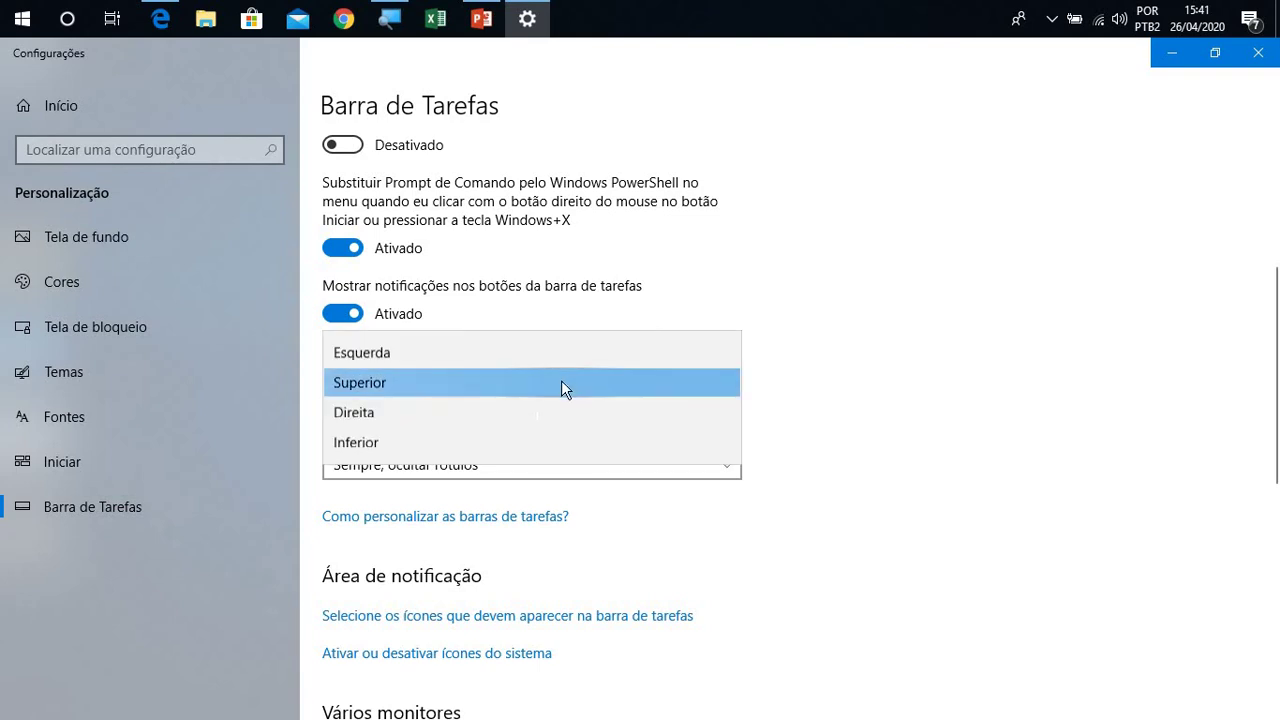
click(526, 442)
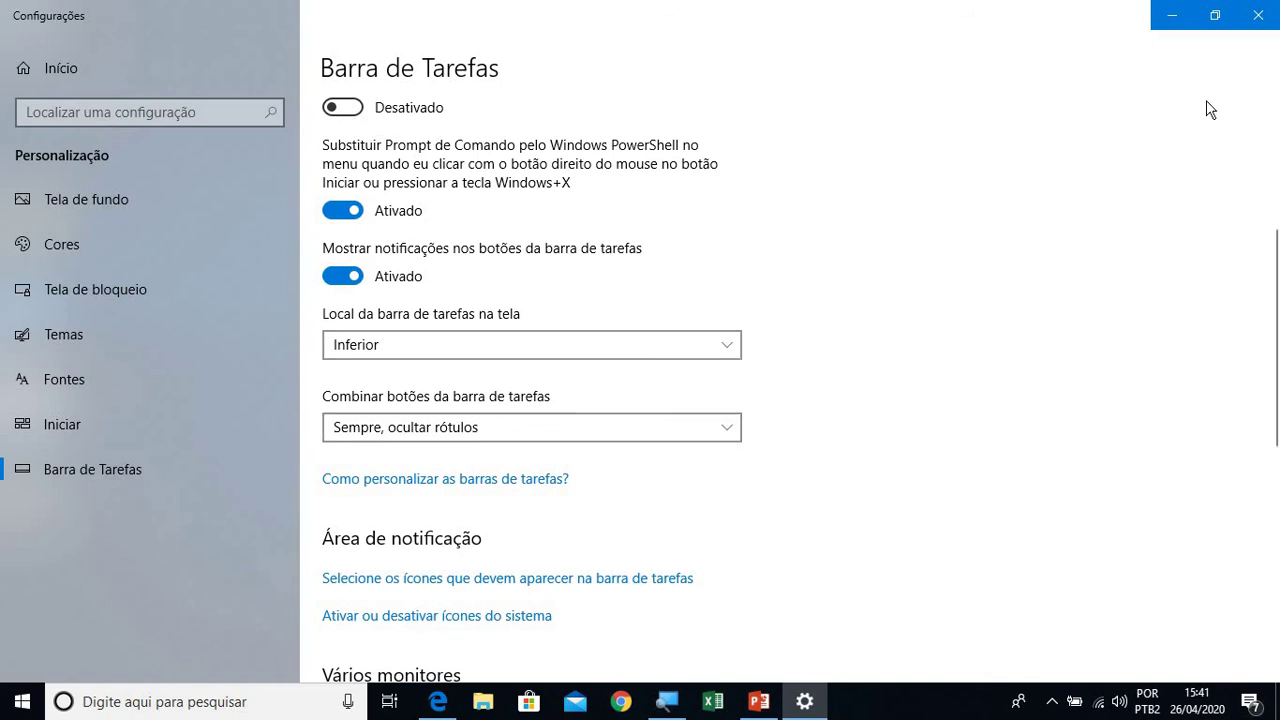
Step: Close the Settings window and open Este Computador in a maximized File Explorer window
click(1262, 32)
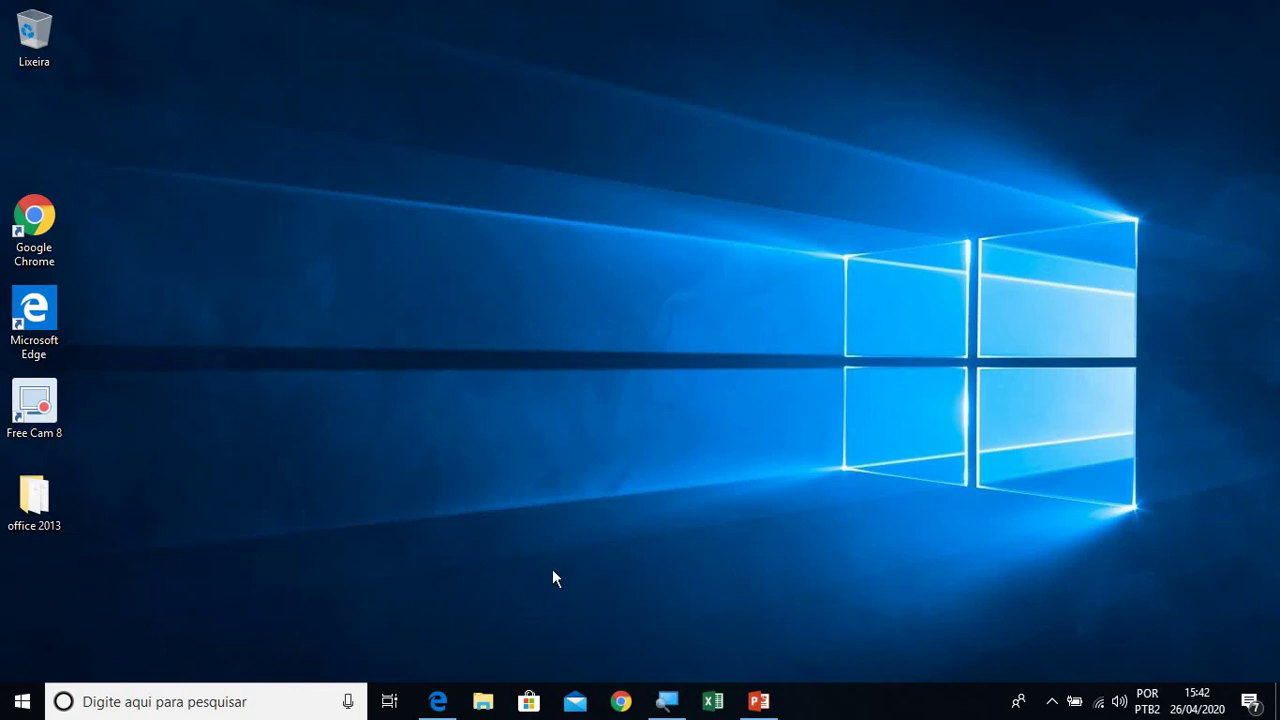
click(480, 702)
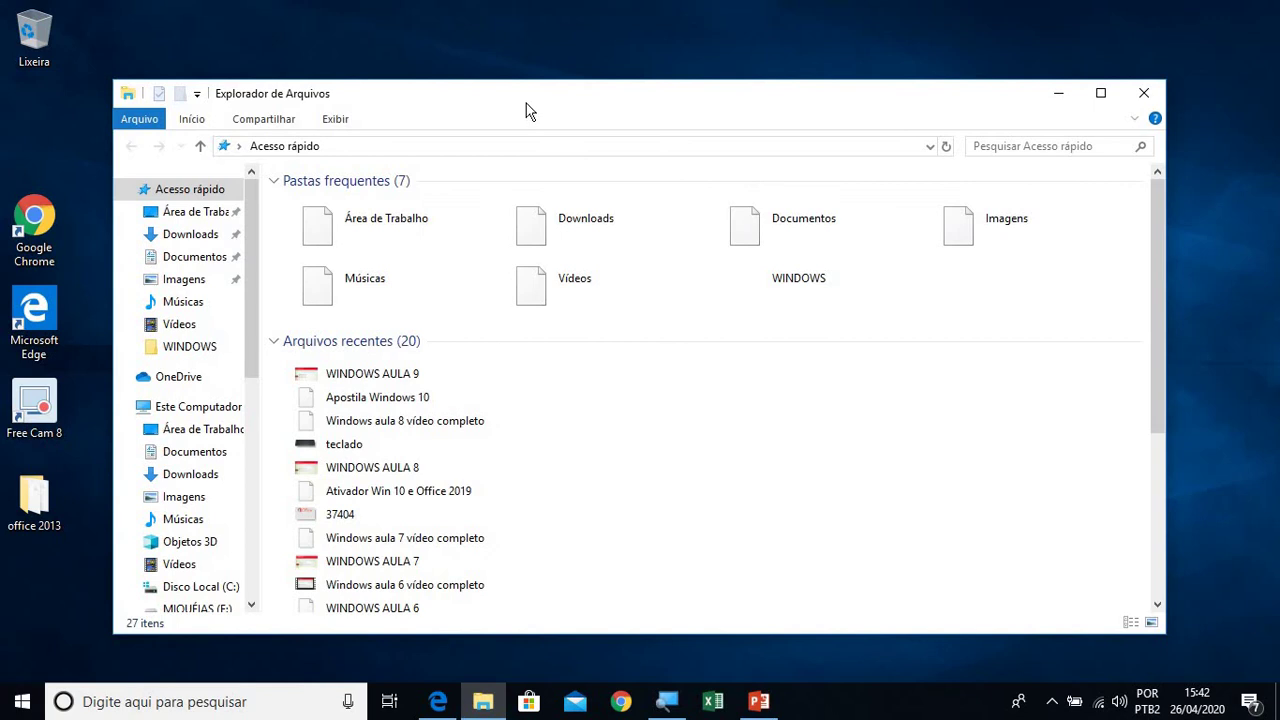
double_click(527, 111)
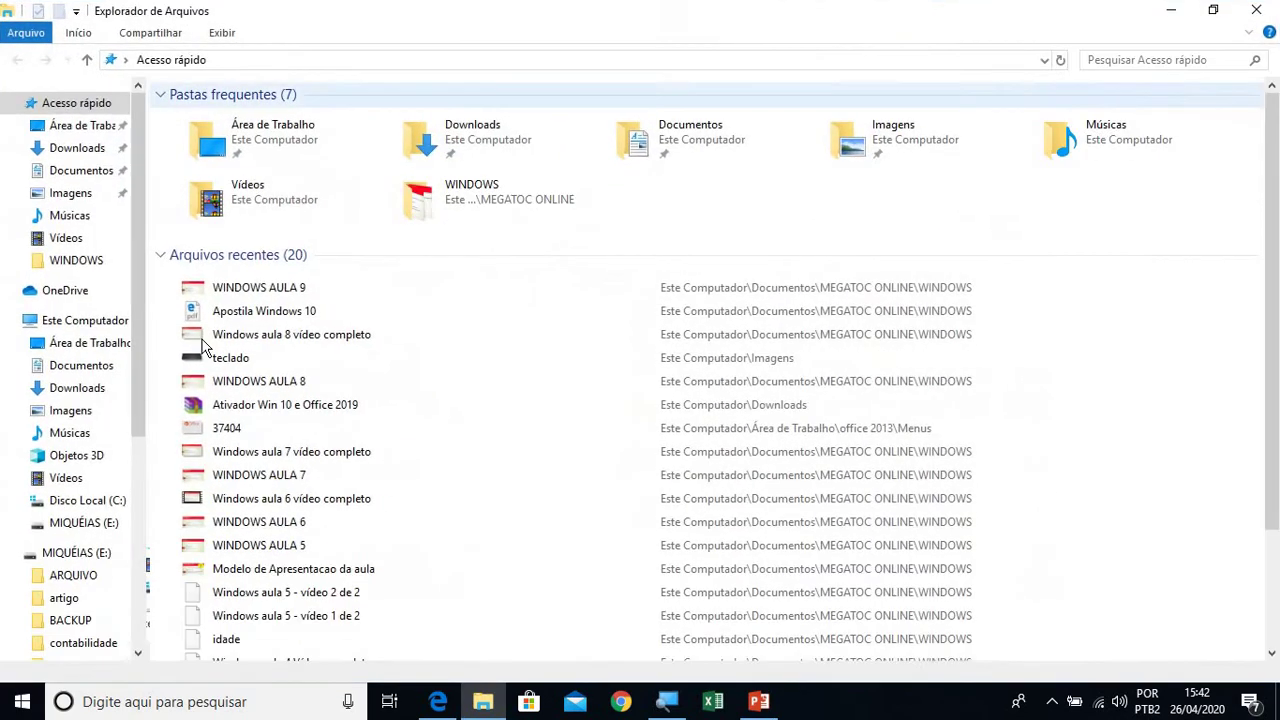
click(95, 330)
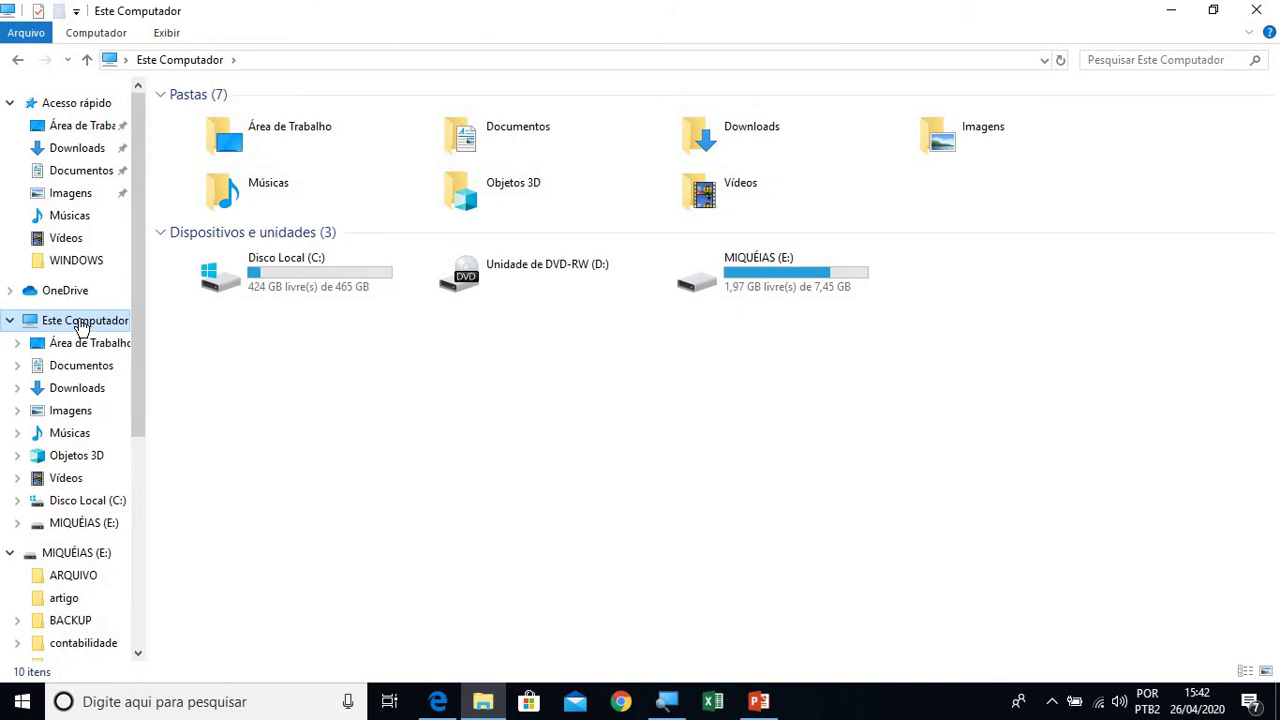
Step: Open the properties of Este Computador, review the Windows edition, processor, memory and system type, and close both windows
right_click(83, 328)
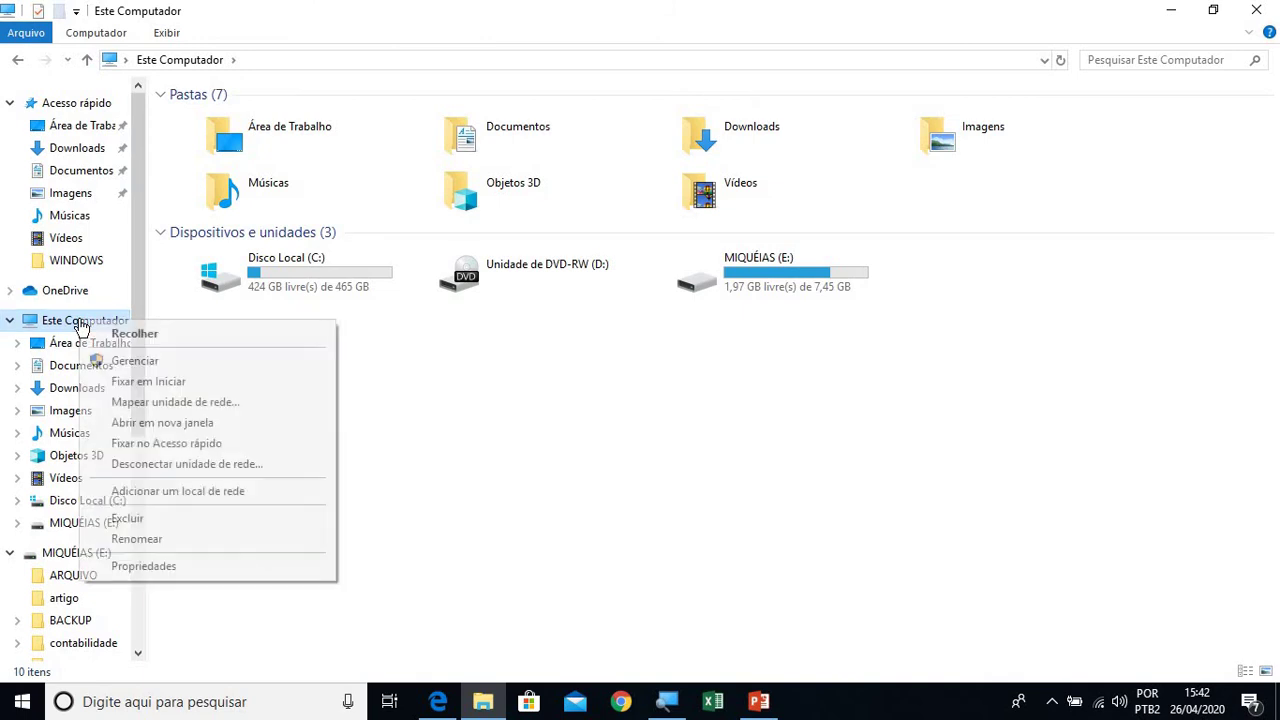
click(163, 564)
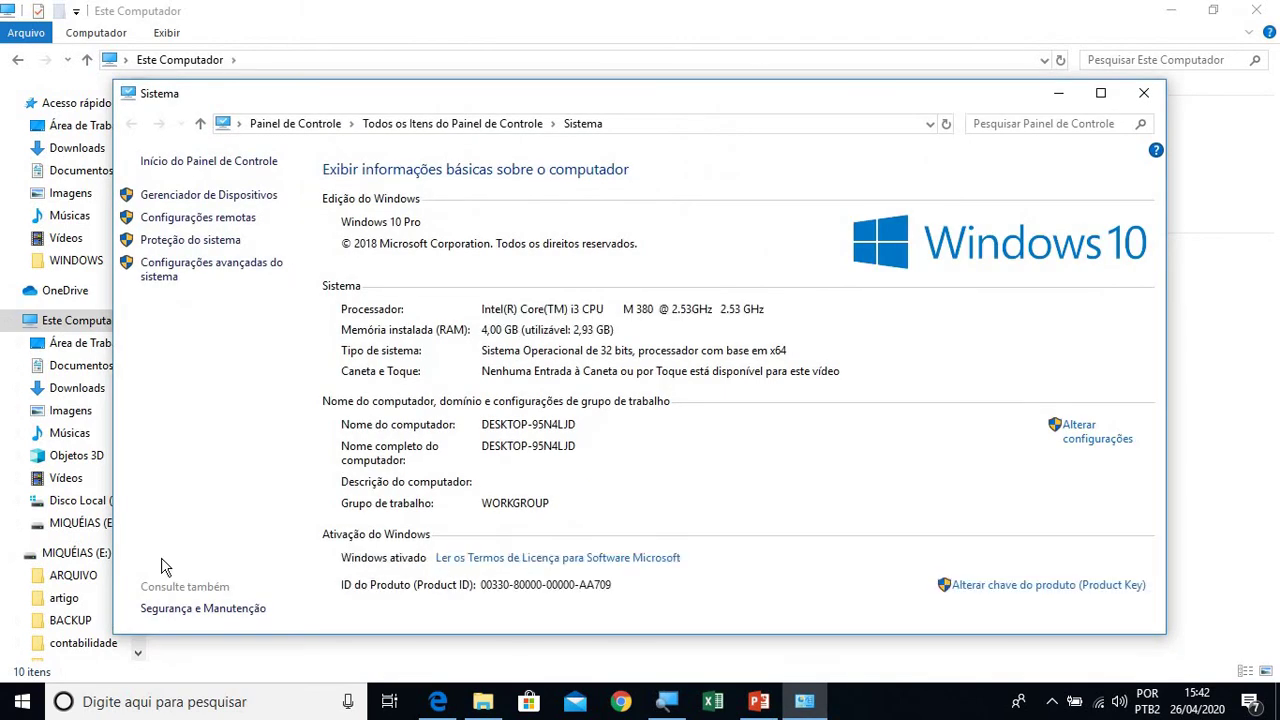
double_click(665, 100)
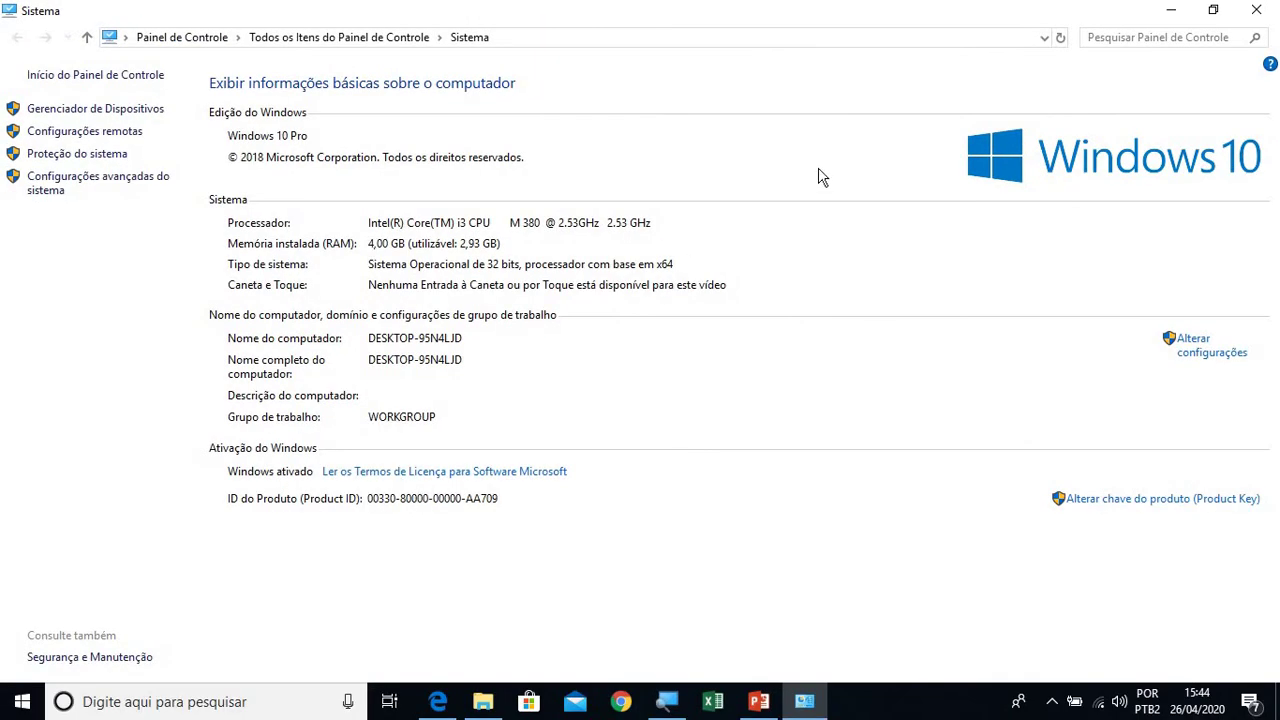
click(1252, 12)
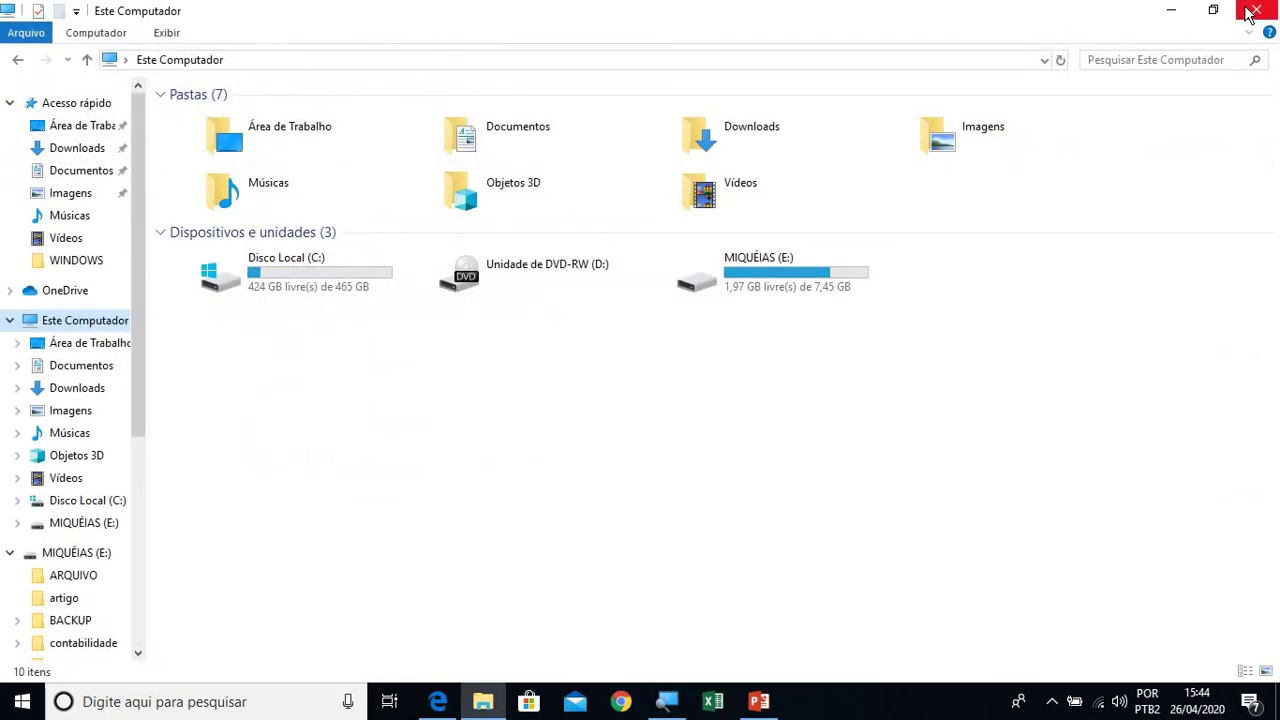
click(1252, 12)
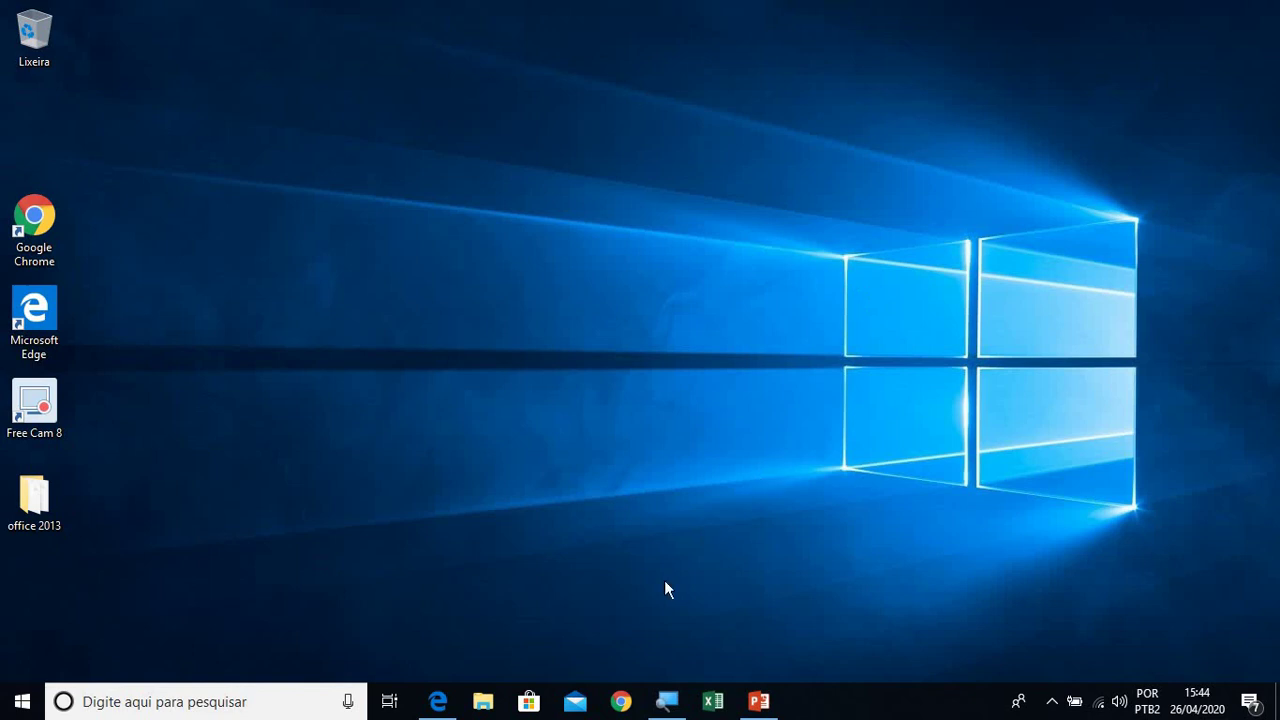
Step: Look through the alphabetical list of installed programs in the Start menu, and close the menu
click(12, 708)
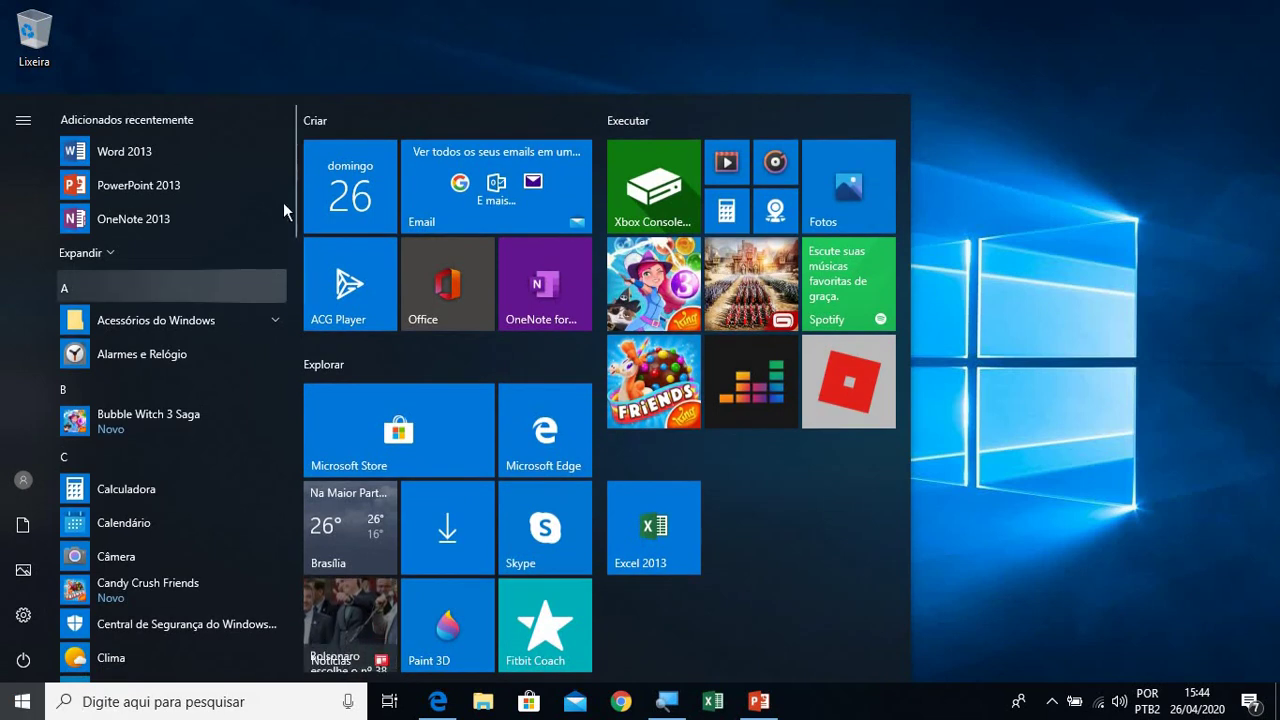
scroll(291, 213, down, 5)
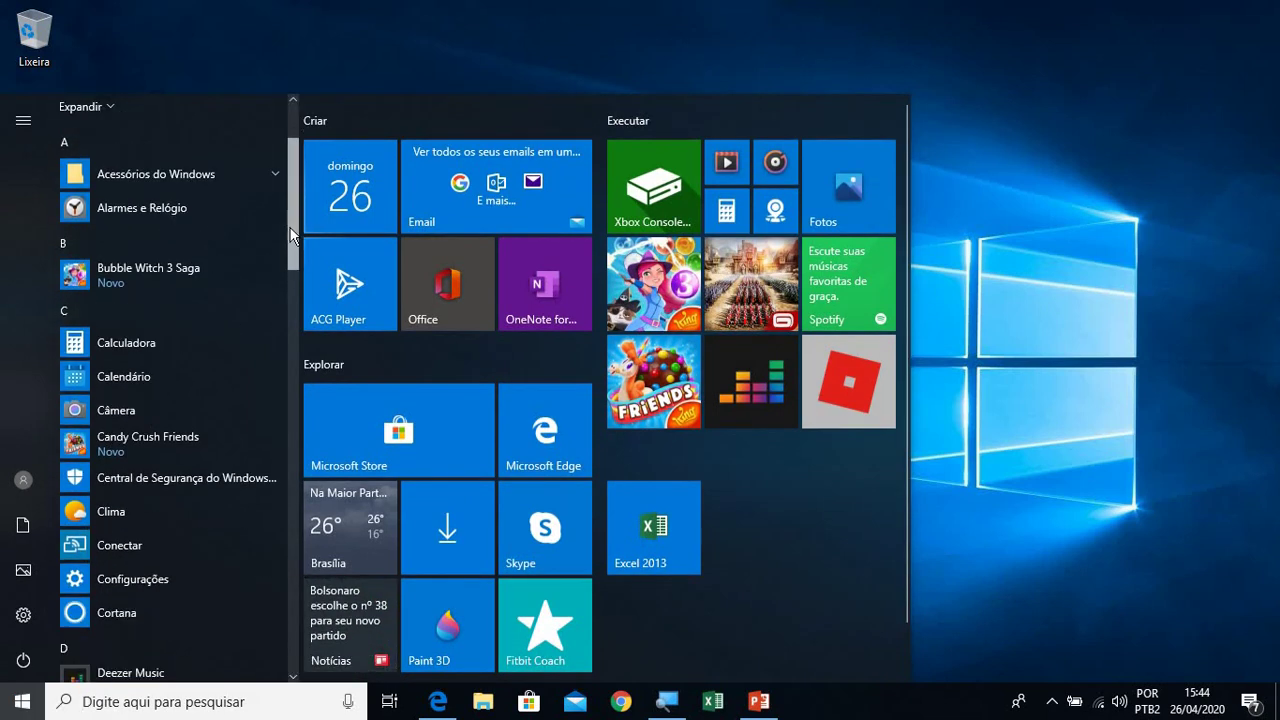
scroll(285, 260, down, 5)
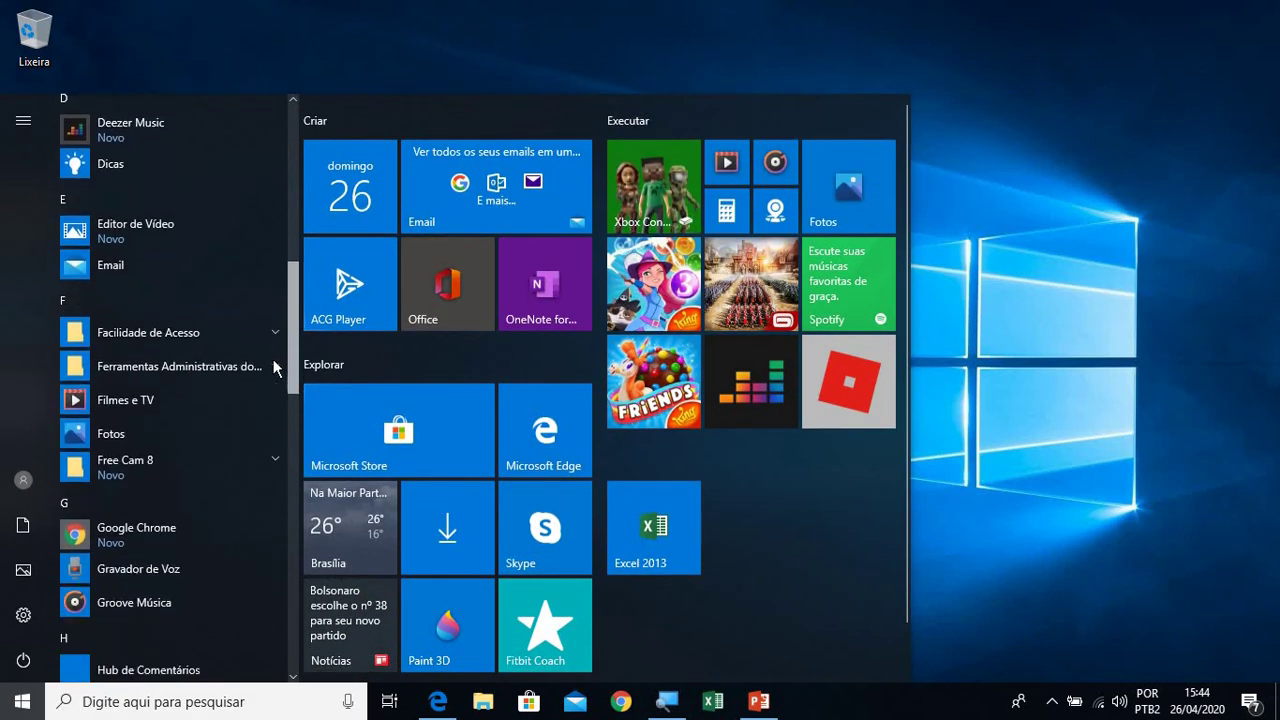
scroll(264, 418, down, 5)
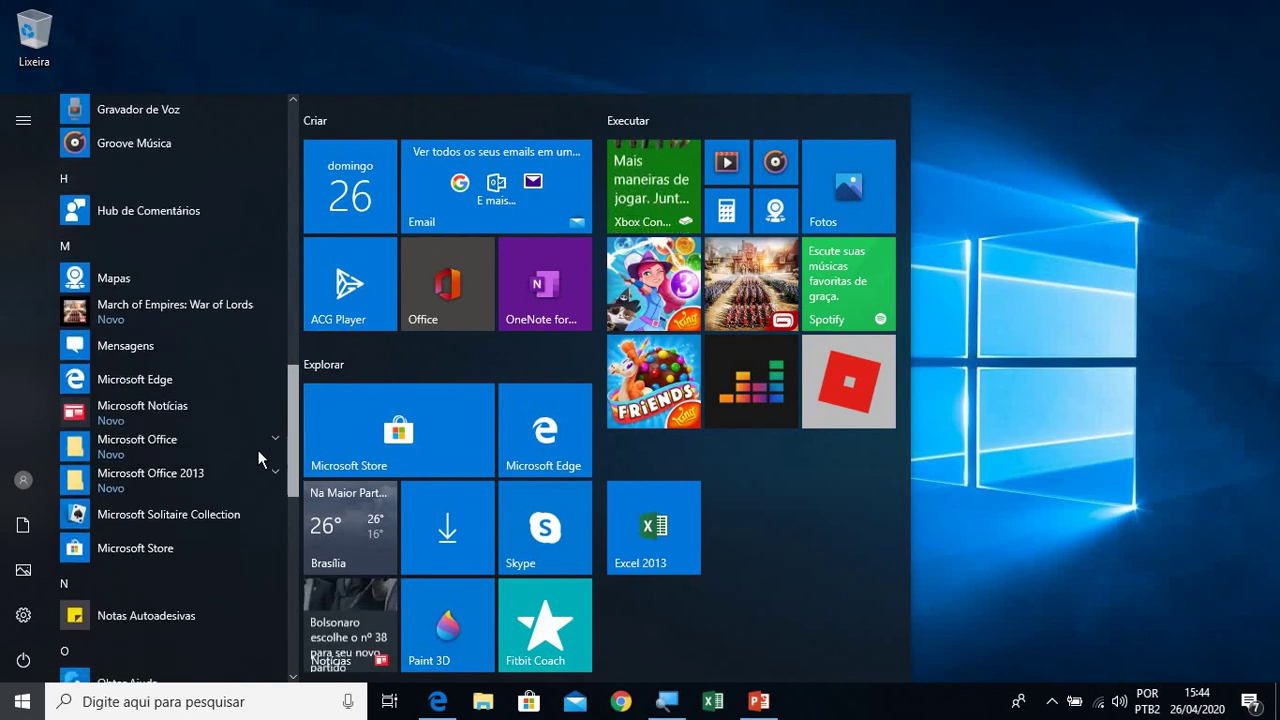
scroll(257, 473, down, 5)
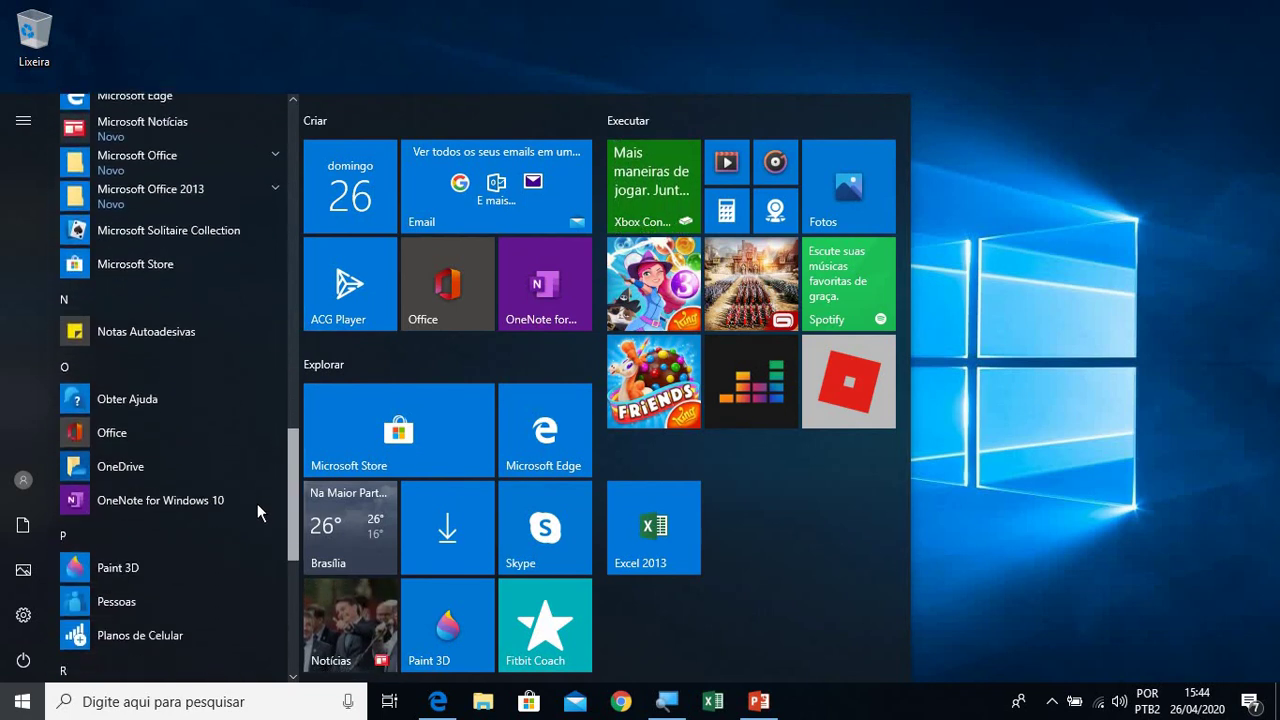
scroll(255, 525, down, 4)
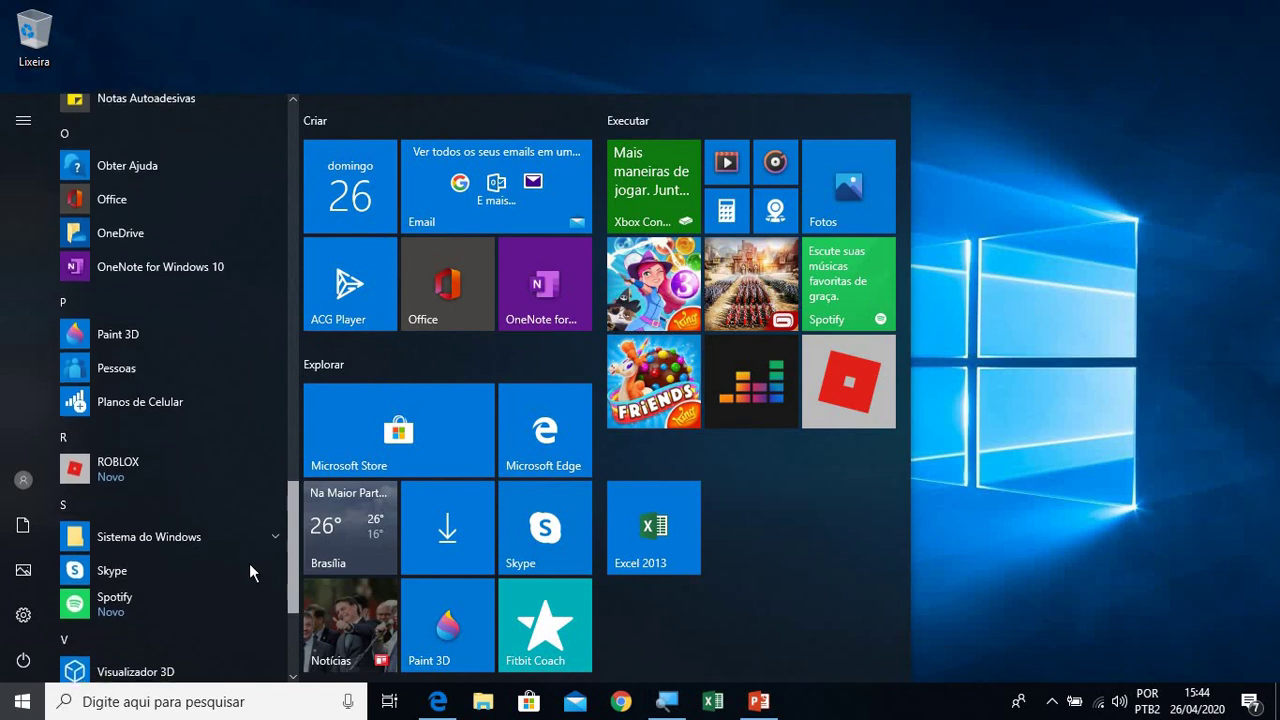
scroll(248, 579, down, 3)
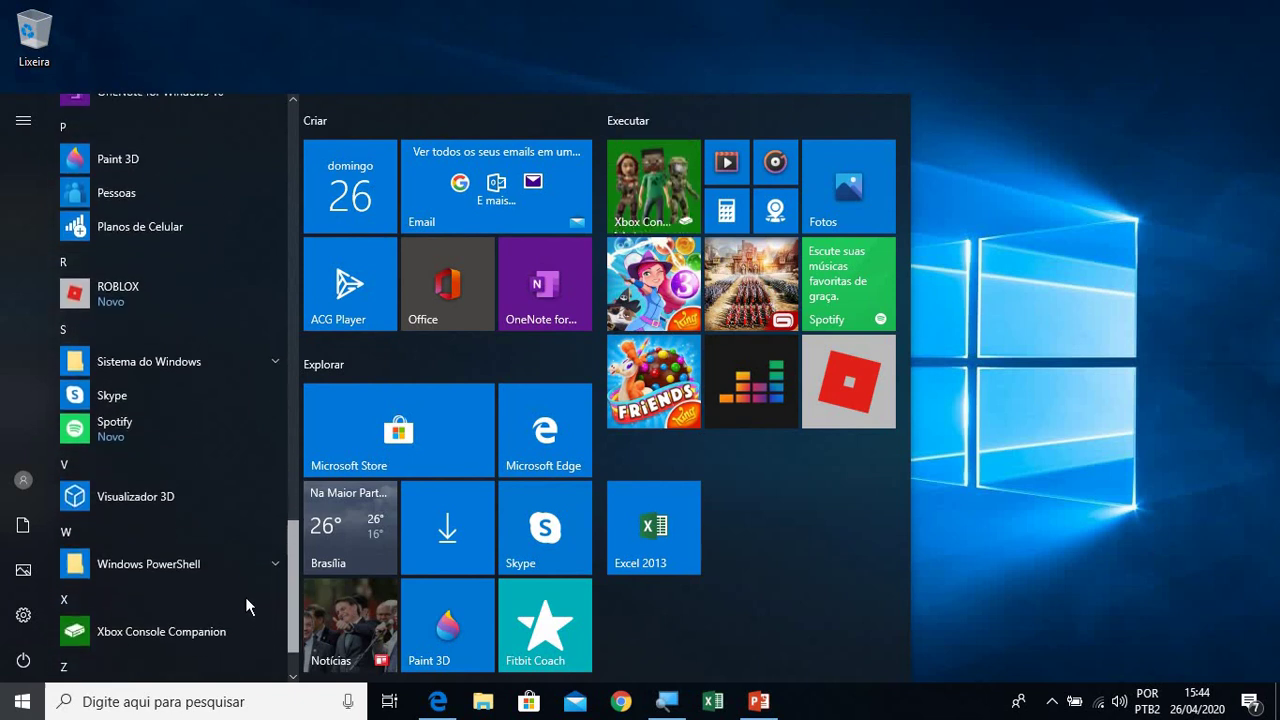
scroll(259, 452, up, 15)
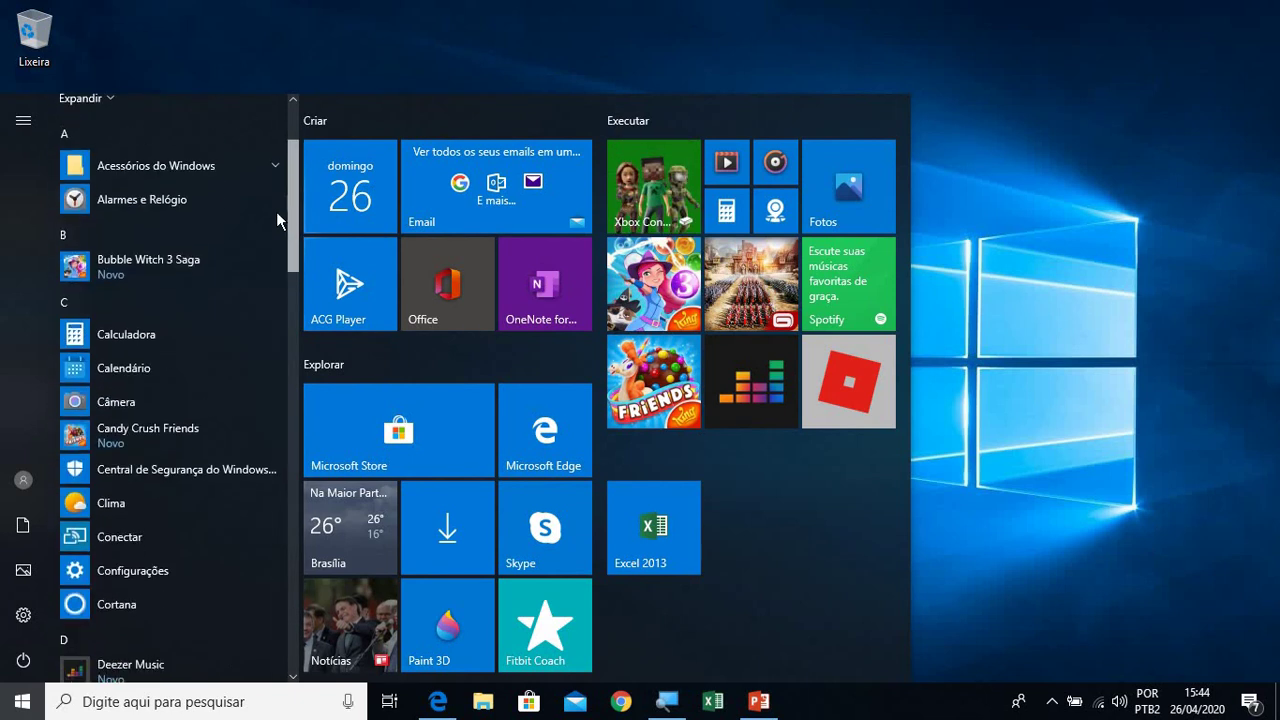
scroll(279, 190, up, 2)
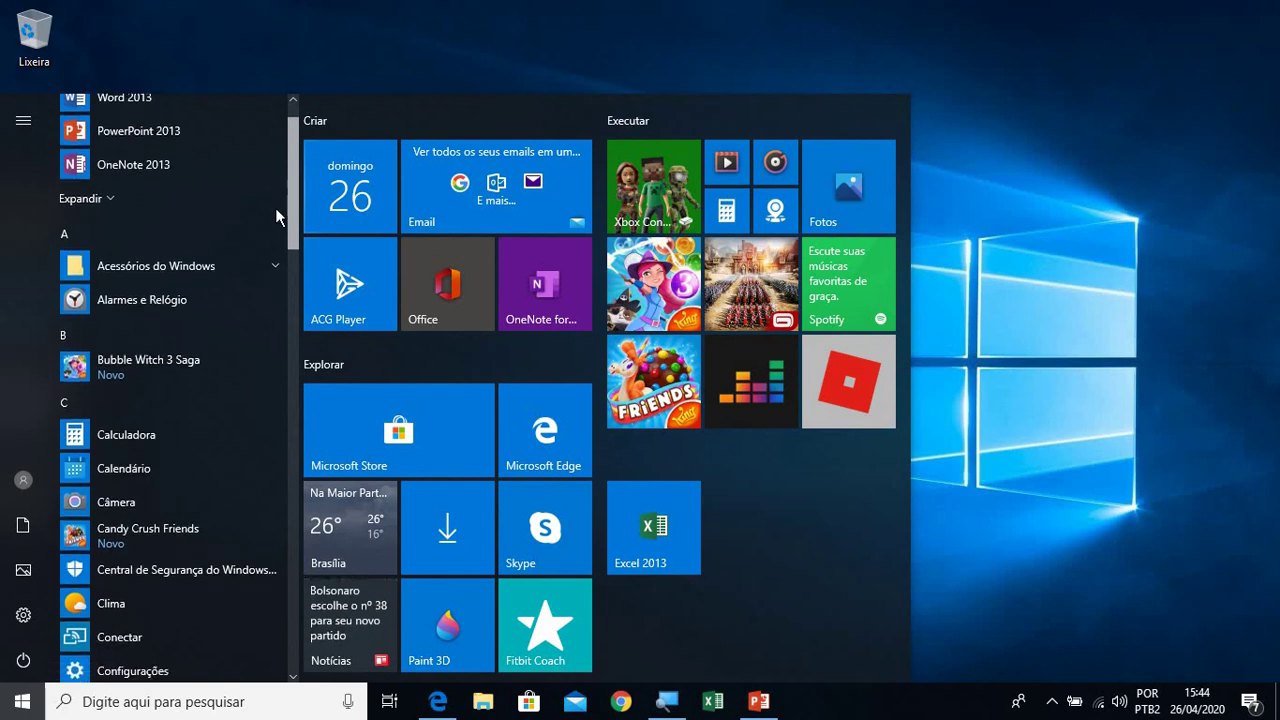
scroll(276, 210, down, 2)
scroll(266, 272, down, 6)
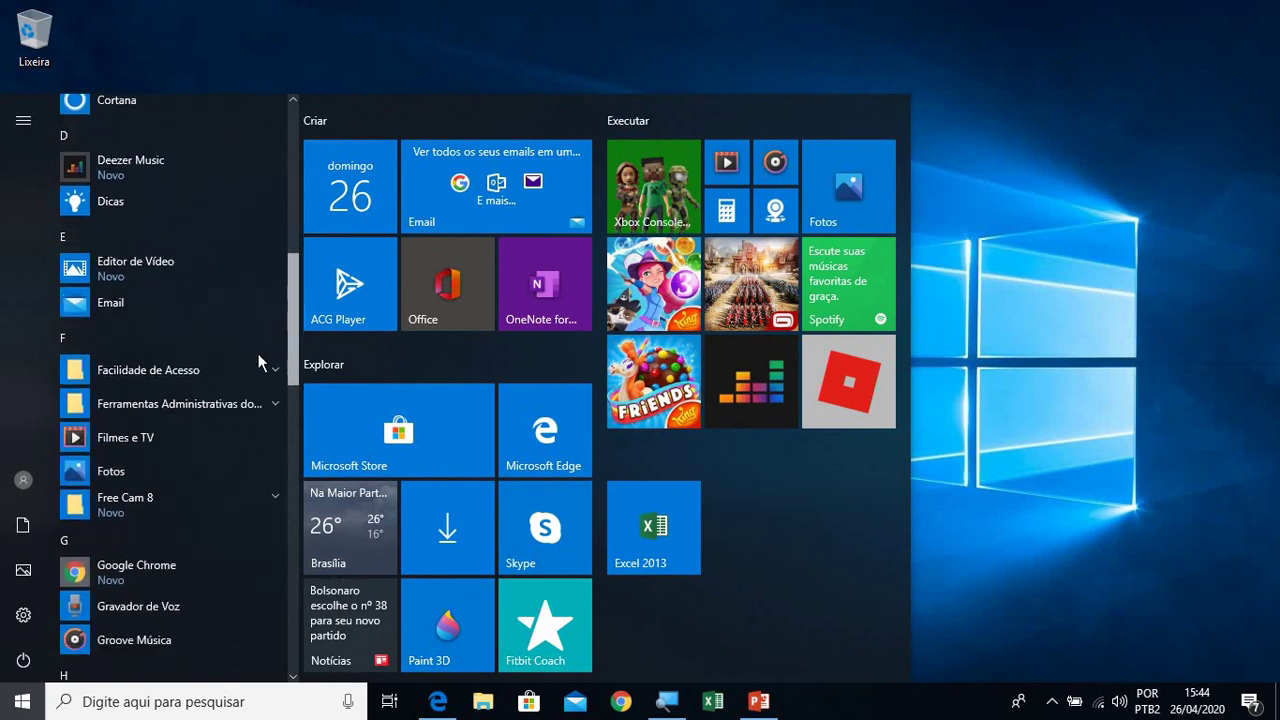
scroll(255, 375, down, 1)
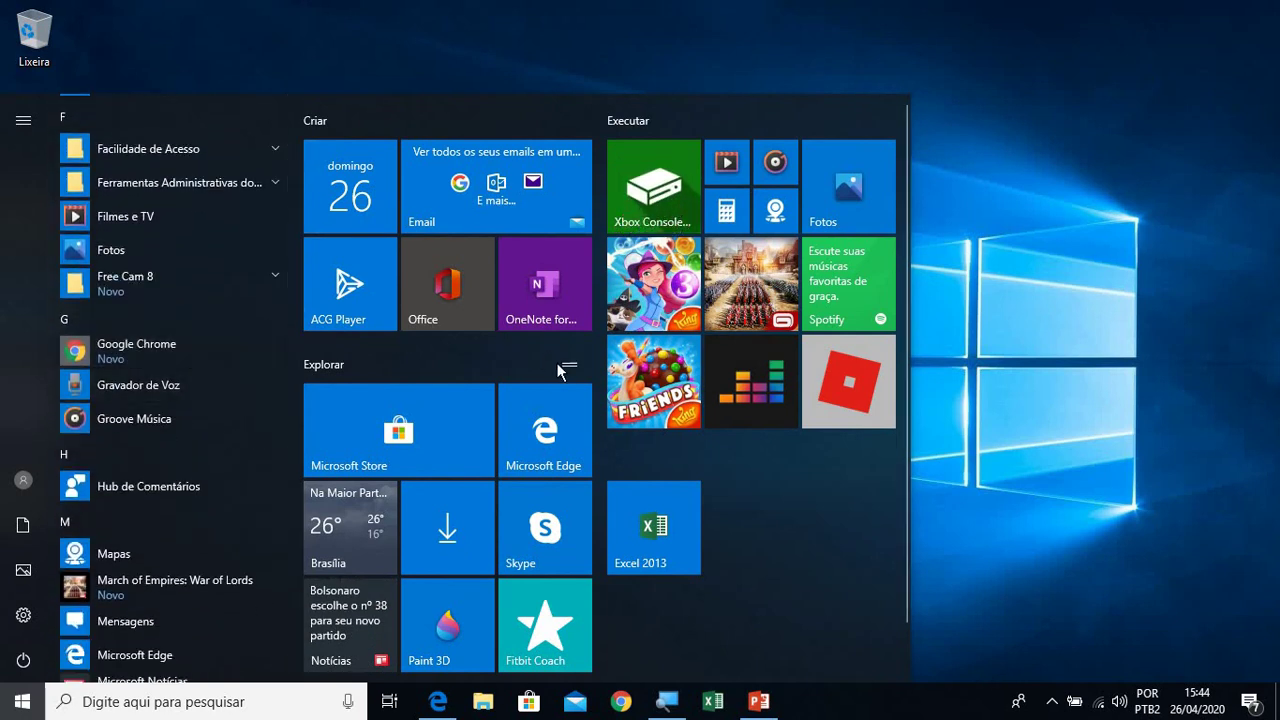
click(1124, 537)
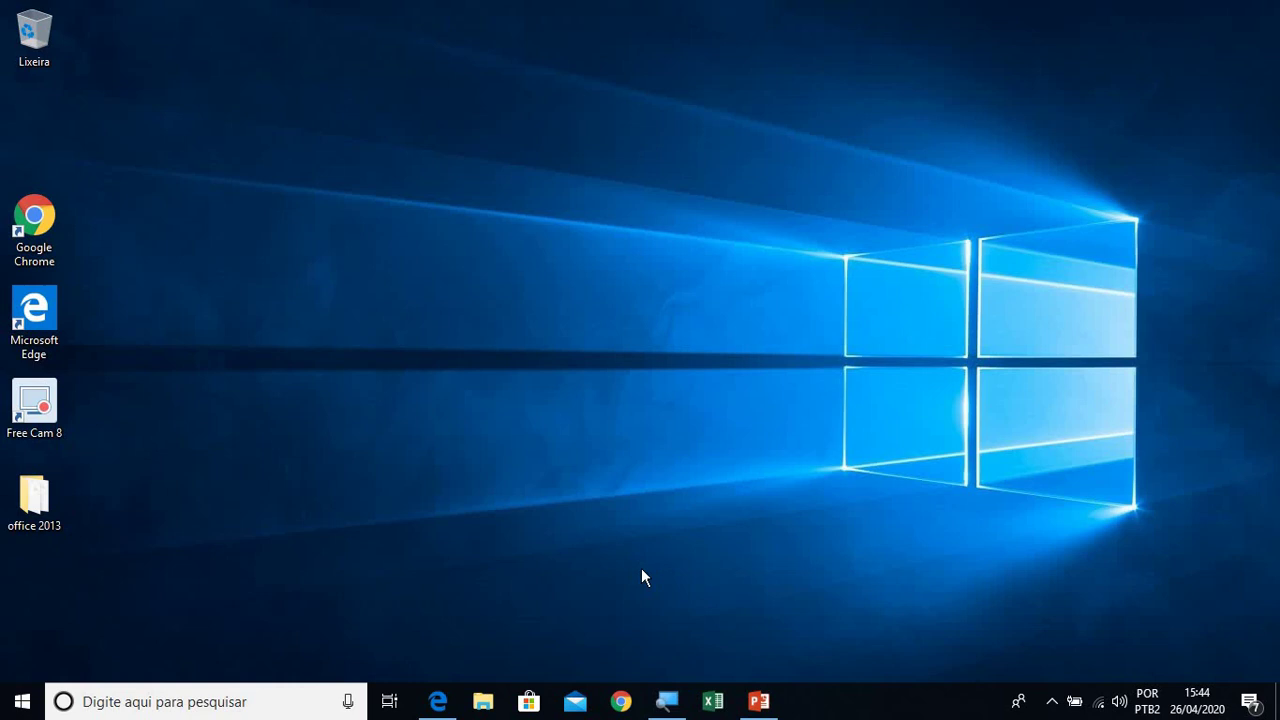
Step: Switch to Microsoft Edge to view the Sumário of the Apostila Windows 10 PDF
click(430, 705)
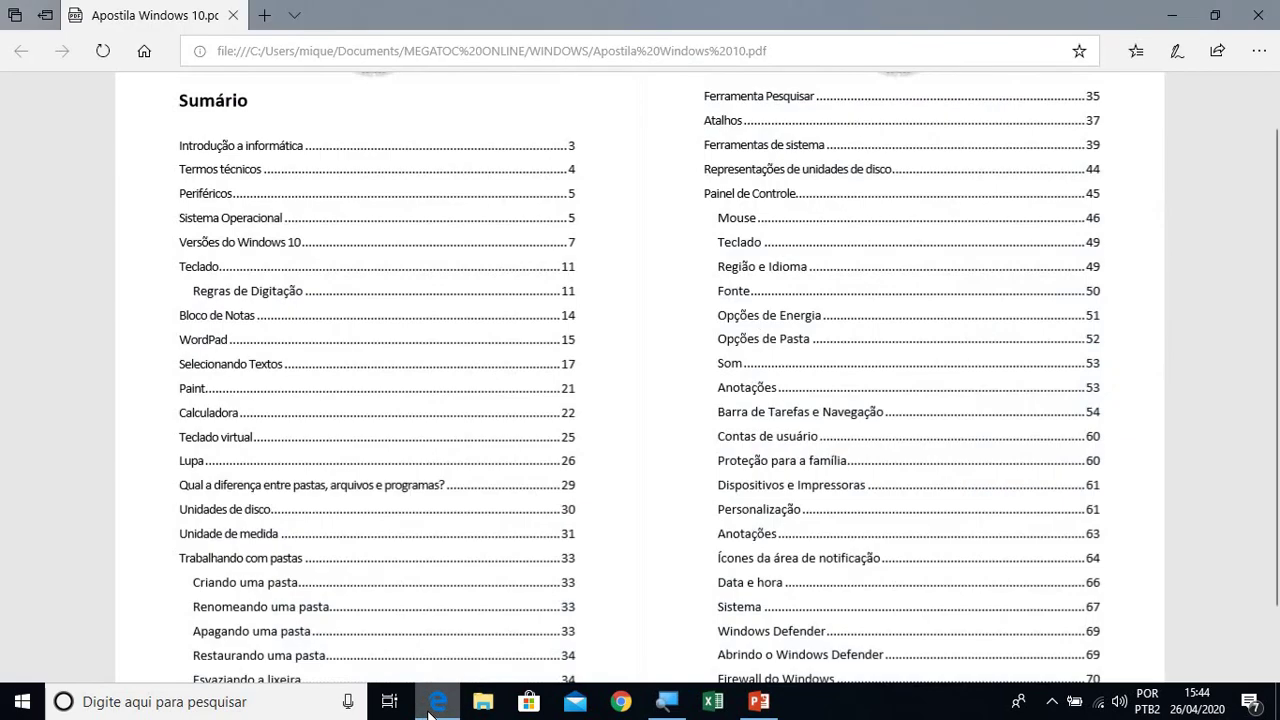